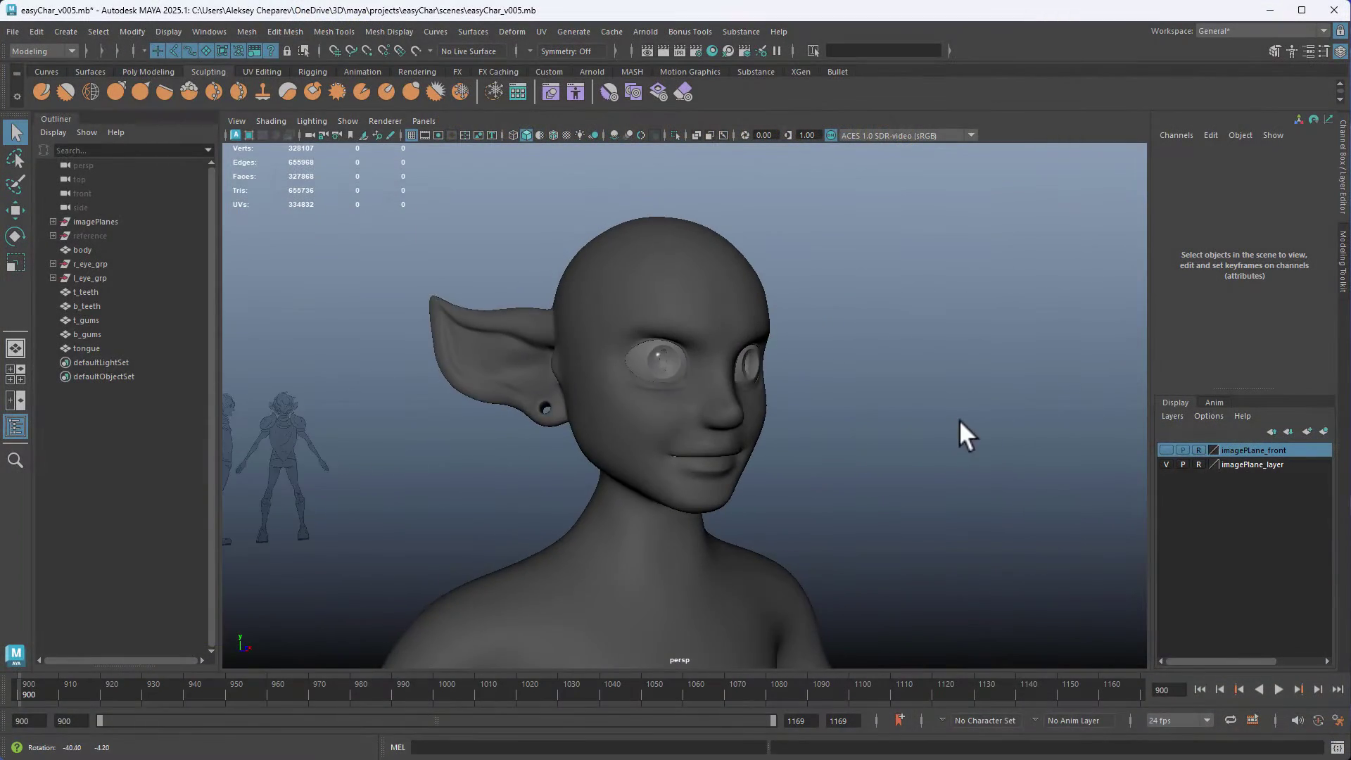
Step: Examine the hairstyle reference drawing around the character's head in the front view
mouse_move(959, 418)
left_mouse_down("alt")
mouse_move(853, 420)
mouse_move(934, 438)
mouse_move(912, 431)
left_mouse_up("alt")
key("space")
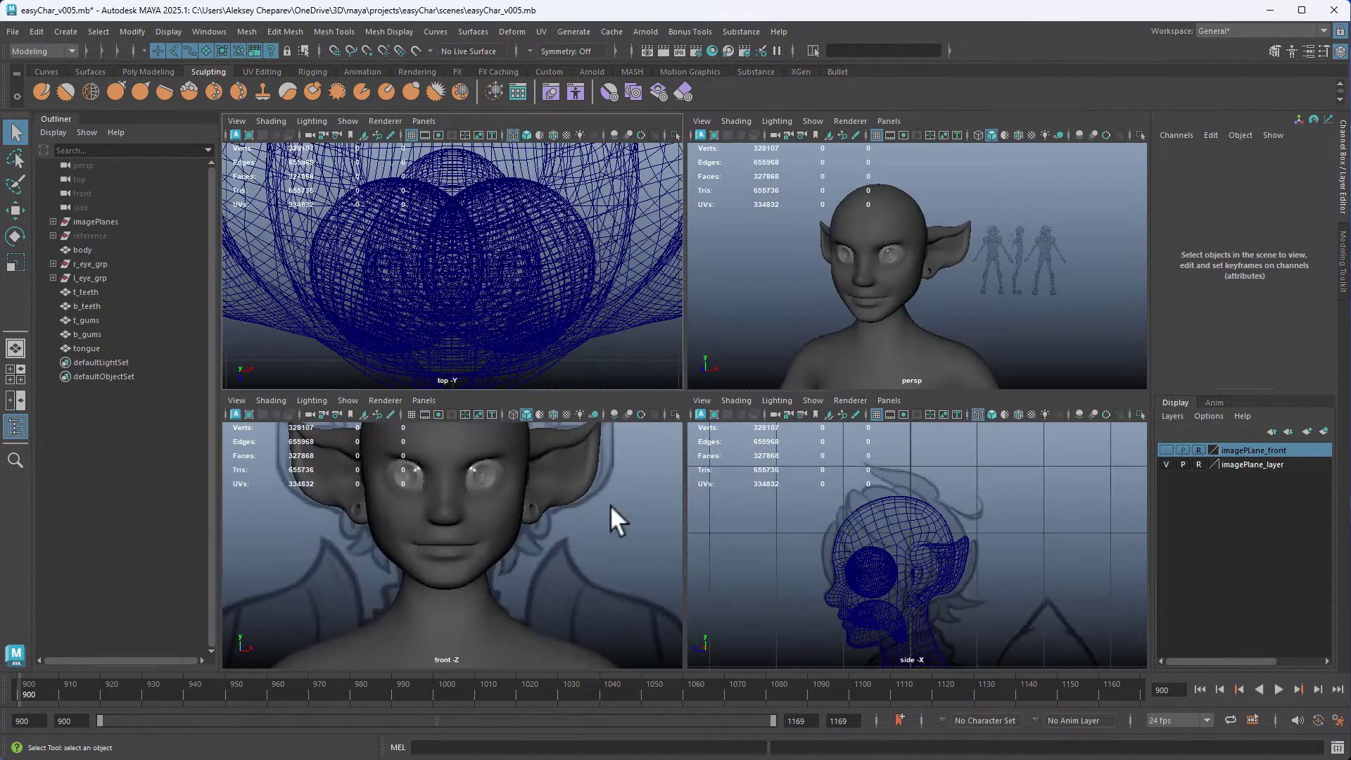
key("space")
right_click_drag(778, 446, 950, 458, "alt")
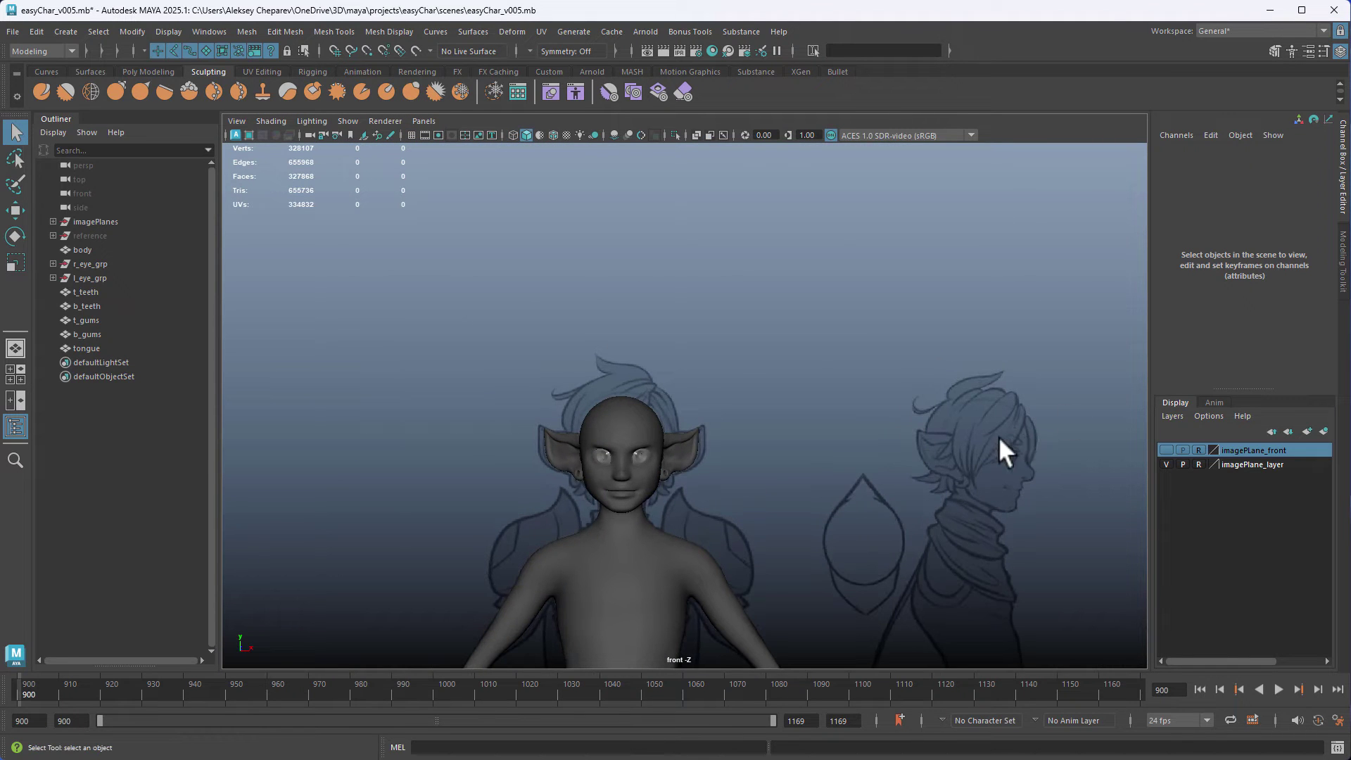
middle_click_drag(1007, 458, 742, 360, "alt")
middle_click_drag(425, 369, 777, 396, "alt")
right_click_drag(777, 396, 1045, 533, "alt")
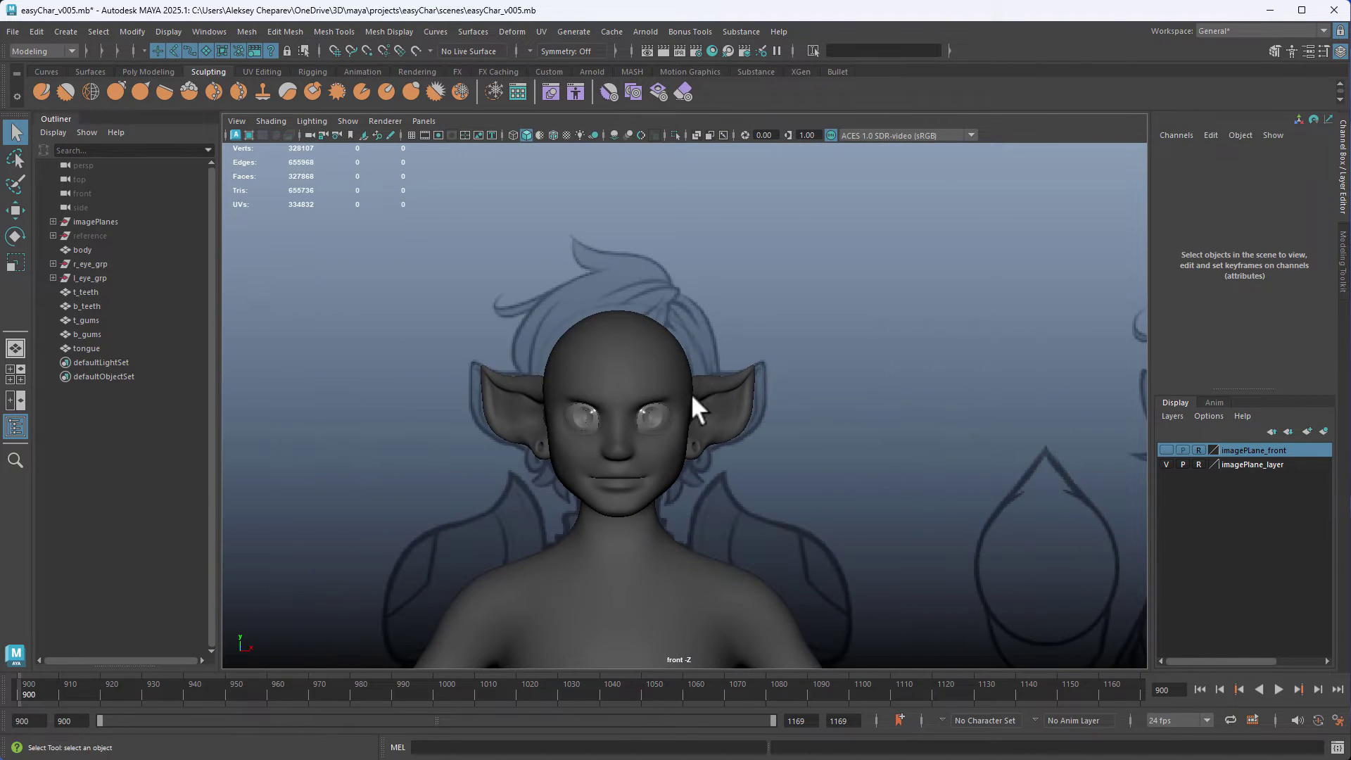
mouse_move(1064, 387)
middle_mouse_down("alt")
mouse_move(886, 387)
mouse_move(650, 356)
middle_mouse_up("alt")
middle_click_drag(389, 351, 747, 398, "alt")
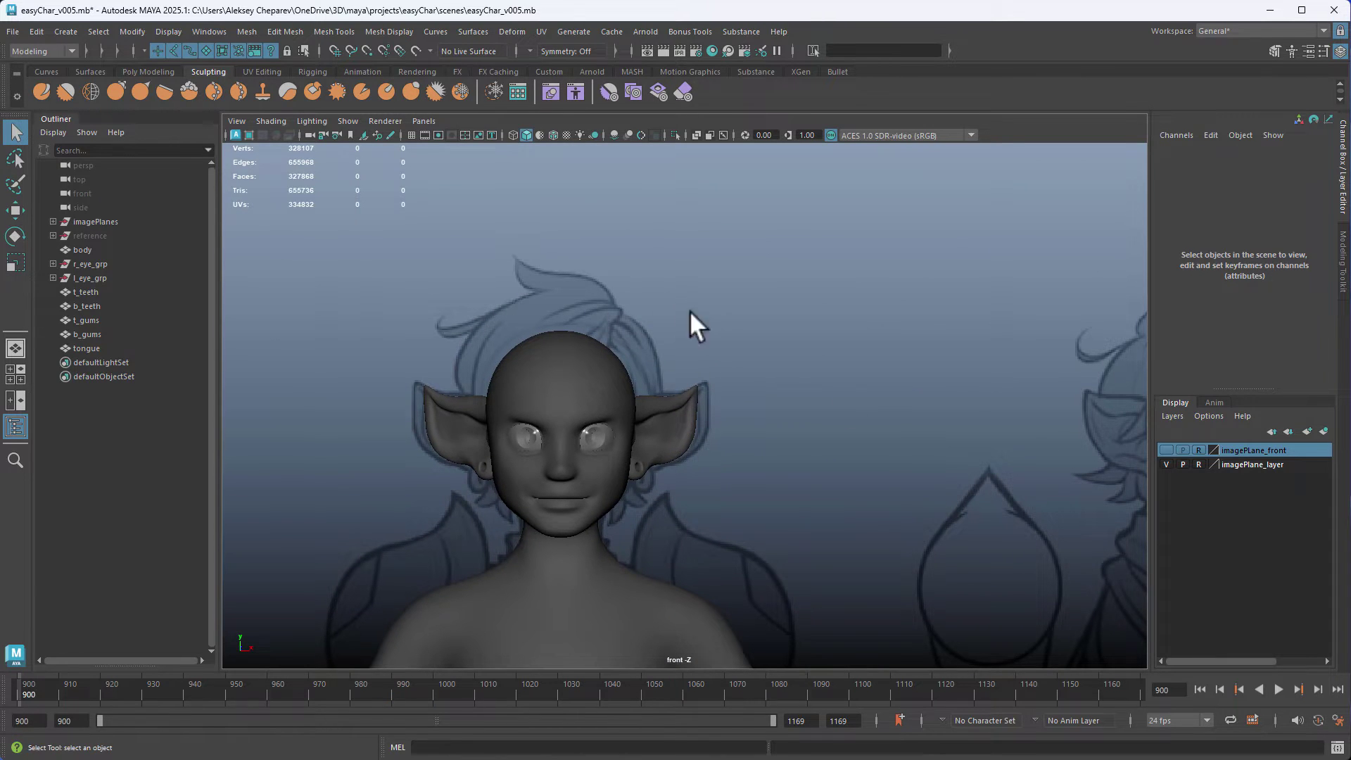
right_click_drag(689, 311, 838, 386, "alt")
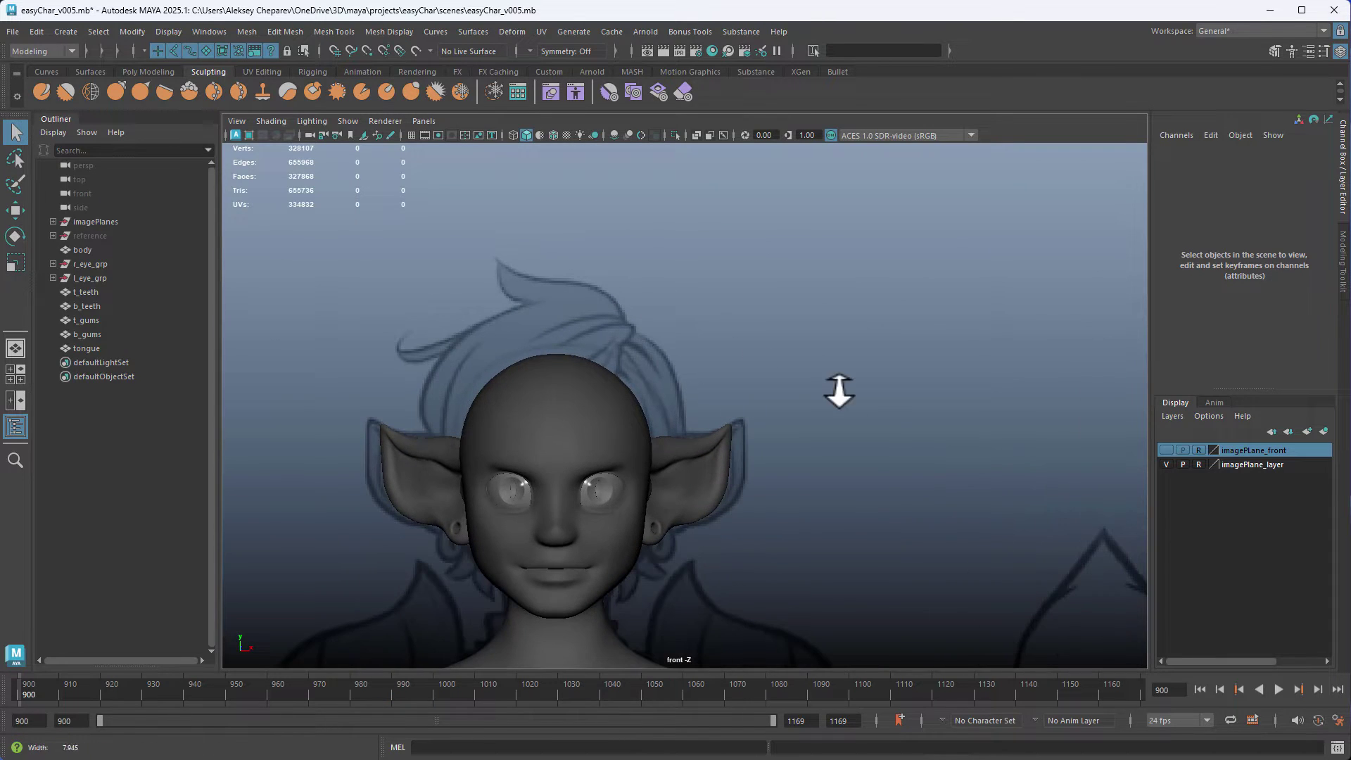
Step: Create a polygon cube and place it in the empty space above the character's head
left_click(148, 71)
left_click(67, 91)
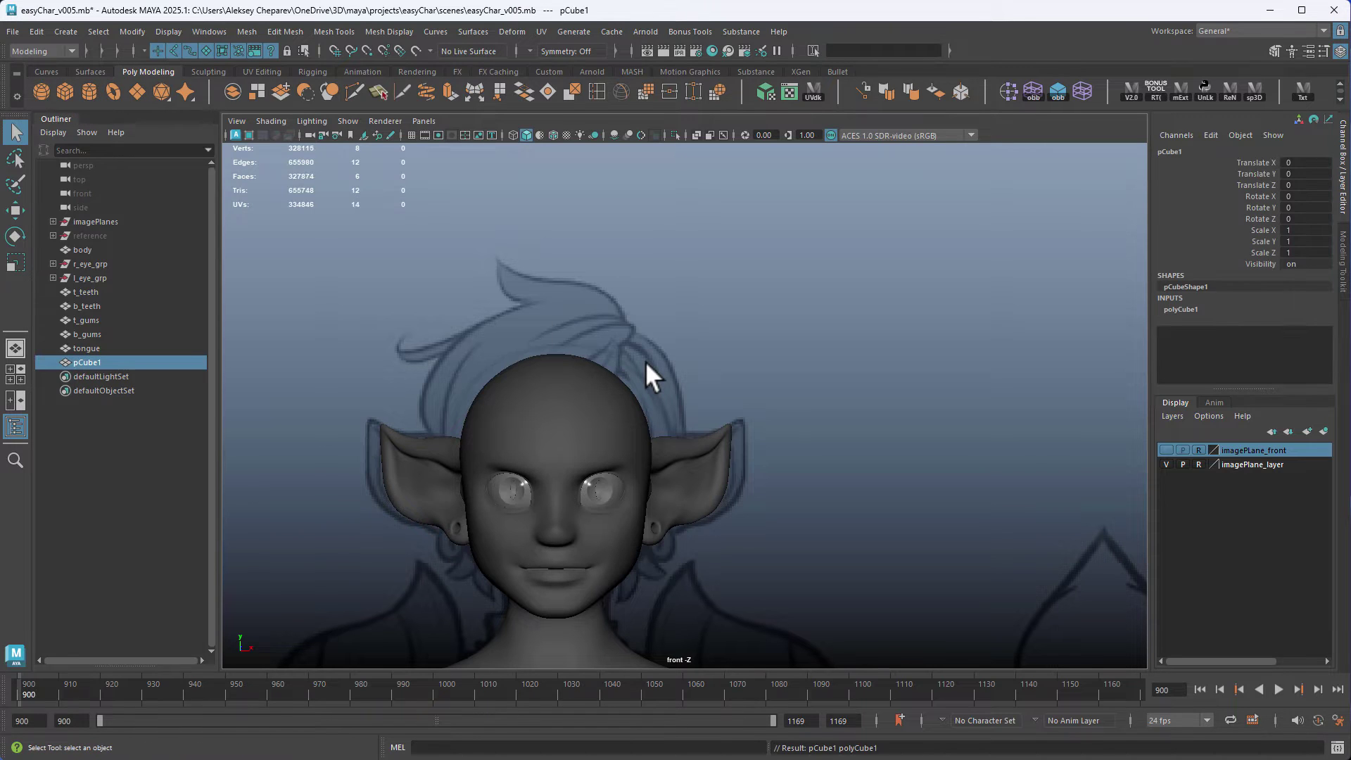
key("w")
key("v")
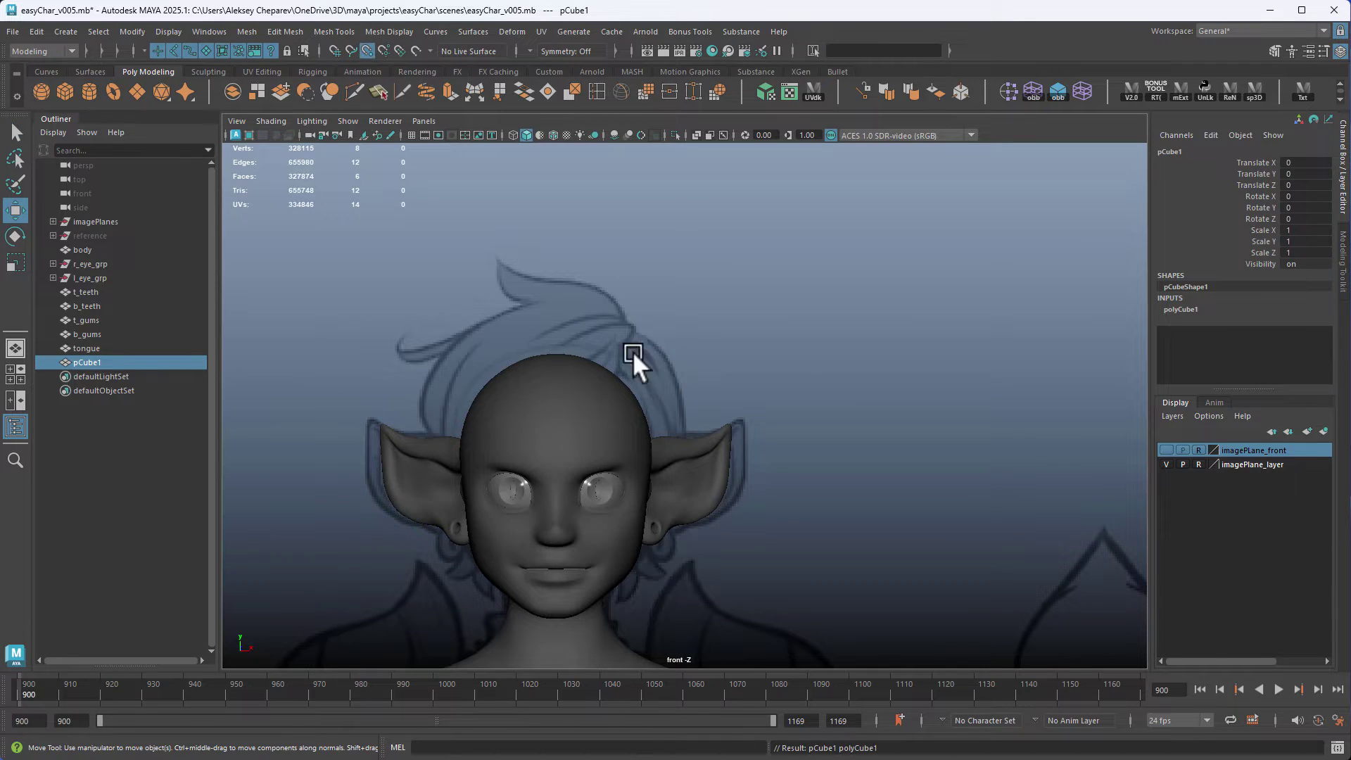
middle_click_drag(632, 351, 624, 334)
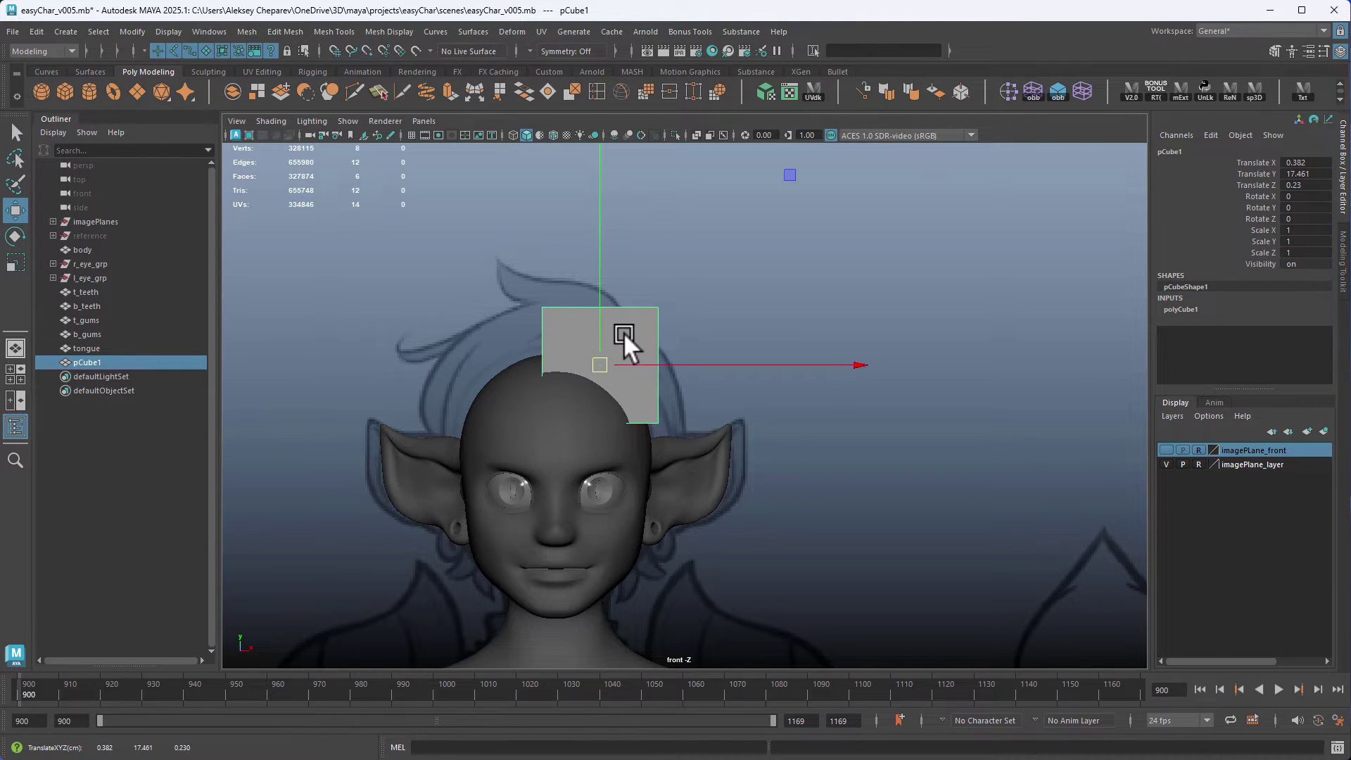
left_click_drag(595, 364, 766, 307)
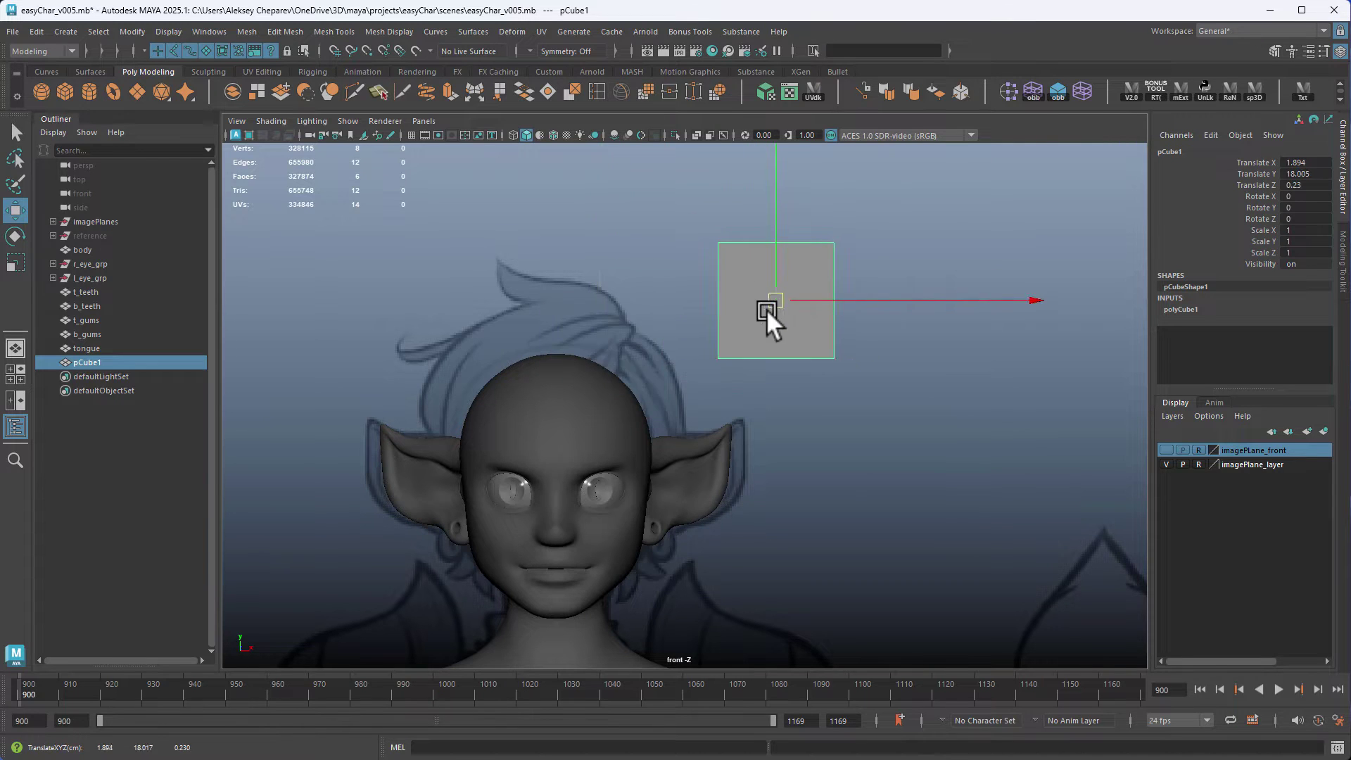
Step: Stretch the cube to about 2.8 in X and give it 3 width subdivisions
middle_click_drag(824, 325, 739, 351, "alt")
key("r")
left_click_drag(741, 325, 1082, 345)
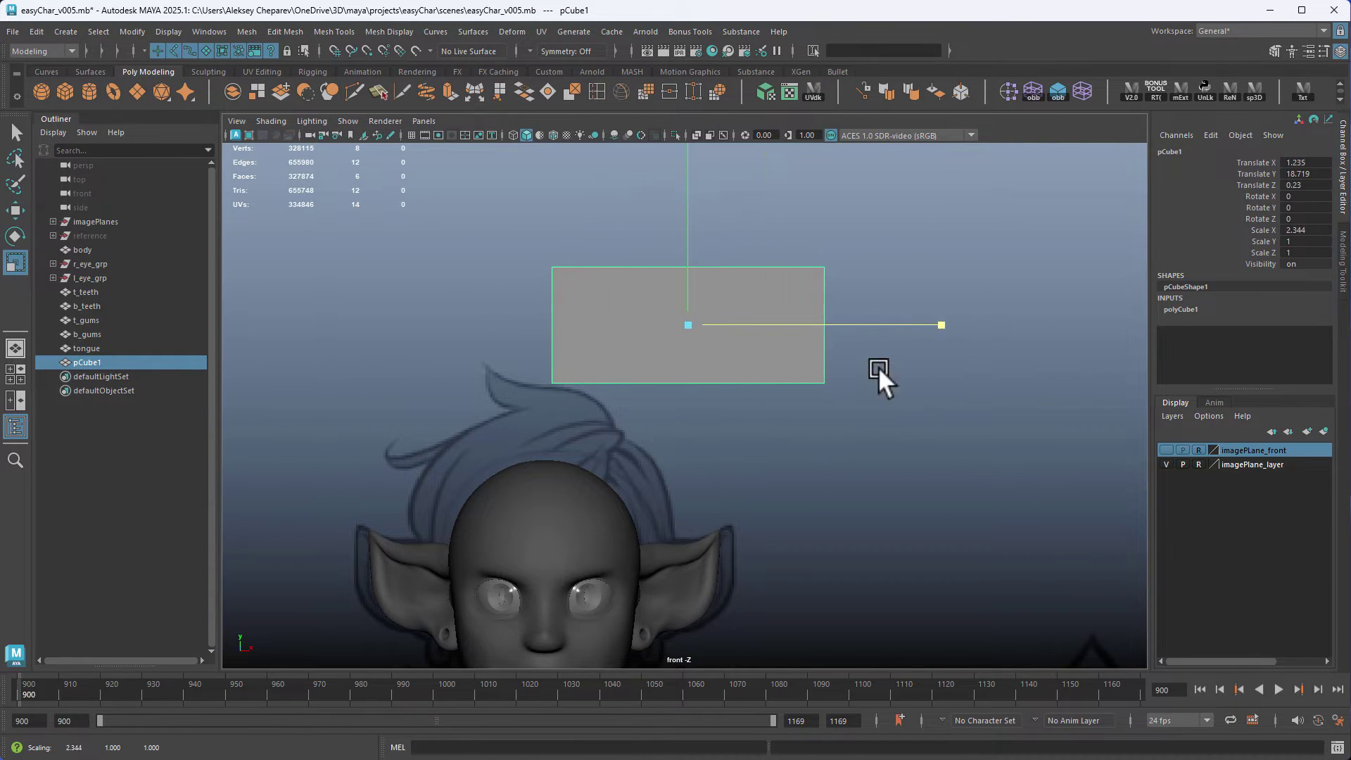
middle_click_drag(738, 377, 787, 379)
left_click(1167, 309)
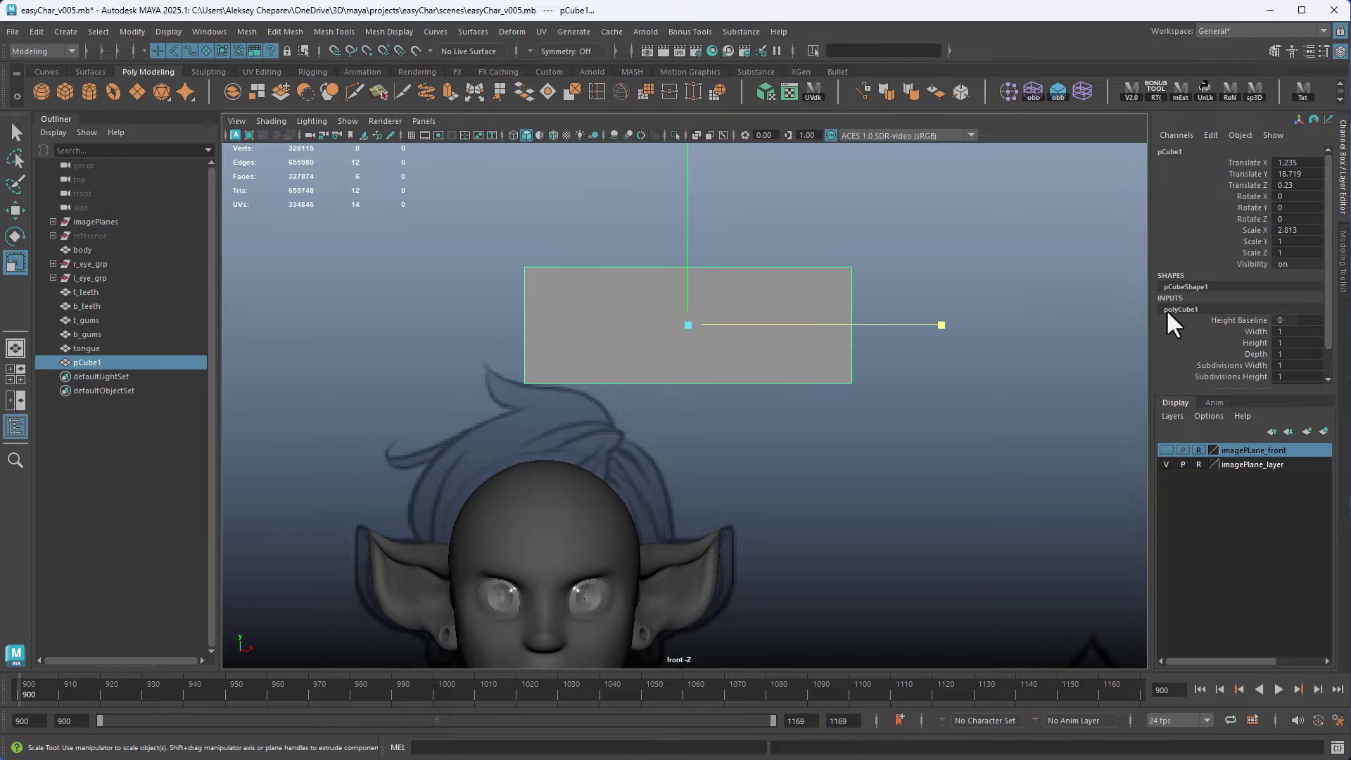
left_click(1223, 366)
middle_click_drag(830, 322, 854, 323)
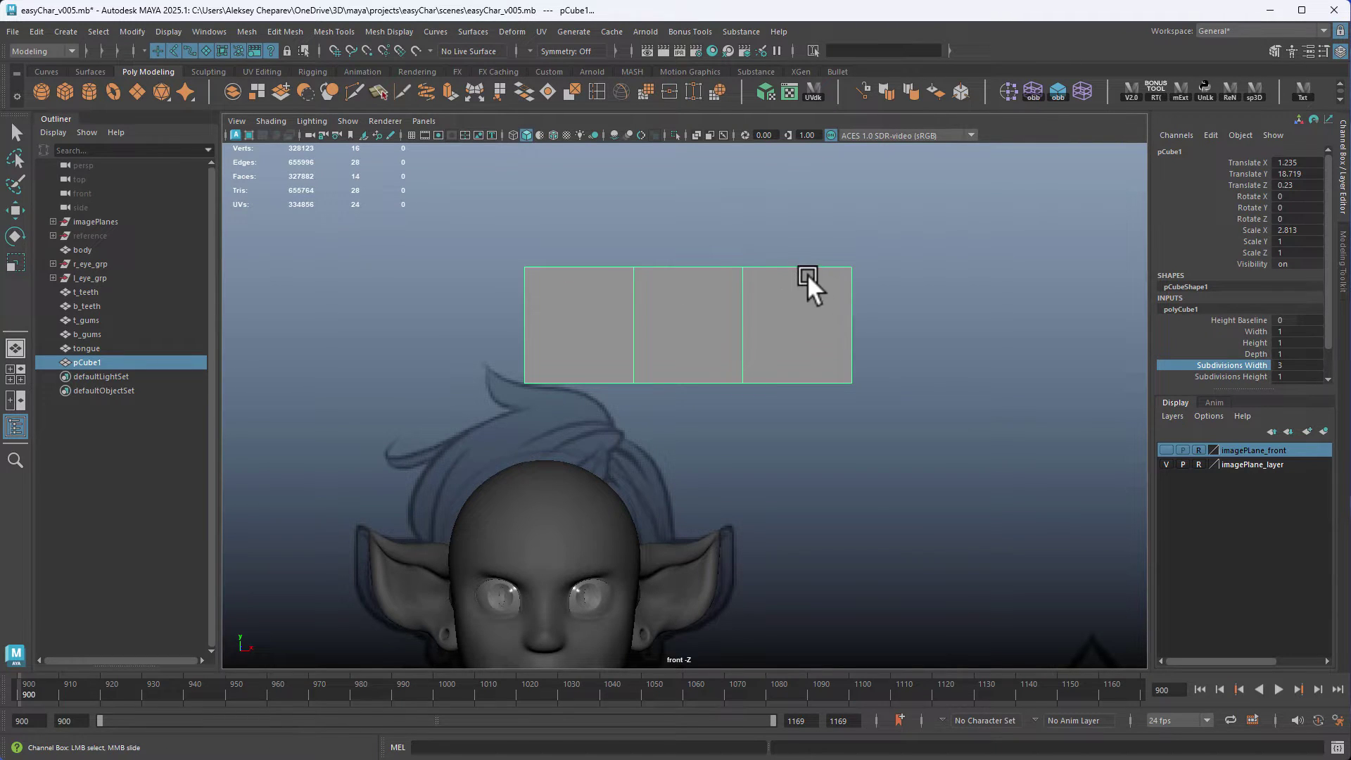
Step: Scale down the vertices at both ends of the box to taper it into points, and turn on smooth preview
right_click_drag(807, 273, 762, 262)
left_click_drag(762, 262, 951, 449)
key("r")
middle_click_drag(1035, 458, 972, 449)
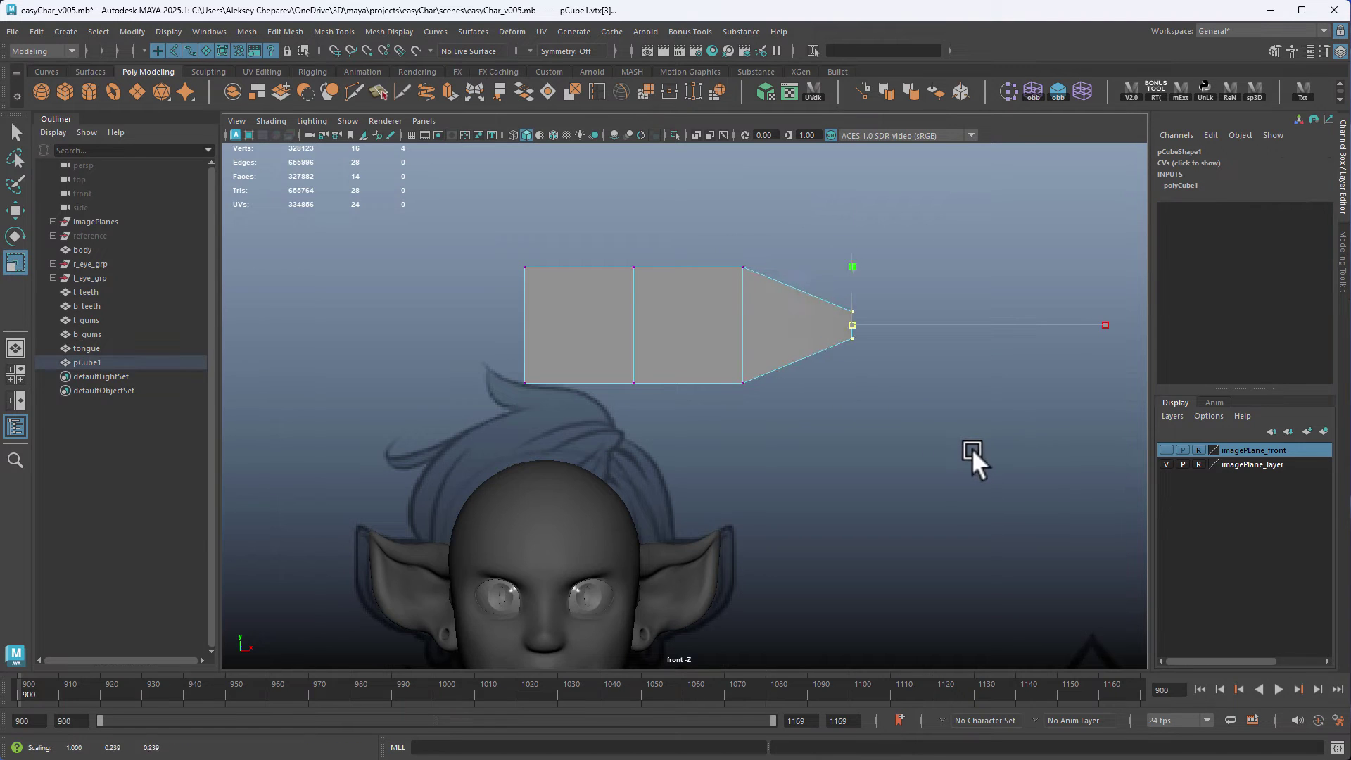
left_click_drag(413, 188, 563, 405)
middle_click_drag(918, 468, 845, 455)
key("3")
Step: Flatten the strand shape to about 0.84 in Y and lengthen it to about 3.3 in X
right_click_drag(671, 297, 748, 298)
key("4")
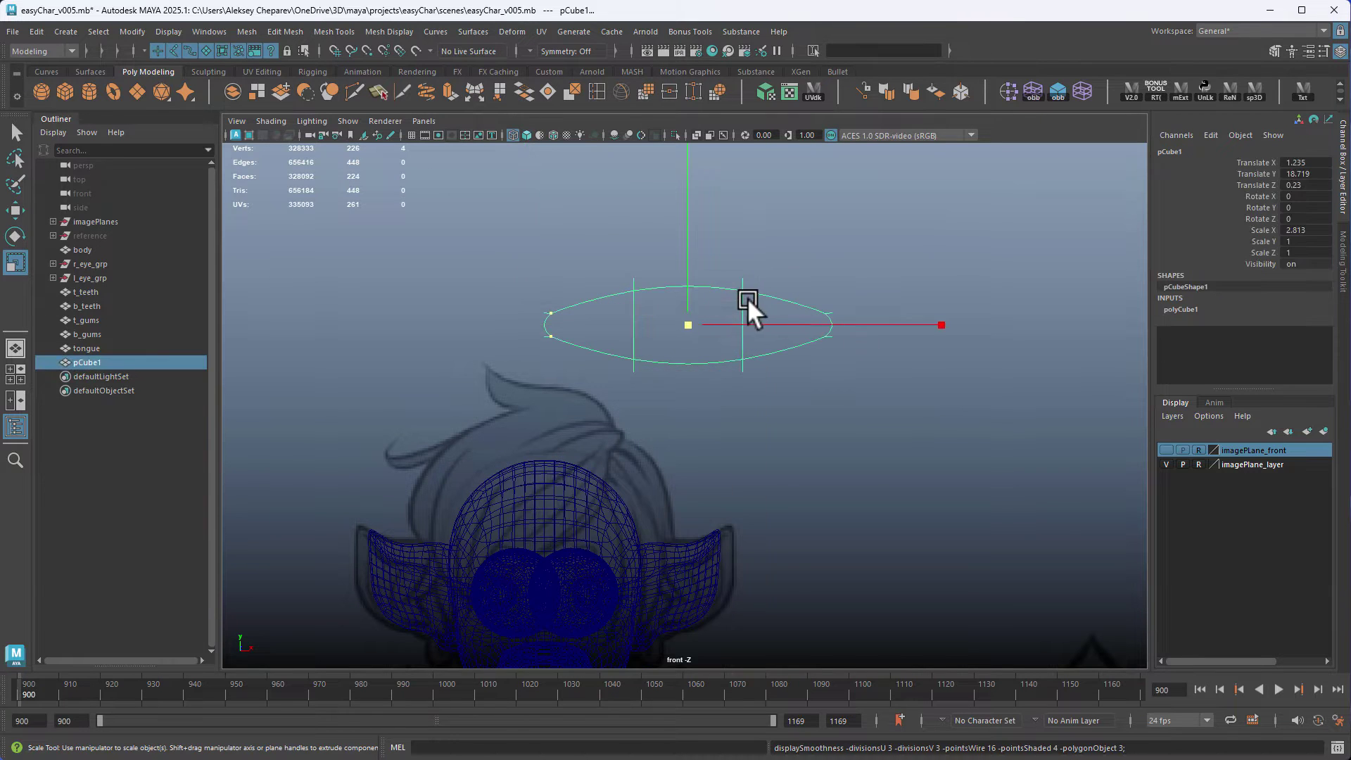
left_click_drag(689, 207, 689, 249)
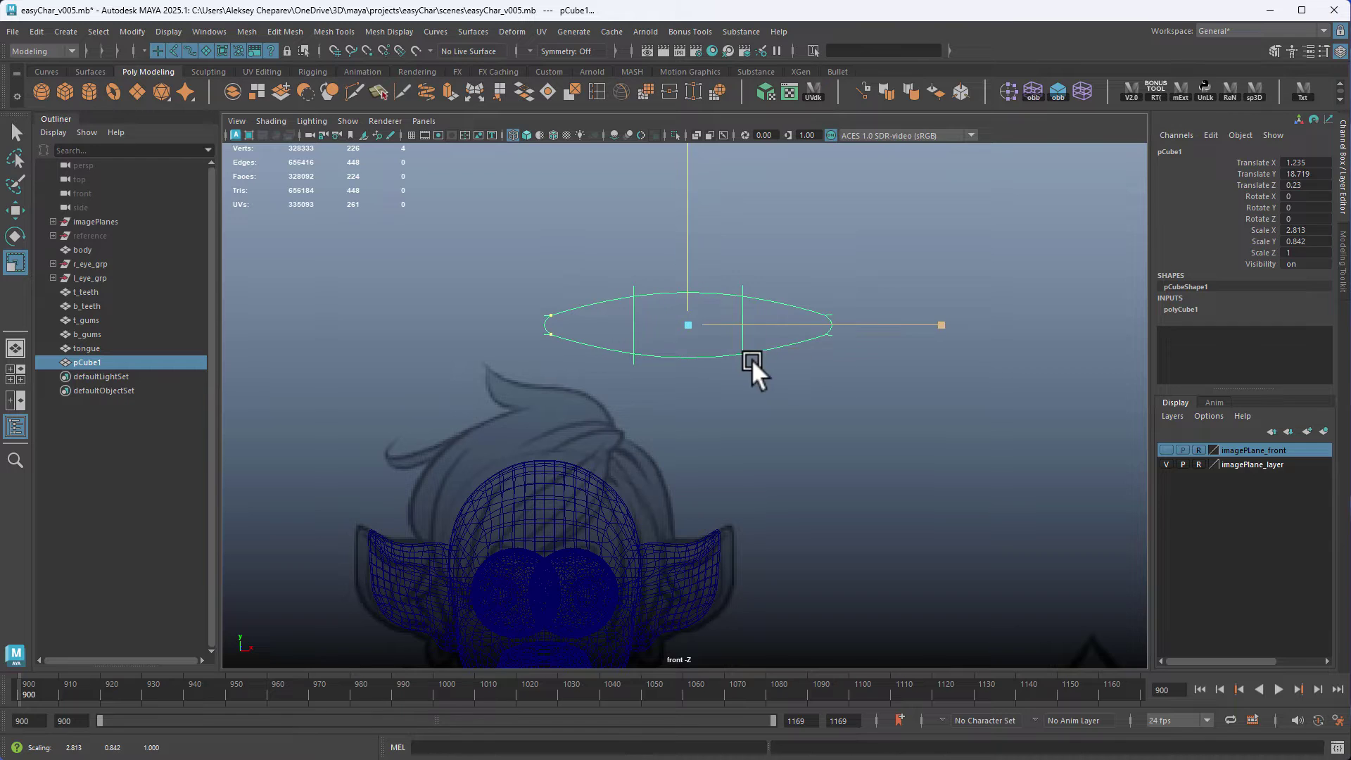
key("w")
right_click_drag(783, 338, 733, 338)
key("5")
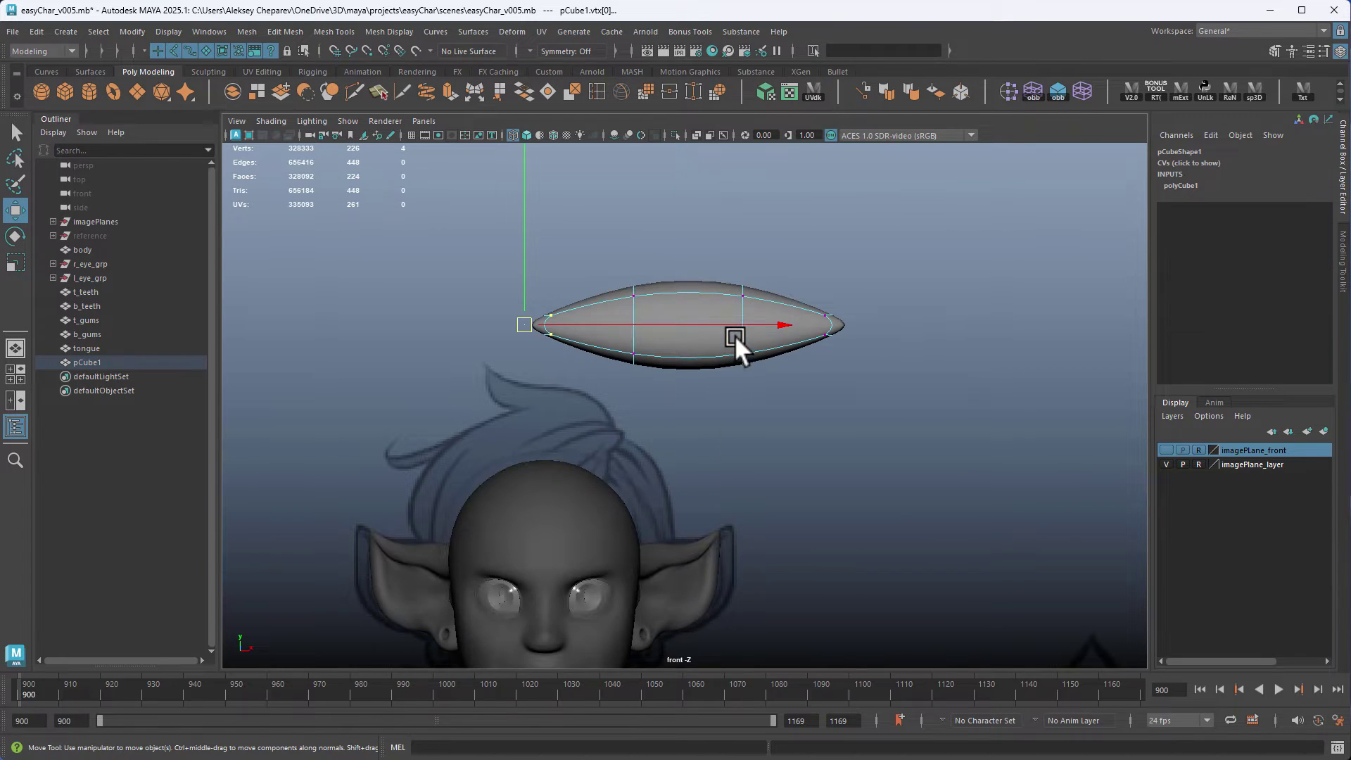
left_click(553, 349)
left_click_drag(522, 292, 604, 371)
right_click_drag(780, 329, 791, 300)
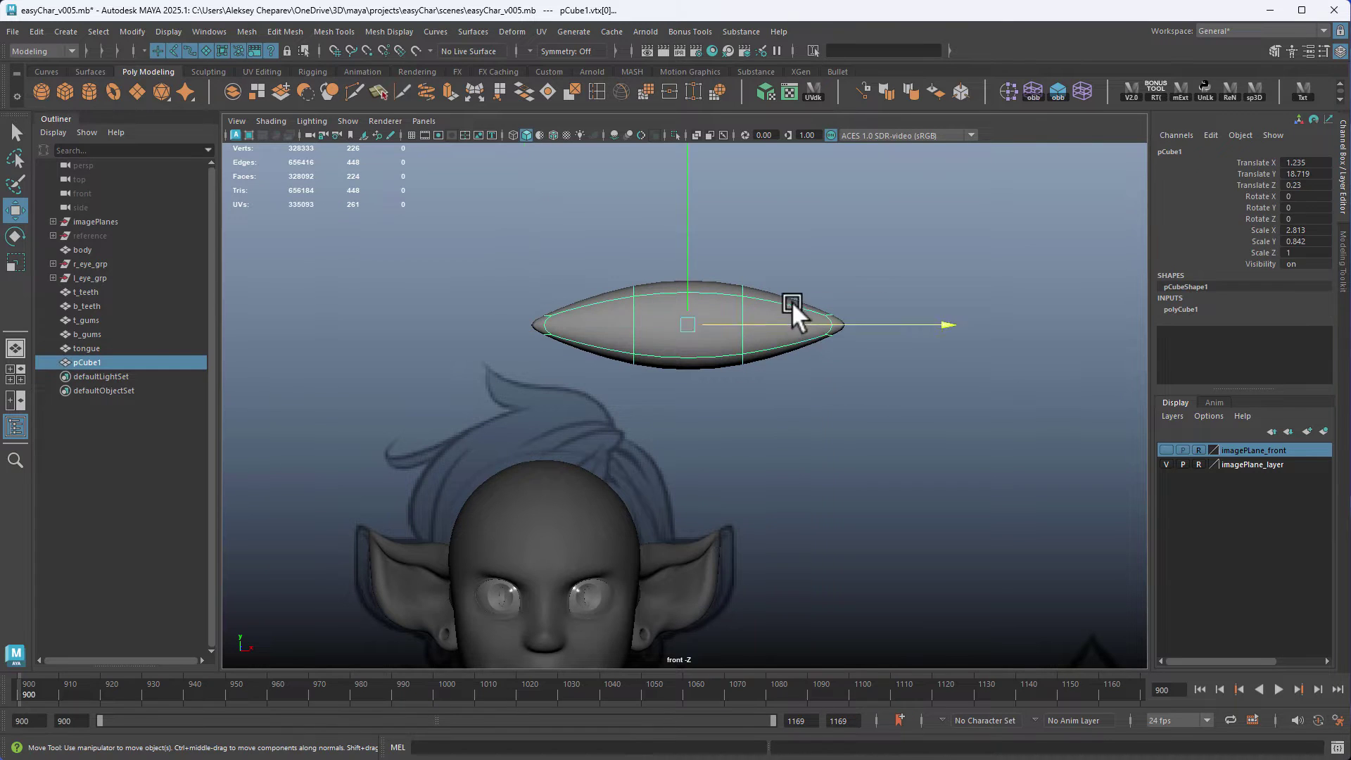
key("r")
left_click_drag(806, 324, 852, 324)
Step: Use soft selection to rotate the end vertices at both tips, bending the hair strand into an S-curve
right_click_drag(689, 305, 619, 301)
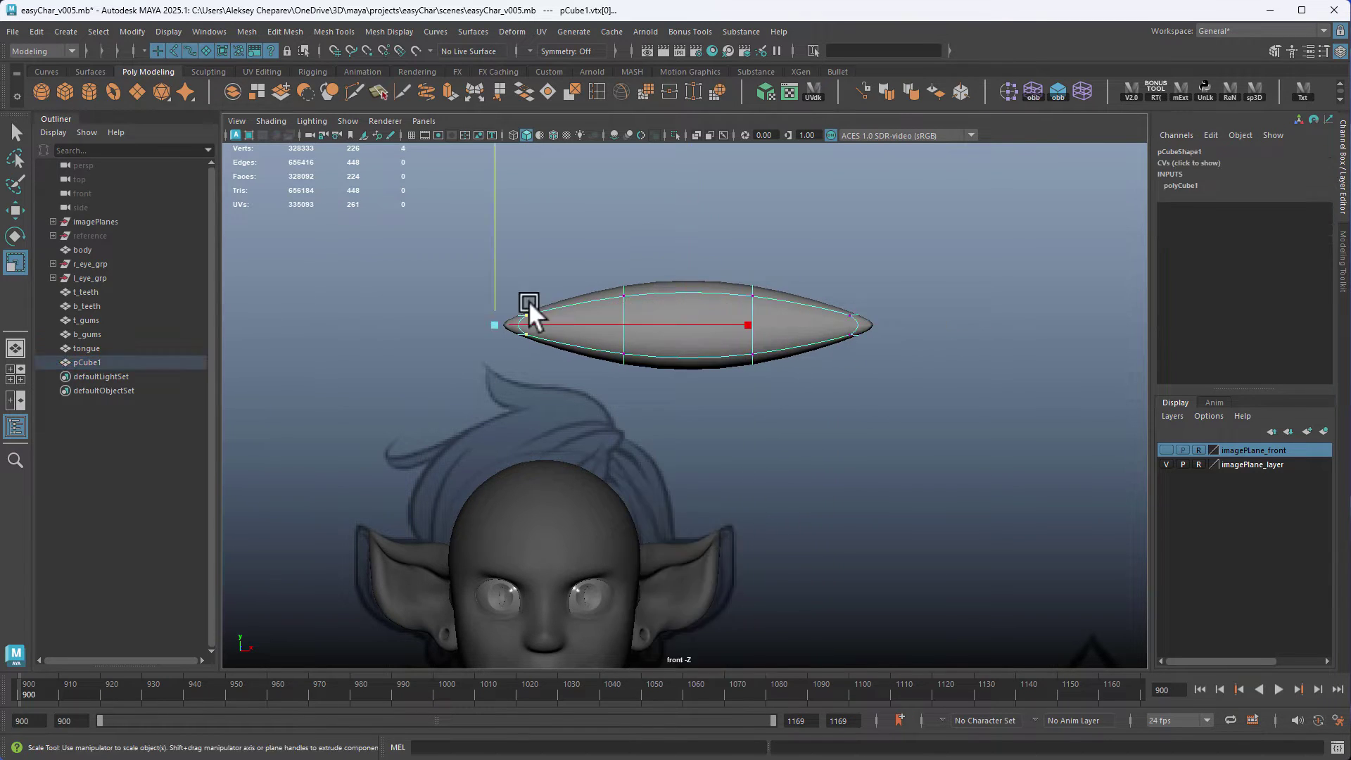
key("e")
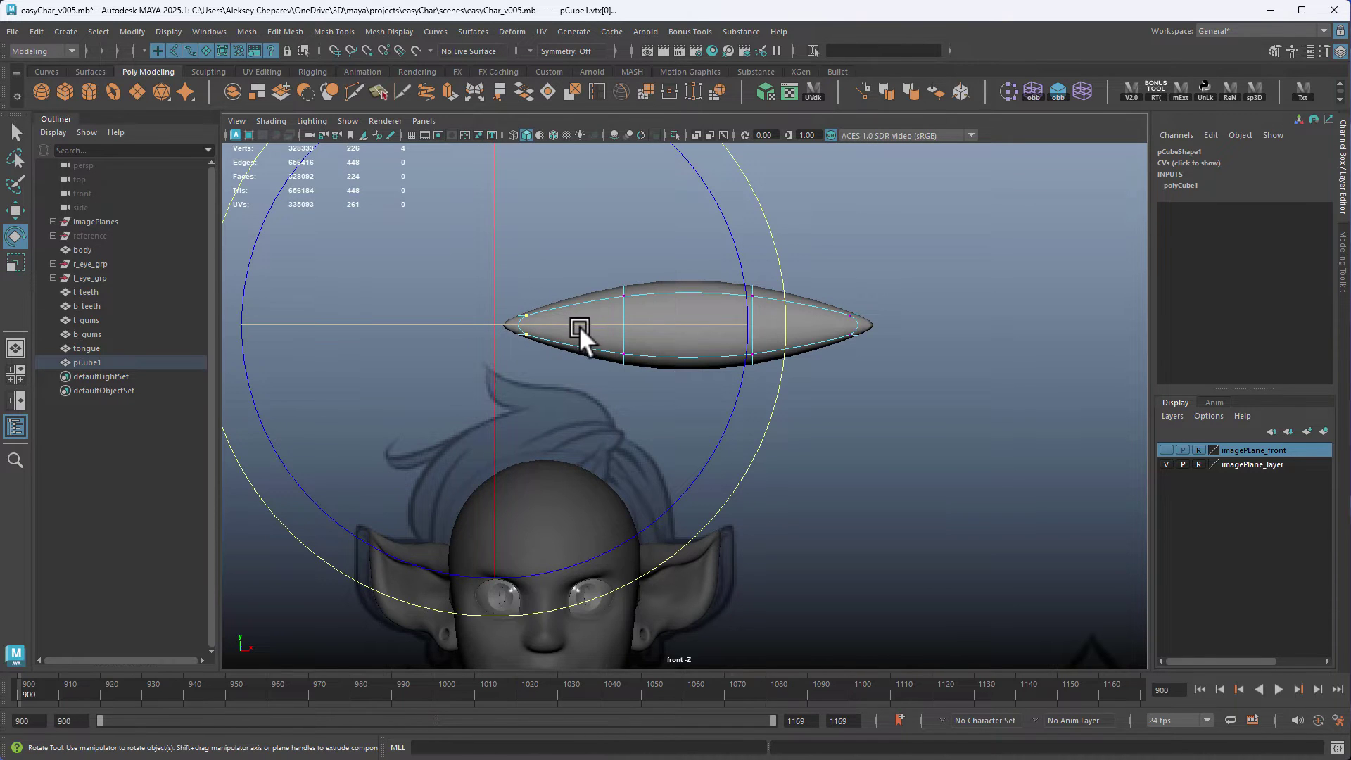
key("3")
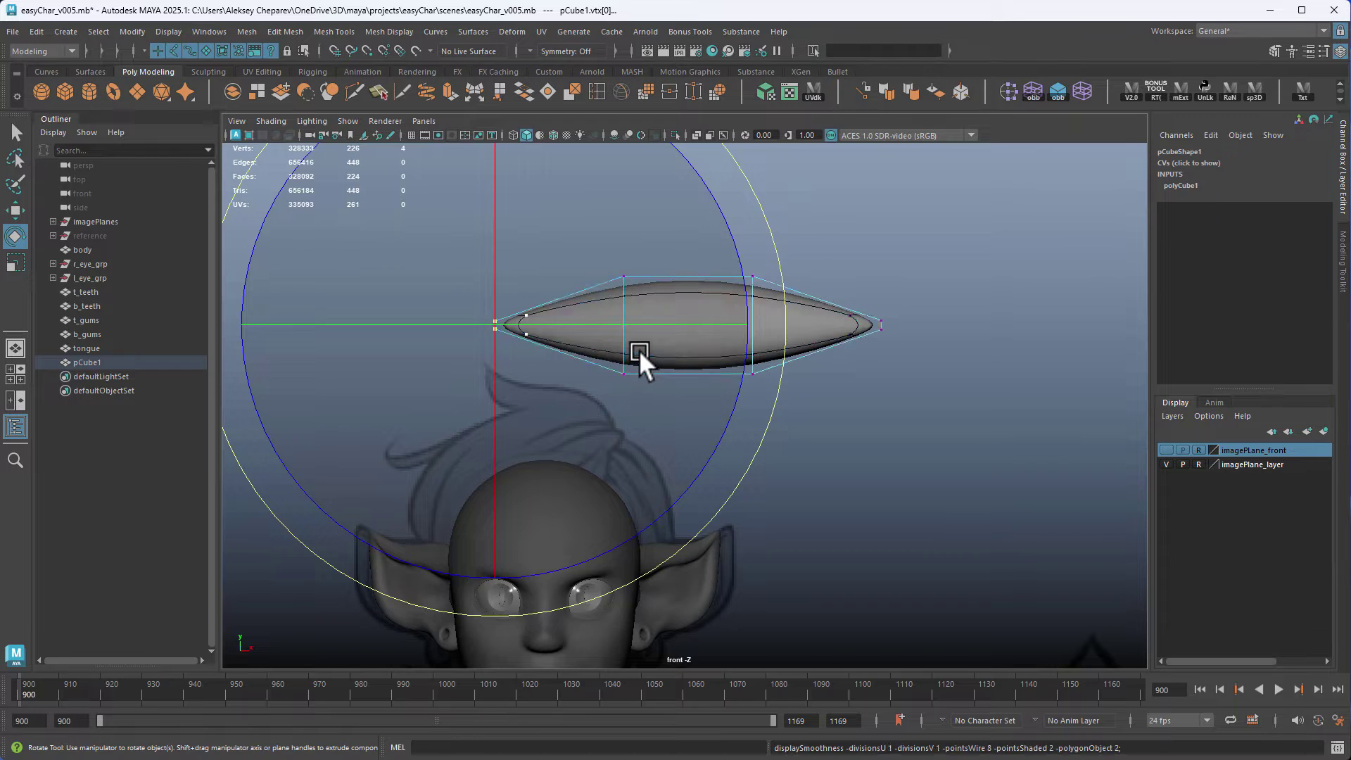
key("1")
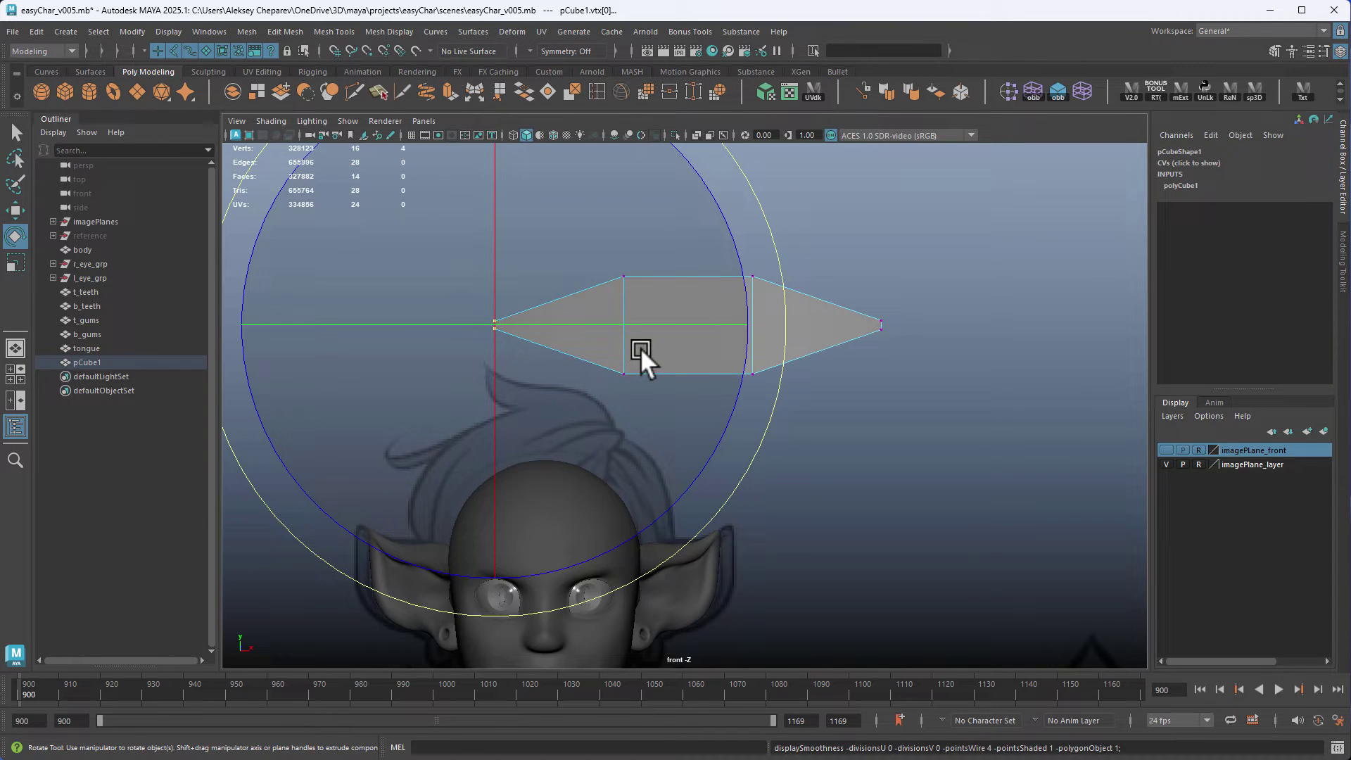
key("3")
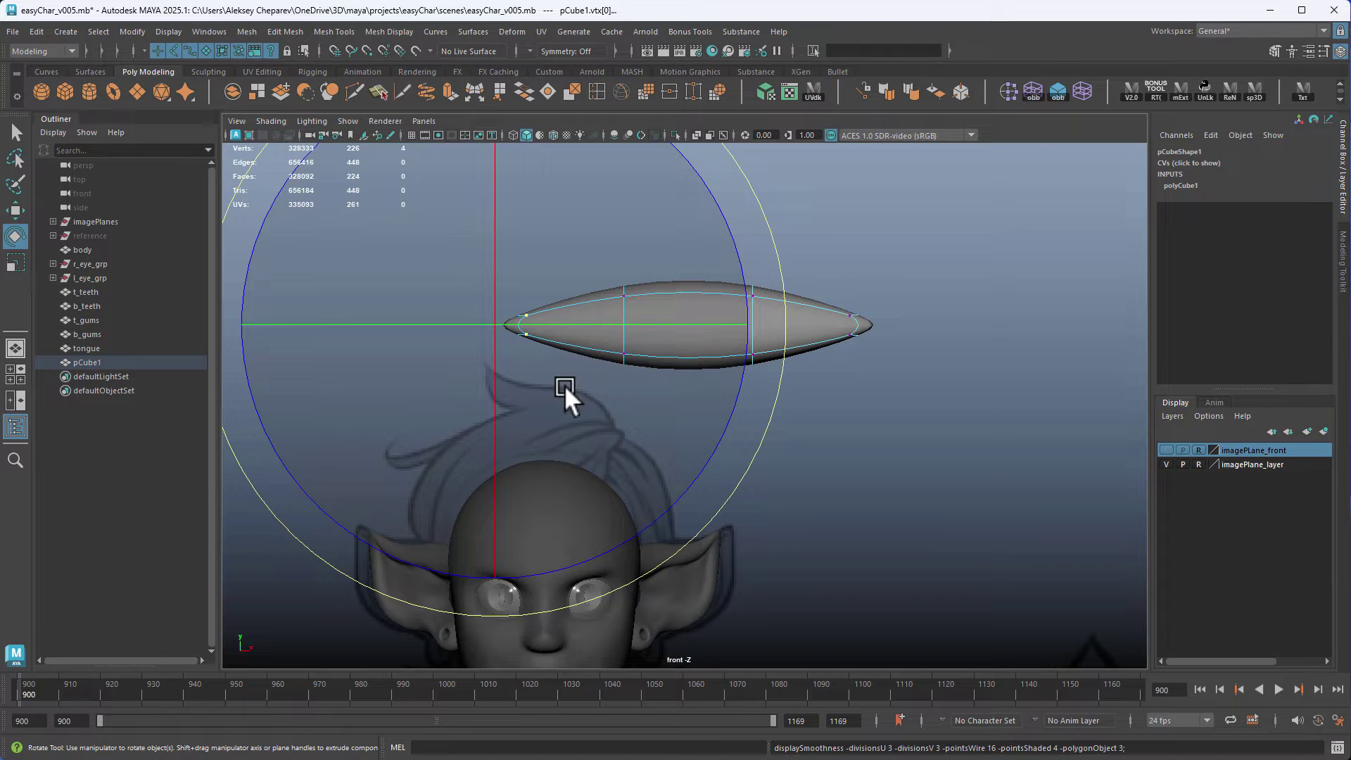
left_click_drag(551, 380, 854, 395)
mouse_move(739, 380)
left_mouse_down()
mouse_move(728, 410)
mouse_move(702, 309)
left_mouse_up()
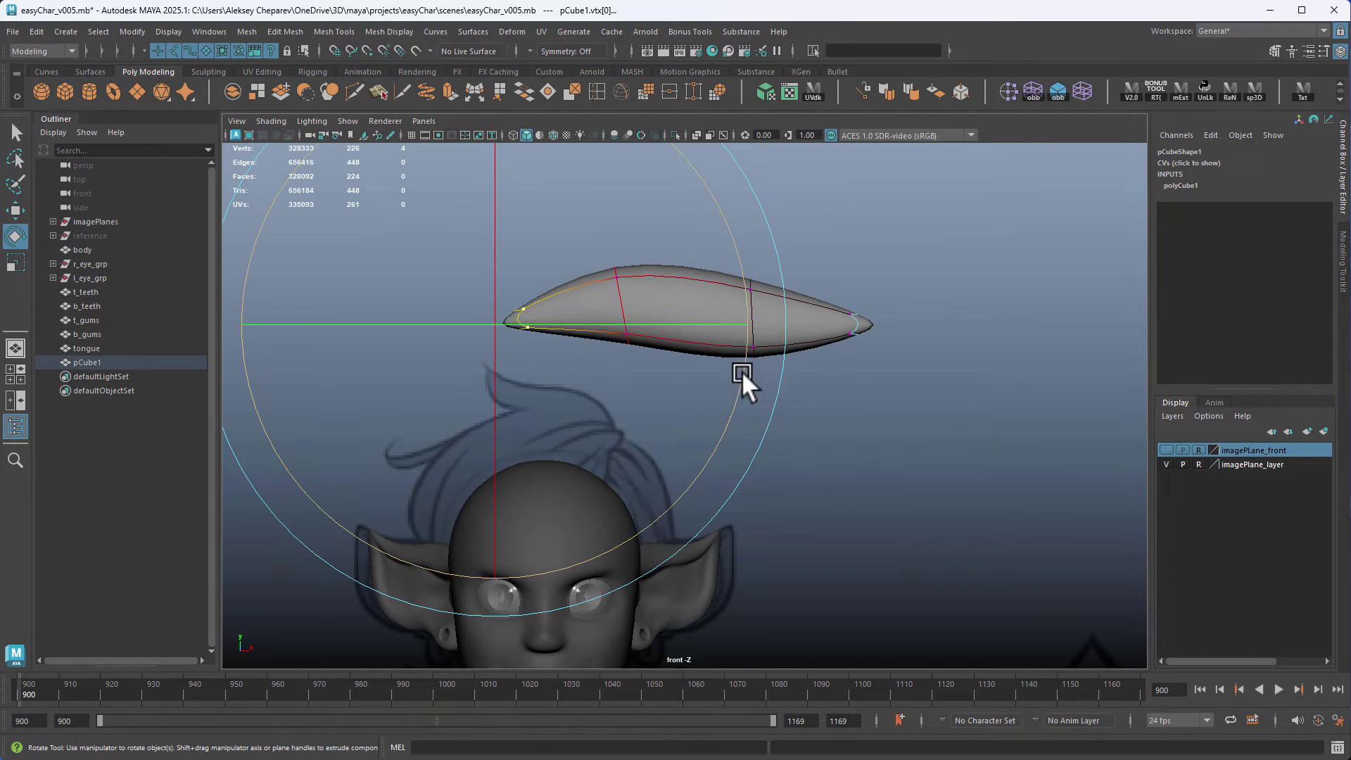
left_click_drag(739, 371, 730, 294)
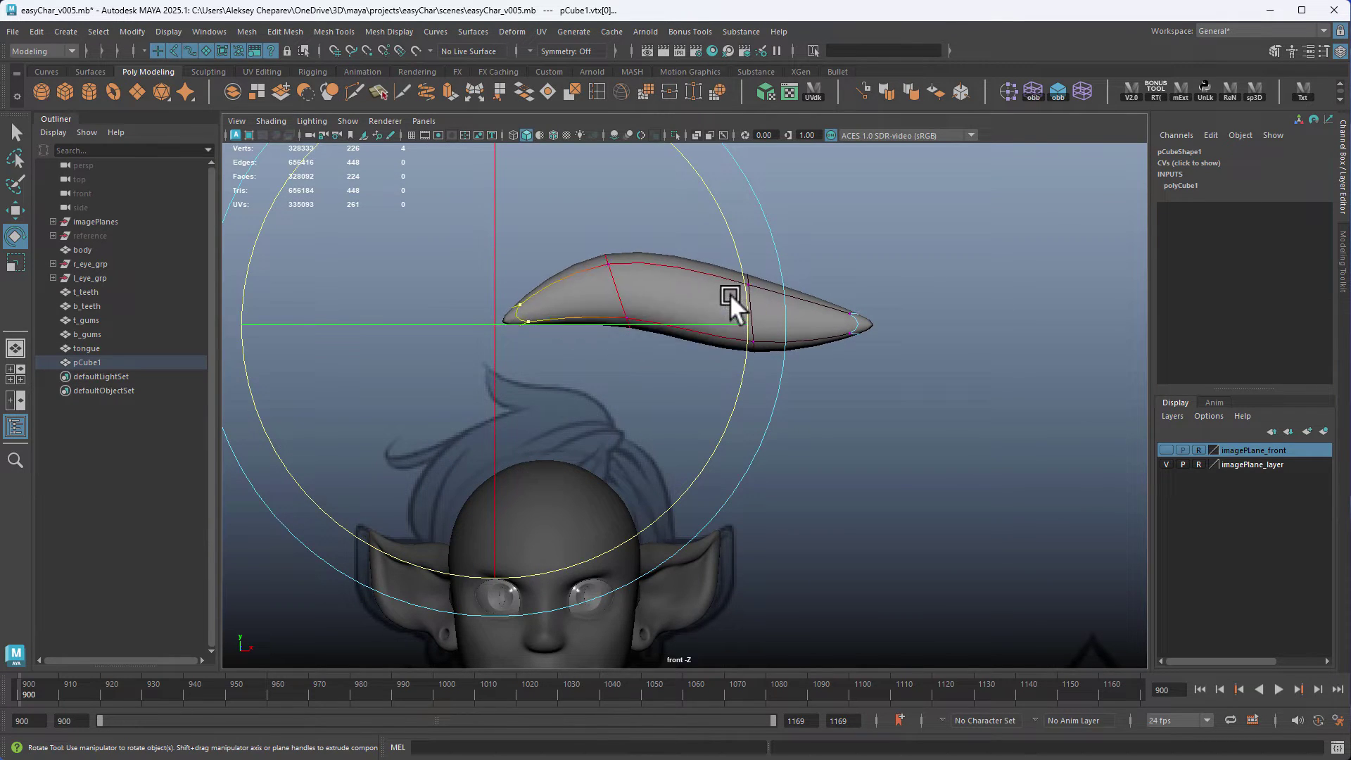
left_click(871, 325)
left_click_drag(701, 503, 807, 524)
key("w")
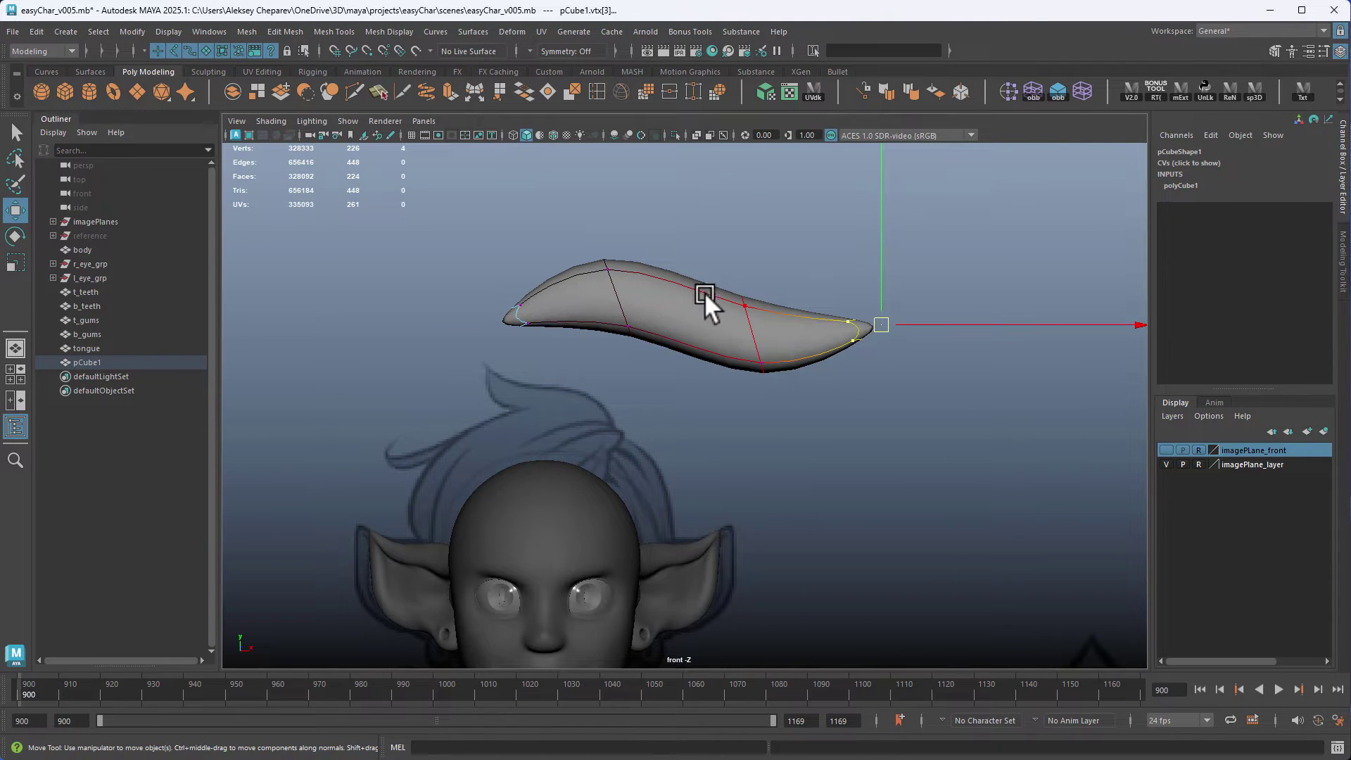
left_click_drag(769, 316, 771, 315)
middle_click_drag(752, 344, 760, 334)
key("ctrl+z")
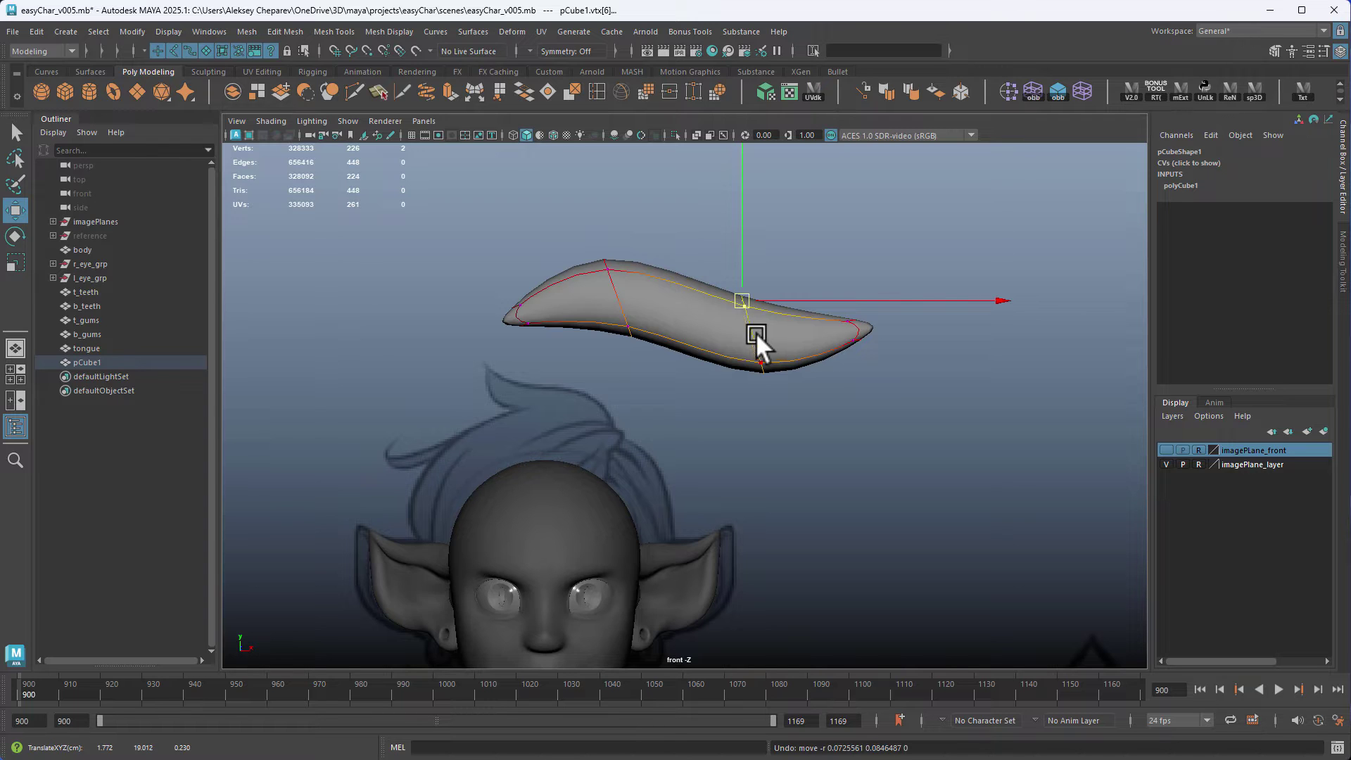
Step: Adjust the soft selection falloff radius on the strand and toggle soft selection off and on
left_click_drag(756, 332, 850, 356)
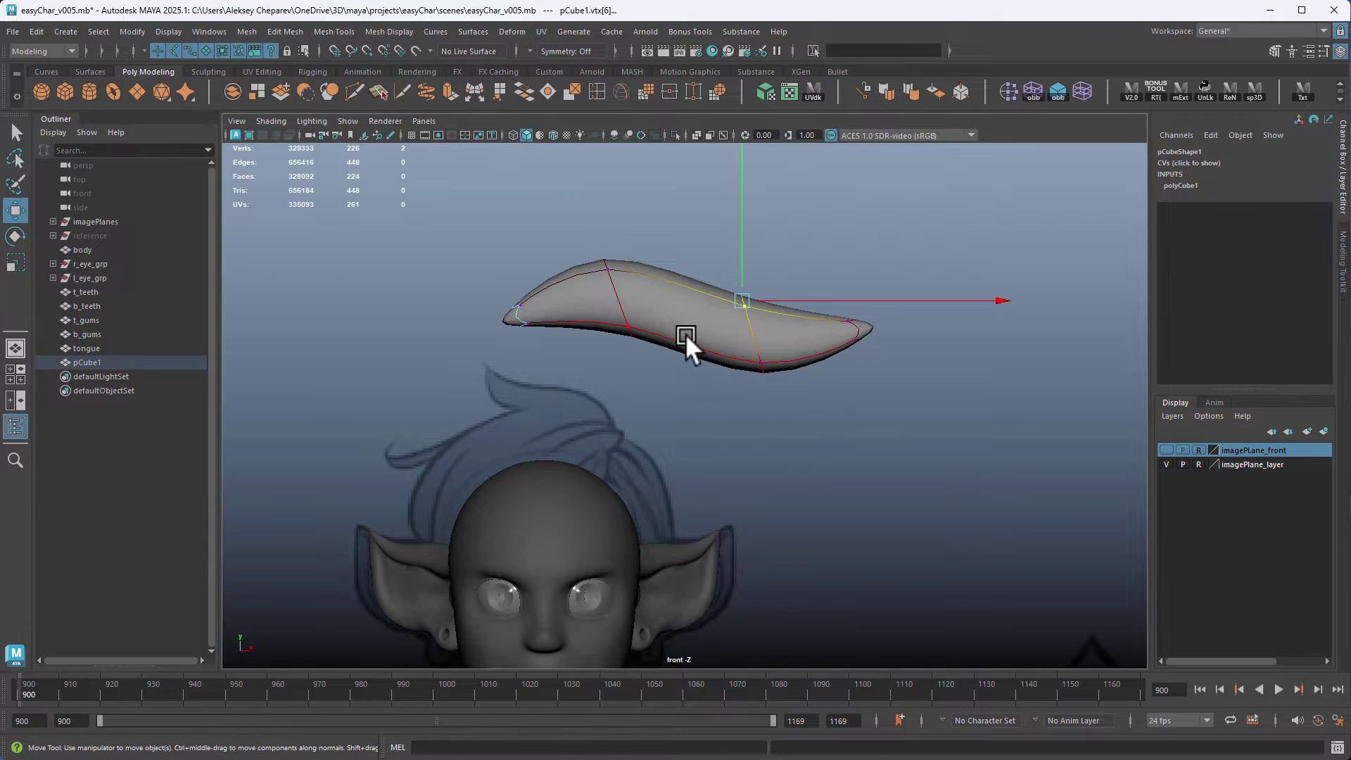
left_click_drag(684, 336, 878, 355)
key("b")
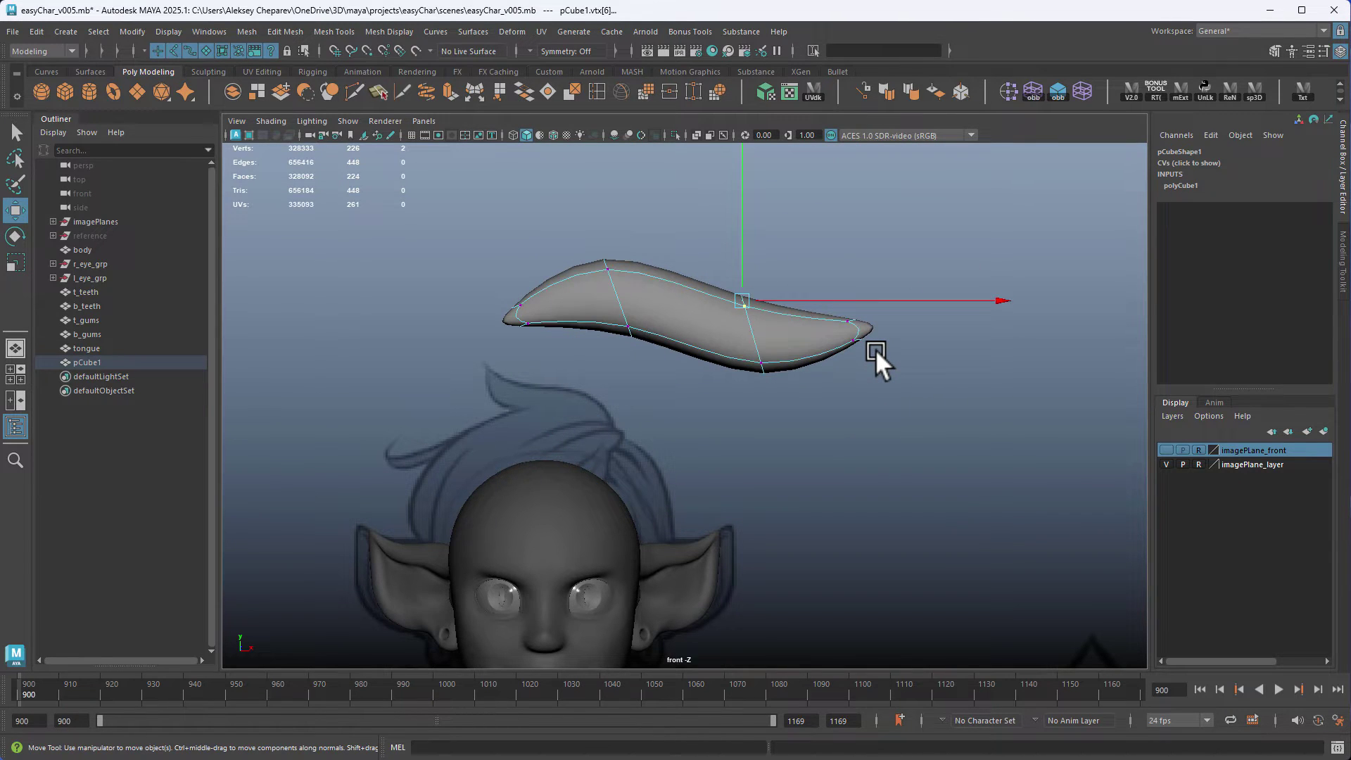
key("b")
key("b")
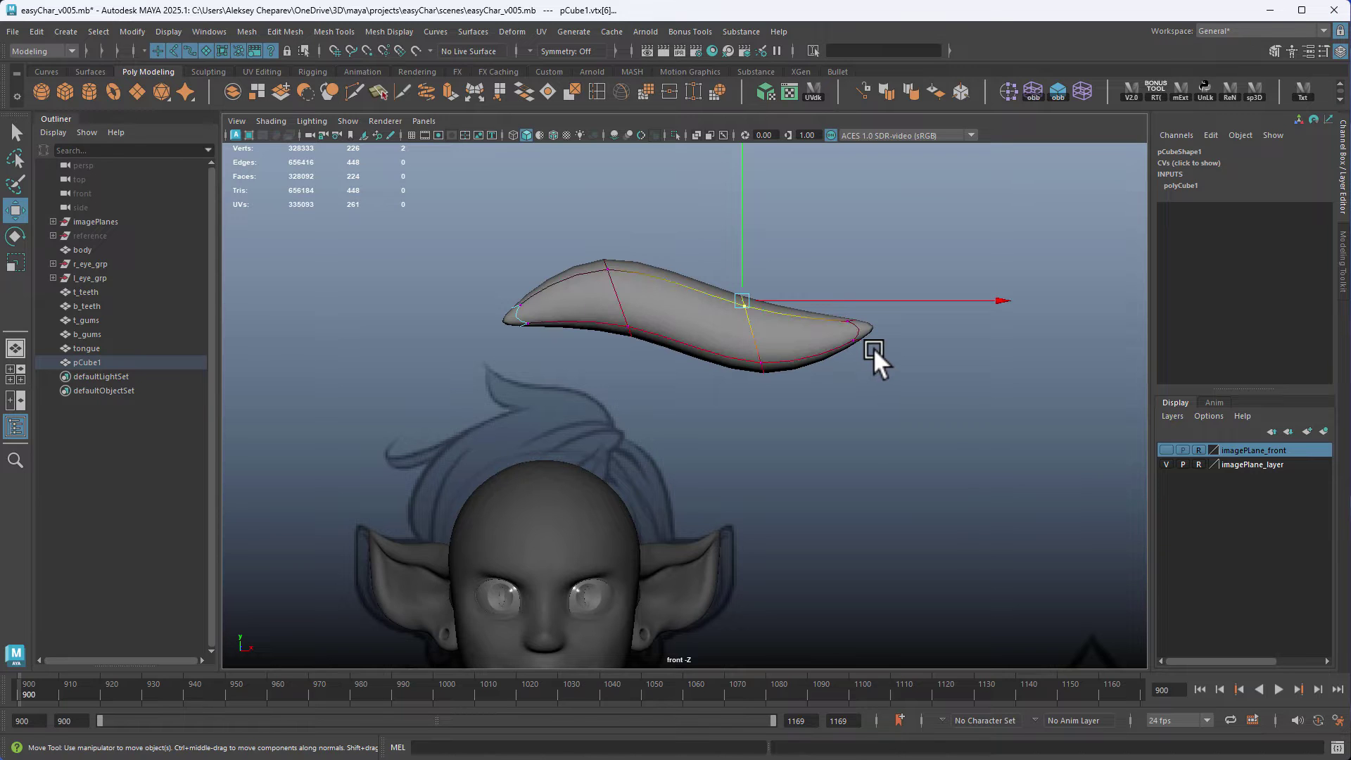
Step: Turn off soft selection and reposition the strand's upper and lower middle vertices to strengthen the S-curve
left_click_drag(751, 305, 745, 410)
mouse_move(606, 306)
left_mouse_down()
mouse_move(664, 355)
mouse_move(602, 331)
left_mouse_up()
left_click_drag(552, 244, 633, 295)
middle_click_drag(640, 301, 652, 316)
left_click_drag(721, 288, 776, 327)
mouse_move(720, 349)
middle_mouse_down()
mouse_move(742, 381)
mouse_move(735, 365)
middle_mouse_up()
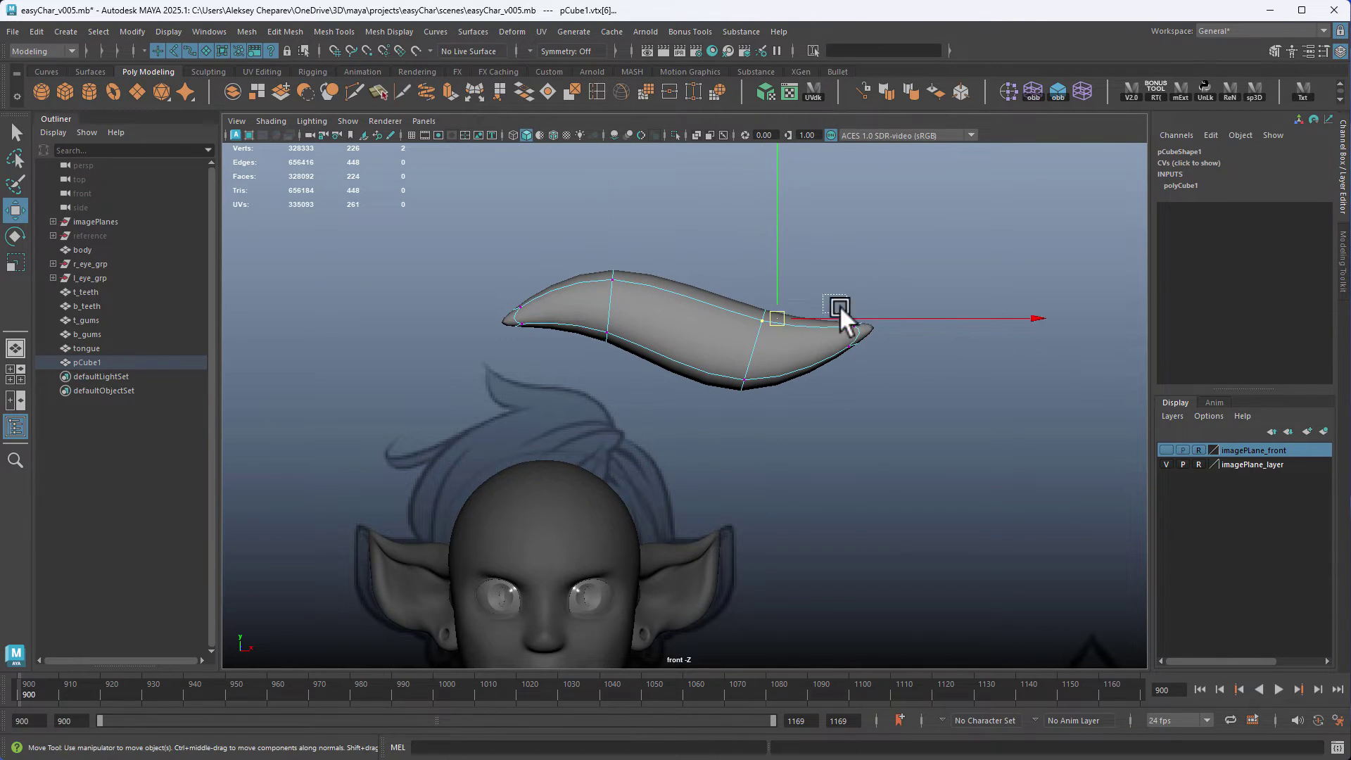
Step: Move the upper and lower tip vertices and the nearby lower-edge vertices to refine the strand's lower end
left_click_drag(839, 307, 887, 341)
middle_click_drag(914, 356, 894, 358)
left_click_drag(840, 341, 866, 360)
middle_click_drag(866, 360, 883, 357)
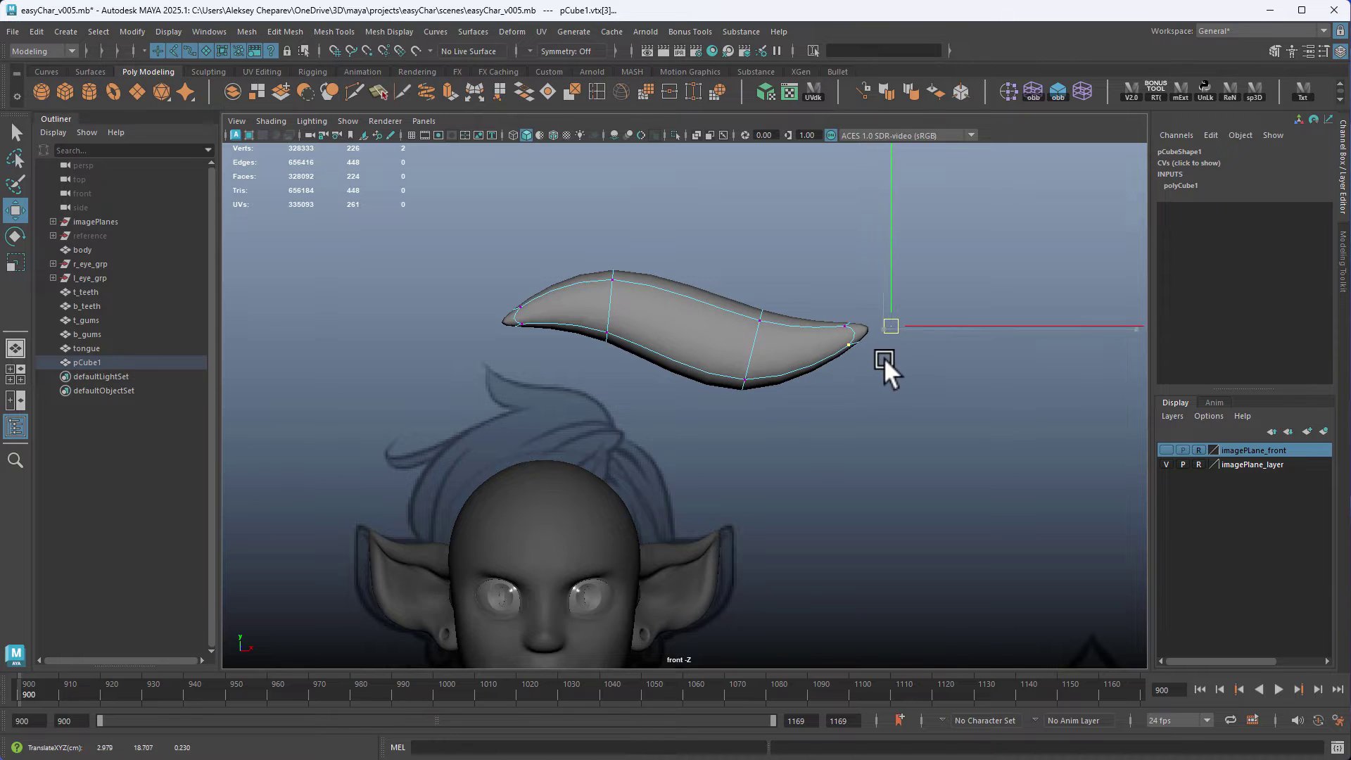
left_click_drag(722, 360, 769, 408)
middle_click_drag(768, 408, 803, 391)
Step: Widen the whole strand to about 1.32 in Z, working on it in the perspective view
key("space")
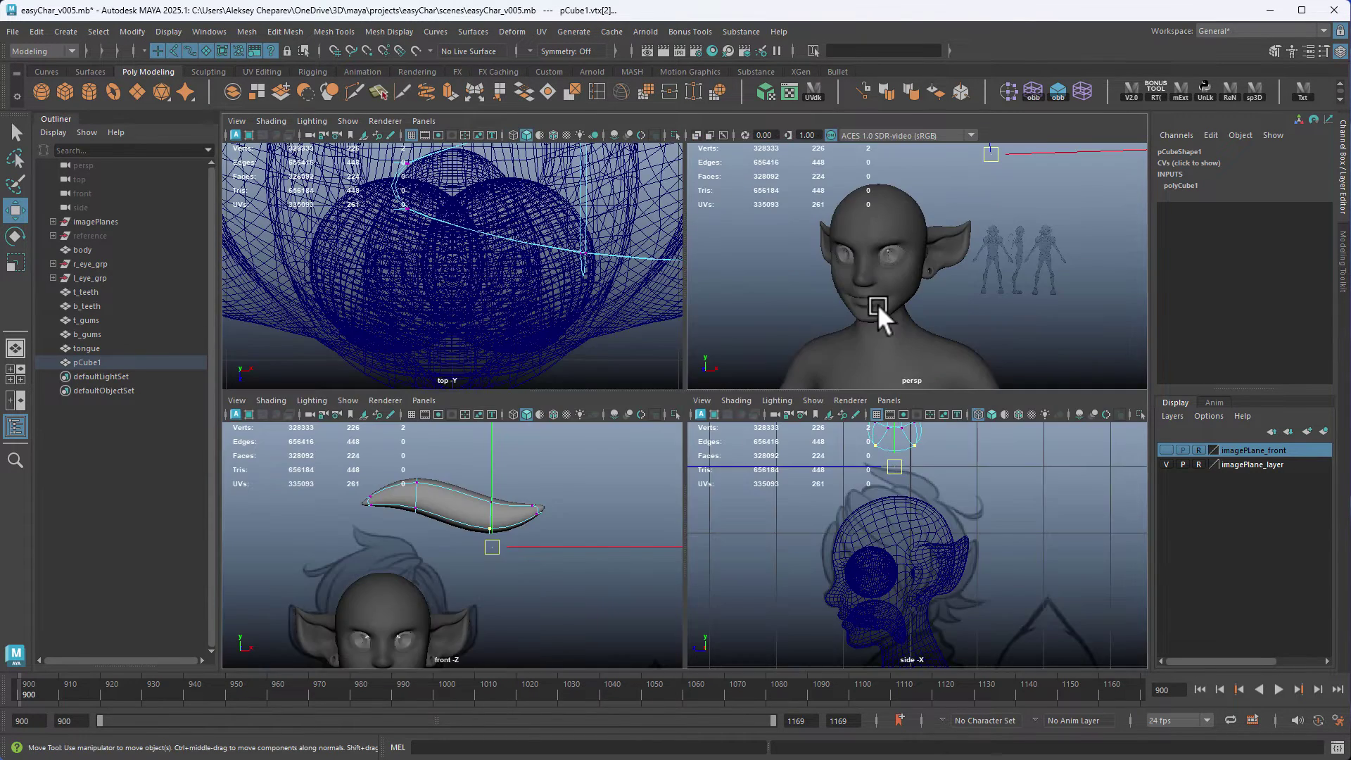
key("space")
key("f")
right_click_drag(812, 339, 636, 308, "alt")
left_click_drag(636, 308, 604, 329, "alt")
scroll(604, 329, "down", 5)
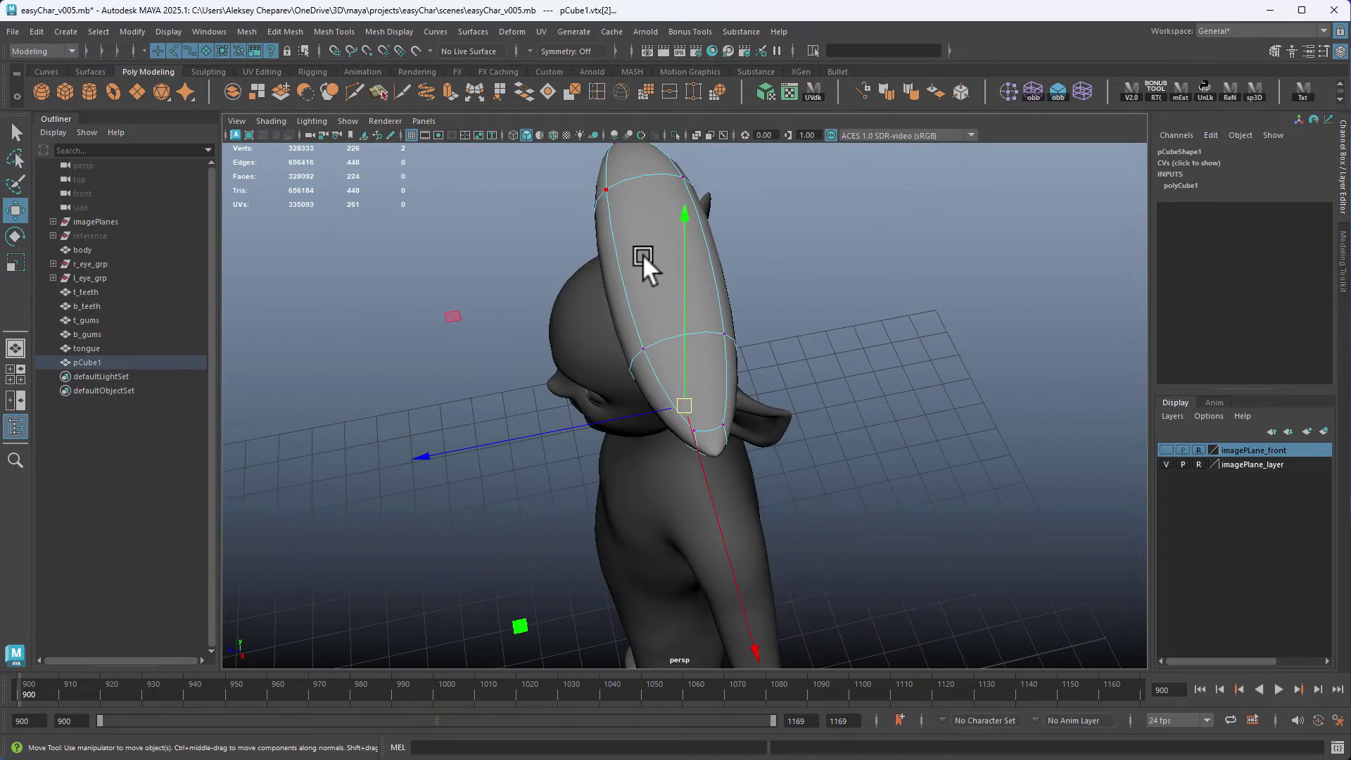
right_click_drag(645, 259, 697, 239)
key("r")
left_click_drag(696, 254, 557, 298, "alt")
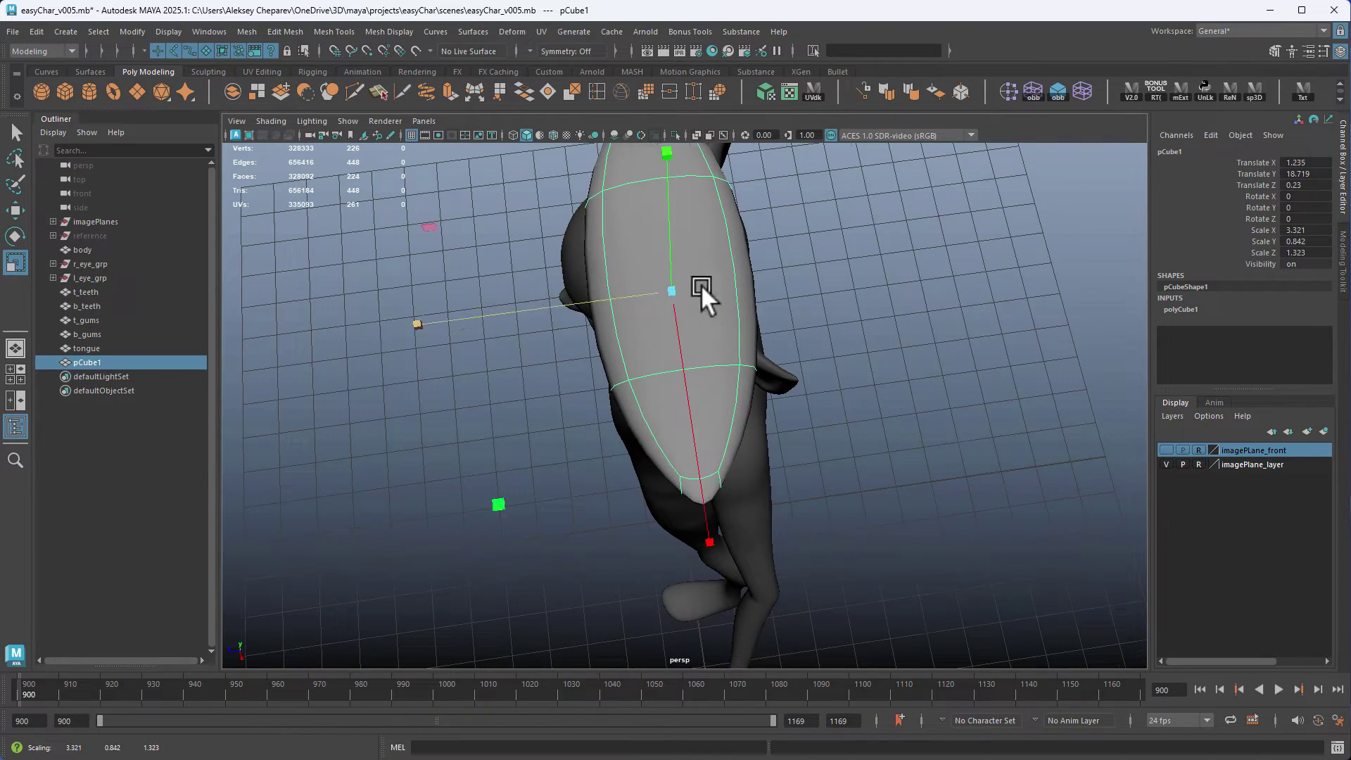
left_click_drag(701, 284, 818, 278, "alt")
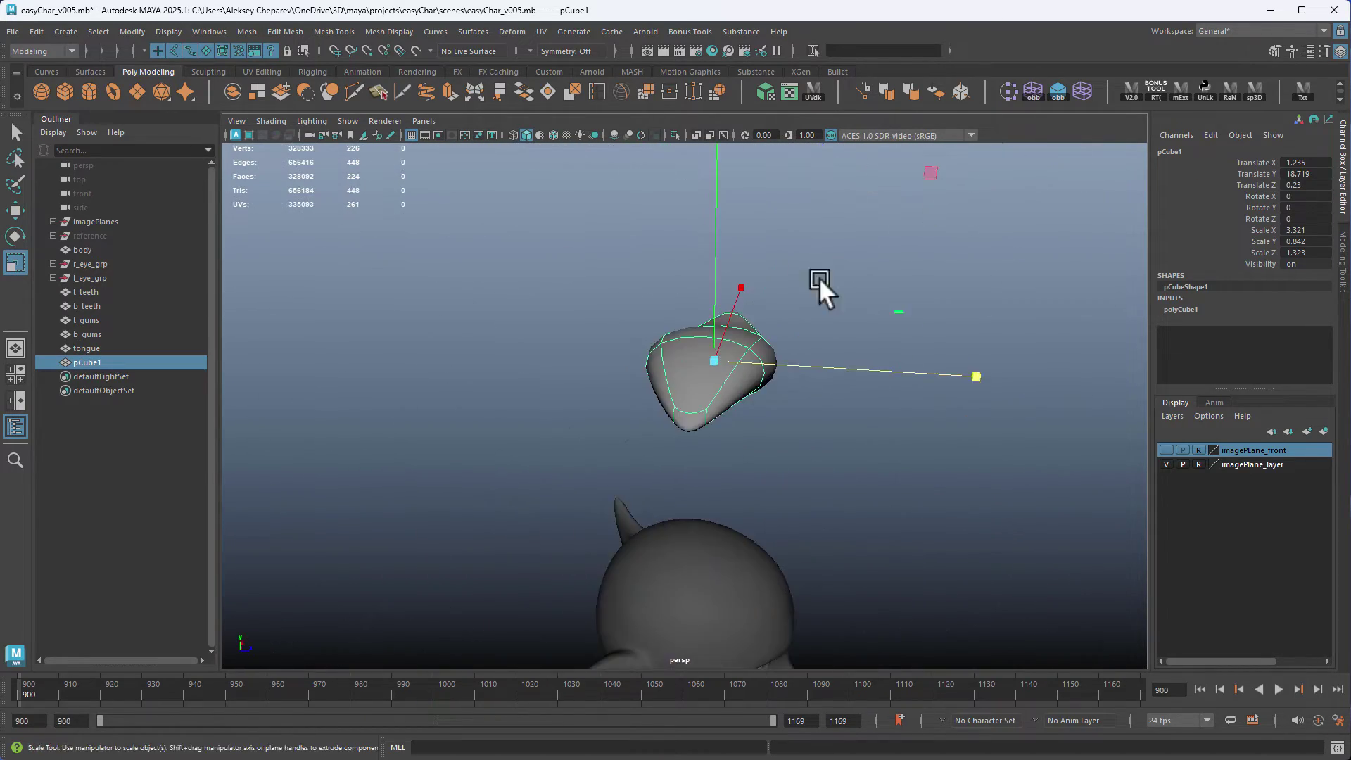
Step: Apply a Smooth operation to the strand to subdivide its mesh, and reselect the strand
key("1")
left_click_drag(900, 321, 357, 208, "alt")
key("3")
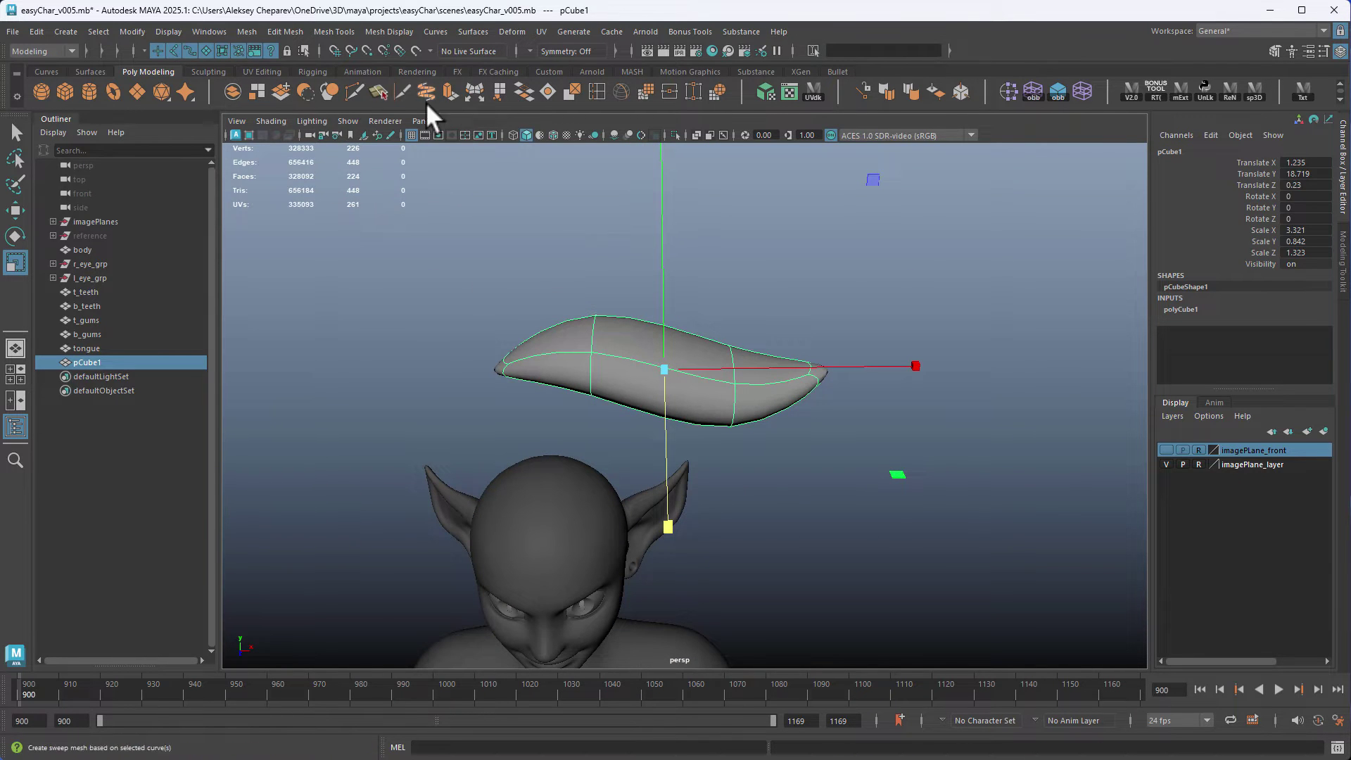
left_click(321, 87)
left_click(816, 284)
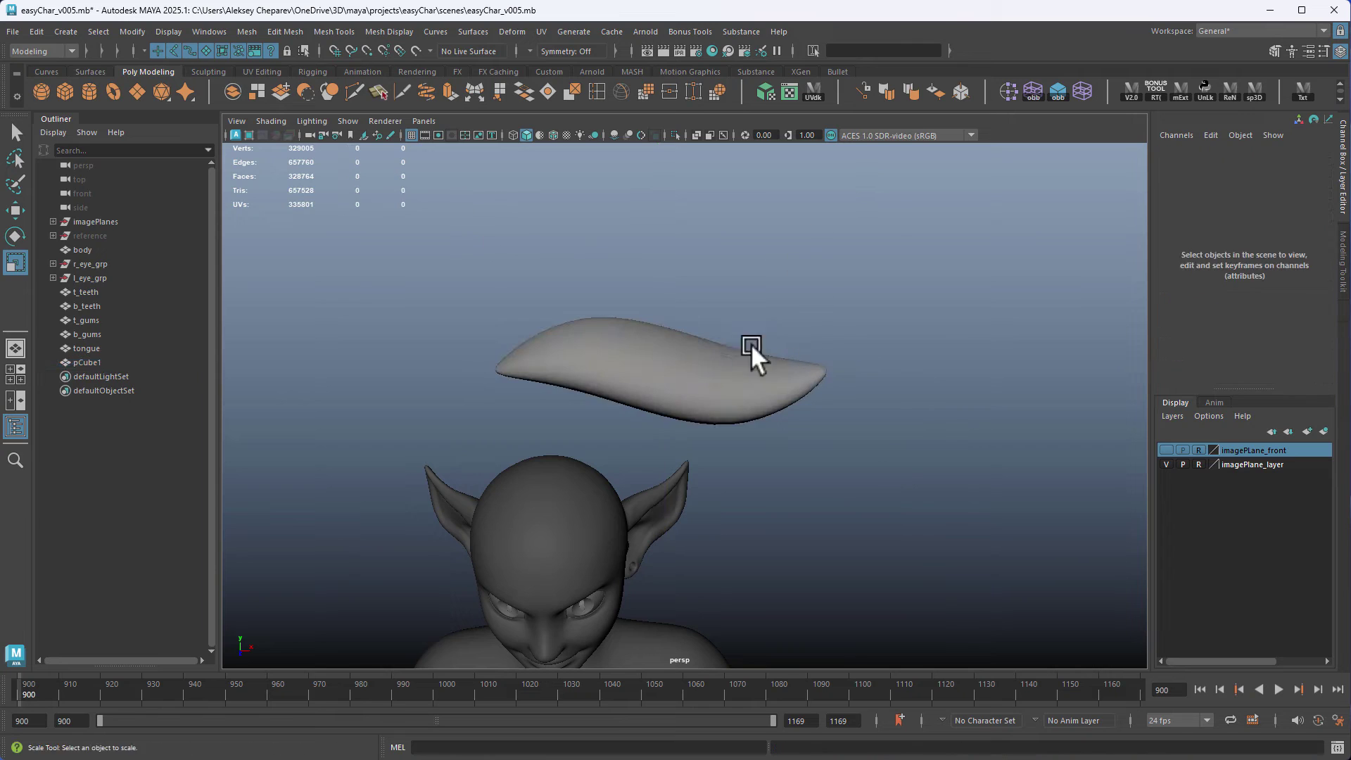
left_click(752, 345)
Step: Widen the whole strand to about 1.42 in Z
left_click_drag(841, 310, 725, 349, "alt")
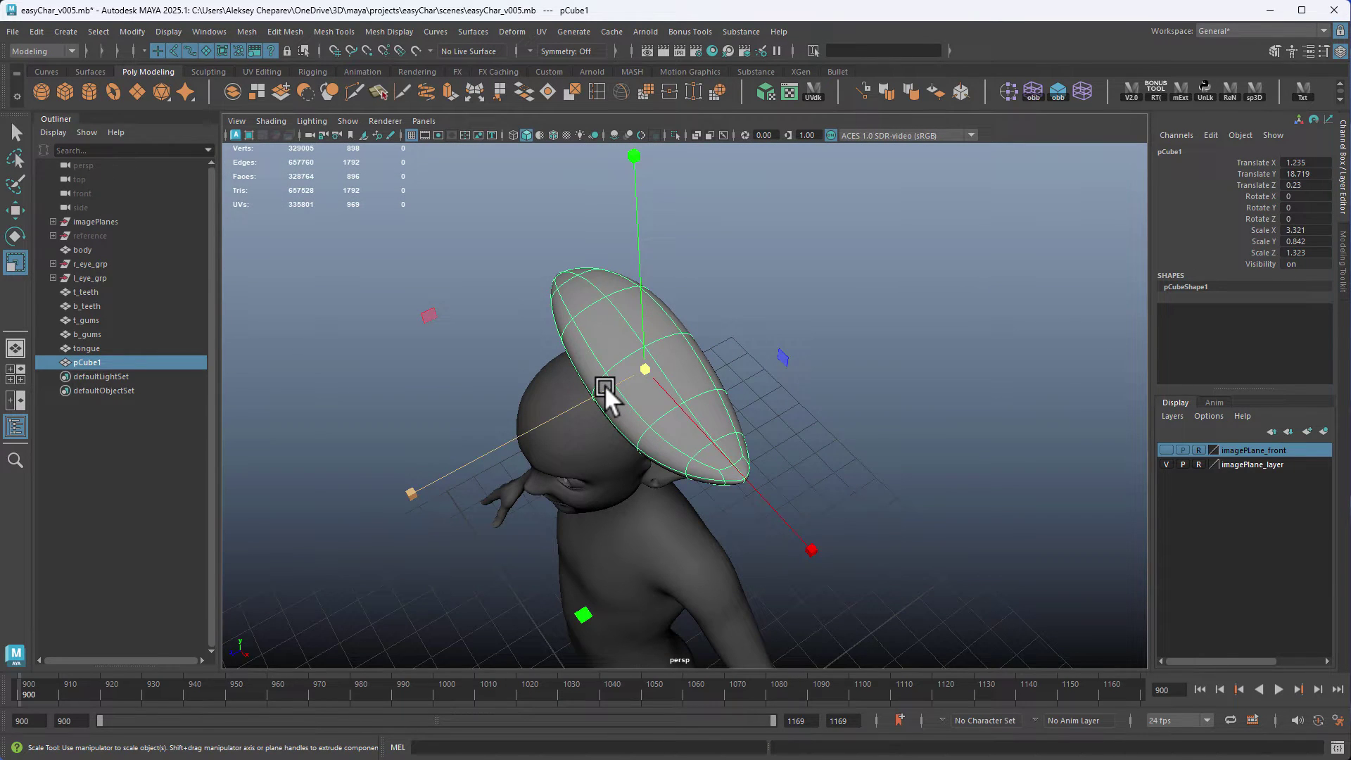
left_click_drag(604, 386, 584, 394)
left_click_drag(637, 417, 704, 356, "alt")
Step: Move the strand's pivot to its left end in the front view
key("w")
key("space")
key("space")
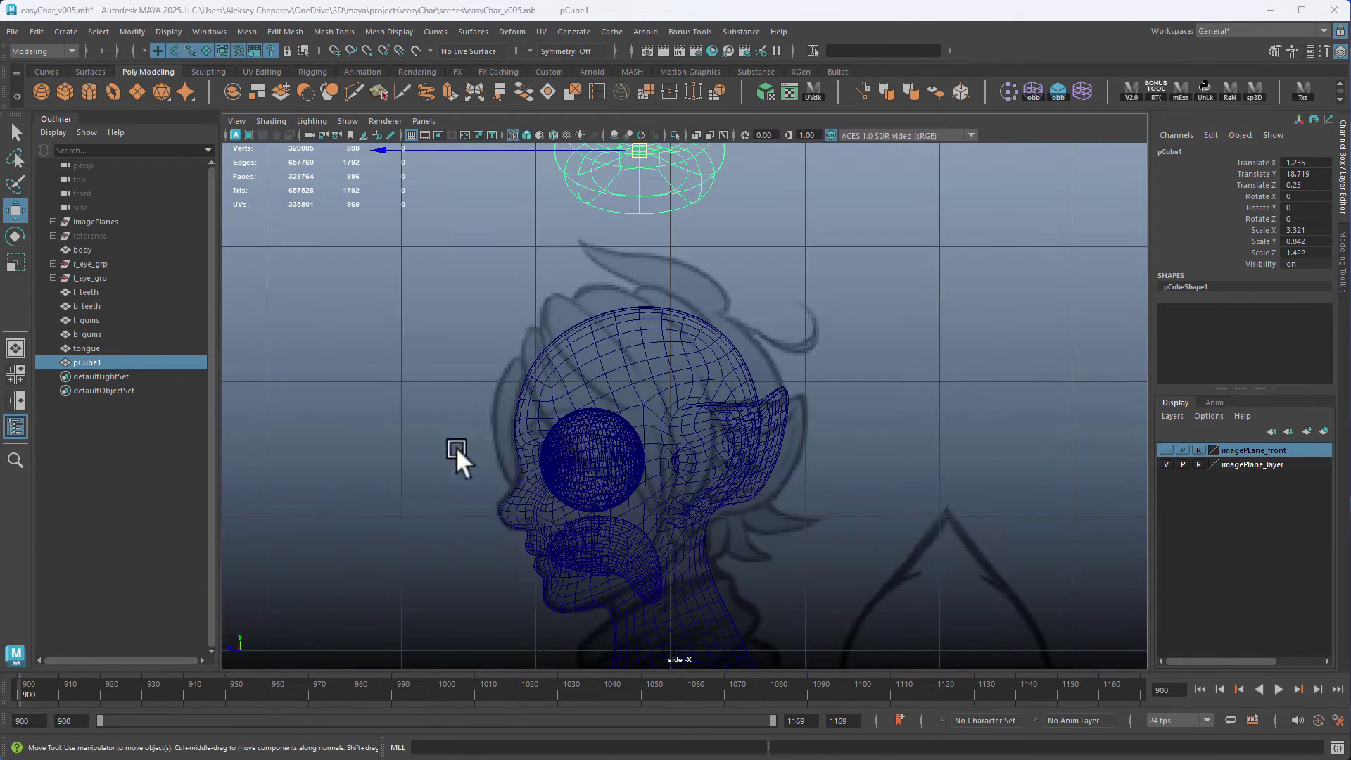
key("space")
key("space")
middle_click_drag(596, 385, 602, 408, "alt")
key("d")
key("d")
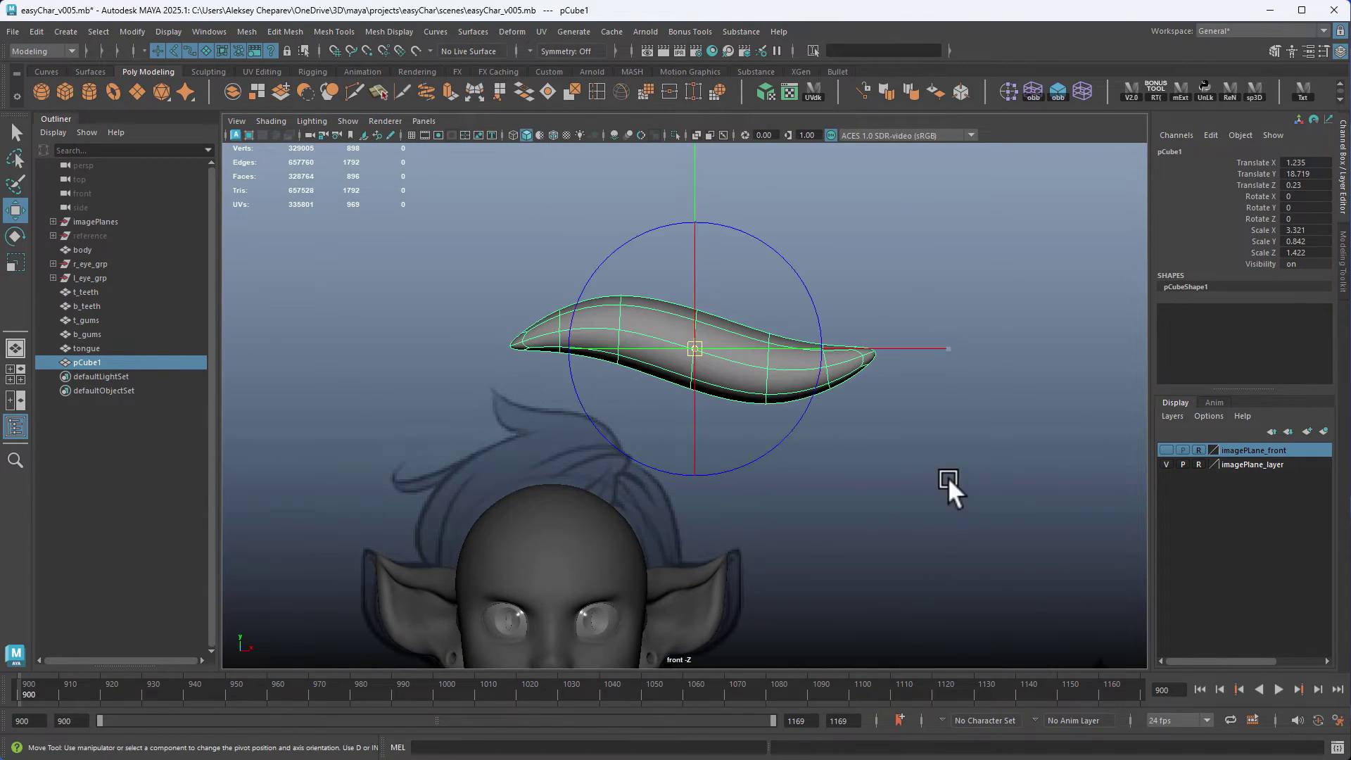
middle_click_drag(948, 477, 775, 471)
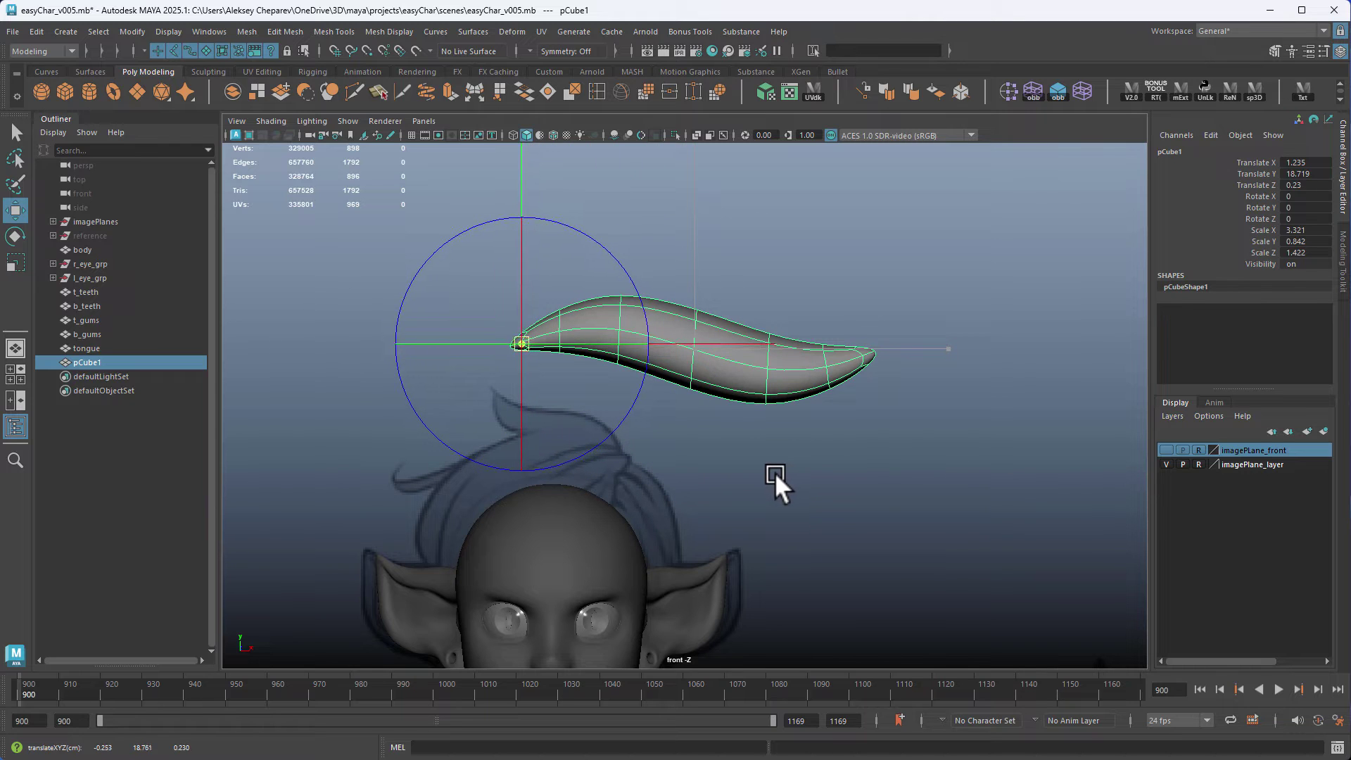
scroll(623, 390, "up", 3)
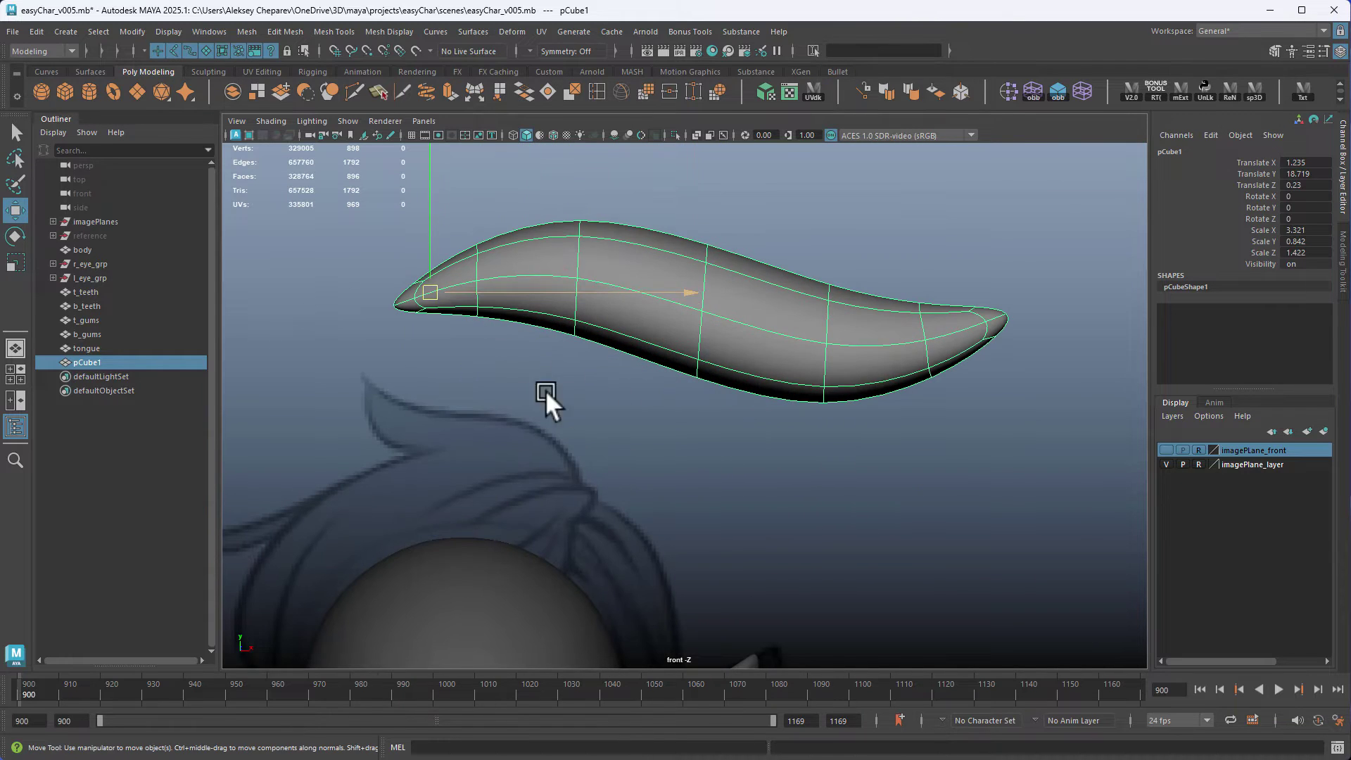
Step: Select the vertices at the strand's left end, rotate them and shift them to curl that end downward
right_click_drag(497, 259, 389, 301)
left_click_drag(415, 326, 385, 258)
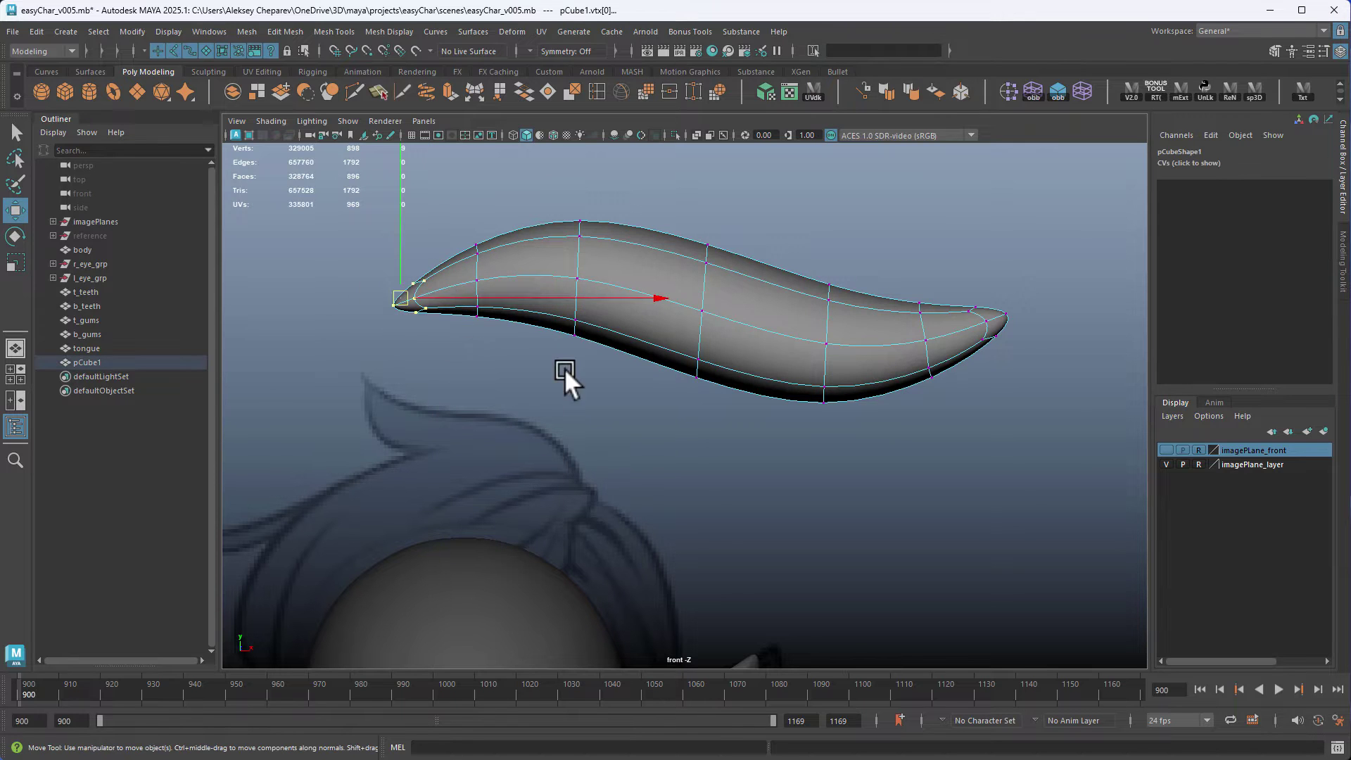
key("e")
left_click_drag(611, 428, 622, 308)
key("w")
middle_click_drag(503, 384, 517, 405)
key("e")
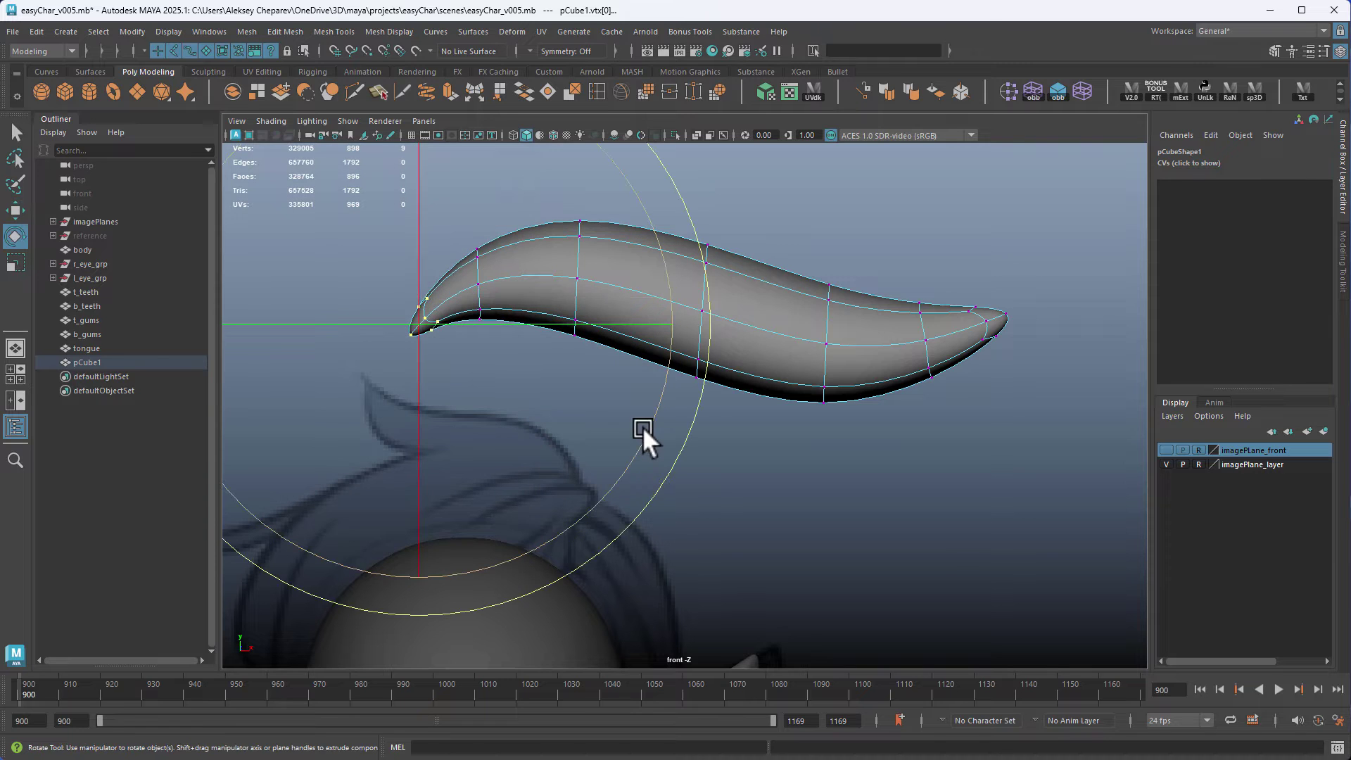
key("q")
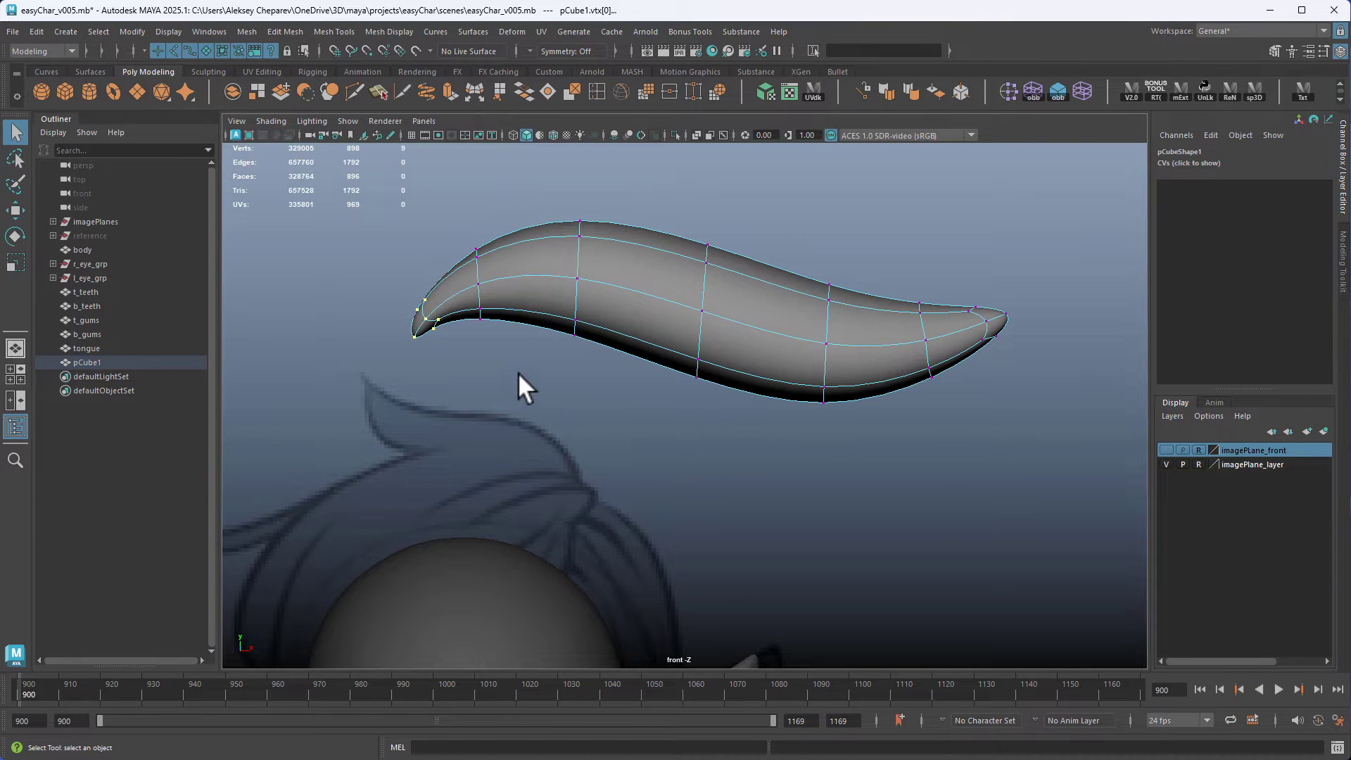
Step: Reposition the individual vertices along the upper edge near the strand's left end to round off its curve
key("w")
middle_click_drag(519, 375, 670, 458, "alt")
right_click_drag(670, 459, 838, 567, "alt")
left_click_drag(289, 335, 388, 400)
middle_click_drag(407, 395, 381, 394, "shift")
middle_click_drag(479, 491, 520, 419)
middle_click_drag(501, 184, 497, 385, "alt")
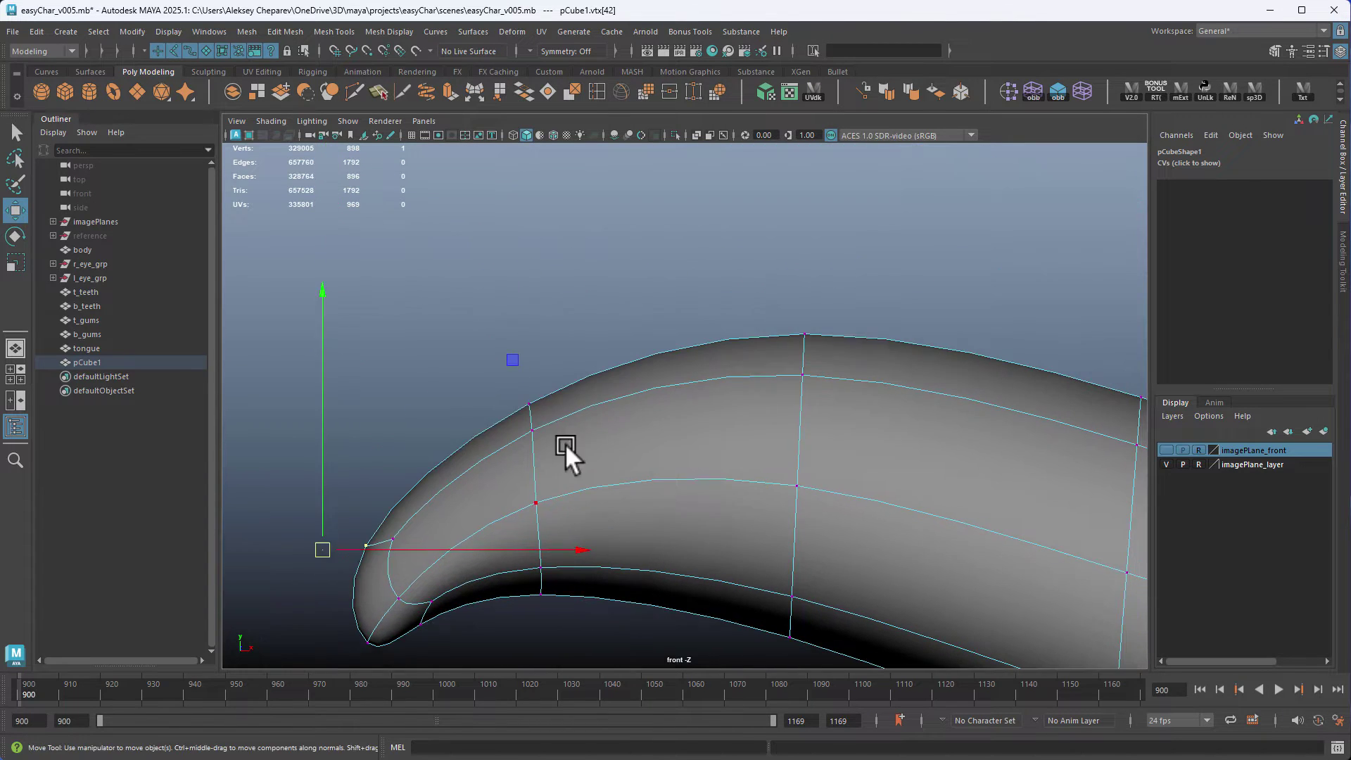
left_click_drag(458, 387, 548, 420)
right_click_drag(898, 562, 820, 527, "alt")
middle_click_drag(820, 527, 719, 486, "alt")
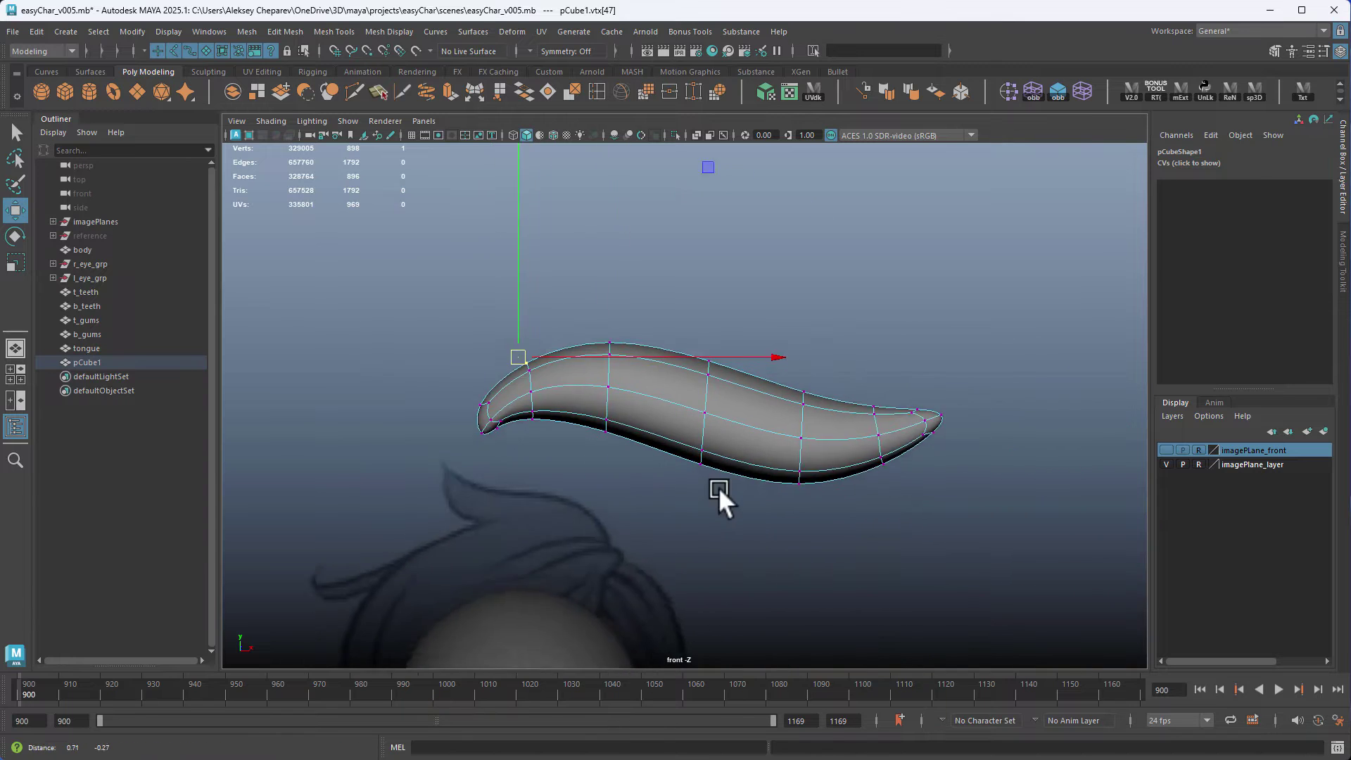
Step: Pull the tip vertex at the strand's right end upward to begin an upturned tip
right_click_drag(719, 487, 789, 486, "alt")
middle_click_drag(1018, 404, 741, 381, "alt")
right_click_drag(742, 381, 880, 449, "alt")
left_click_drag(778, 365, 831, 414)
key("e")
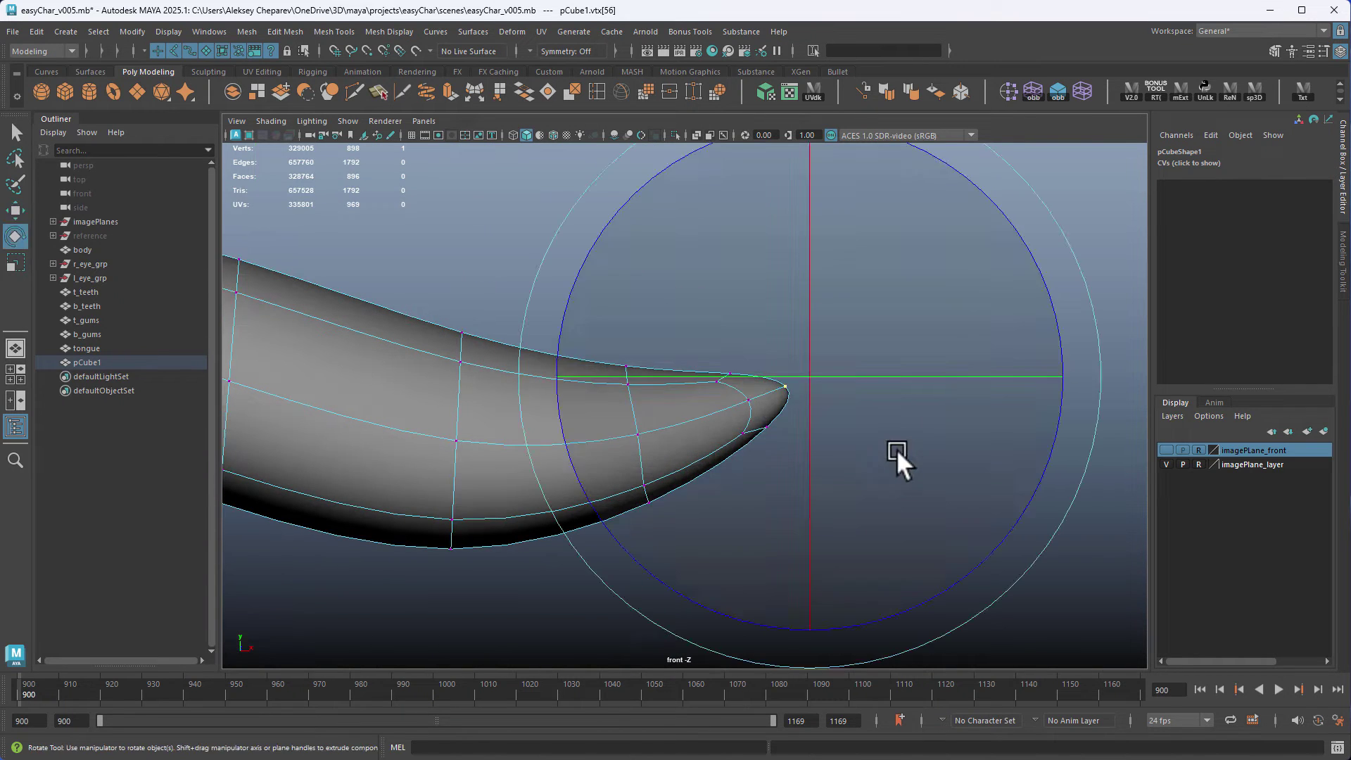
key("w")
middle_click_drag(921, 481, 896, 430)
Step: Adjust the upper, lower and outermost vertices around the strand's right tip to shape its upward hook
left_click_drag(704, 349, 738, 386)
middle_click_drag(756, 427, 760, 434)
left_click_drag(731, 402, 759, 387)
middle_click_drag(787, 442, 788, 443)
left_click_drag(723, 415, 777, 447)
middle_click_drag(792, 448, 794, 450)
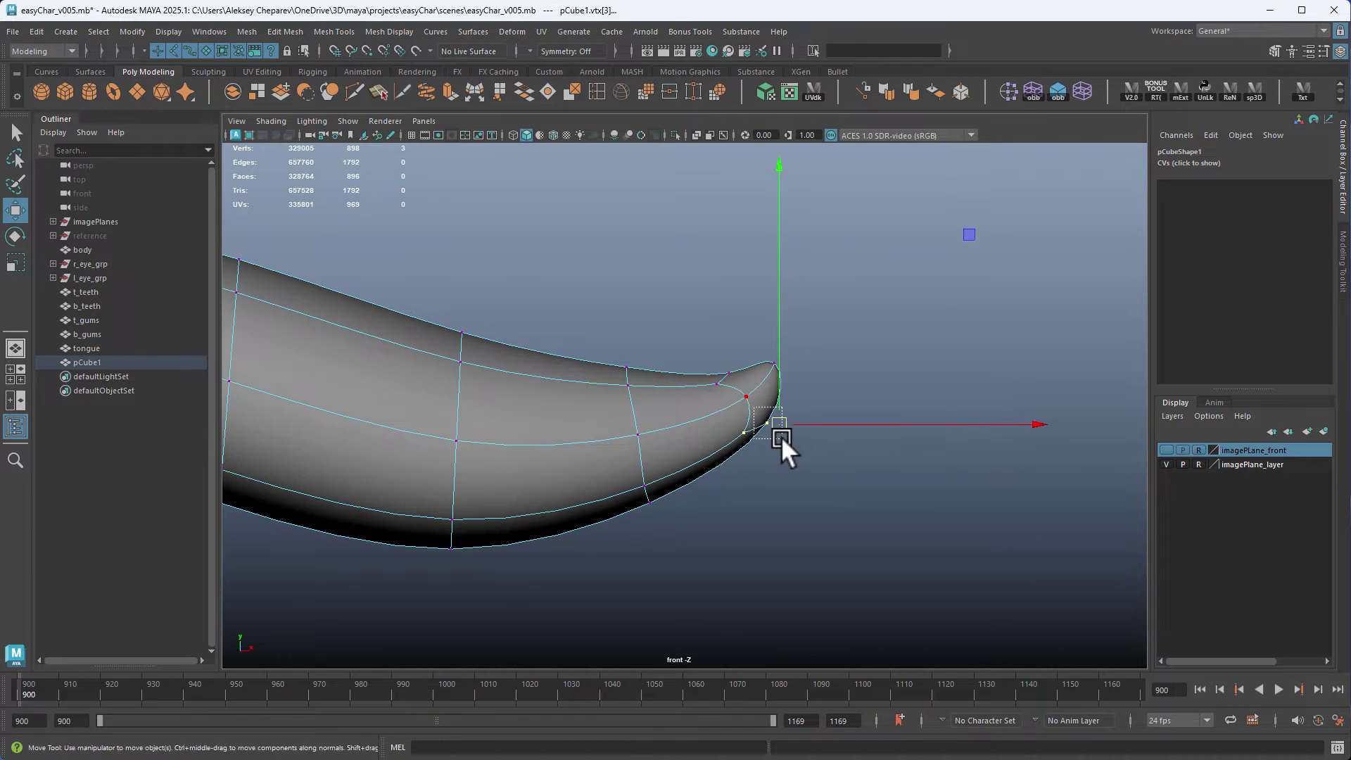
left_click(785, 369)
middle_click_drag(815, 398, 813, 397)
Step: Refine the lower-edge and inner tip vertices at the strand's right end, and return to object selection
right_click_drag(844, 440, 774, 452, "alt")
left_click(659, 470)
middle_click_drag(686, 485, 702, 500)
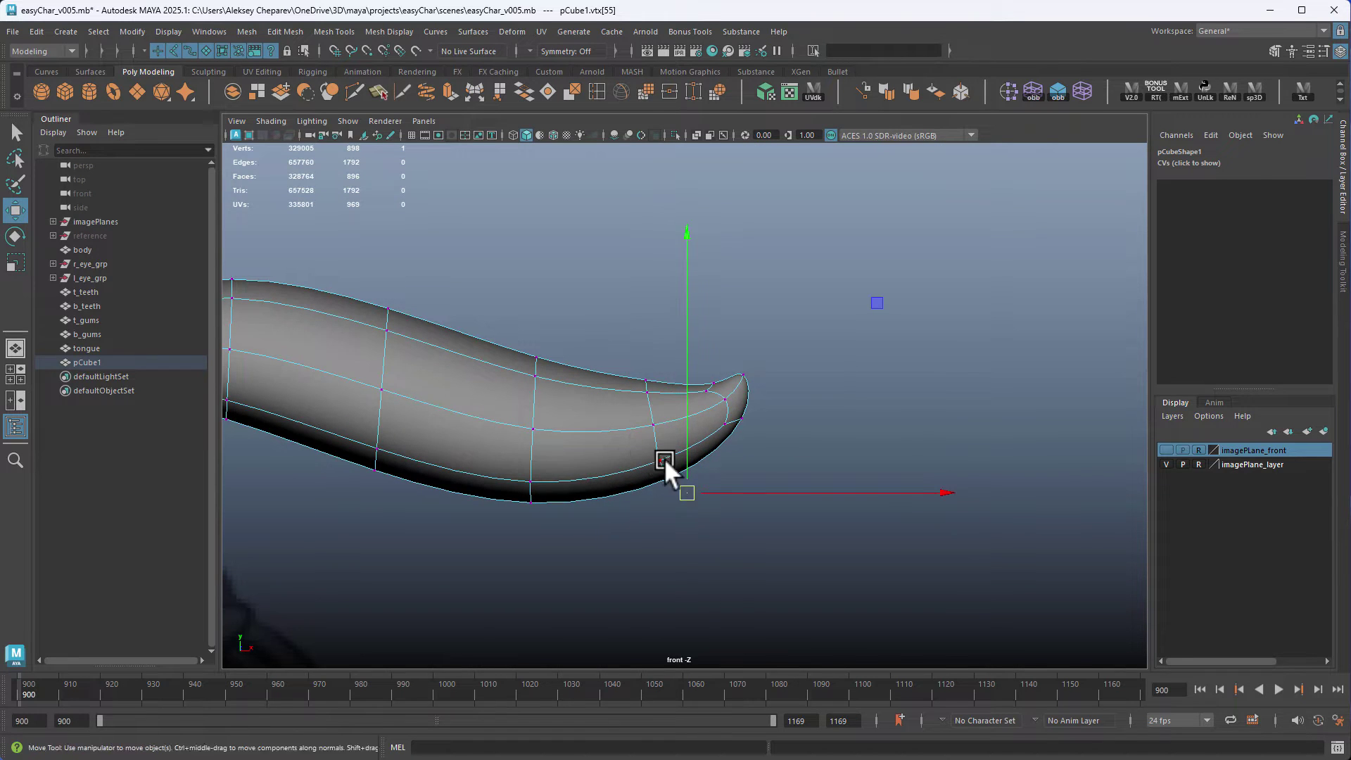
left_click_drag(650, 451, 674, 463)
right_click_drag(674, 464, 657, 475, "alt")
middle_click_drag(658, 475, 728, 496, "alt")
left_click_drag(719, 389, 739, 423)
middle_click_drag(740, 424, 740, 431)
right_click_drag(739, 432, 1004, 512, "alt")
left_click(874, 433)
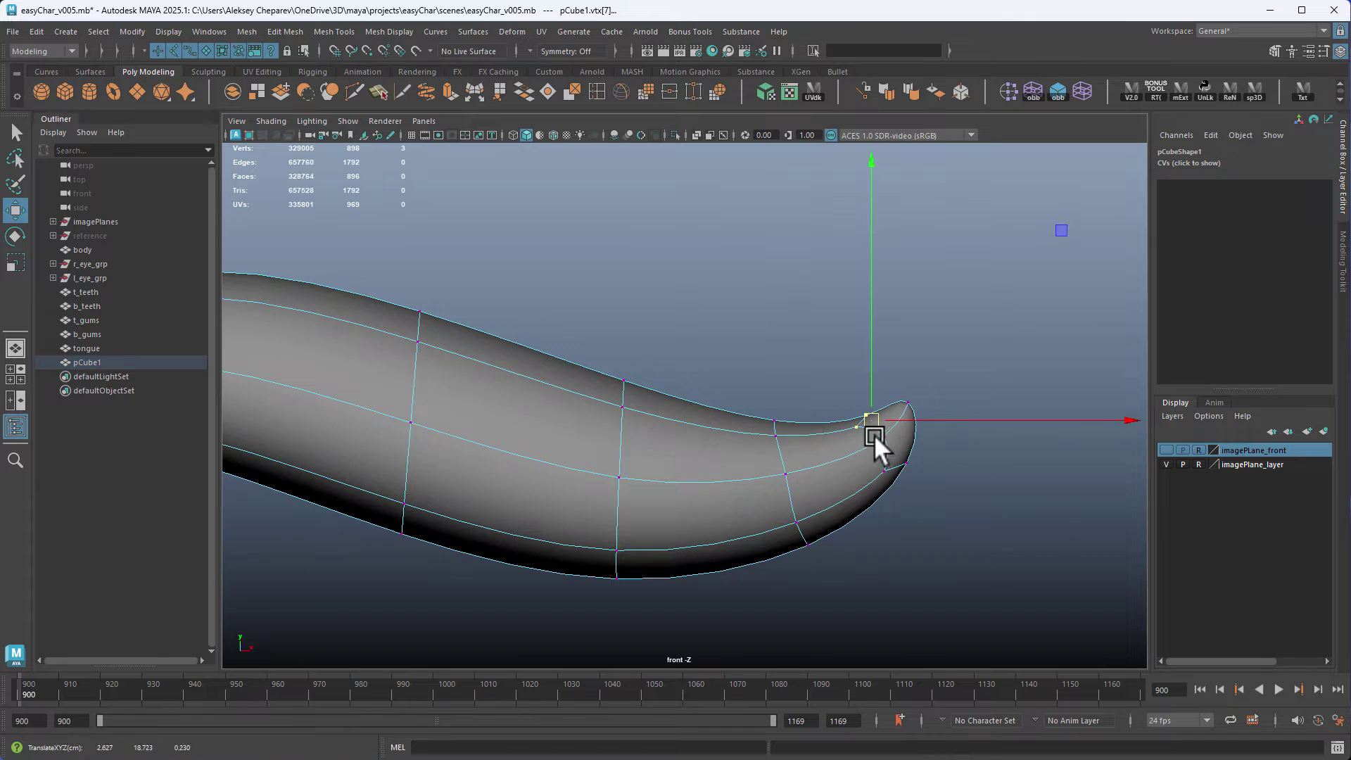
right_click_drag(874, 434, 534, 389, "alt")
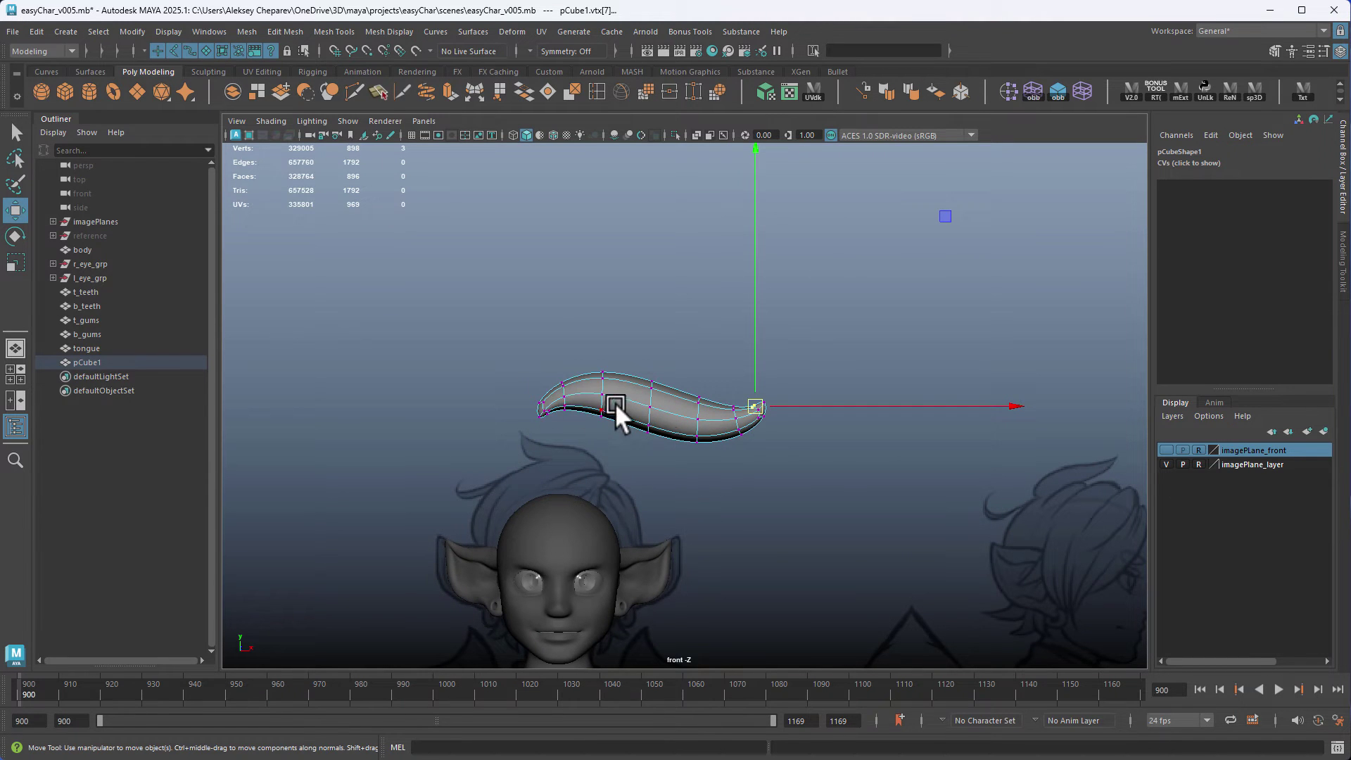
right_click_drag(636, 391, 771, 391)
Step: Make the body mesh a live surface from the perspective view
key("space")
key("space")
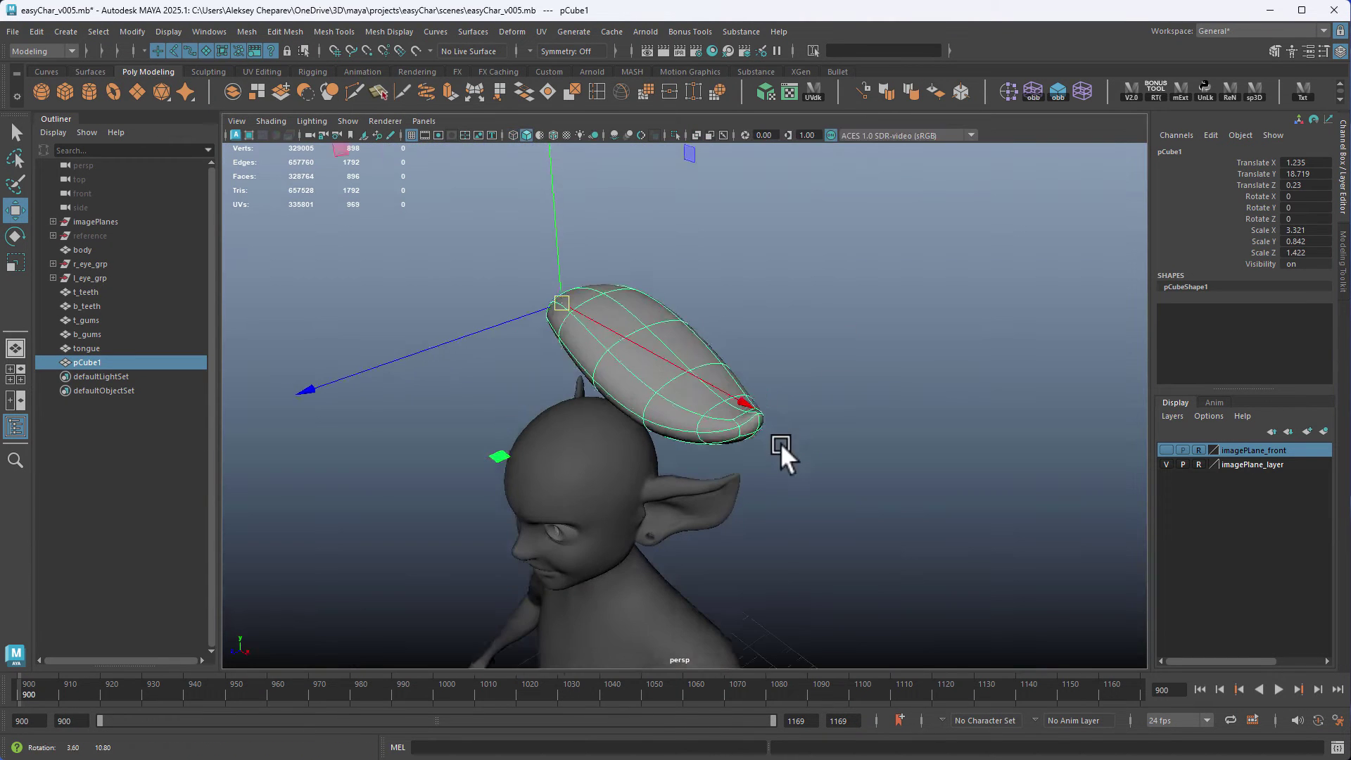
left_click_drag(780, 443, 645, 406, "alt")
left_click(646, 405)
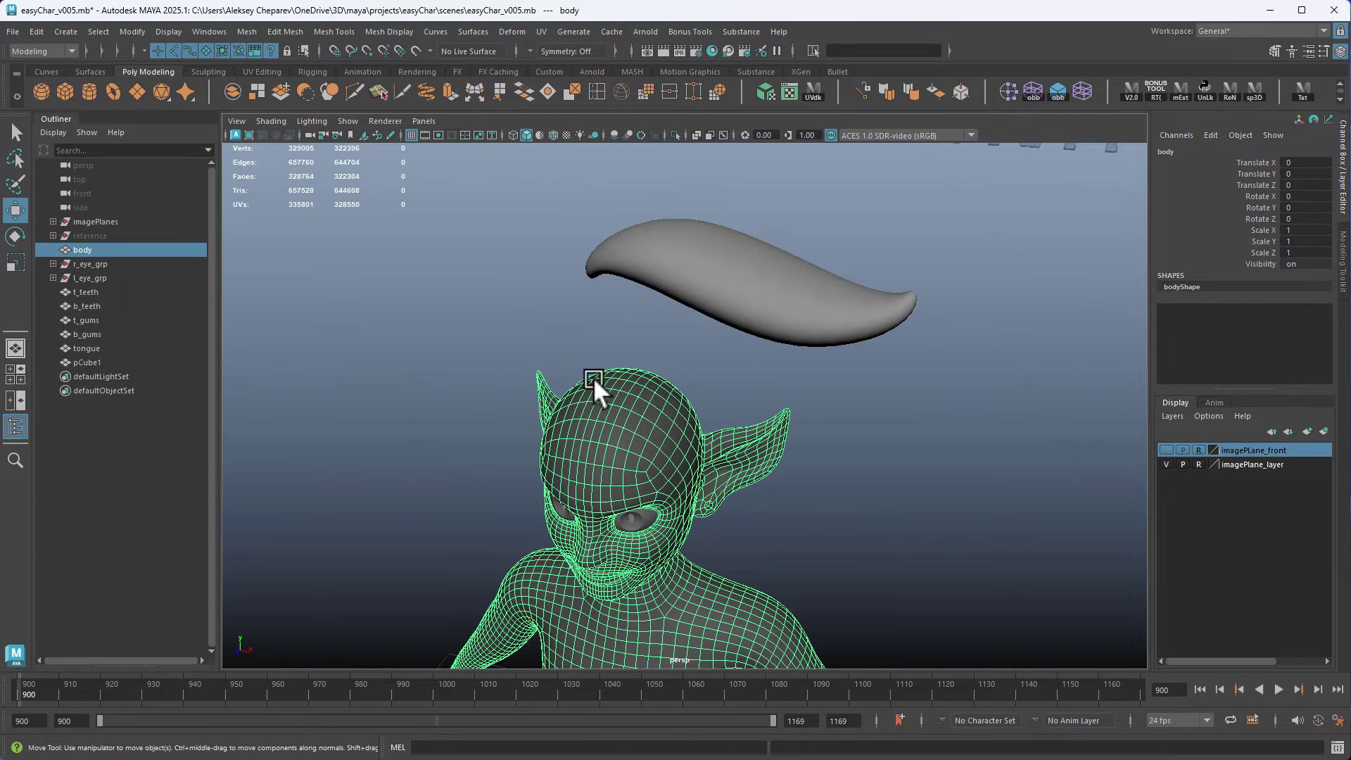
left_click(414, 51)
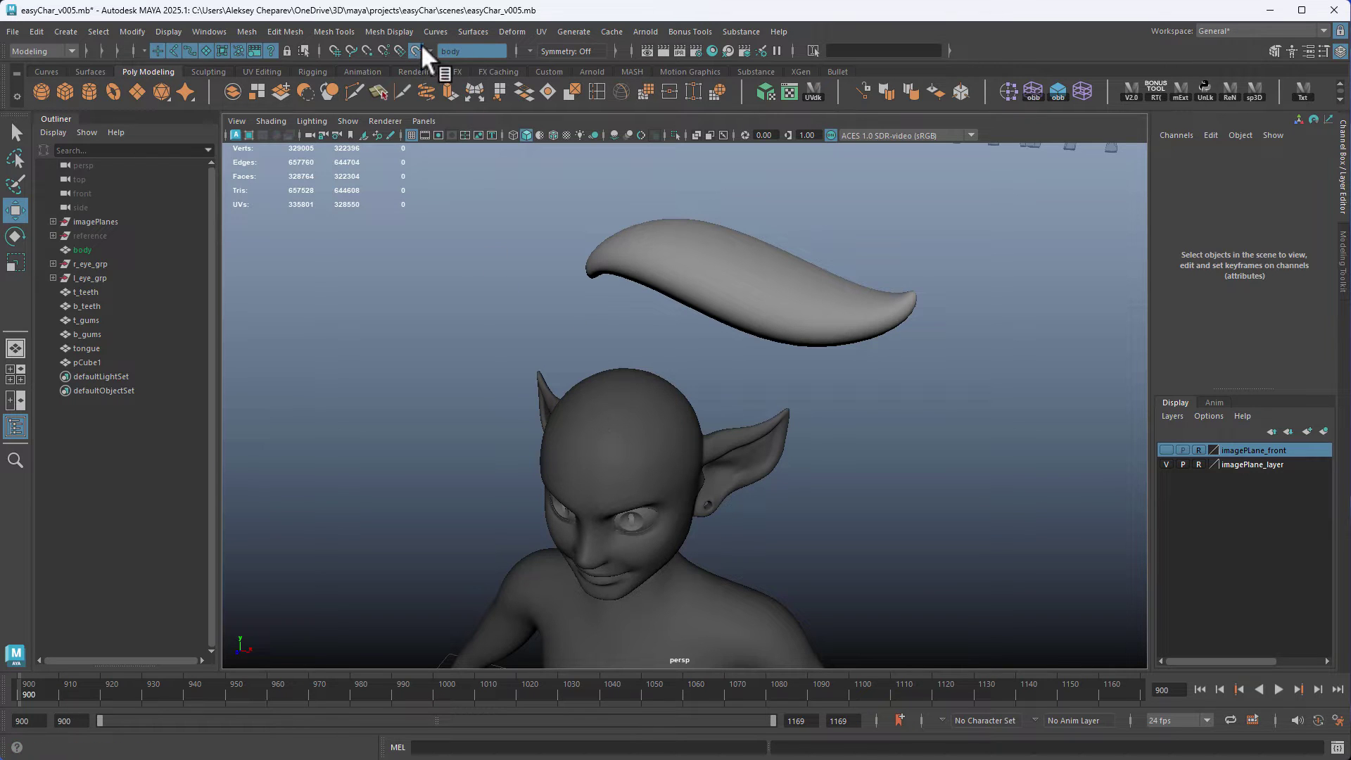
Step: Snap the strand's pivot end onto the top of the live head surface
left_click(709, 275)
left_click_drag(590, 328, 610, 307, "alt")
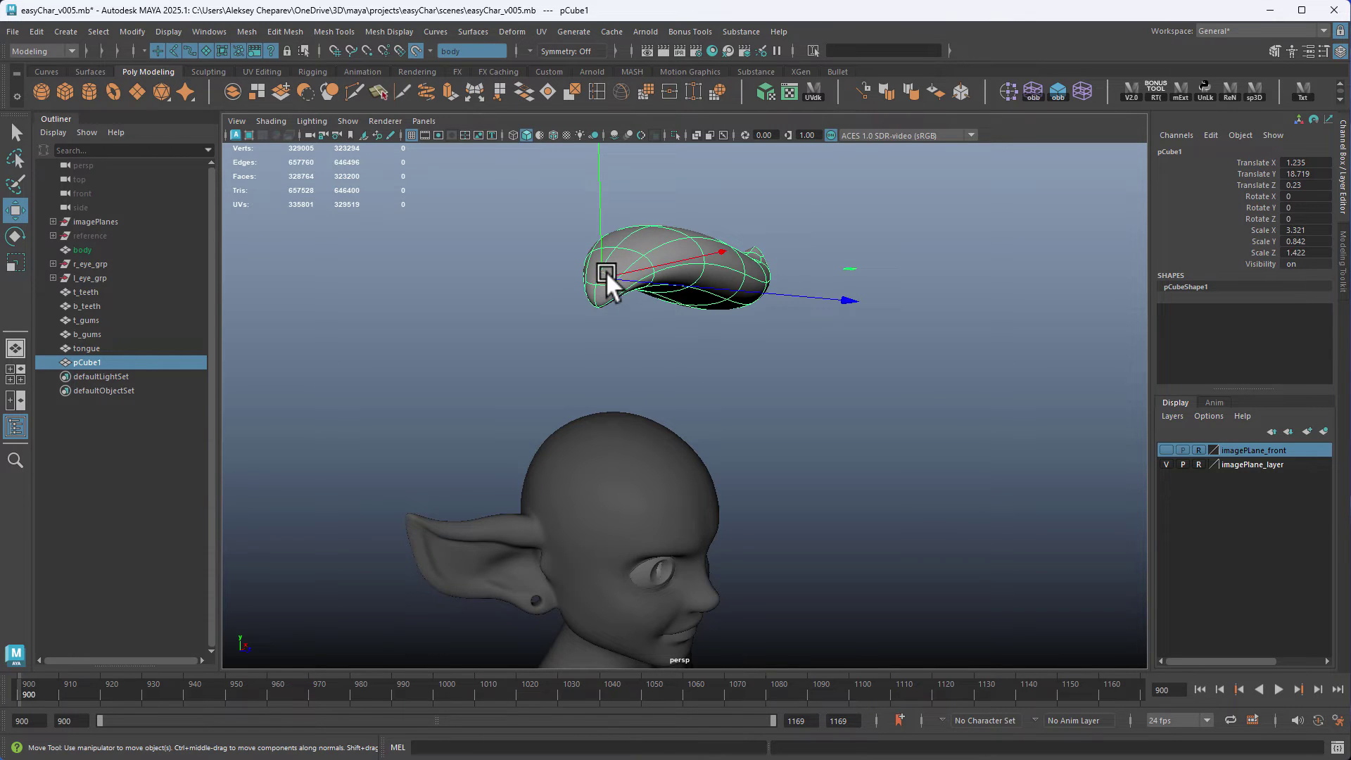
left_click_drag(695, 366, 604, 308, "alt")
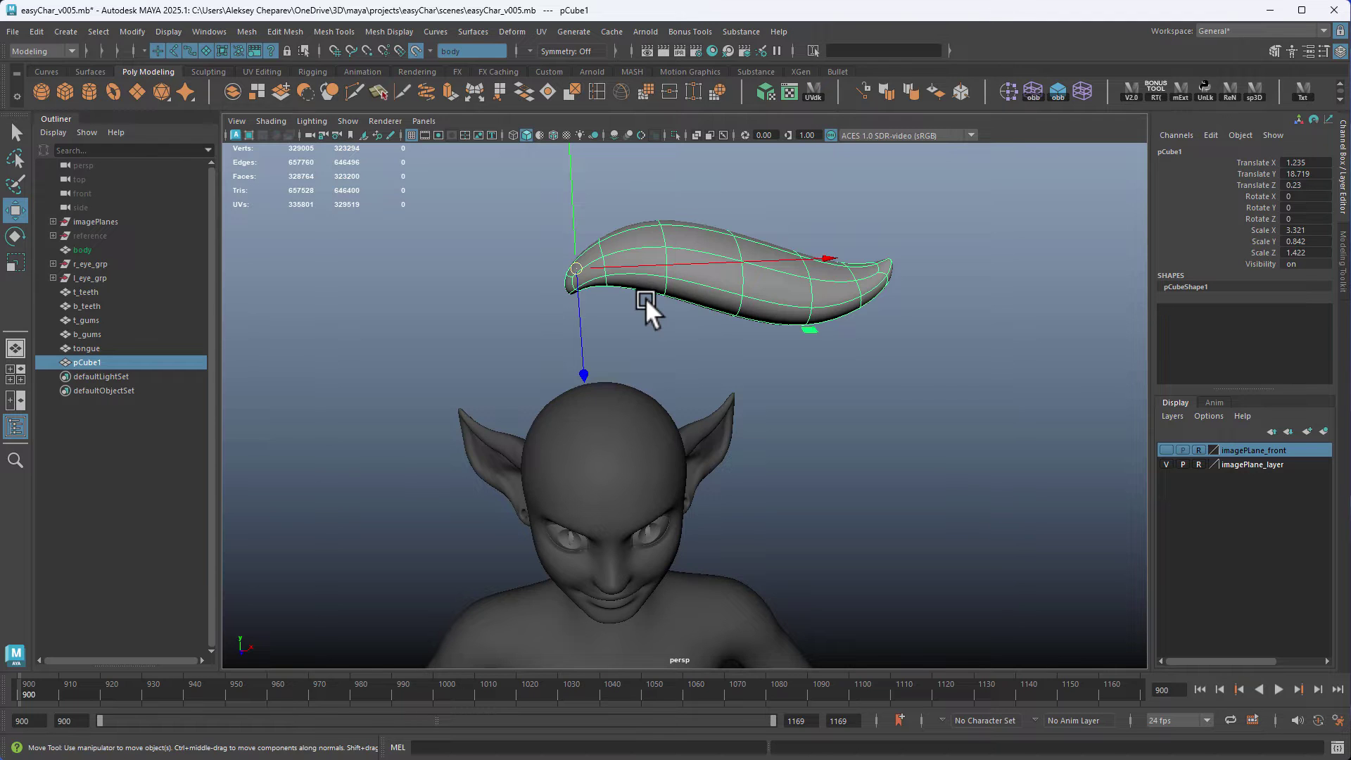
middle_click_drag(645, 297, 653, 270, "alt")
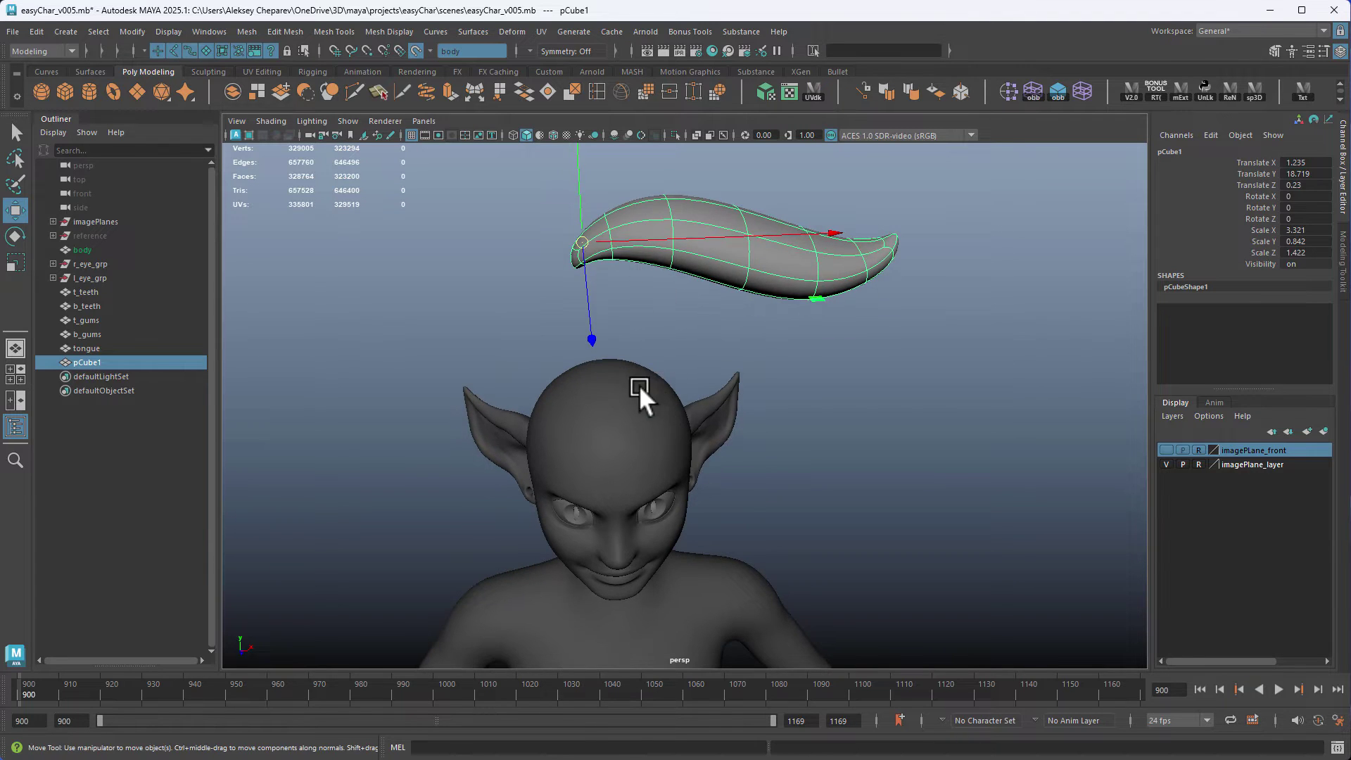
mouse_move(639, 385)
middle_mouse_down()
mouse_move(657, 389)
mouse_move(605, 428)
mouse_move(619, 376)
mouse_move(635, 410)
middle_mouse_up()
mouse_move(635, 409)
left_mouse_down("alt")
mouse_move(641, 389)
mouse_move(615, 396)
mouse_move(626, 398)
left_mouse_up("alt")
Step: Rotate the strand to about -38.6 in Z in the front view so it slopes down beside the head
key("space")
key("space")
middle_click_drag(504, 536, 525, 385, "alt")
right_click_drag(562, 485, 753, 524, "alt")
key("e")
mouse_move(725, 329)
left_mouse_down()
mouse_move(691, 423)
mouse_move(644, 481)
left_mouse_up()
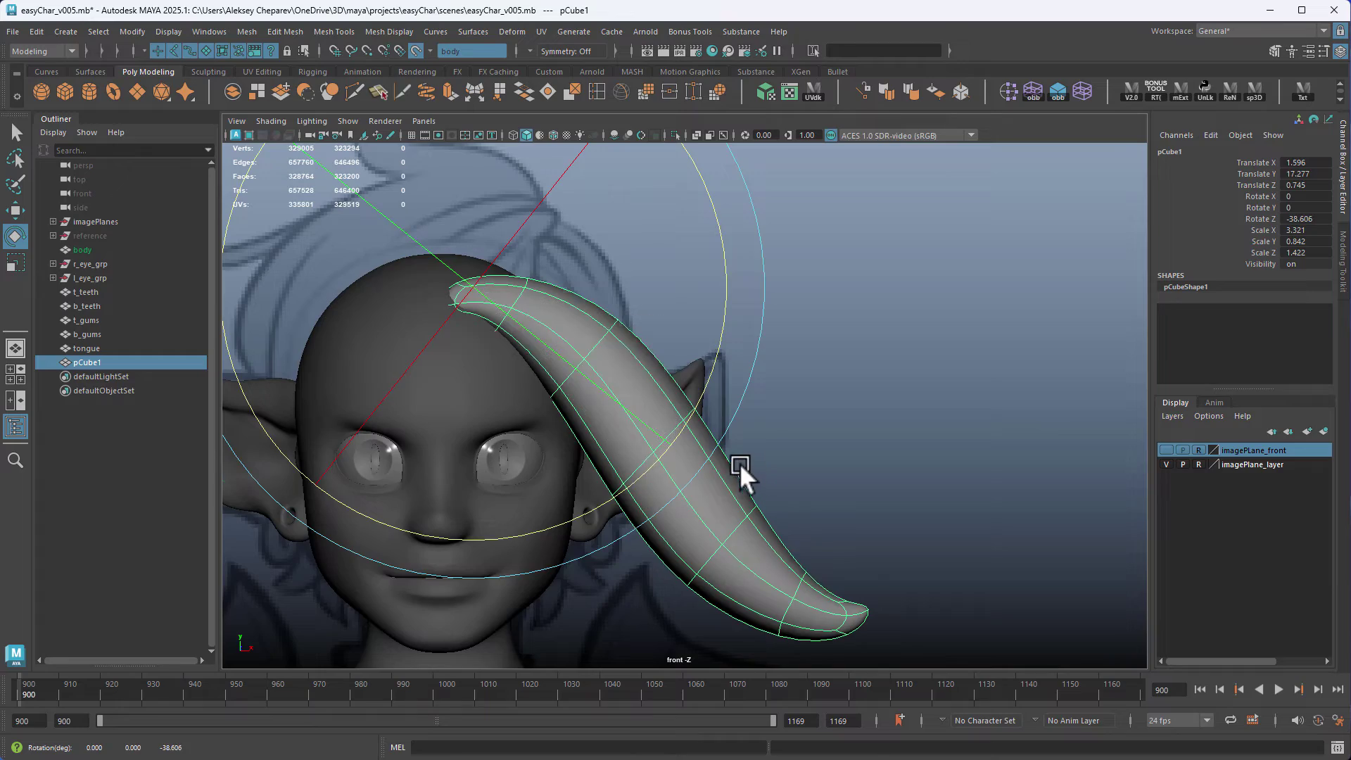
Step: In wireframe, slide the strand along the head to about X 1.95 and rotate it to about 13.1, -11.9, -48.6
key("4")
key("w")
left_click_drag(546, 301, 601, 285)
key("e")
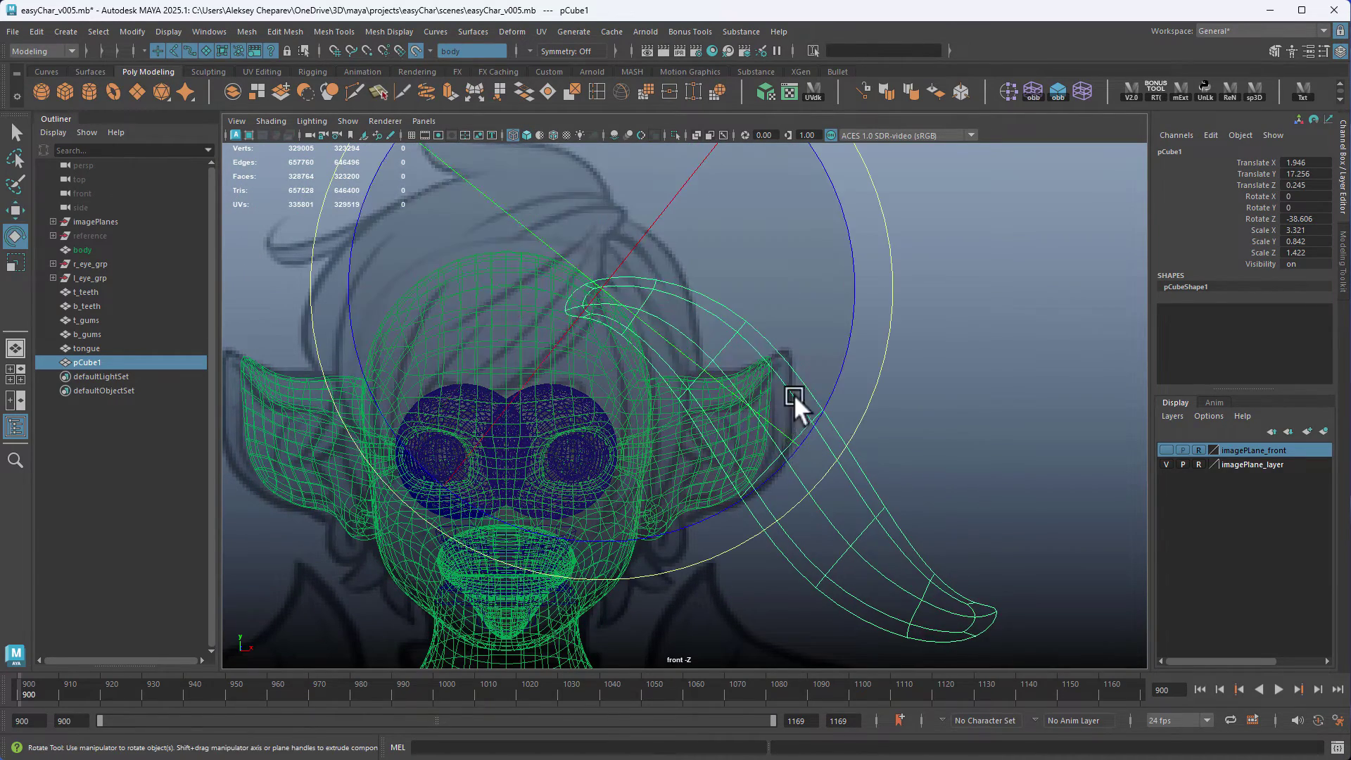
left_click_drag(794, 394, 698, 378)
Step: Scale the strand uniformly down to about 2.30, 0.58, 0.99 to suit the head
key("r")
middle_click_drag(932, 462, 837, 457)
key("space")
key("space")
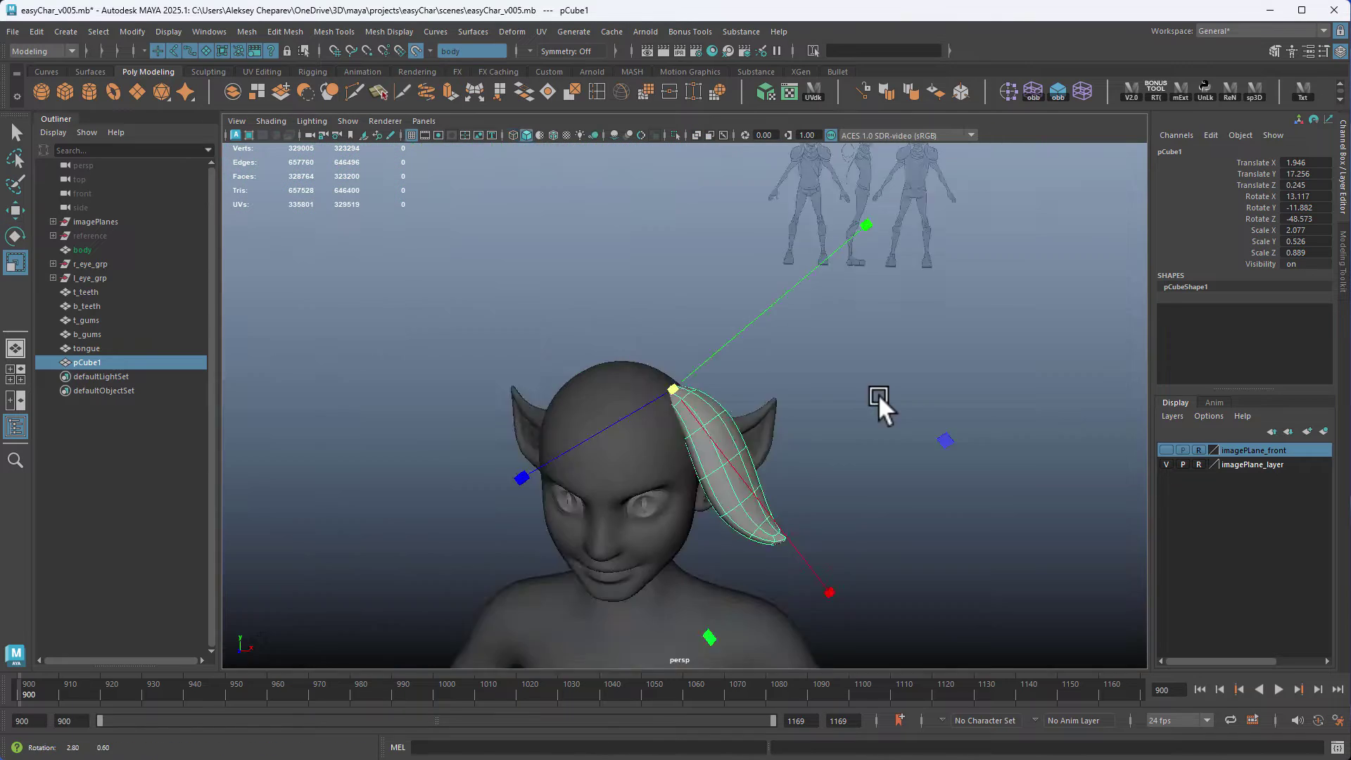
left_click_drag(878, 394, 794, 382, "alt")
middle_click_drag(956, 451, 904, 446)
left_click_drag(904, 447, 944, 453, "alt")
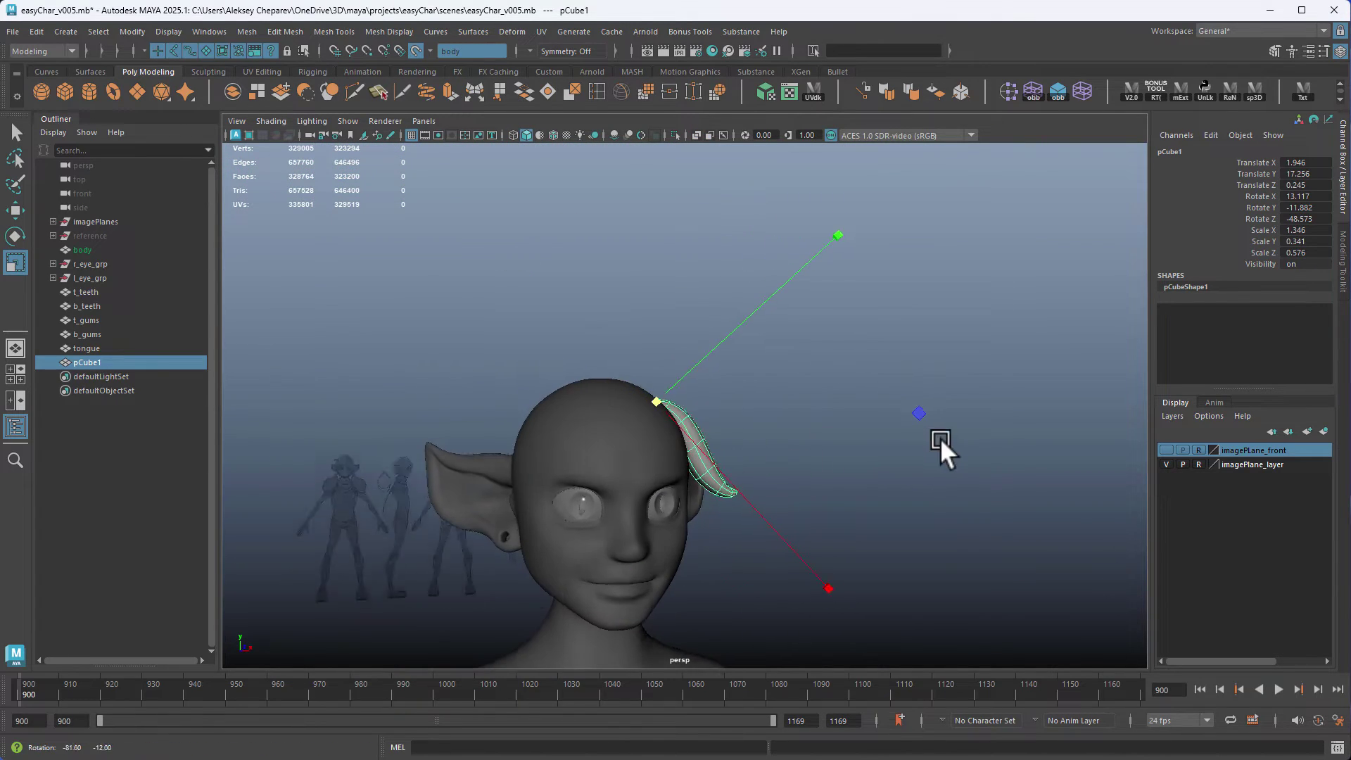
left_click_drag(835, 459, 923, 450)
left_click_drag(924, 451, 756, 495, "alt")
Step: Move the strand along the head to about 1.87, 17.18, 0.65 and rotate it to about 17.4, 2.1, -57.4
key("w")
mouse_move(696, 374)
left_mouse_down()
mouse_move(675, 378)
mouse_move(681, 391)
mouse_move(657, 403)
mouse_move(629, 459)
mouse_move(678, 372)
left_mouse_up()
key("e")
key("w")
left_click_drag(801, 353, 694, 398, "alt")
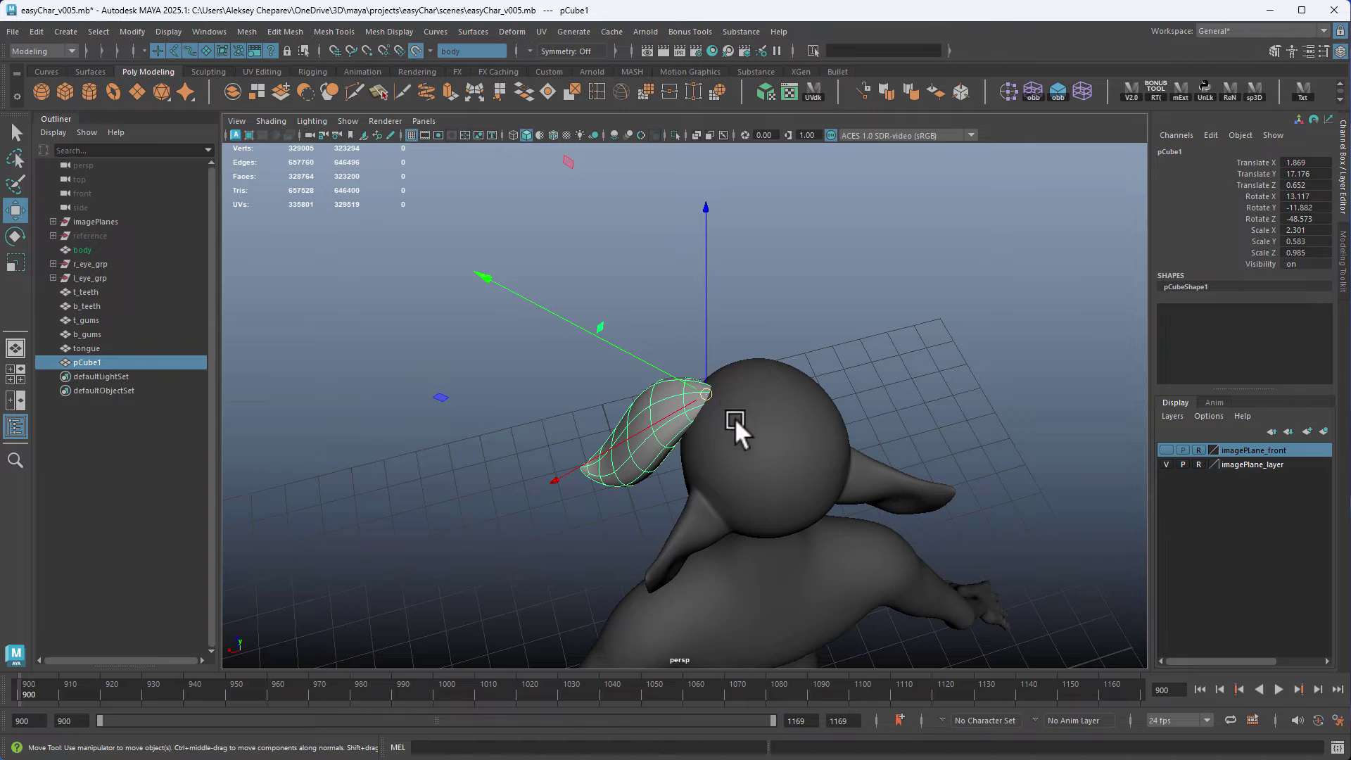
left_click_drag(807, 480, 668, 322, "alt")
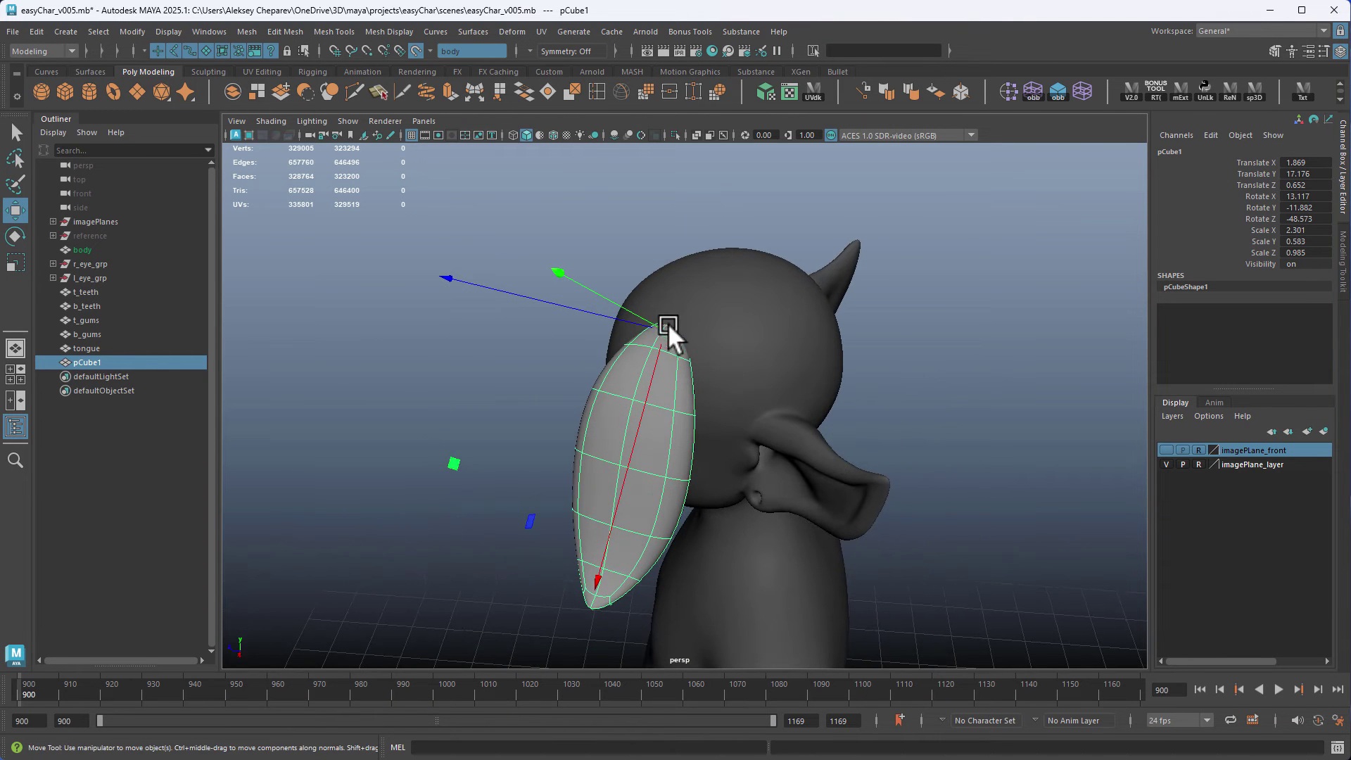
left_click_drag(771, 328, 614, 484, "alt")
key("e")
key("w")
Step: Duplicate the strand, place the copy behind it at about 1.92, 17.26, 0.38 and rotate it to about -5.4, 6.4, -52.0
key("ctrl+d")
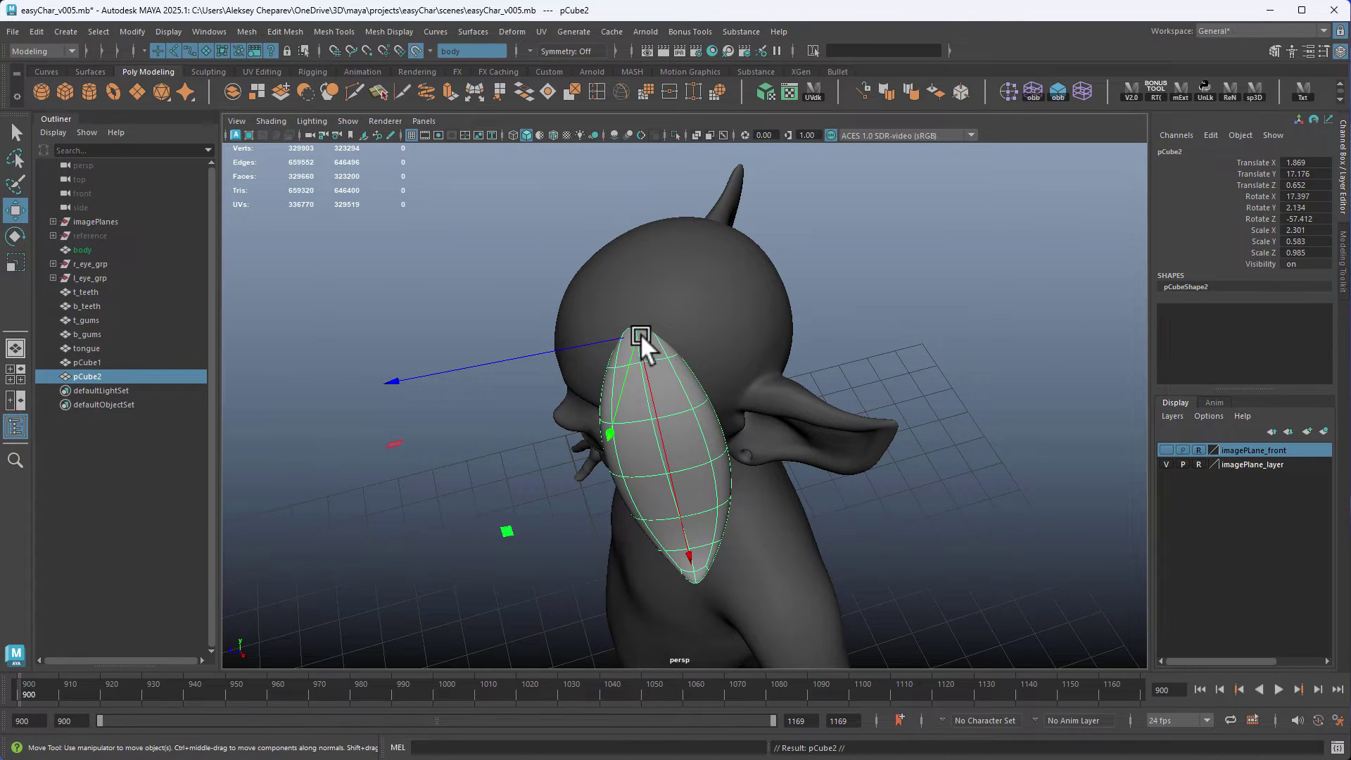
left_click_drag(640, 334, 758, 330)
key("e")
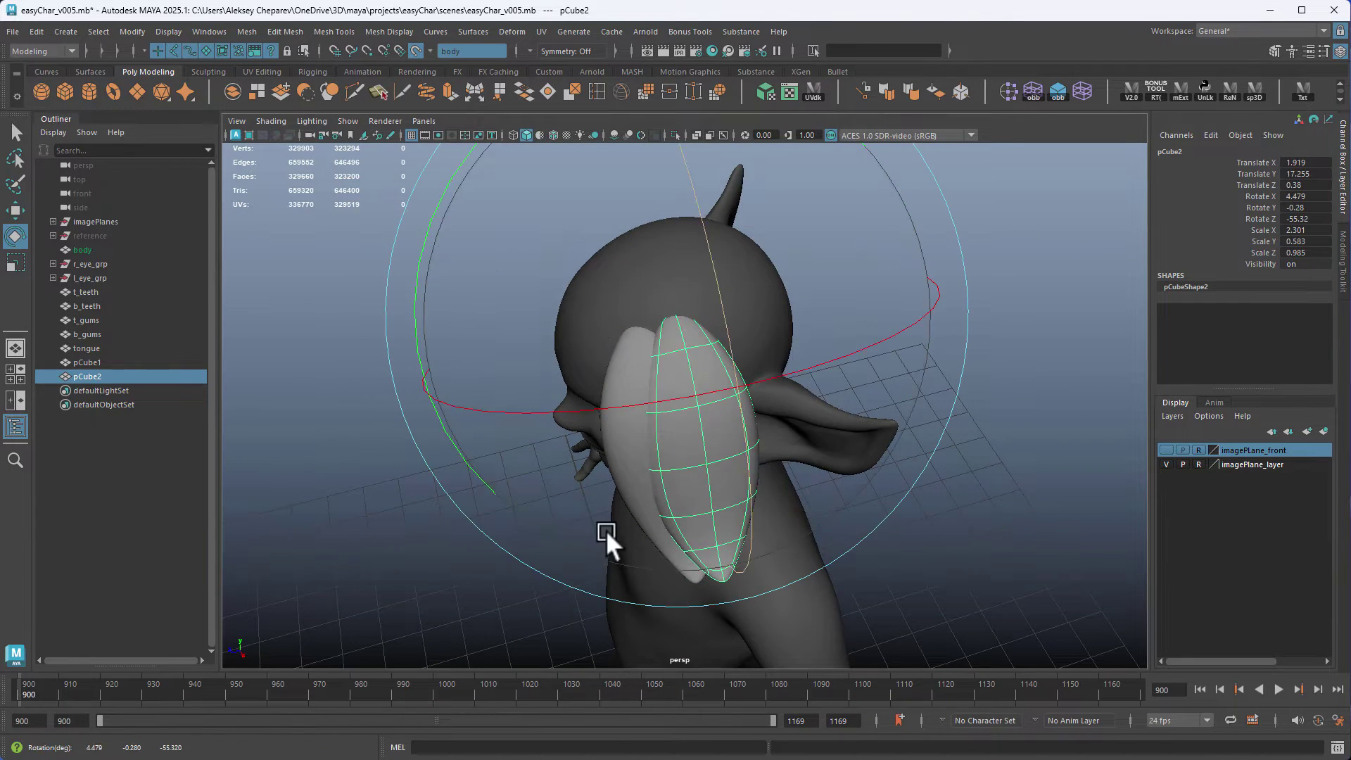
left_click_drag(605, 531, 835, 533)
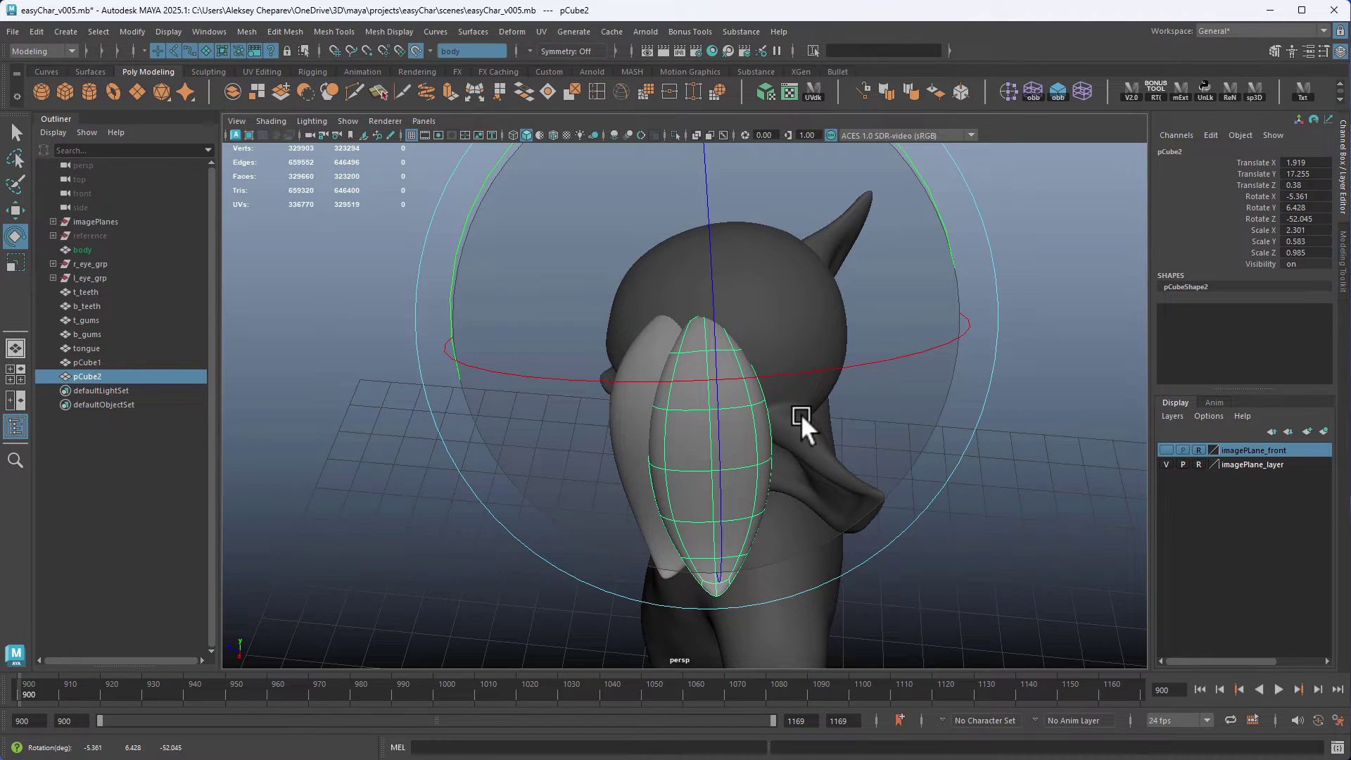
key("w")
Step: Examine how the two strands sit on the head and select the first strand with the Move tool
left_click_drag(749, 431, 644, 432, "alt")
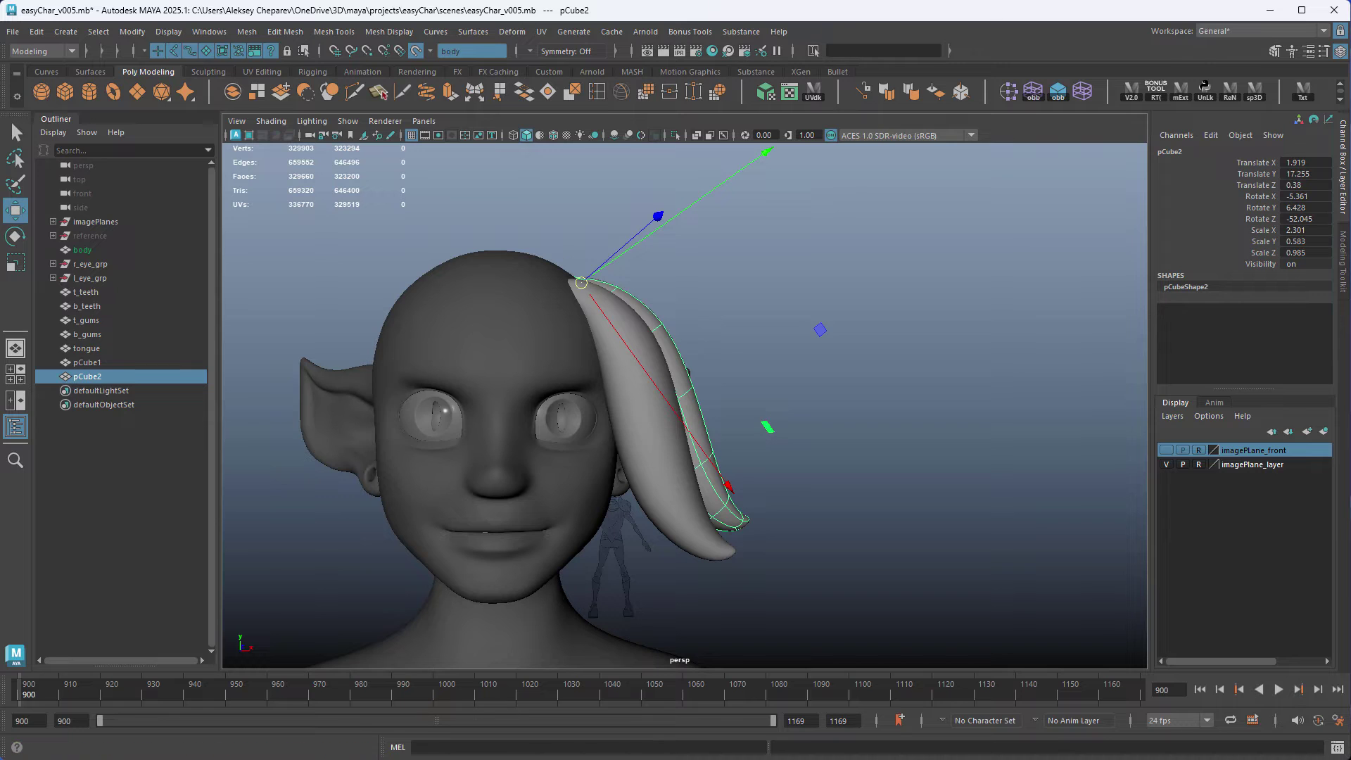
left_click_drag(755, 328, 754, 362, "alt")
key("q")
left_click(621, 336)
key("w")
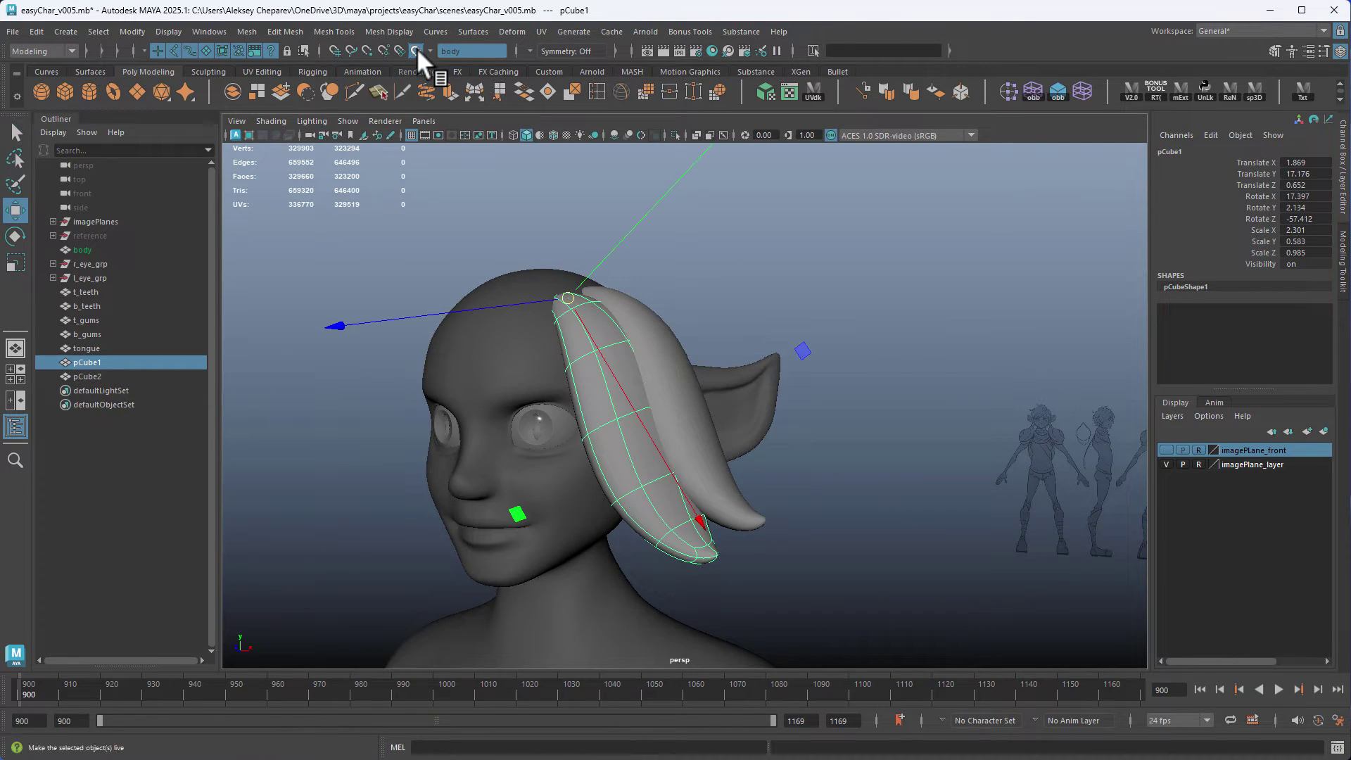
left_click_drag(703, 297, 728, 308, "alt")
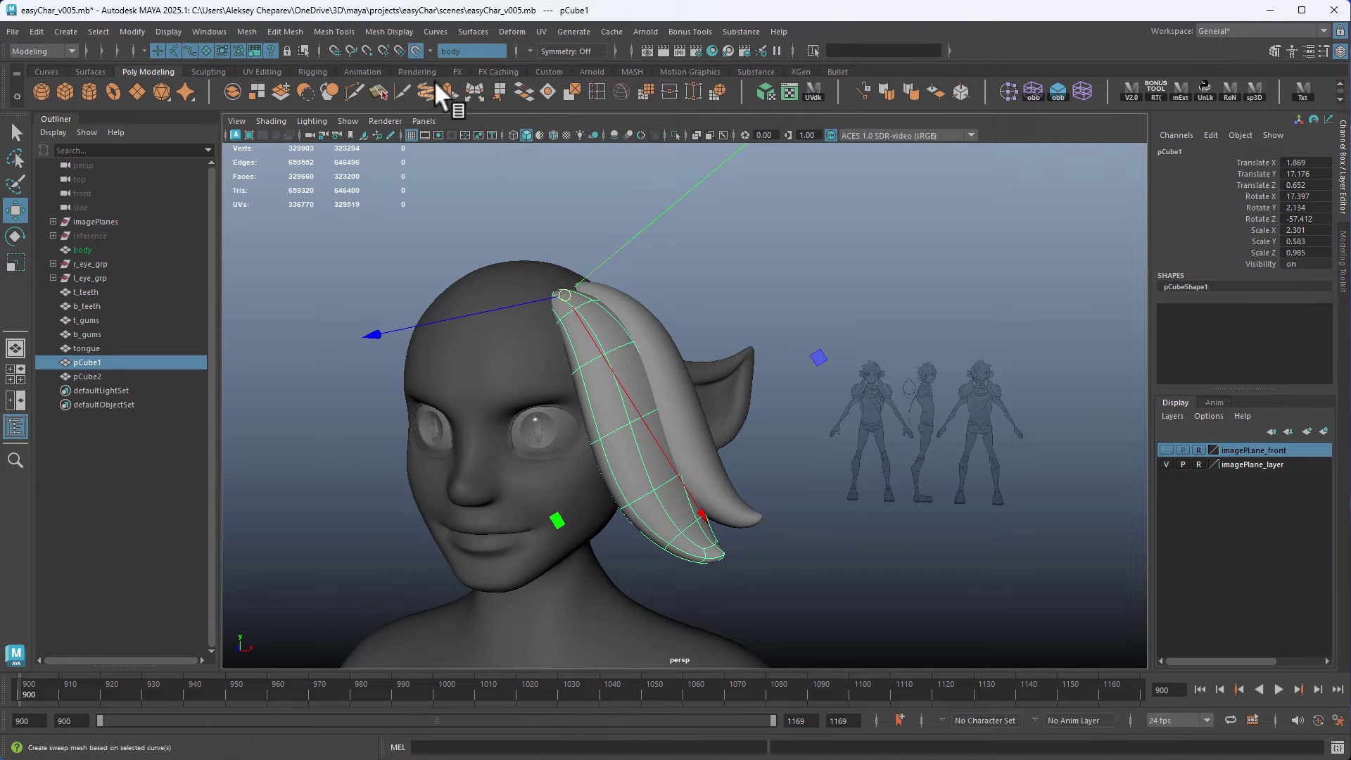
Step: Try to move the first strand's tip vertices while the head is still a live surface
right_click_drag(606, 327, 568, 322)
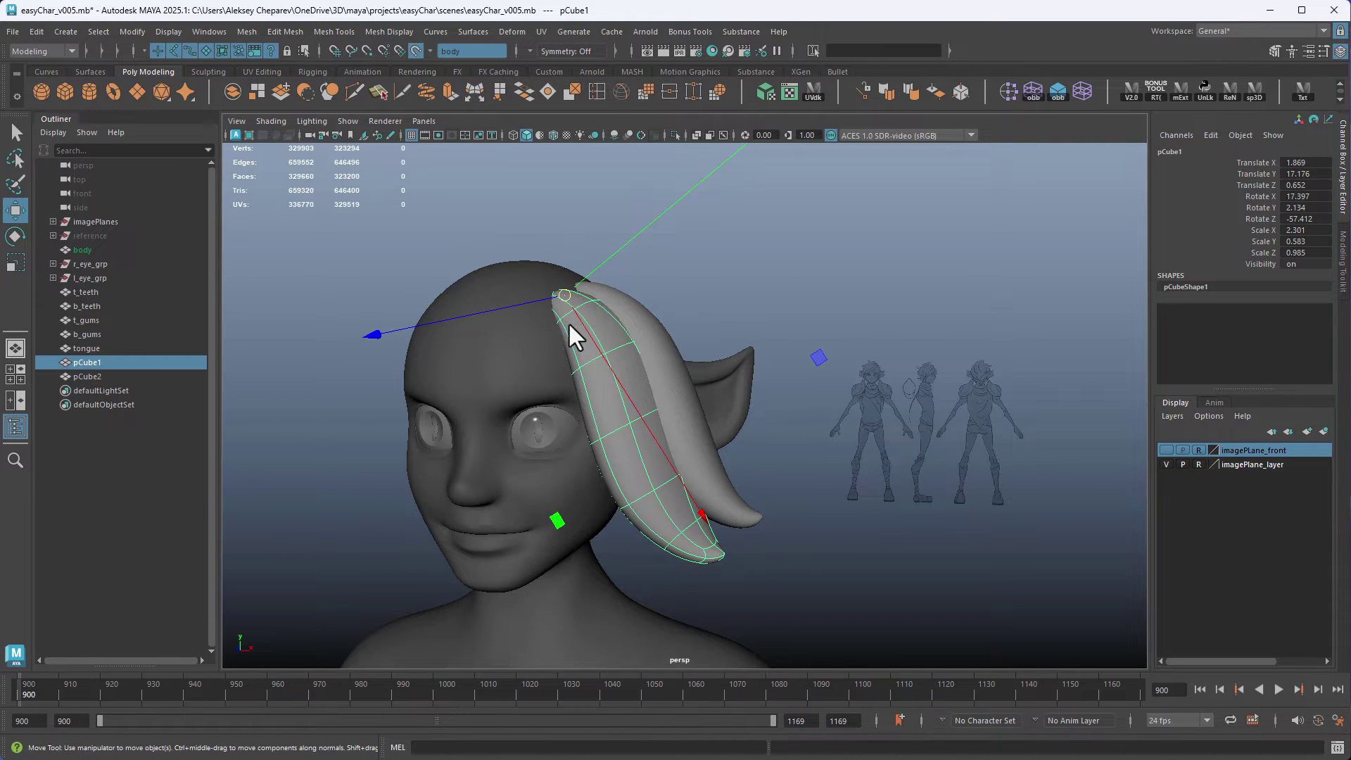
left_click_drag(694, 562, 805, 552, "alt")
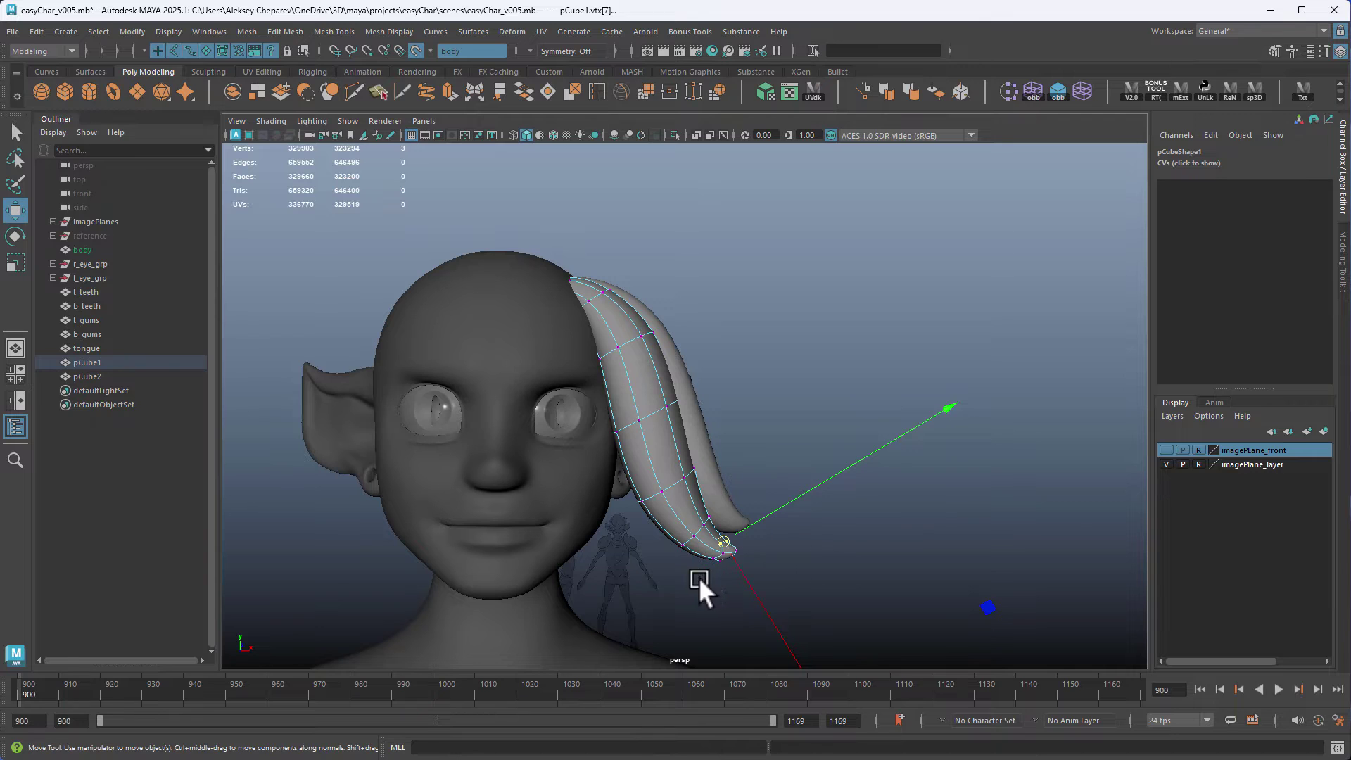
left_click_drag(700, 588, 681, 514)
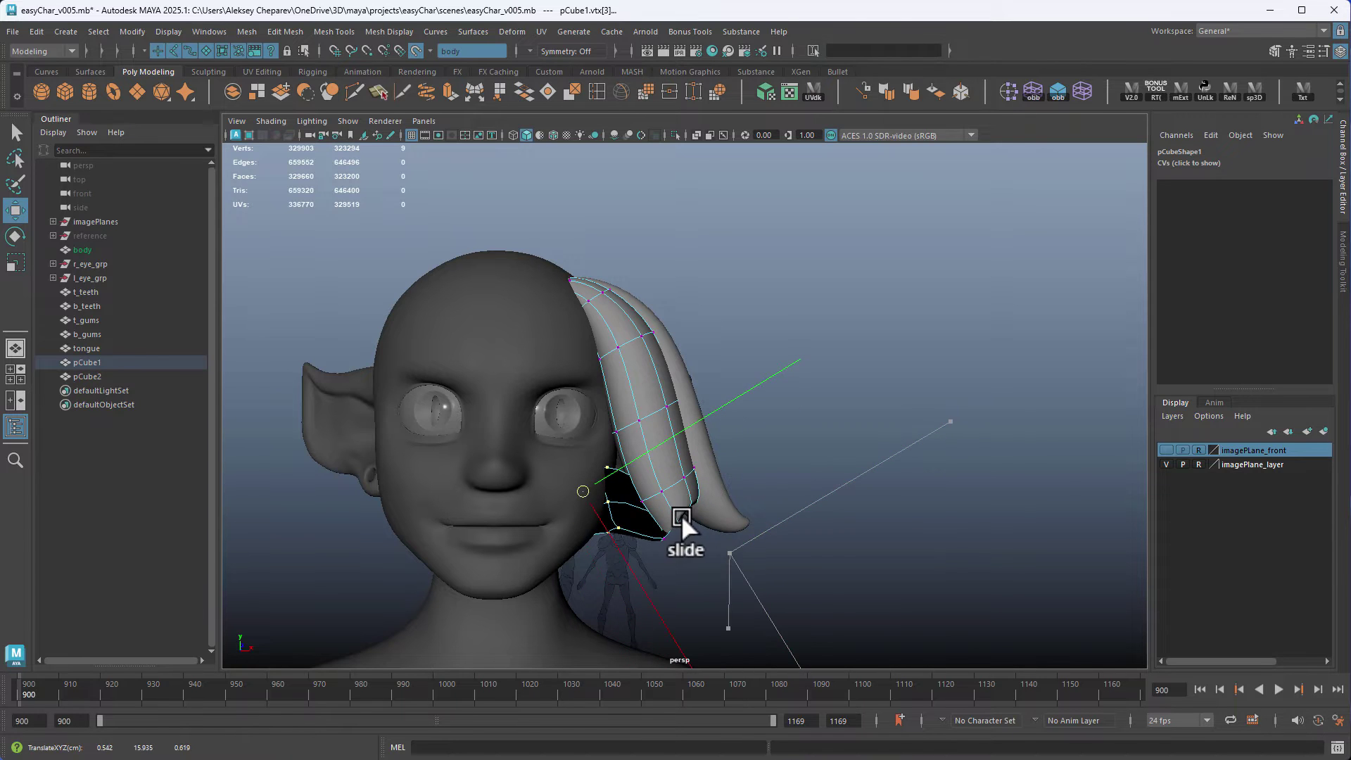
key("ctrl+z")
key("F8")
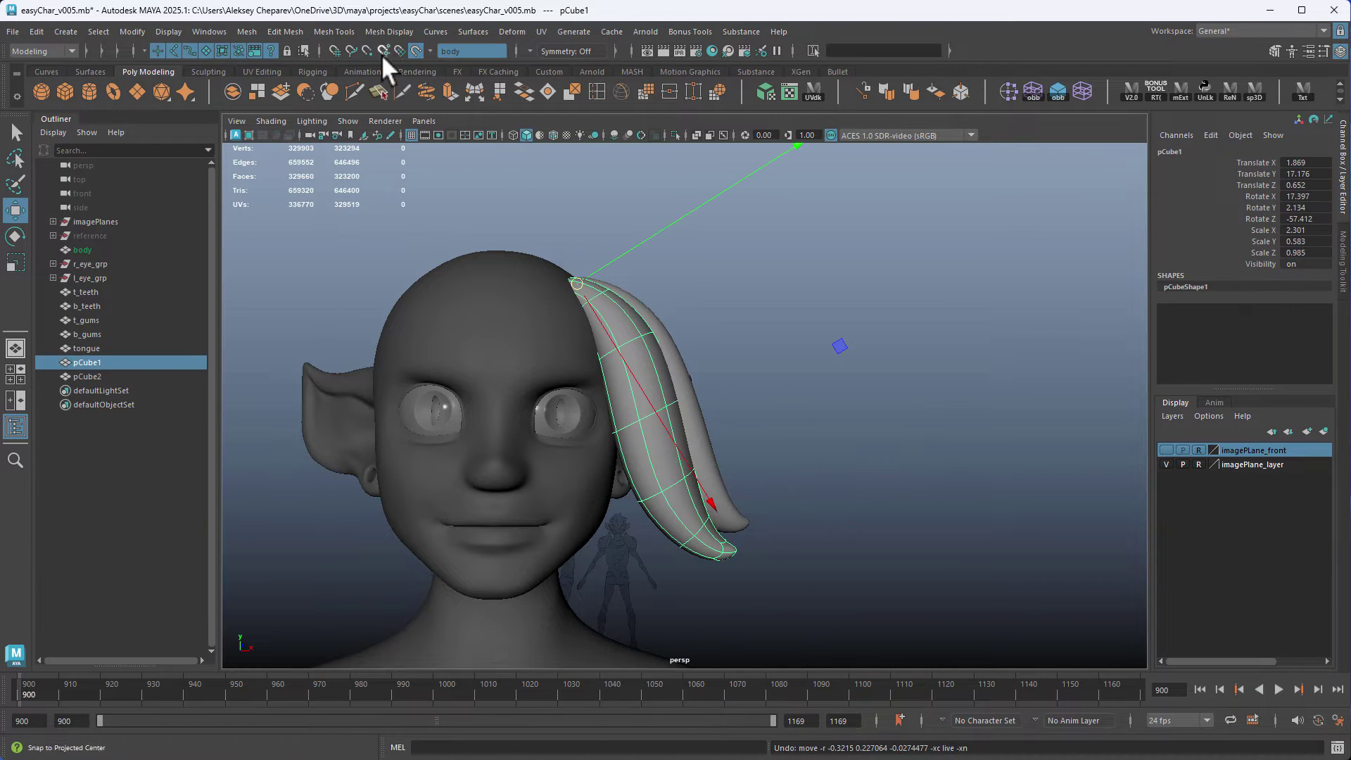
Step: Turn off the live head surface and select the first hair strand
left_click(414, 49)
left_click(674, 413)
left_click_drag(882, 518, 825, 528, "alt")
Step: Try to reposition the first strand's tip vertices and return to object selection
right_click_drag(671, 461, 604, 460)
left_click_drag(741, 580, 743, 583)
left_click_drag(761, 582, 855, 593, "alt")
middle_click_drag(861, 594, 860, 574)
key("ctrl+z")
right_click_drag(626, 365, 671, 333)
Step: Open the Lattice deformer's options for the first strand and reset them to defaults
mouse_move(676, 388)
left_mouse_down("alt")
mouse_move(653, 395)
mouse_move(664, 381)
left_mouse_up("alt")
right_click_drag(663, 381, 684, 373, "alt")
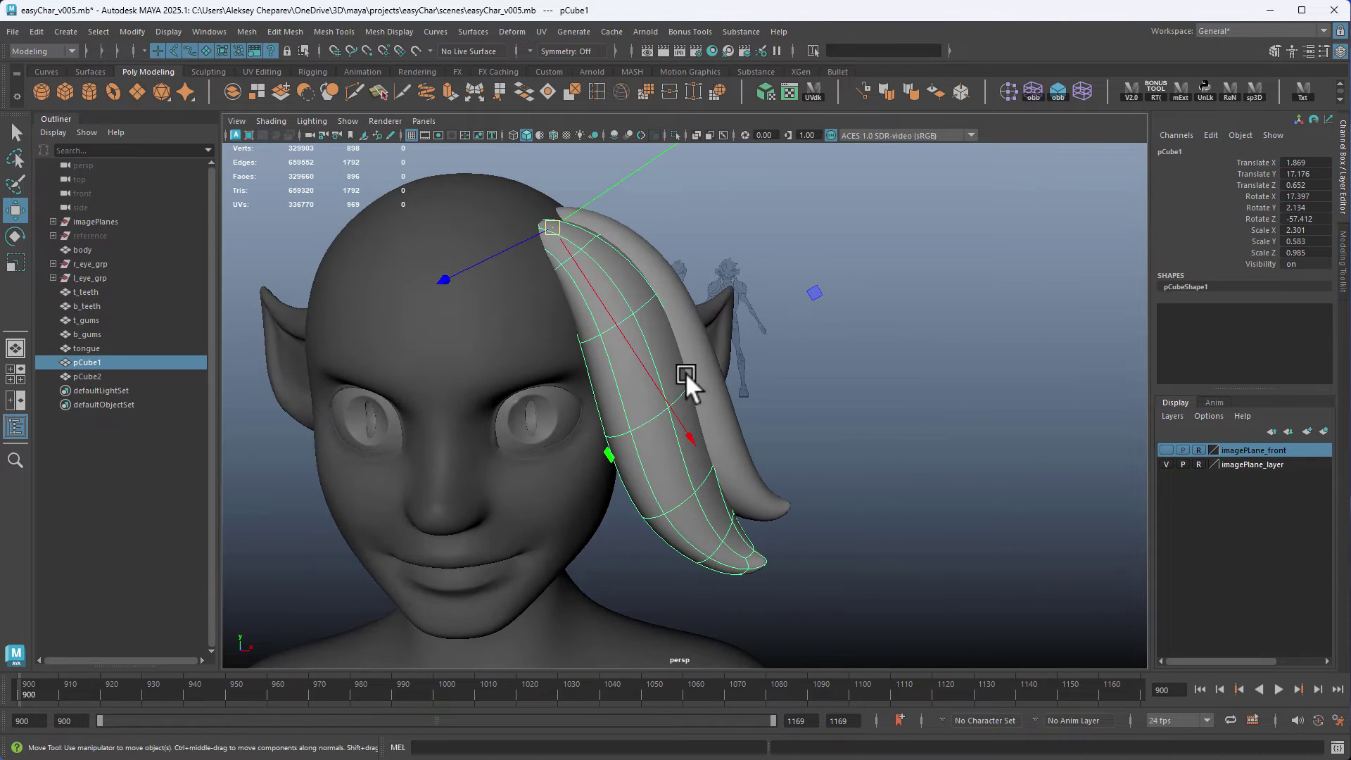
left_click_drag(687, 365, 708, 333, "alt")
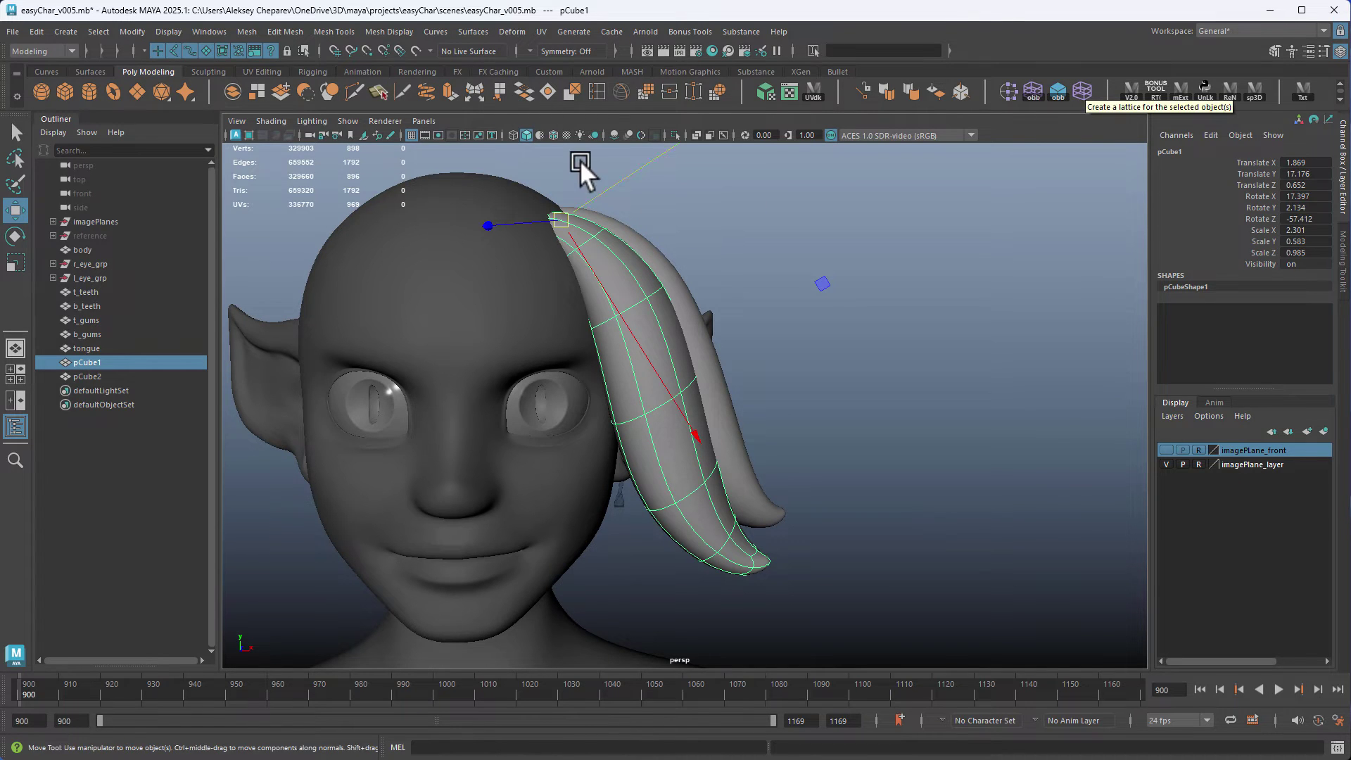
left_click(510, 30)
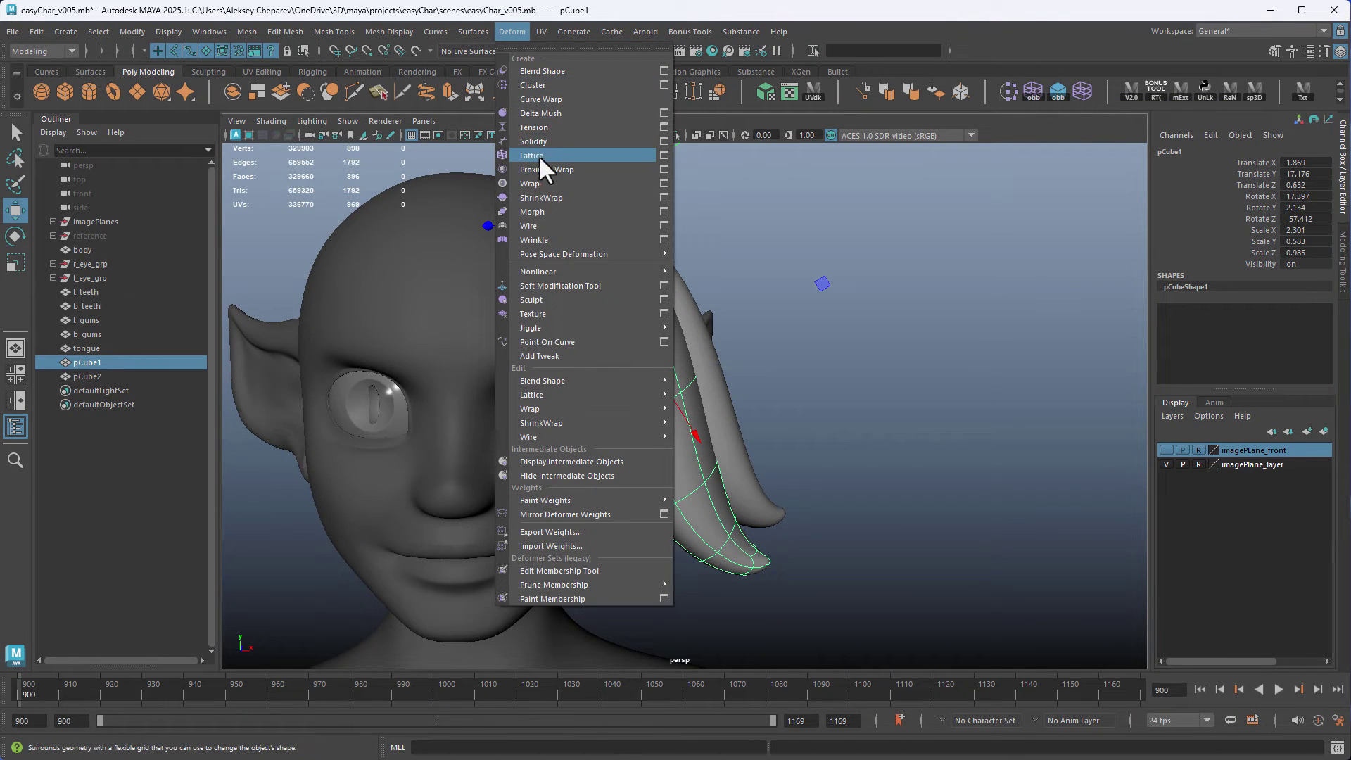
left_click(664, 156)
left_click_drag(1057, 403, 870, 133)
left_click(760, 140)
left_click(776, 170)
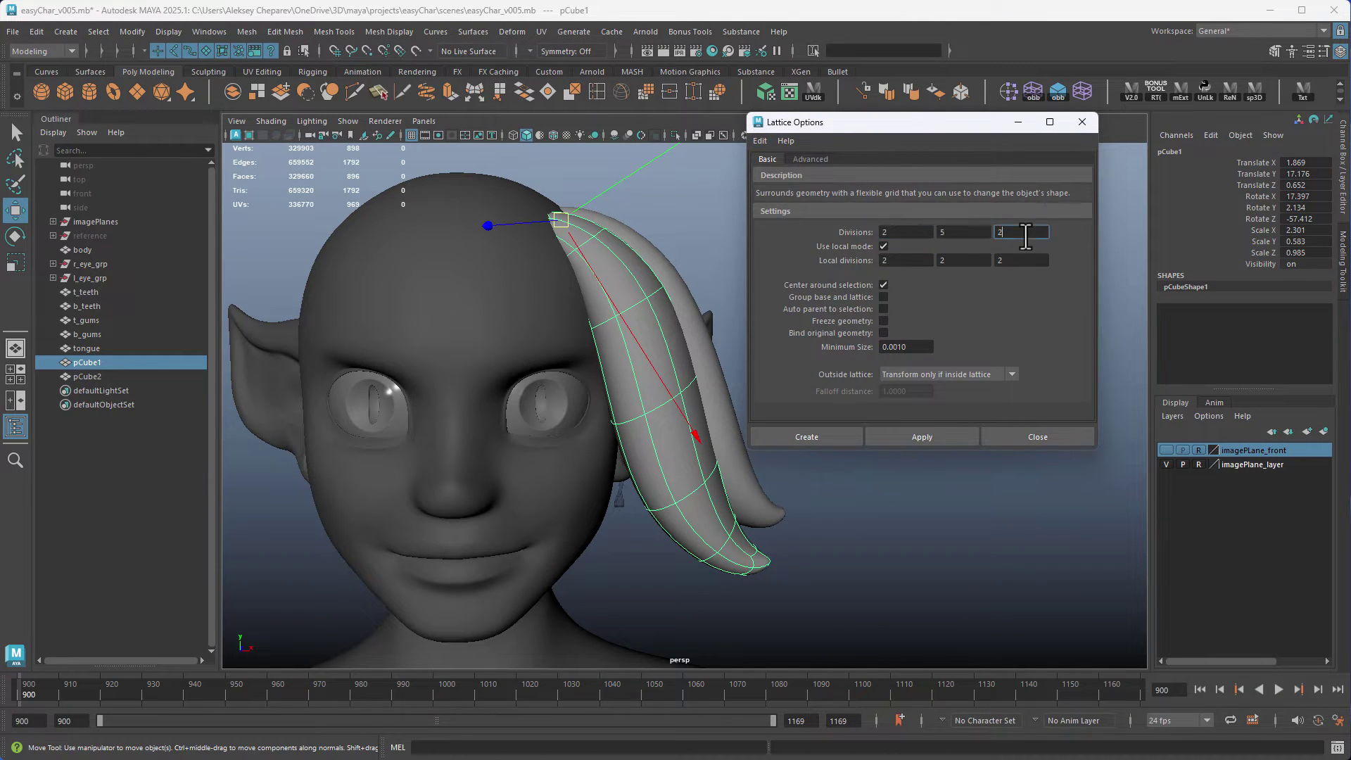
Step: Create a lattice around the first strand with 2 divisions in each direction
left_click(959, 261)
left_click(1004, 232)
left_click(922, 434)
left_click(1001, 429)
Step: Set the lattice's S Divisions to 3 to add a middle row of control points along the strand
left_click_drag(1002, 430, 895, 375, "alt")
left_click_drag(791, 398, 909, 367, "alt")
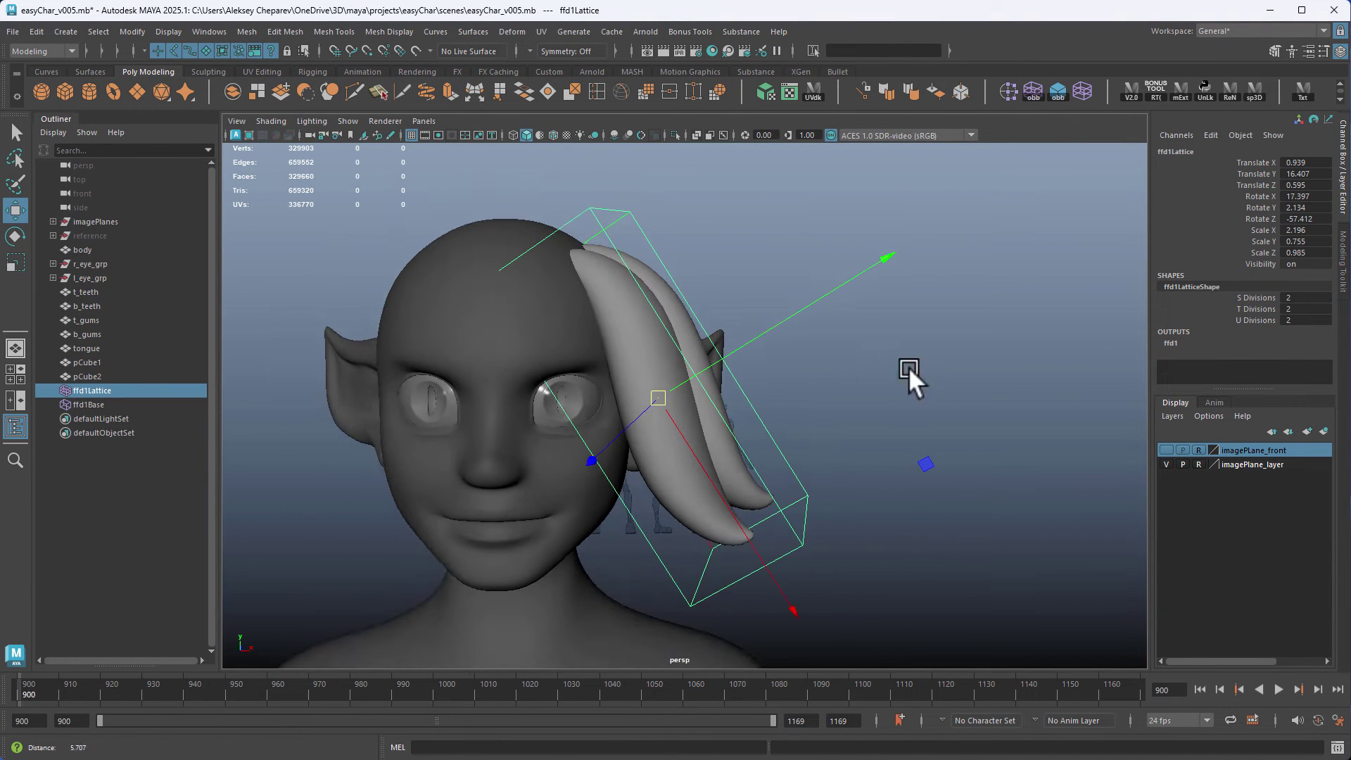
middle_click_drag(982, 396, 1016, 395)
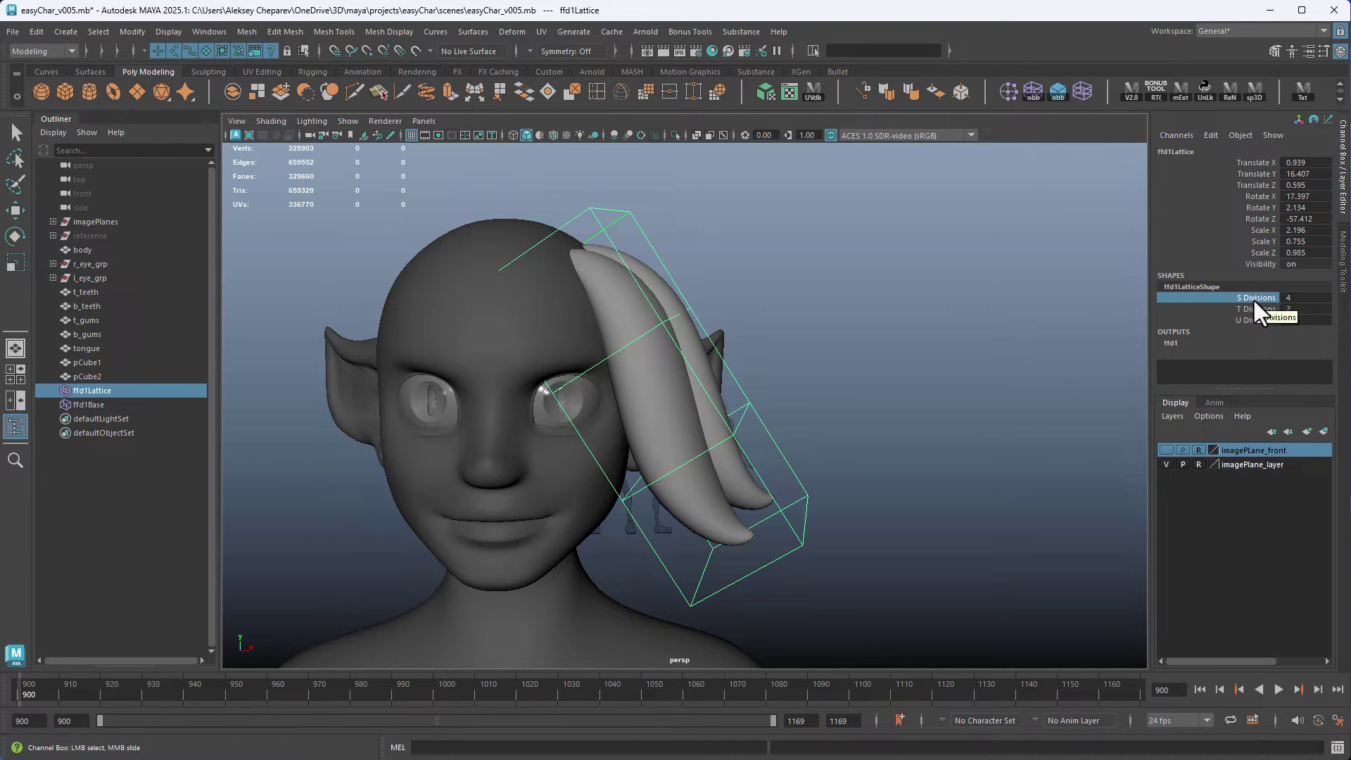
middle_click_drag(928, 438, 936, 365, "alt")
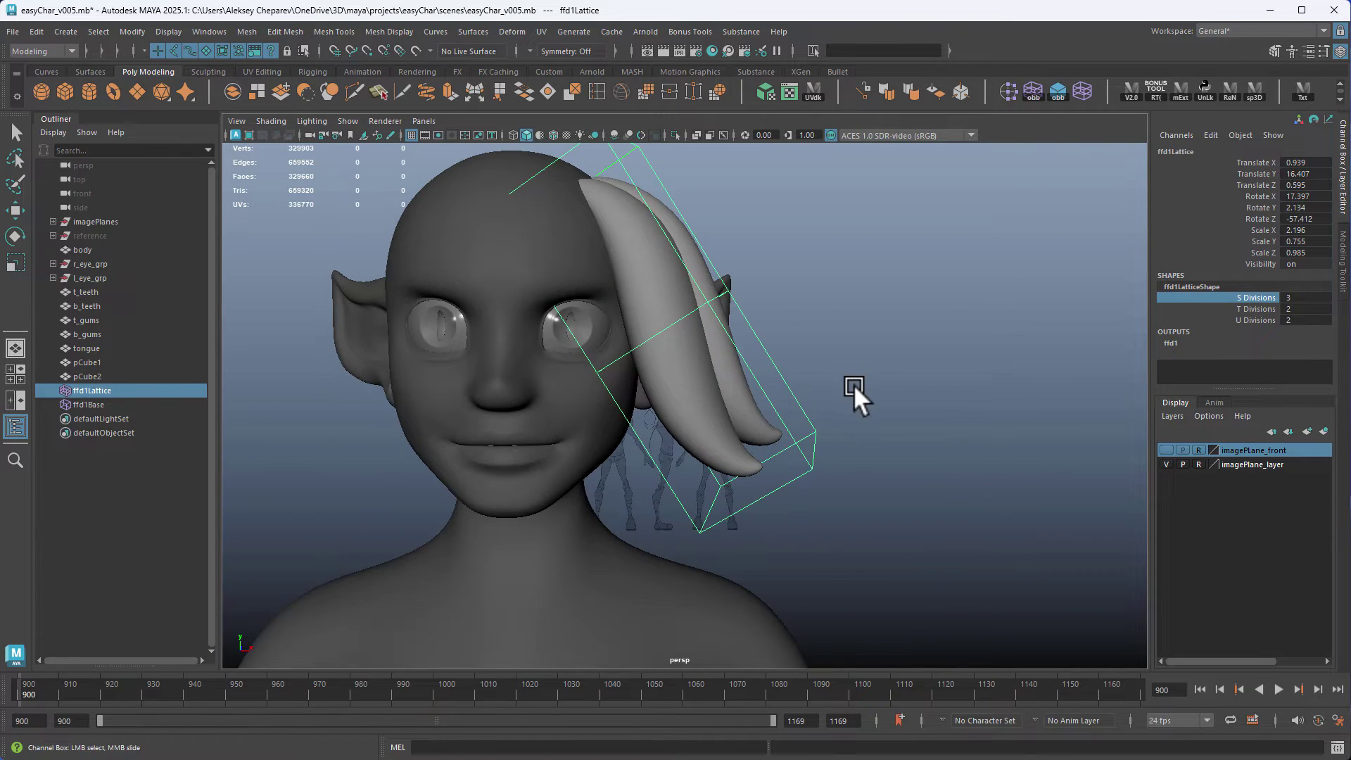
mouse_move(813, 392)
middle_mouse_down("alt")
mouse_move(808, 371)
mouse_move(821, 386)
middle_mouse_up("alt")
key("w")
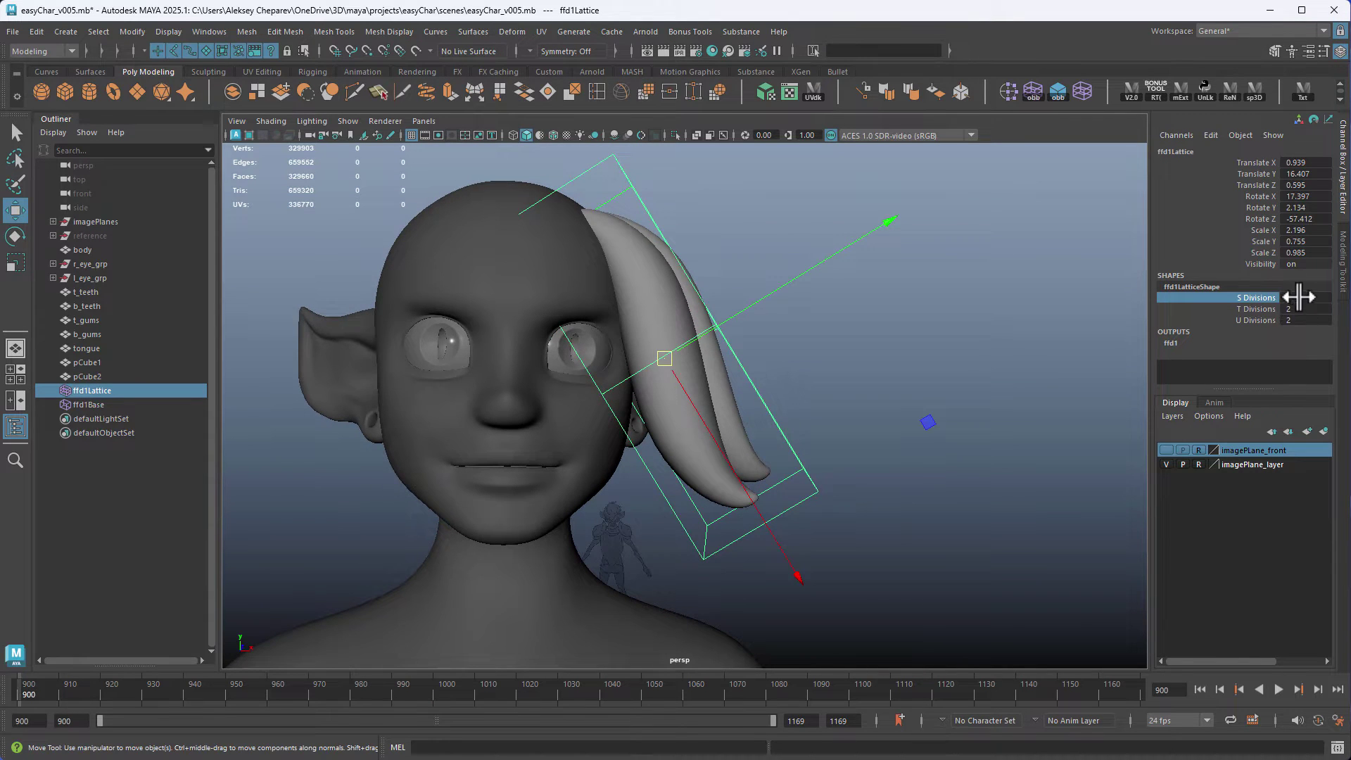
Step: Select the lattice's lower points and move them inward so the strand's tip lies closer to the face
left_click_drag(935, 389, 862, 456, "alt")
right_click_drag(860, 450, 855, 423)
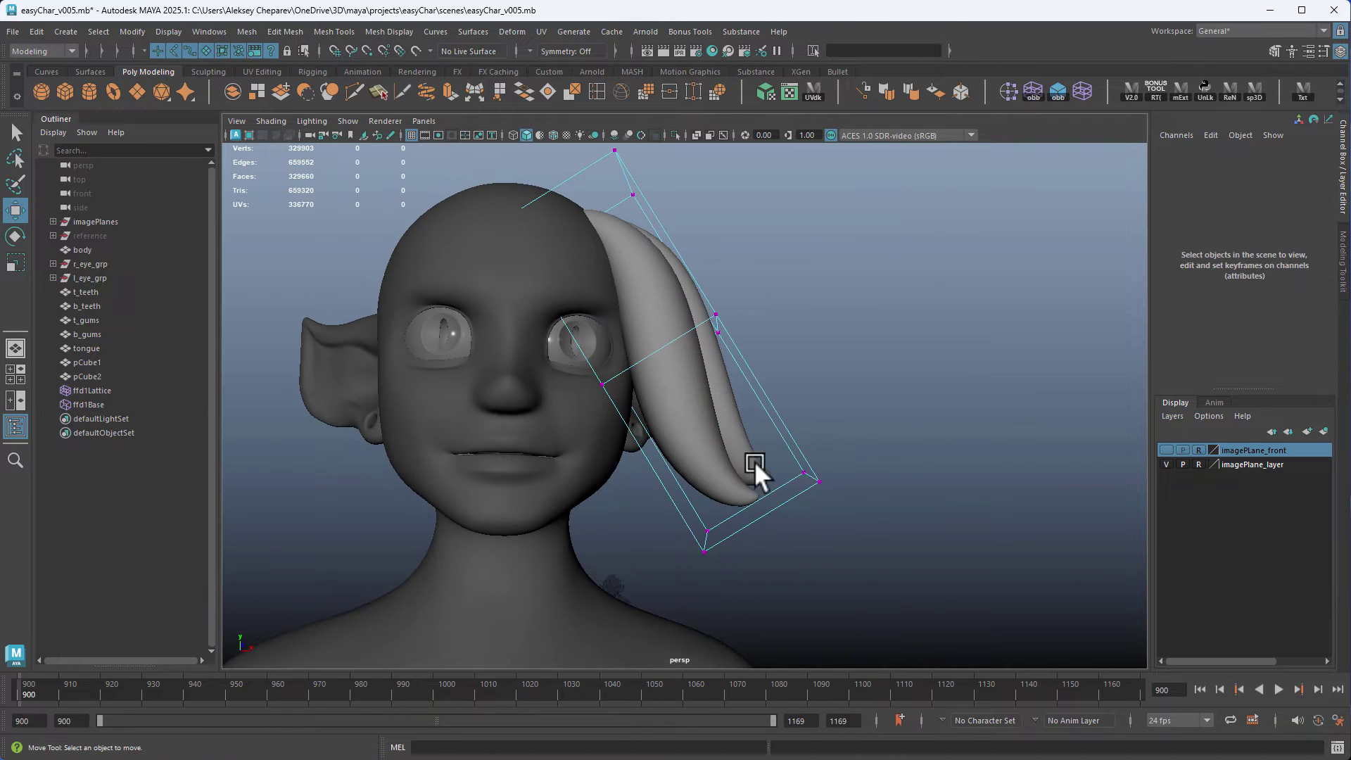
left_click_drag(661, 416, 872, 582)
middle_click_drag(872, 582, 808, 468)
left_click_drag(807, 467, 780, 524, "alt")
Step: Adjust the lattice's middle points to bend the first strand around the side of the head
left_click_drag(510, 277, 749, 431)
middle_click_drag(748, 393, 745, 385, "shift")
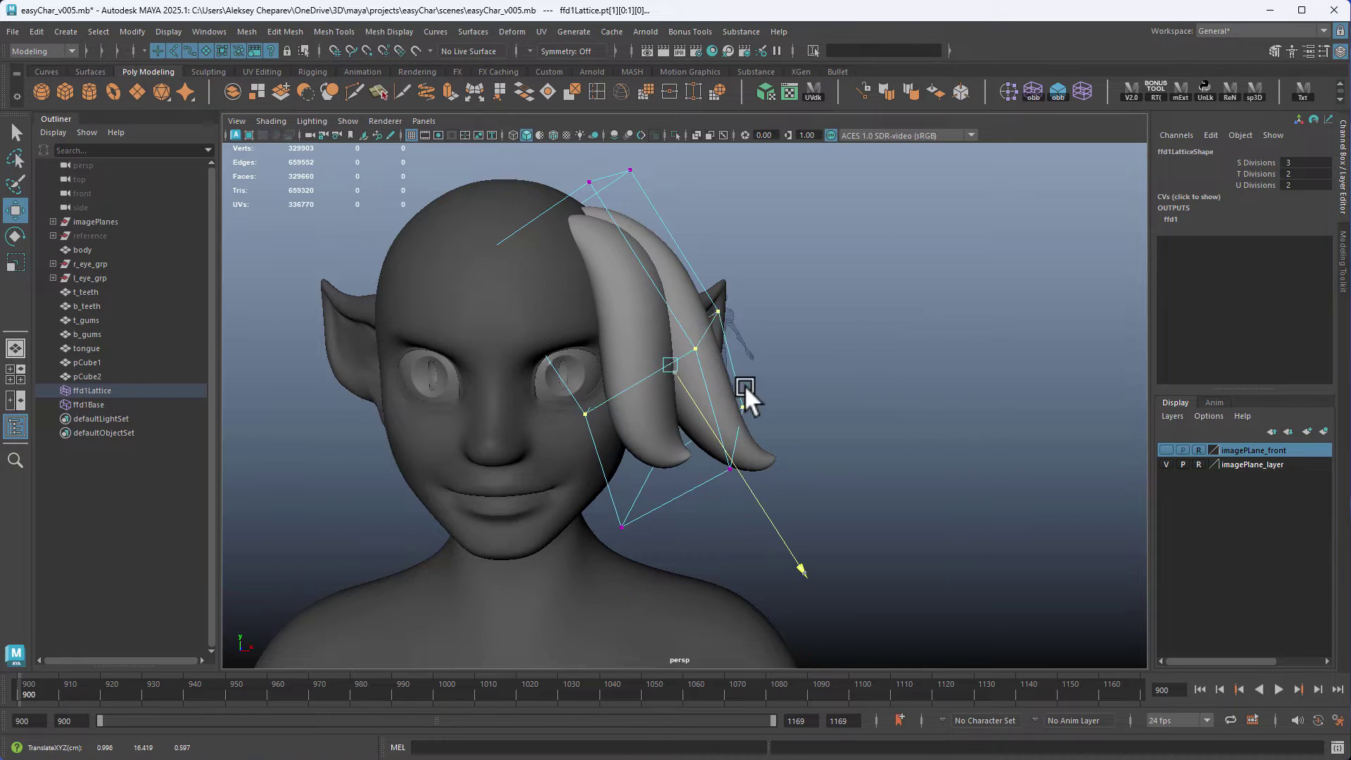
key("ctrl+z")
left_click_drag(738, 425, 686, 484, "alt")
middle_click_drag(687, 485, 718, 457)
left_click_drag(719, 458, 603, 414, "alt")
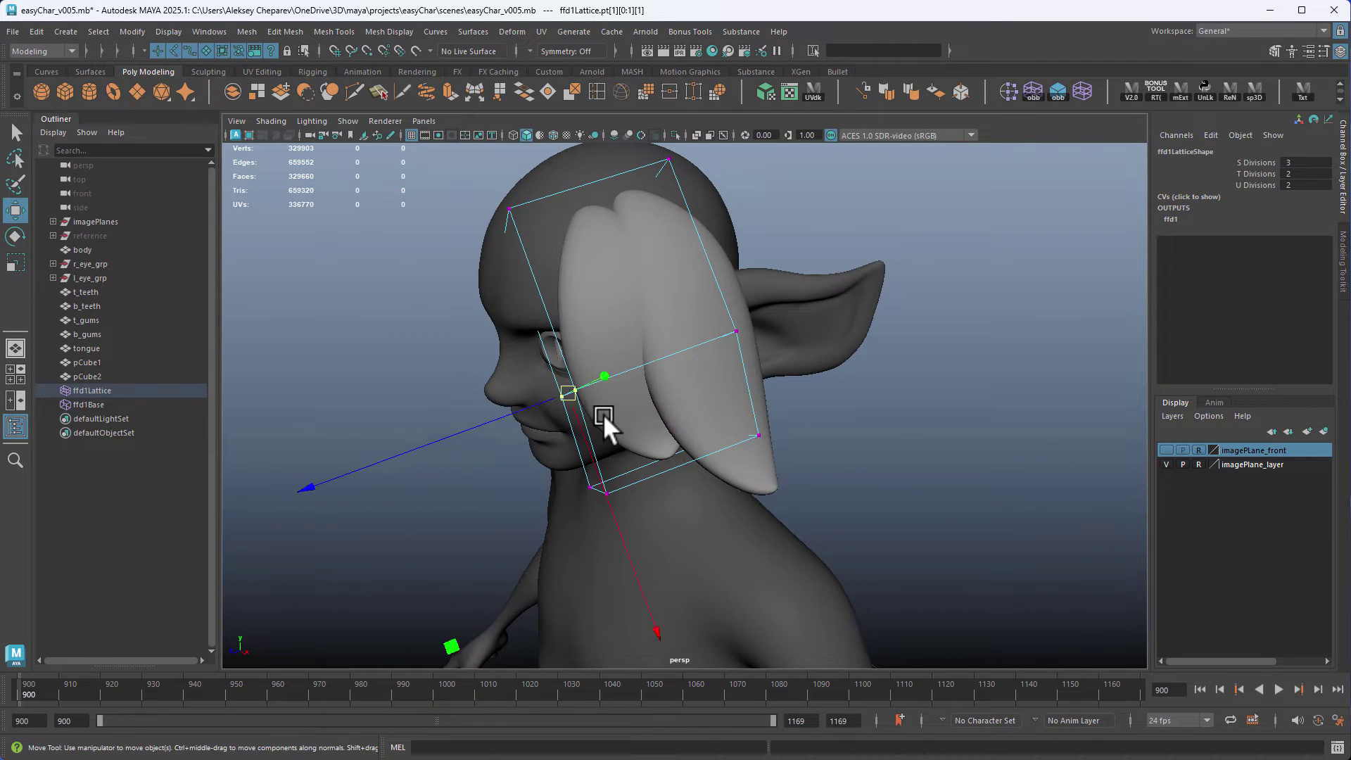
Step: Hide the second strand so the first strand can be shaped on its own
left_click_drag(695, 354, 729, 308, "alt")
left_click(754, 452)
left_click(729, 308)
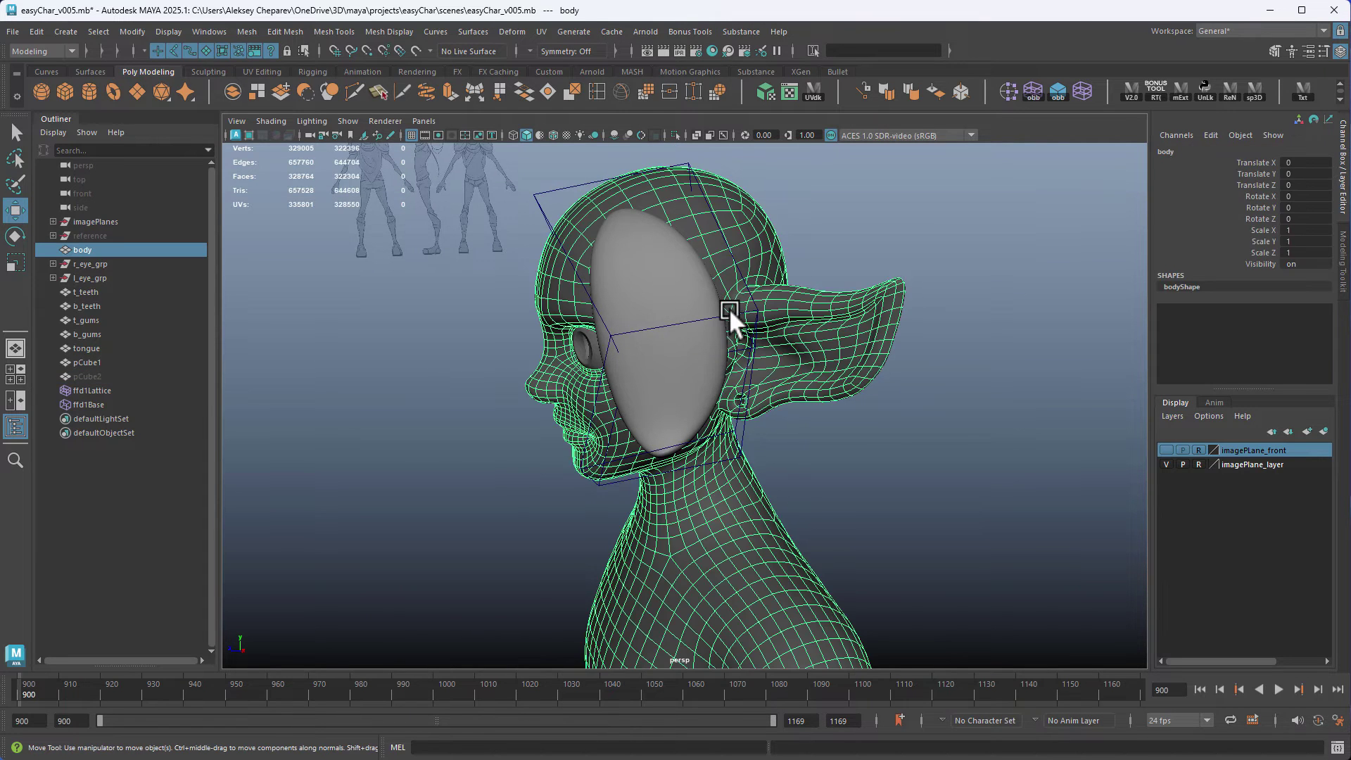
Step: Select the rear points of the lattice's middle row and move them to reshape the strand's back edge
left_click(728, 312)
right_click_drag(728, 312, 725, 285)
left_click_drag(725, 285, 777, 368)
left_click_drag(777, 367, 812, 394, "alt")
middle_click_drag(887, 412, 851, 411)
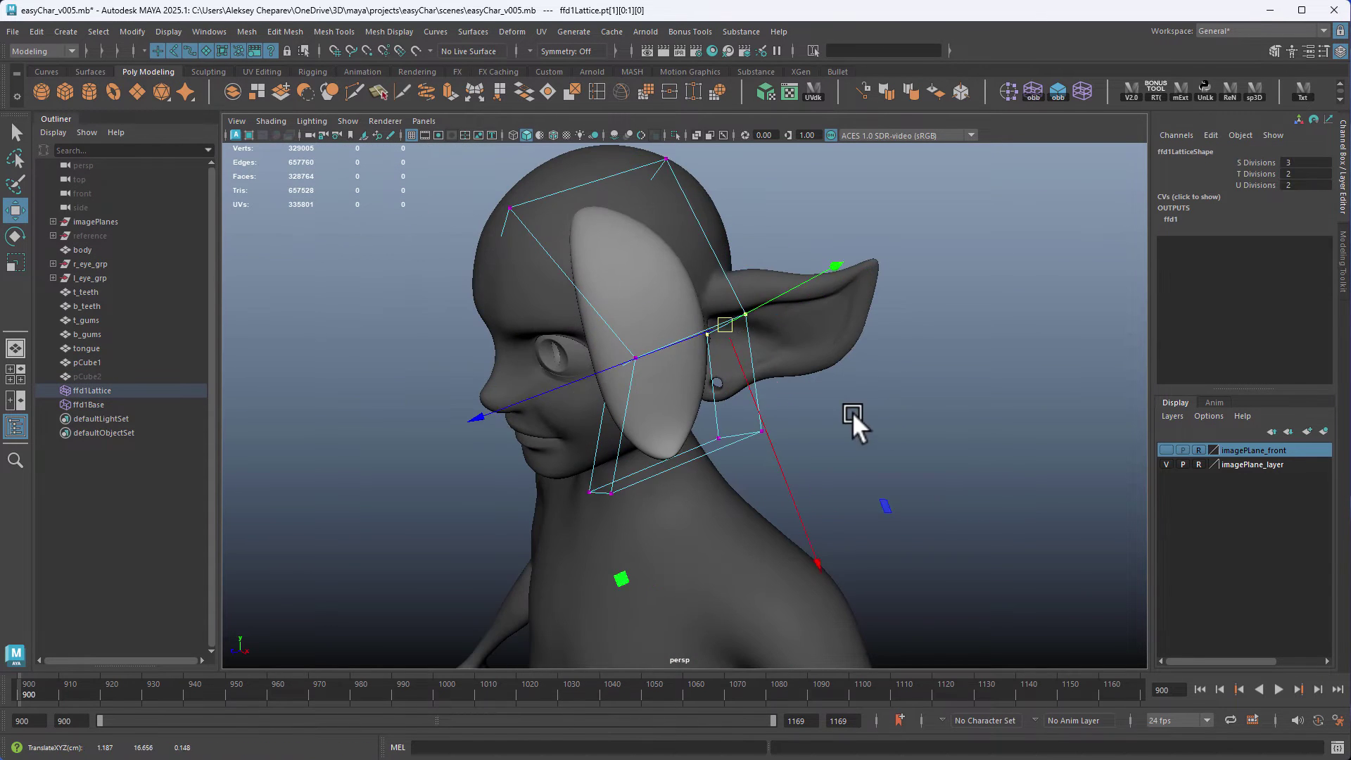
Step: Move the outer lattice points at the strand's root to refine how it sits on the scalp
left_click_drag(708, 418, 741, 329, "alt")
middle_click_drag(740, 329, 725, 298)
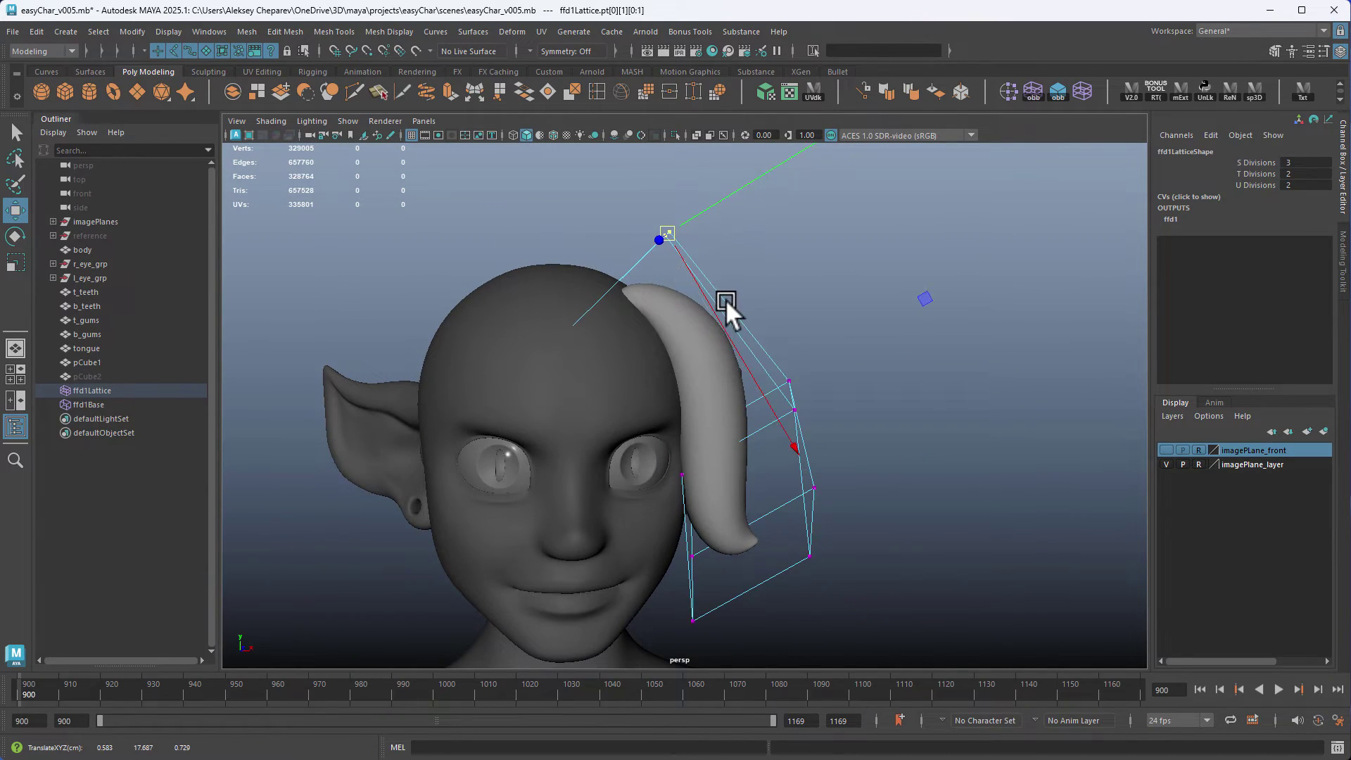
left_click_drag(724, 299, 774, 340, "alt")
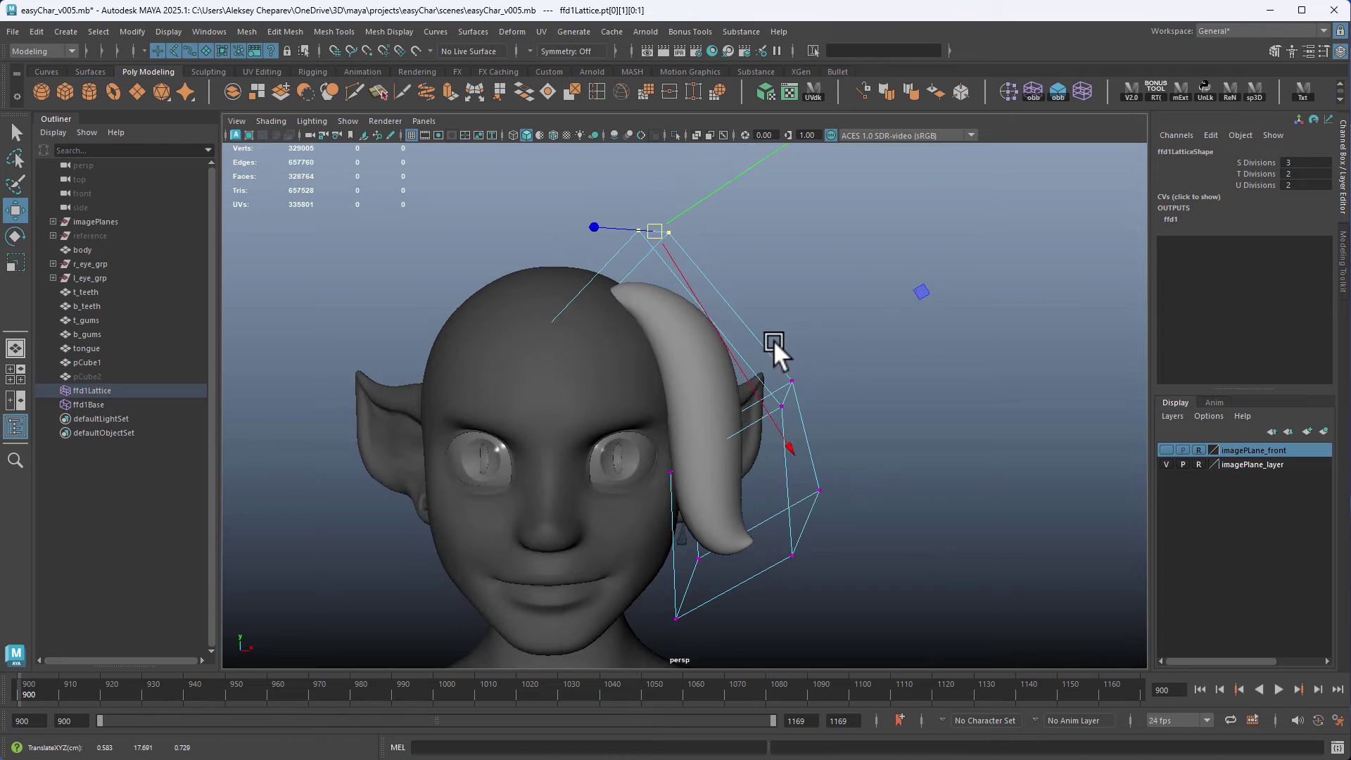
right_click_drag(749, 317, 773, 279)
left_click(840, 284)
left_click_drag(841, 283, 812, 463, "alt")
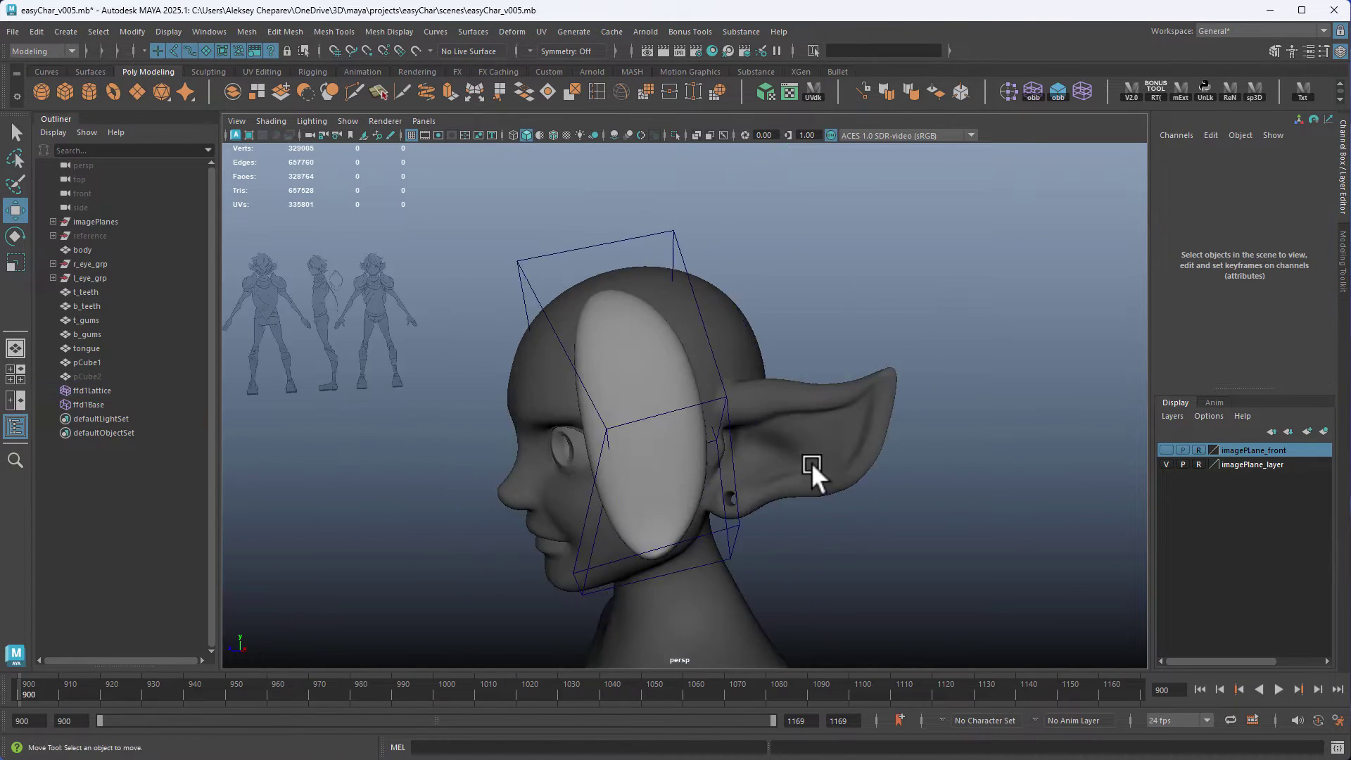
Step: Move the lattice's lower front points backward to narrow the first strand toward its tip
left_click(679, 491)
left_click_drag(679, 490, 739, 532, "alt")
right_click_drag(731, 498, 731, 465)
left_click_drag(730, 523, 729, 549, "alt")
left_click_drag(461, 522, 619, 615)
middle_click_drag(666, 626, 730, 618)
Step: Shift the middle front lattice points slightly forward and fine-tune the lower front ones to refine the strand's front edge
left_click_drag(582, 424, 631, 464)
middle_click_drag(638, 485, 624, 487)
left_click_drag(607, 554, 658, 596)
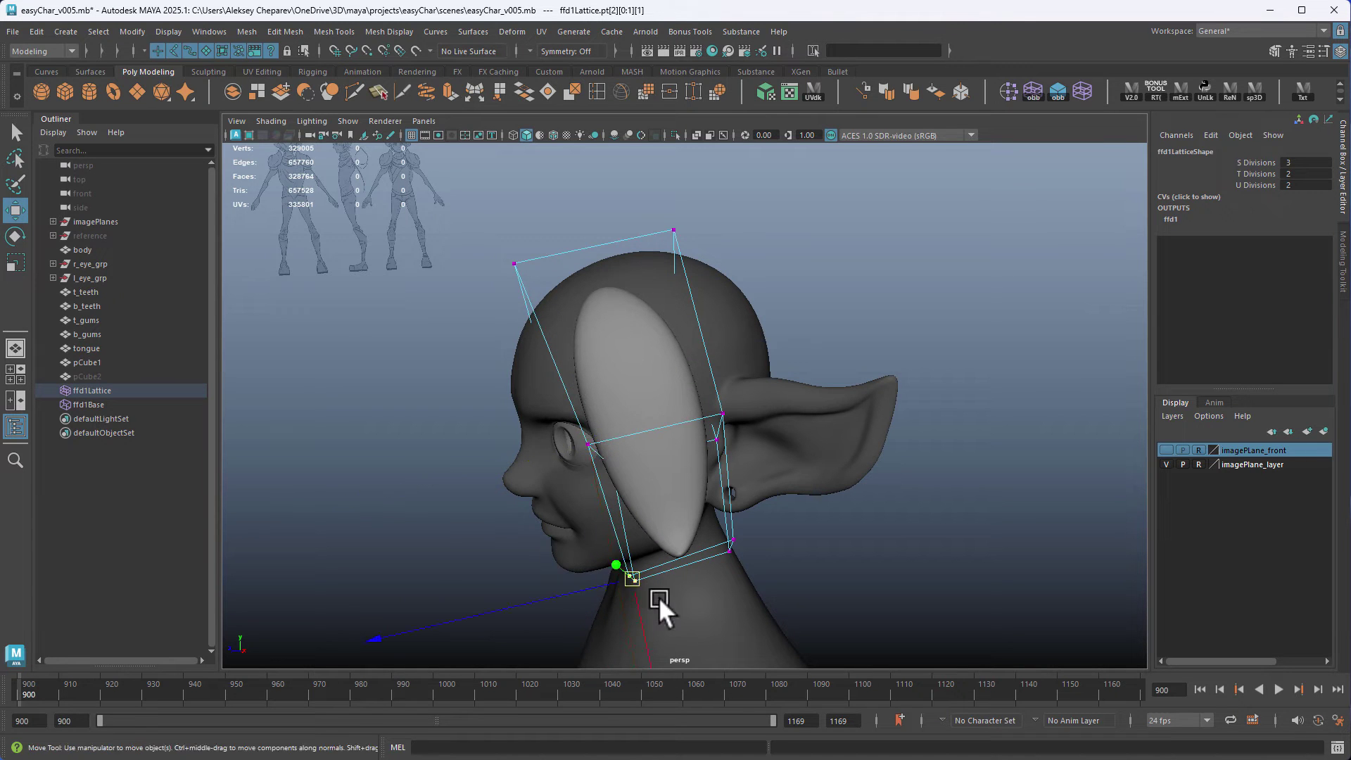
middle_click_drag(659, 597, 658, 579)
Step: Select the first strand and delete its history to bake in the lattice deformation
left_click_drag(658, 579, 691, 560, "alt")
left_click(592, 416)
left_click_drag(591, 417, 695, 420, "alt")
key("alt+shift+d")
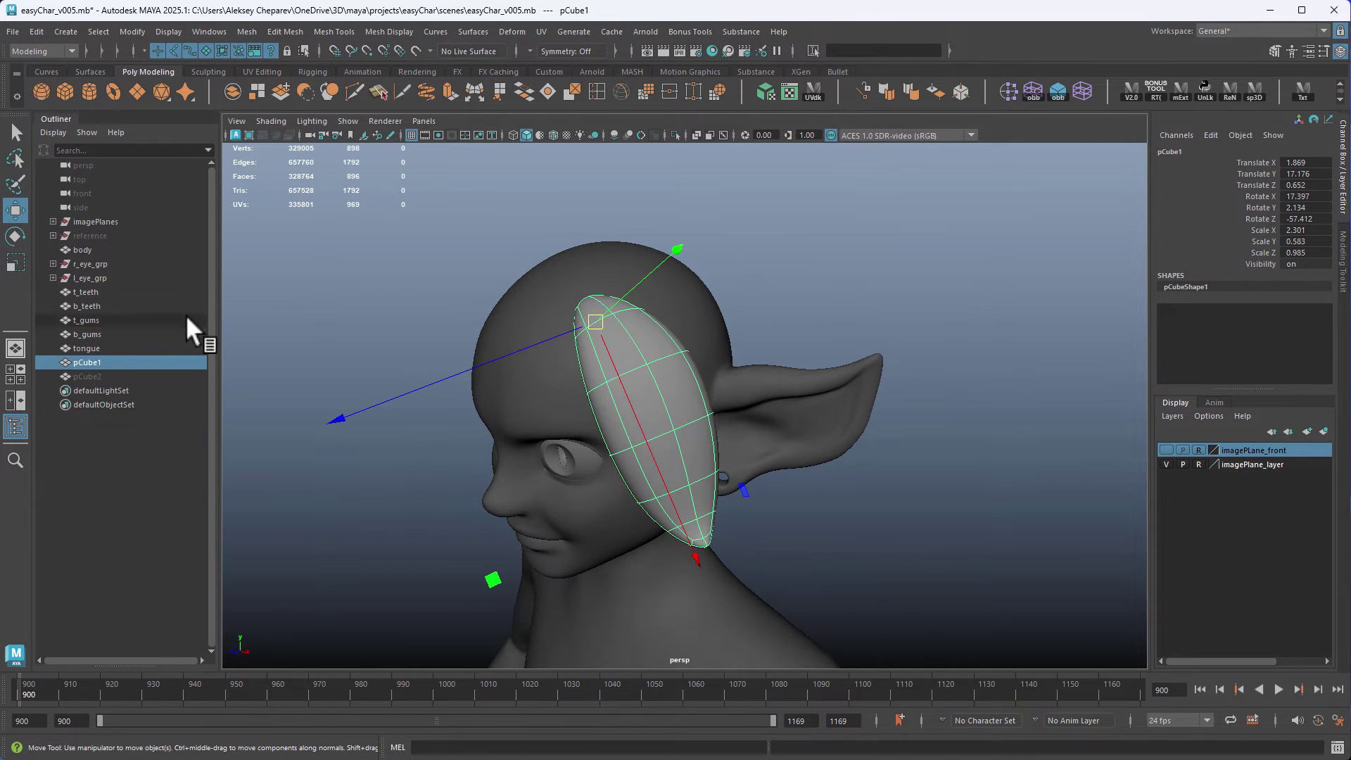
Step: Show the hidden second strand again and make the body mesh a live surface
left_click(92, 377)
key("shift+h")
left_click_drag(836, 370, 655, 302, "alt")
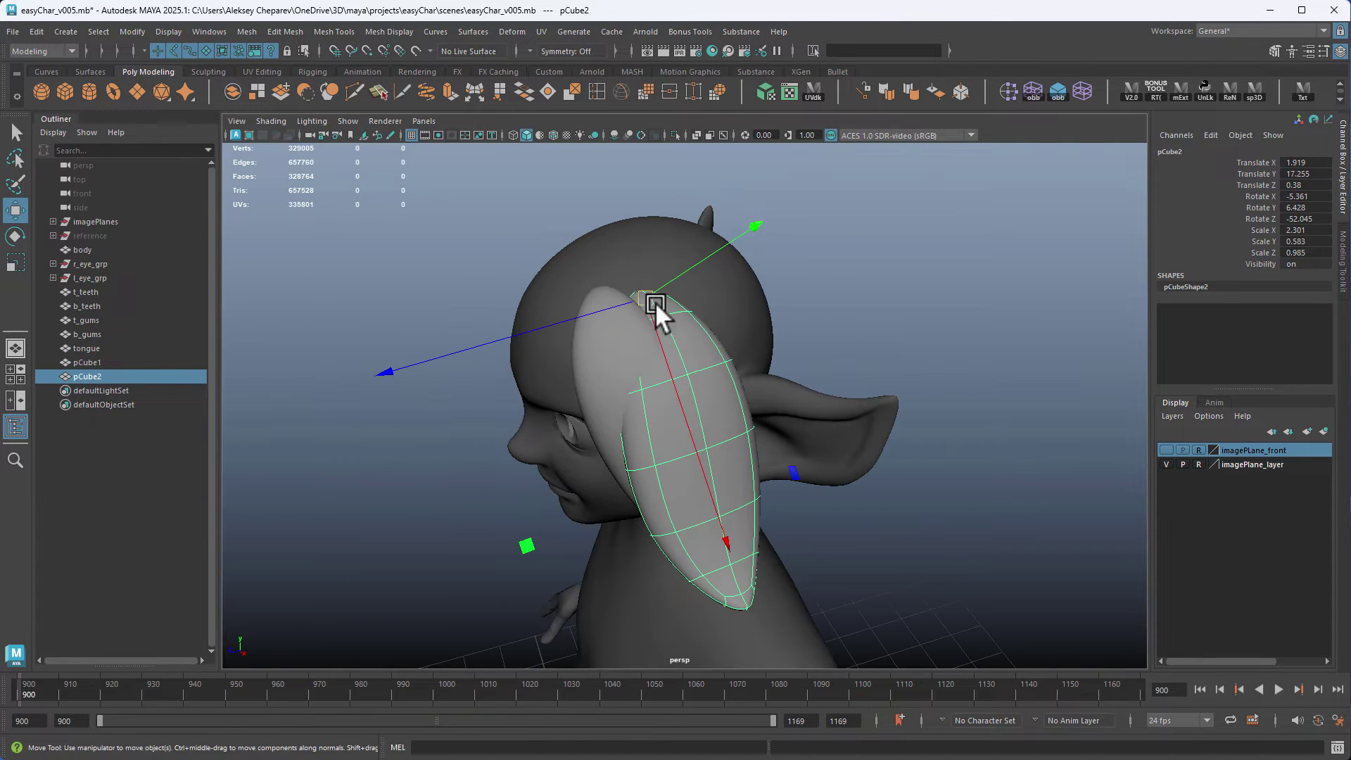
left_click(640, 292)
left_click(415, 50)
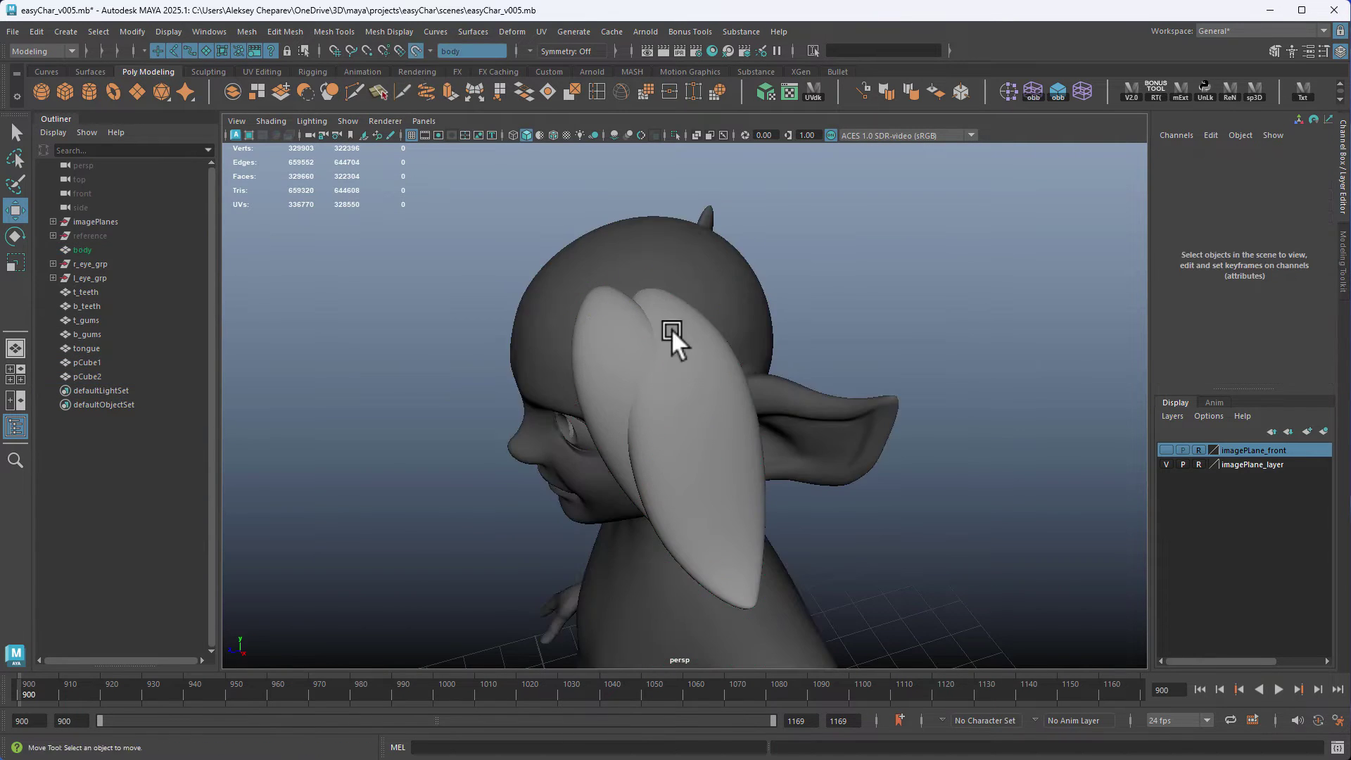
Step: Place the second strand at about 1.81, 17.33, 0.38, rotated about -10.7, 17.3, -57.8 and scaled to about 2.01, 0.51, 0.86
left_click(683, 328)
key("e")
left_click_drag(692, 439, 620, 464)
key("r")
middle_click_drag(868, 553, 749, 513)
left_click_drag(747, 513, 782, 398, "alt")
key("w")
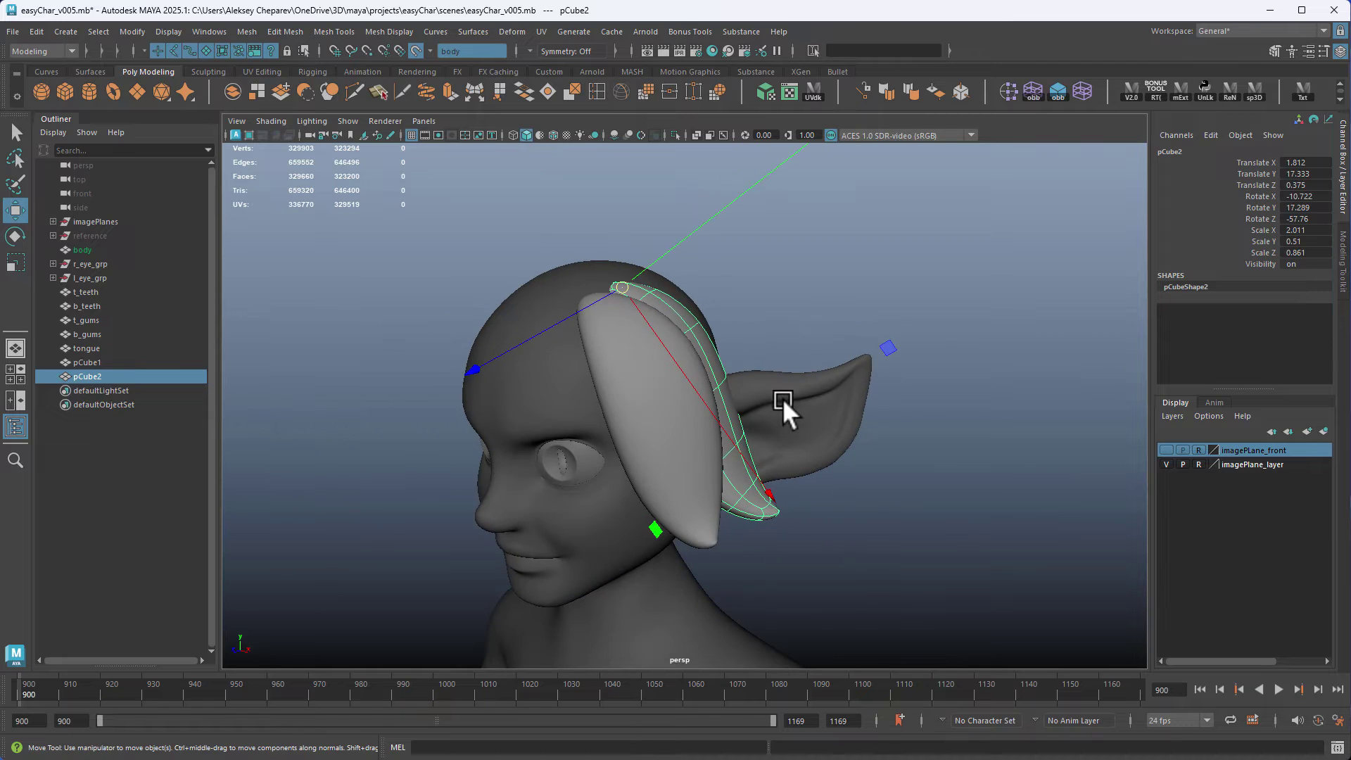
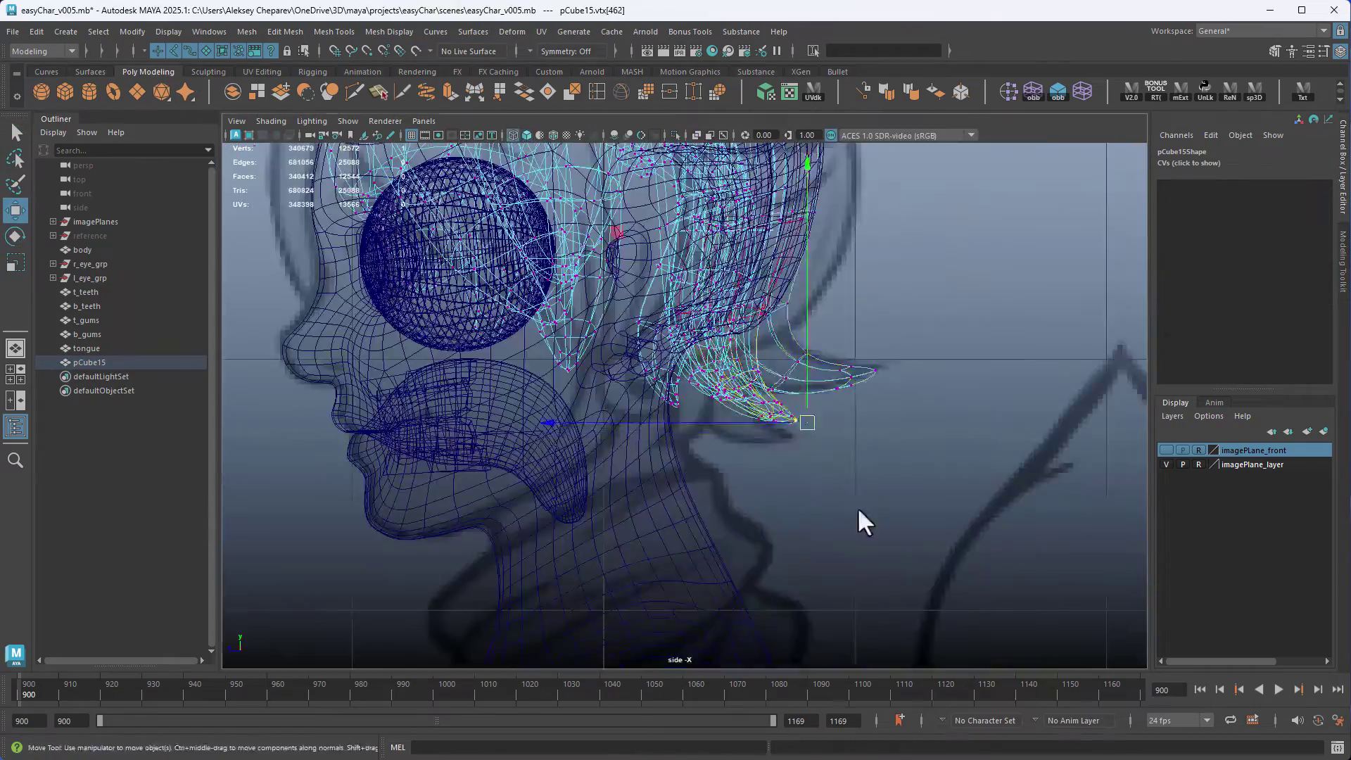
Step: Switch from the side view to the perspective view and select the combined hair mesh
key("space")
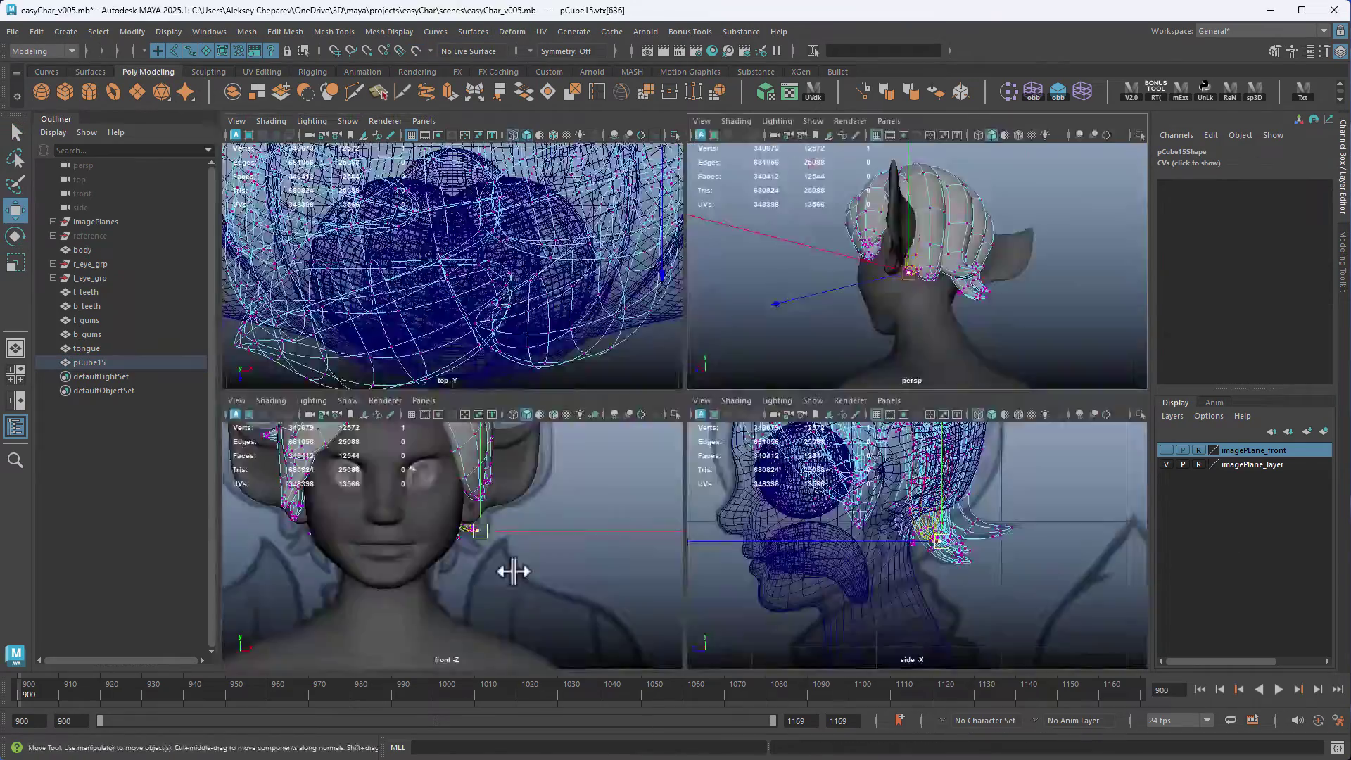
key("space")
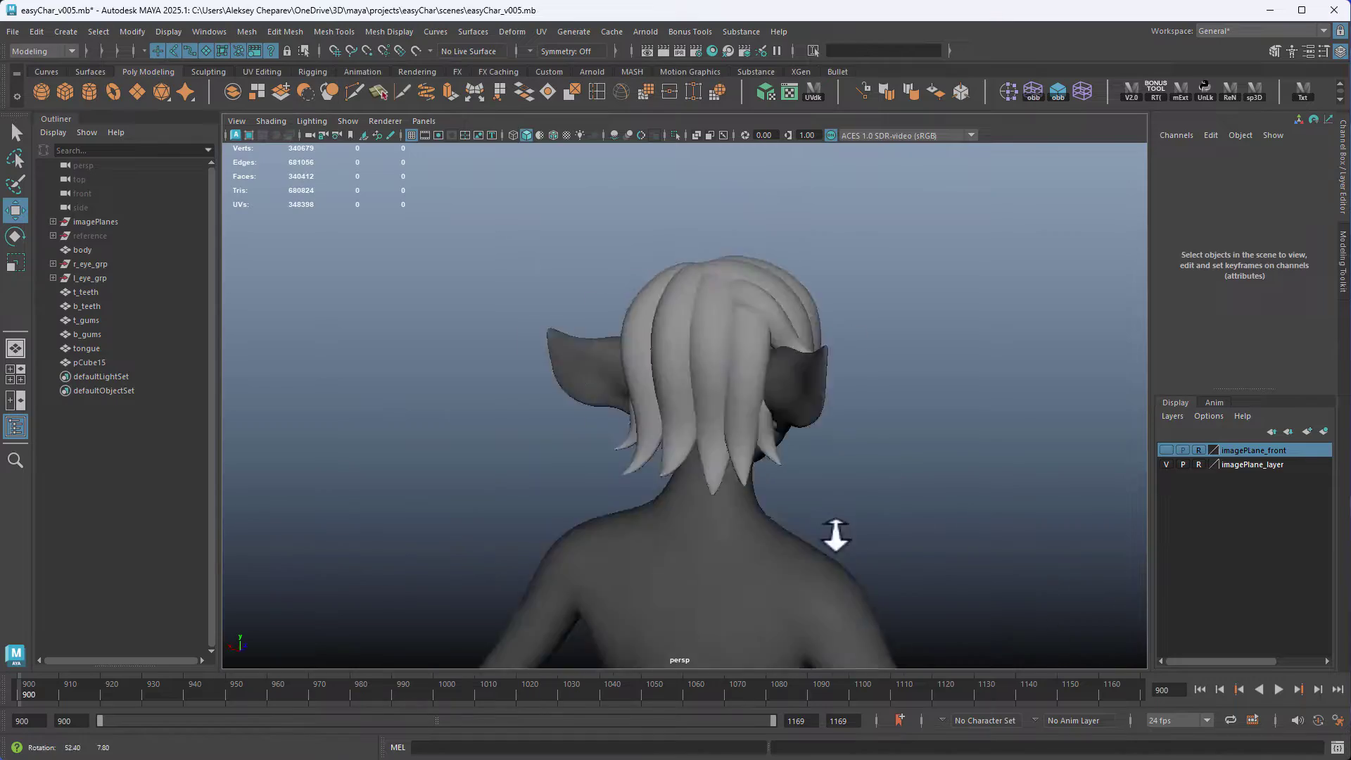
left_click_drag(833, 543, 929, 468, "alt")
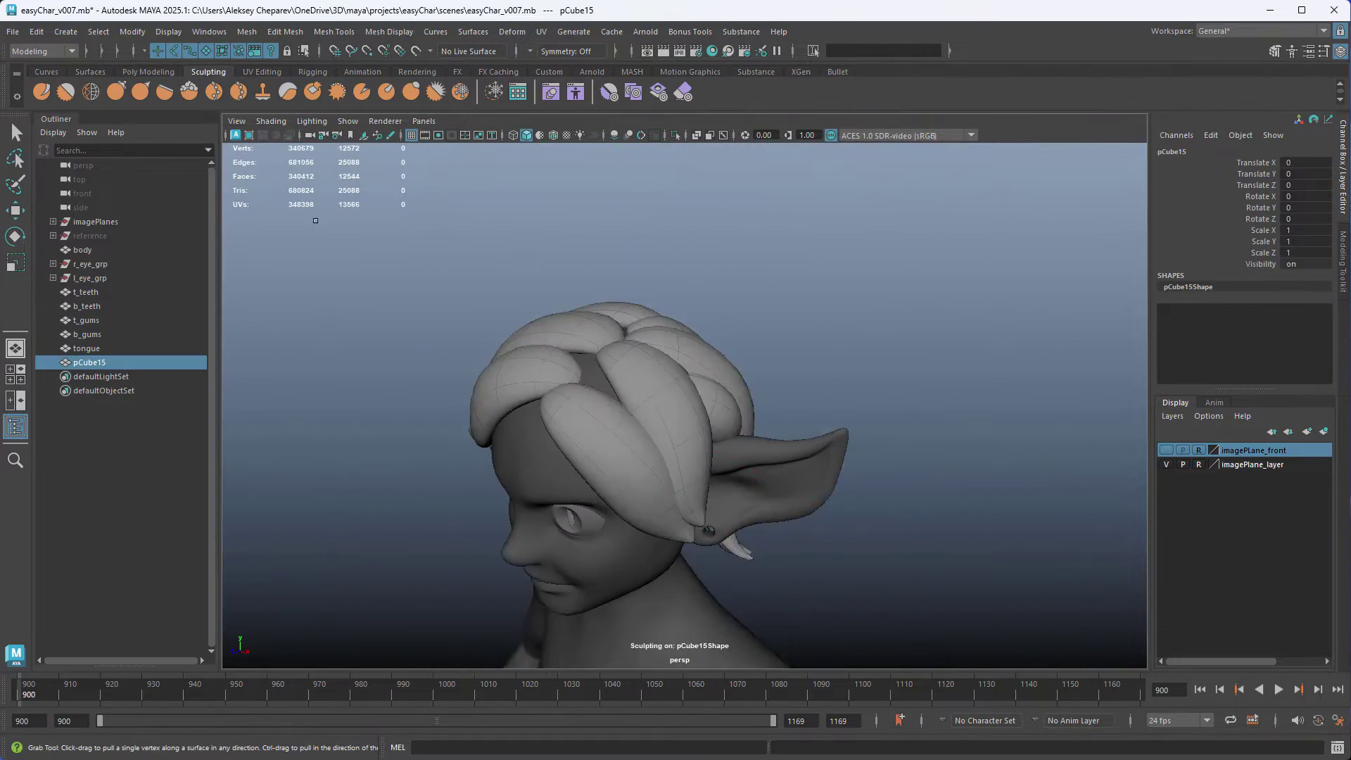
left_click_drag(817, 426, 689, 471, "alt")
left_click(675, 370)
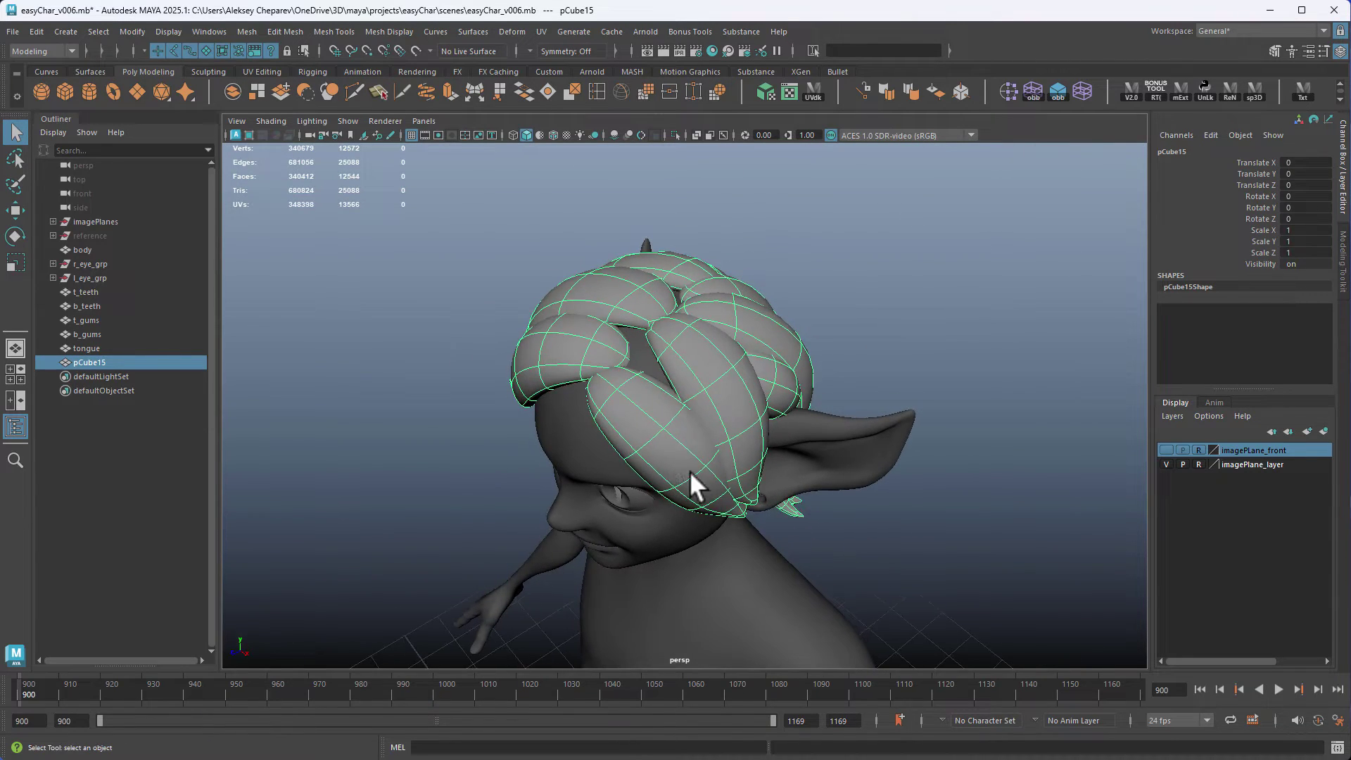
Step: Display the hair mesh in smooth preview and activate the sculpting Grab tool with its settings reset to defaults
left_click(206, 72)
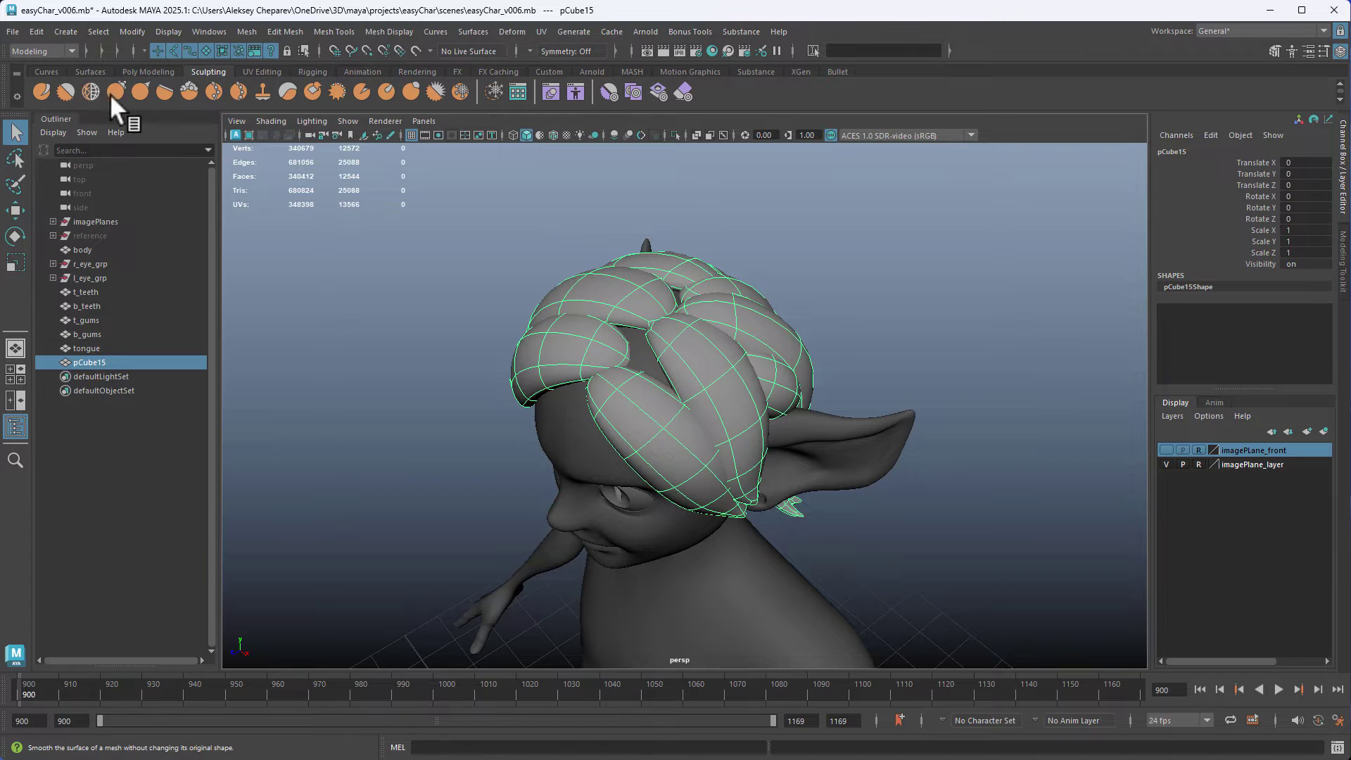
left_click_drag(706, 373, 653, 349, "alt")
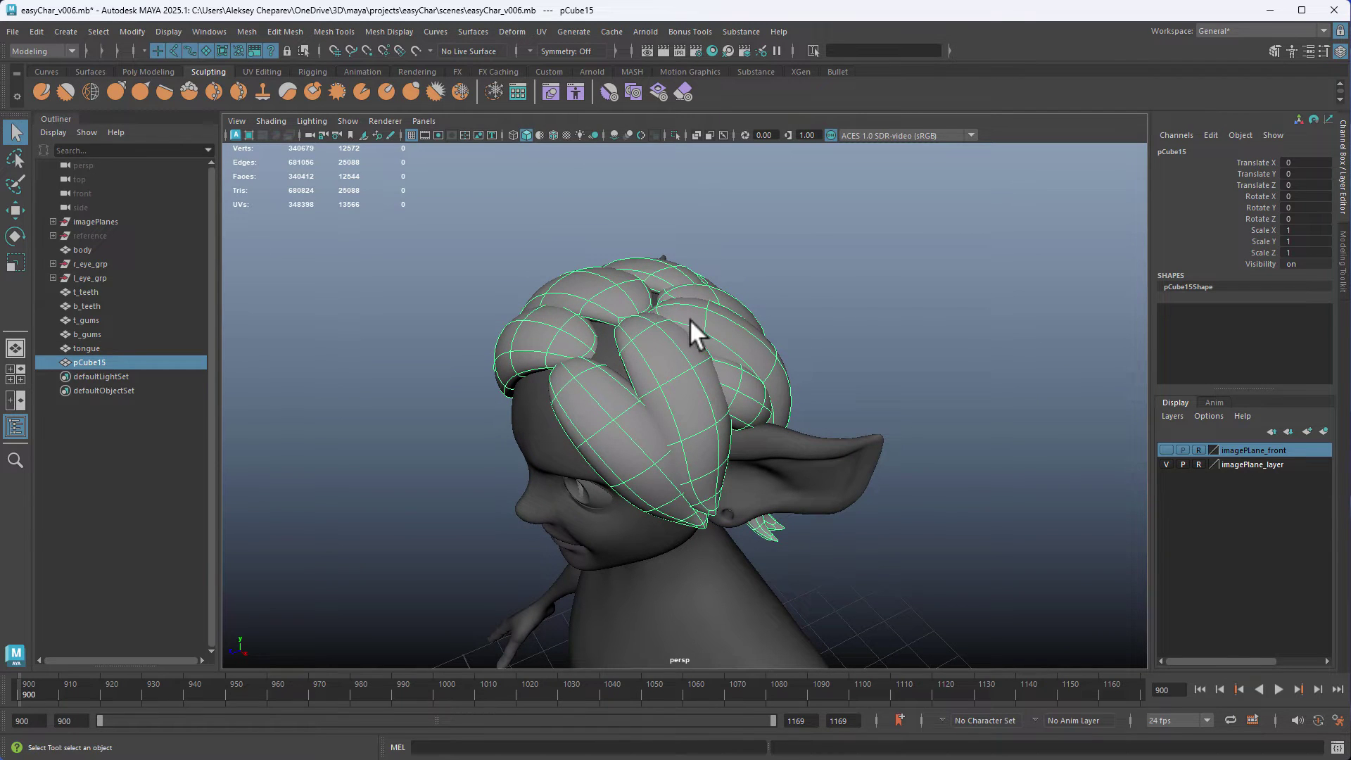
key("3")
left_click_drag(669, 315, 661, 318, "alt")
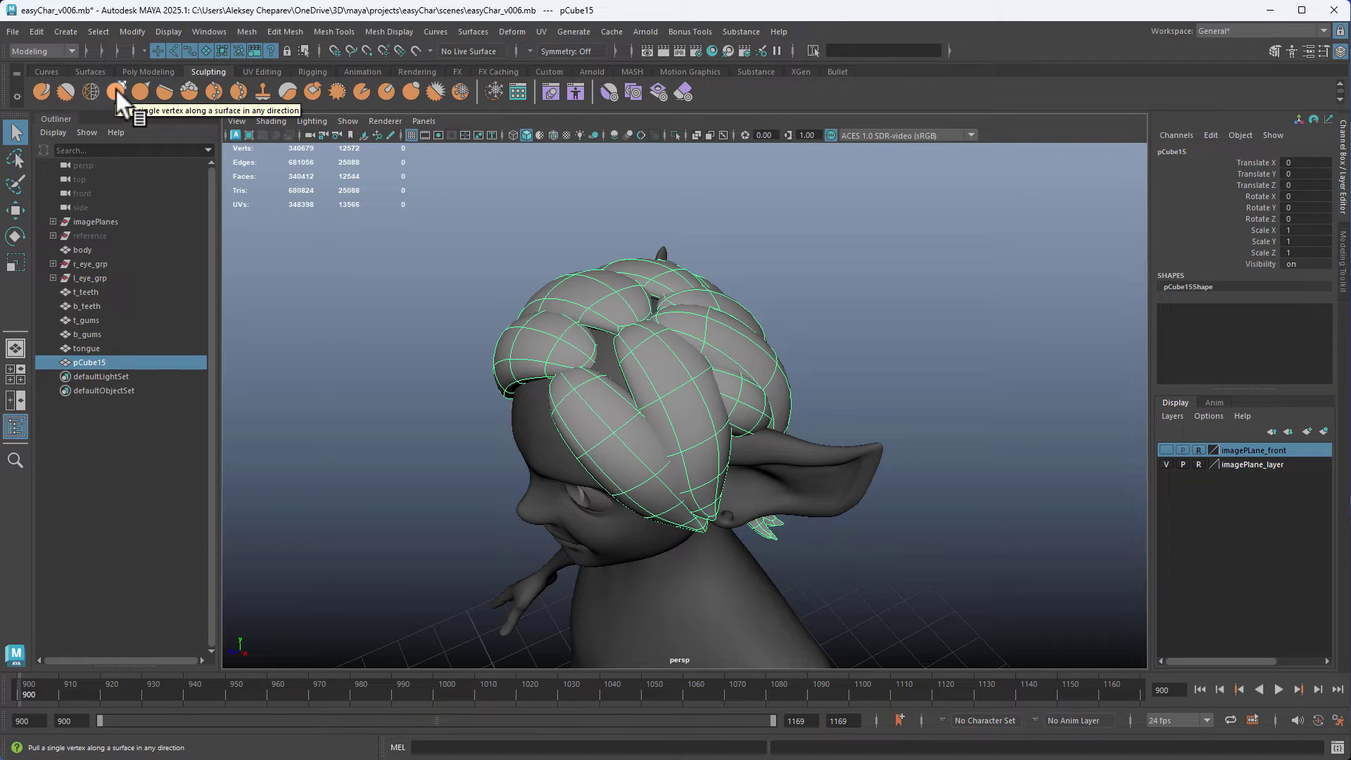
double_click(117, 91)
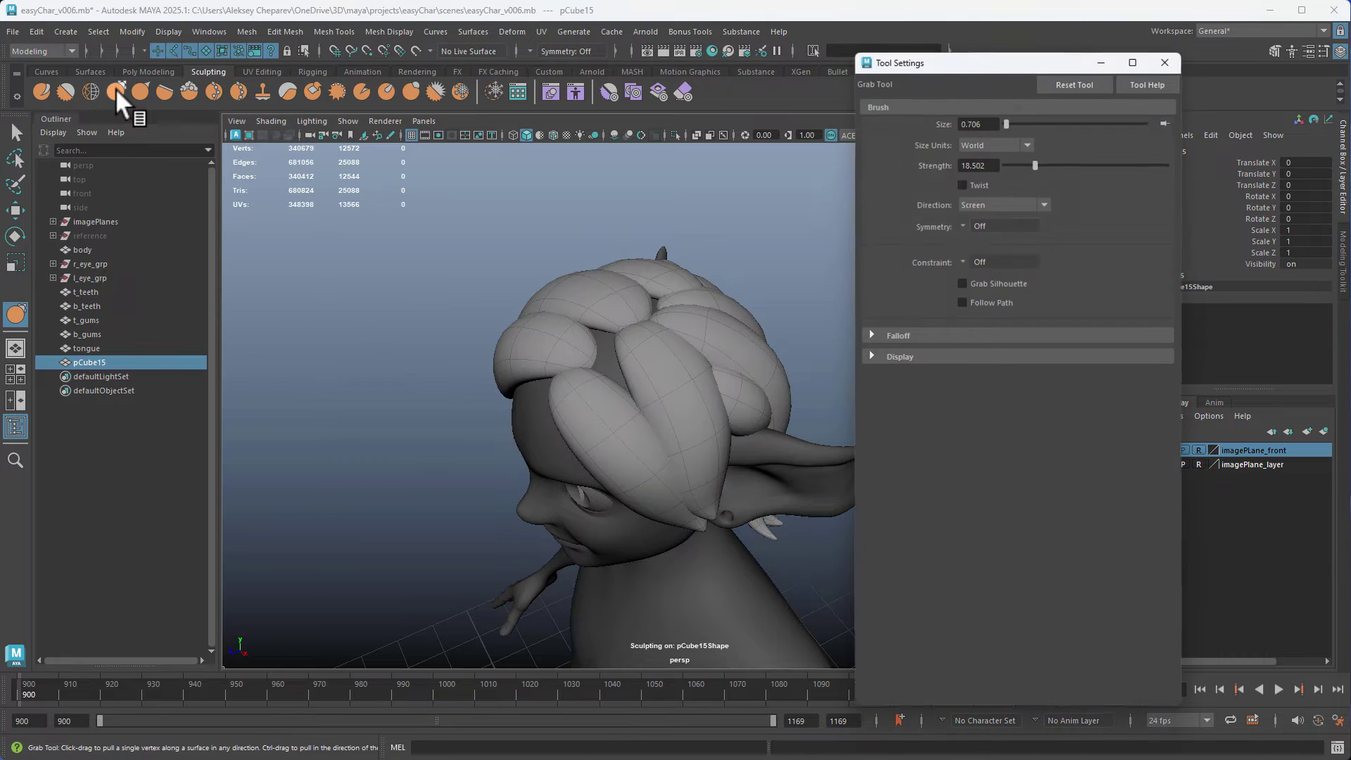
left_click(1060, 86)
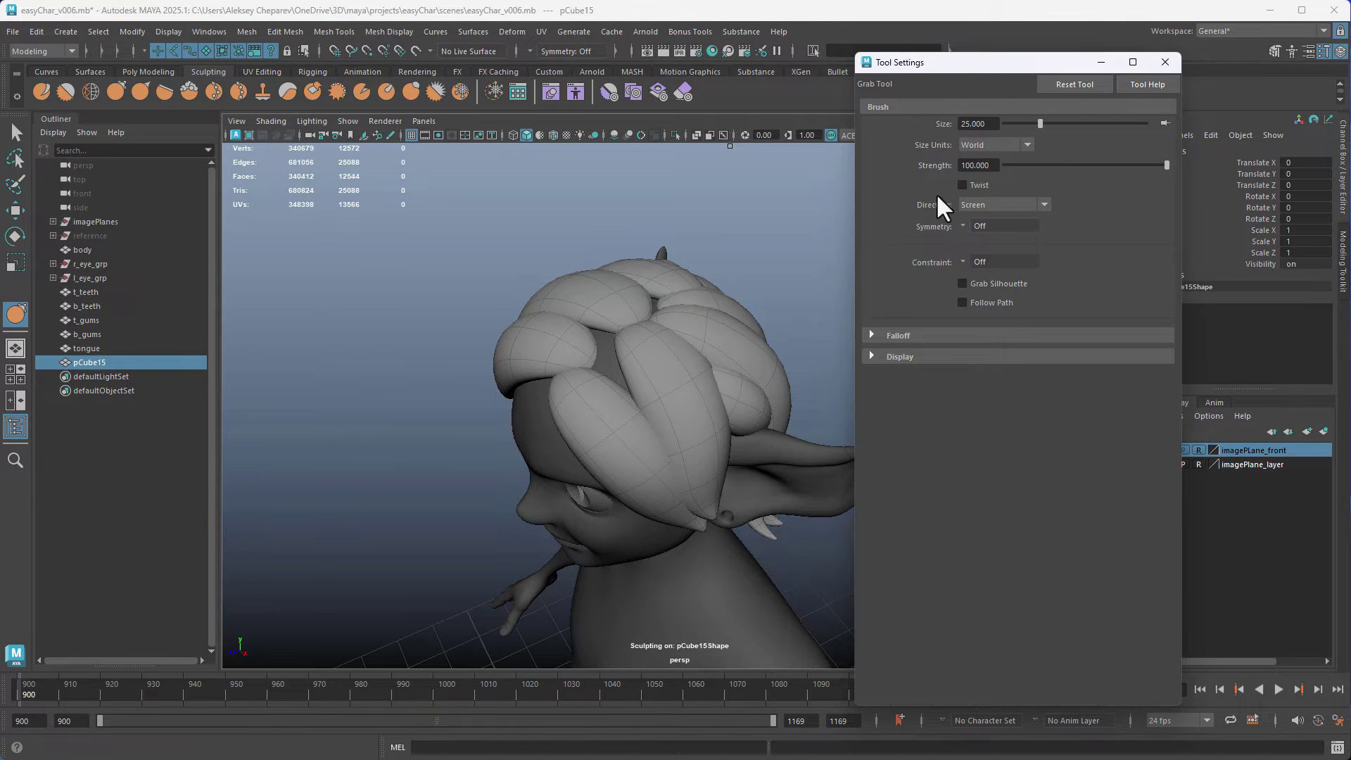
Step: Lower the Grab tool's brush size and strength to 0 and close its tool settings
middle_click_drag(642, 348, 585, 349, "alt")
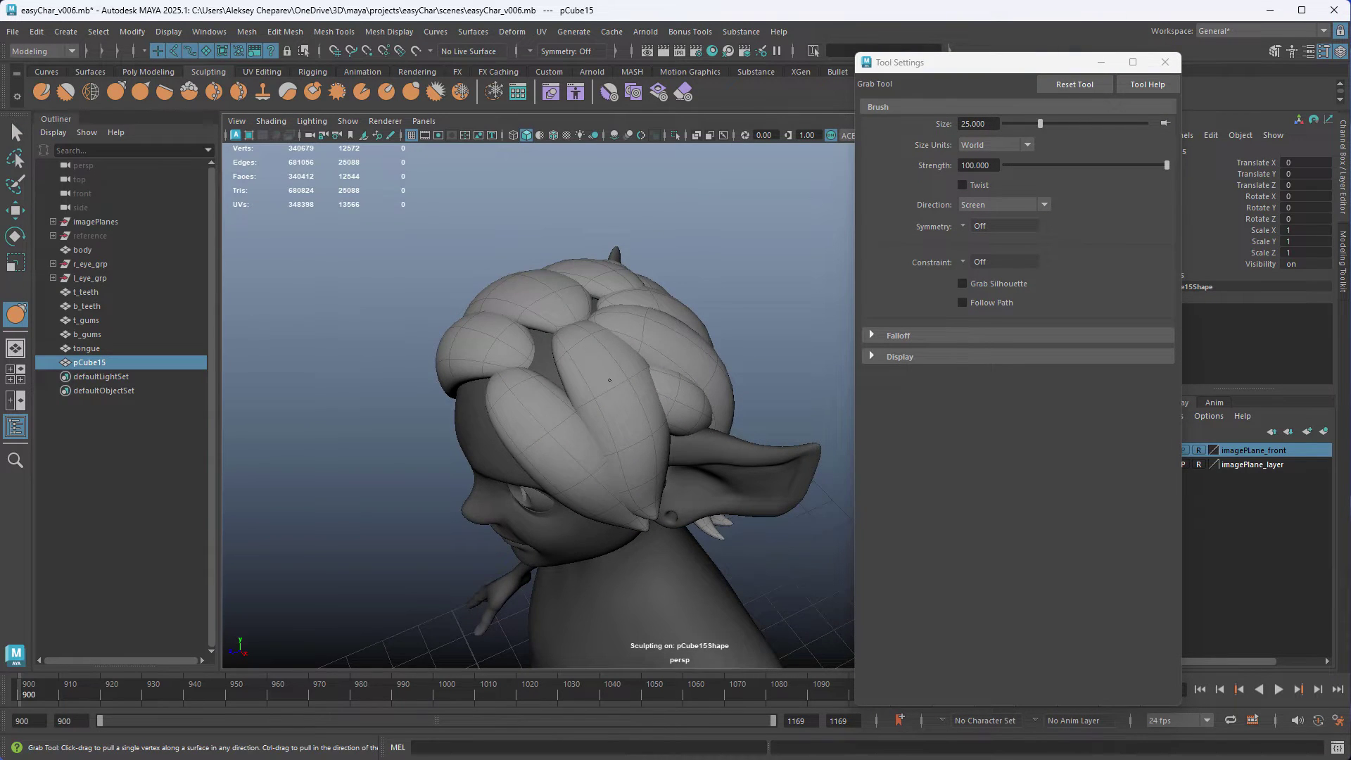
left_click_drag(585, 349, 599, 360, "alt")
right_click_drag(535, 293, 869, 425, "alt")
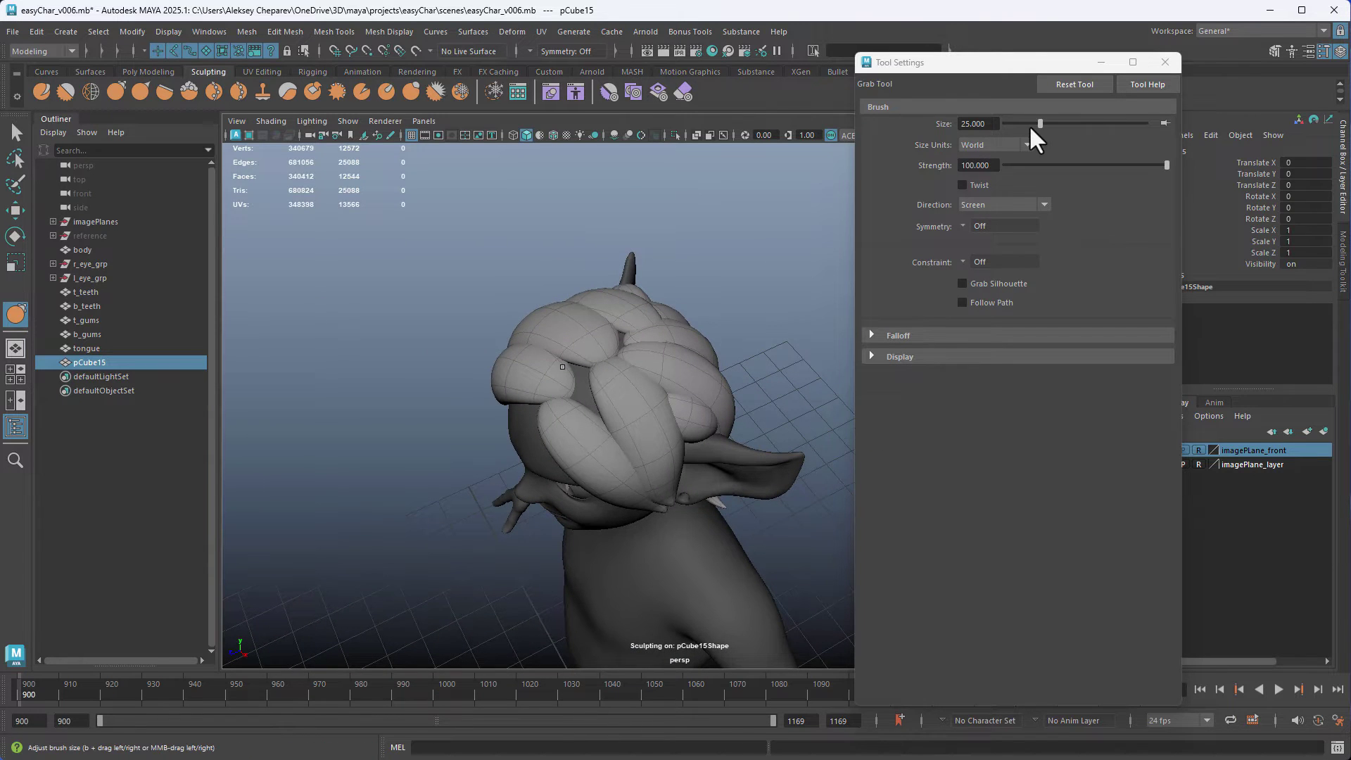
left_click_drag(1035, 124, 951, 134)
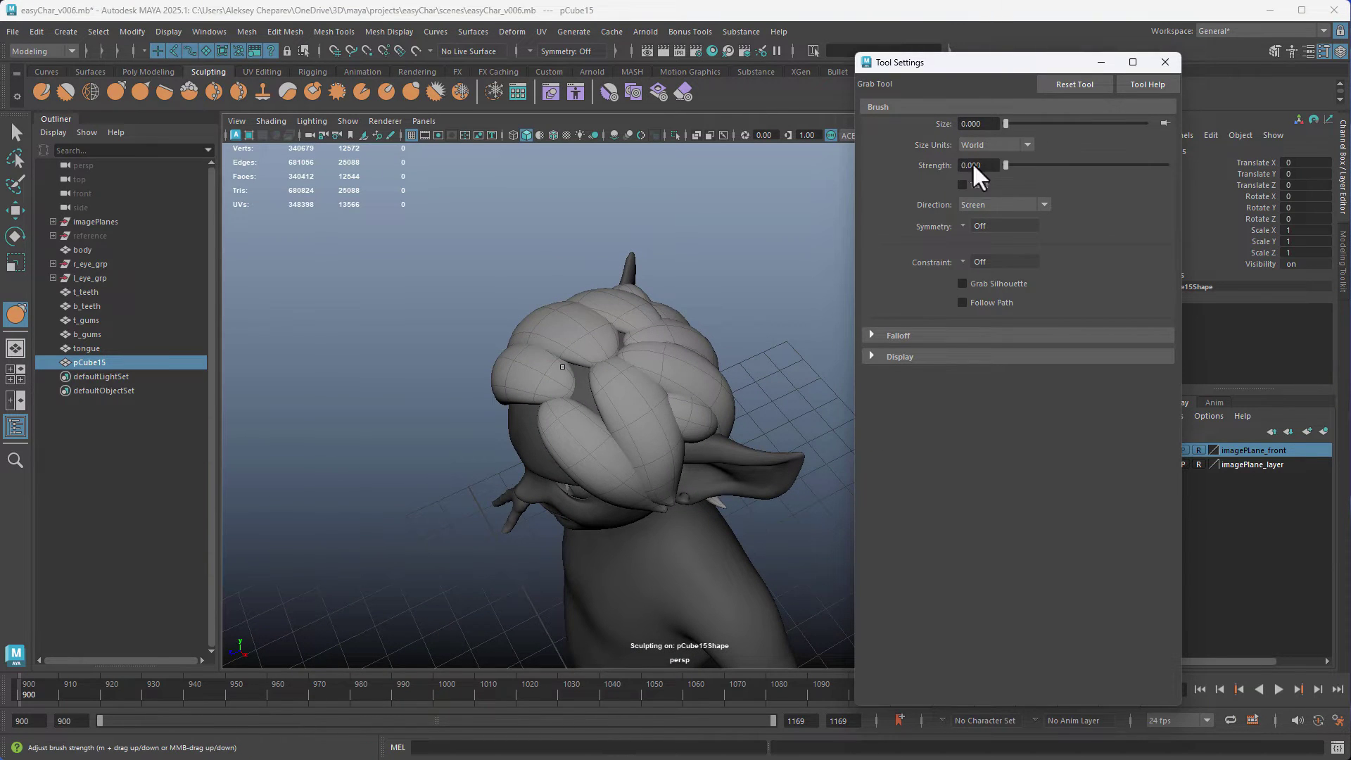
left_click(1165, 65)
Step: Adjust the Grab brush over the front strands to a size of about 0.69 and a strength of about 7.65
middle_click_drag(616, 370, 626, 383, "alt")
right_click_drag(627, 383, 651, 398, "alt")
mouse_move(651, 398)
left_mouse_down("alt")
mouse_move(648, 373)
mouse_move(694, 373)
mouse_move(633, 373)
mouse_move(682, 373)
left_mouse_up("alt")
key("b")
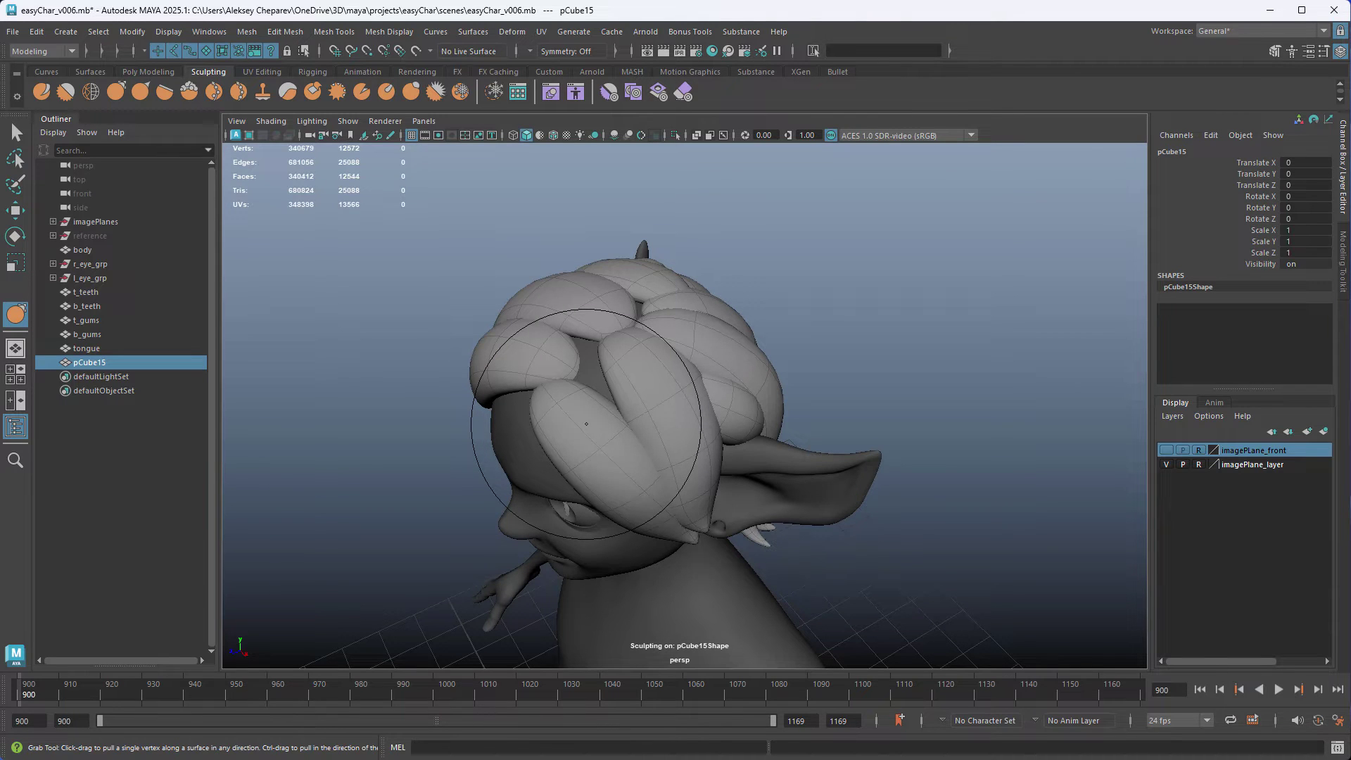
left_click_drag(594, 432, 594, 147)
left_click_drag(595, 334, 605, 432, "alt")
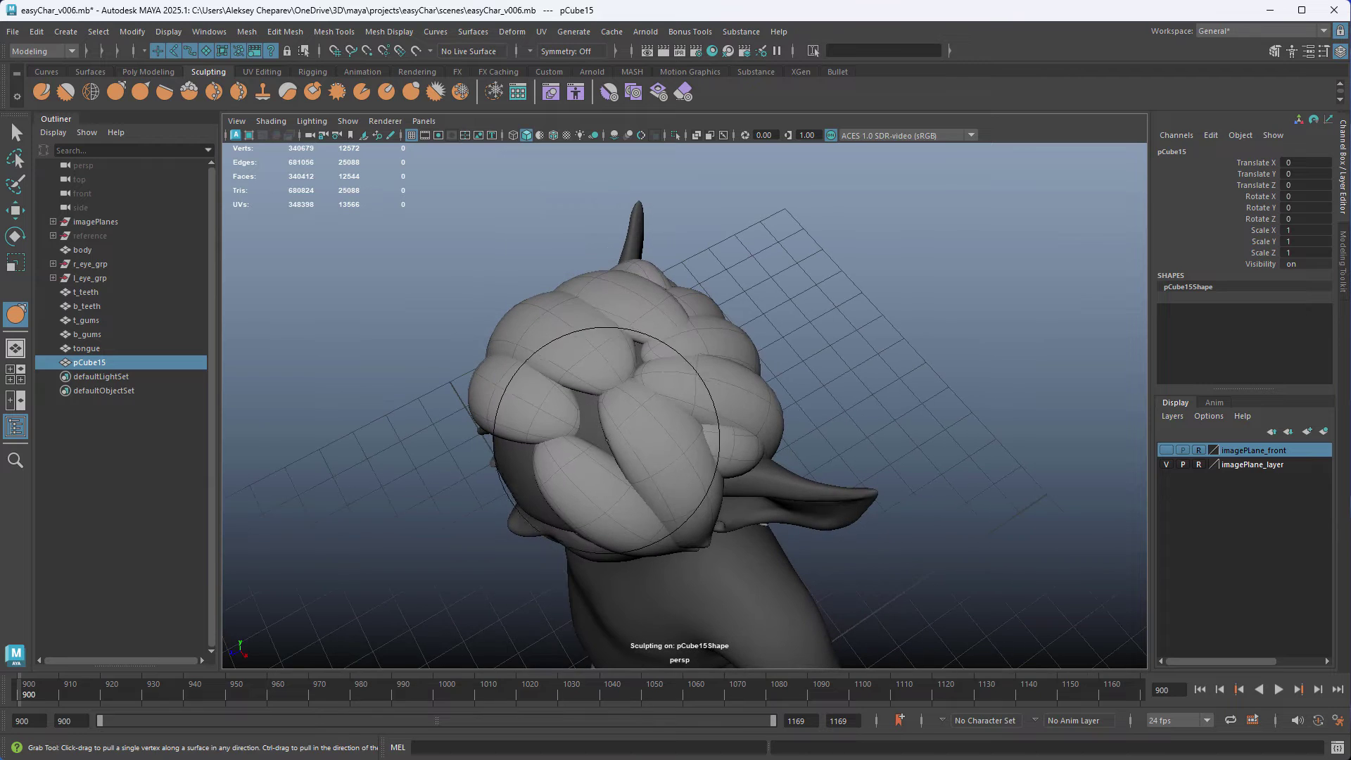
left_click(644, 493)
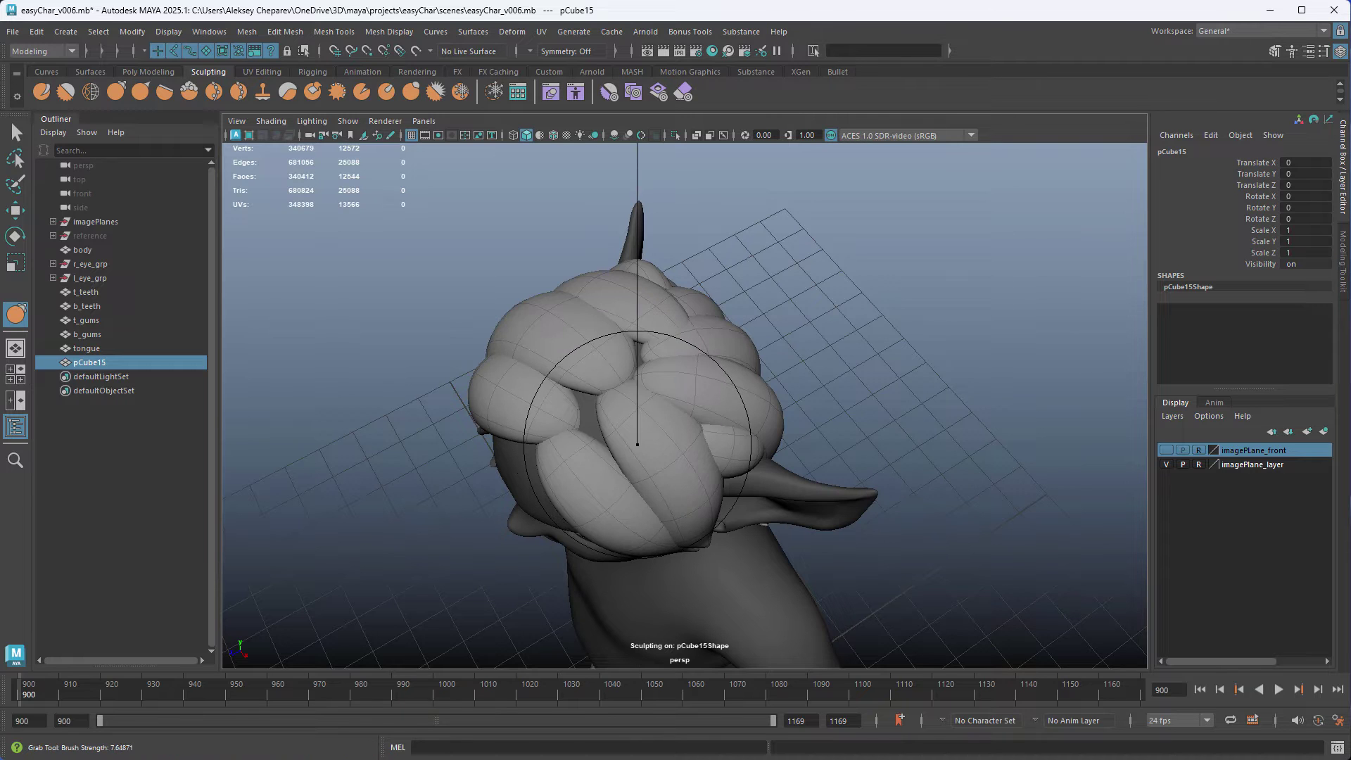
Step: Pull the tops of the front strands together with the Grab brush to close the gaps at the crown
mouse_move(603, 405)
left_mouse_down()
mouse_move(492, 428)
mouse_move(596, 445)
left_mouse_up()
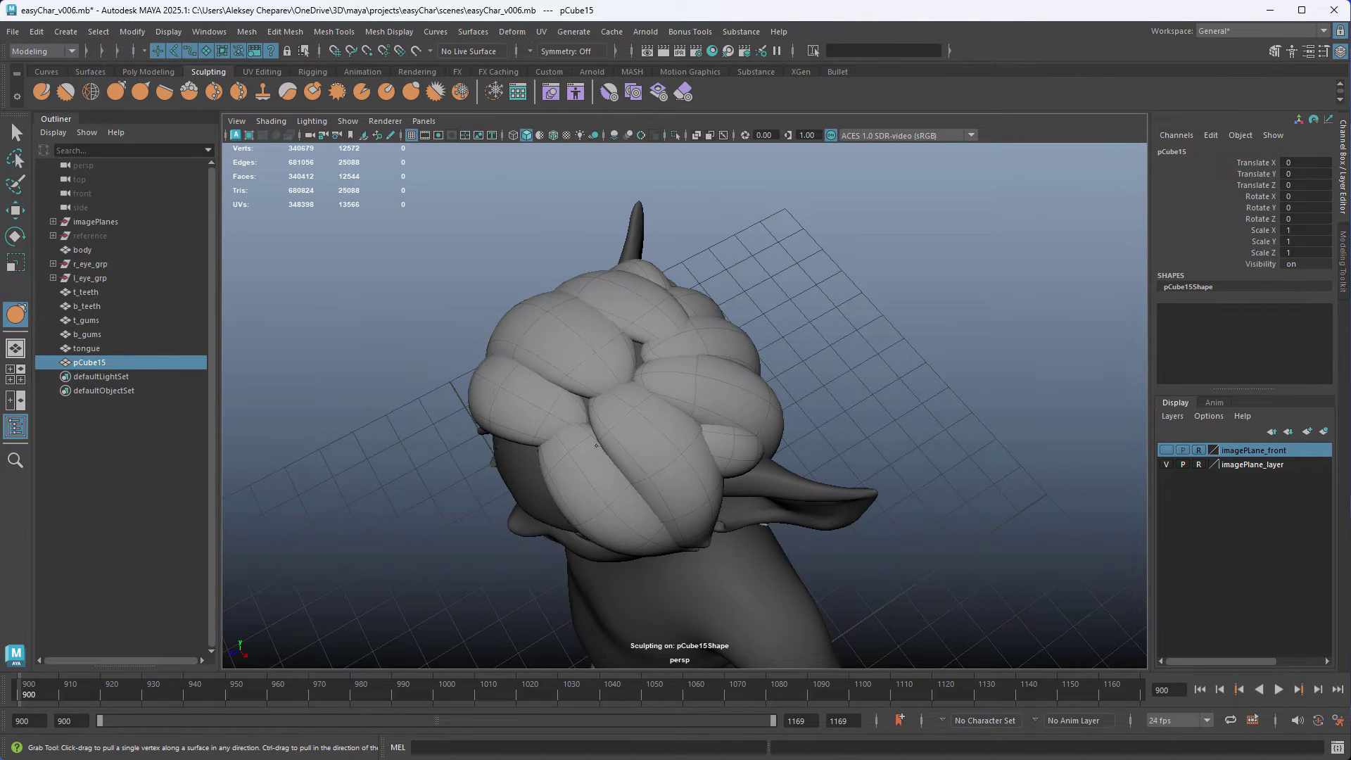
left_click_drag(539, 409, 532, 412)
left_click_drag(605, 440, 613, 421)
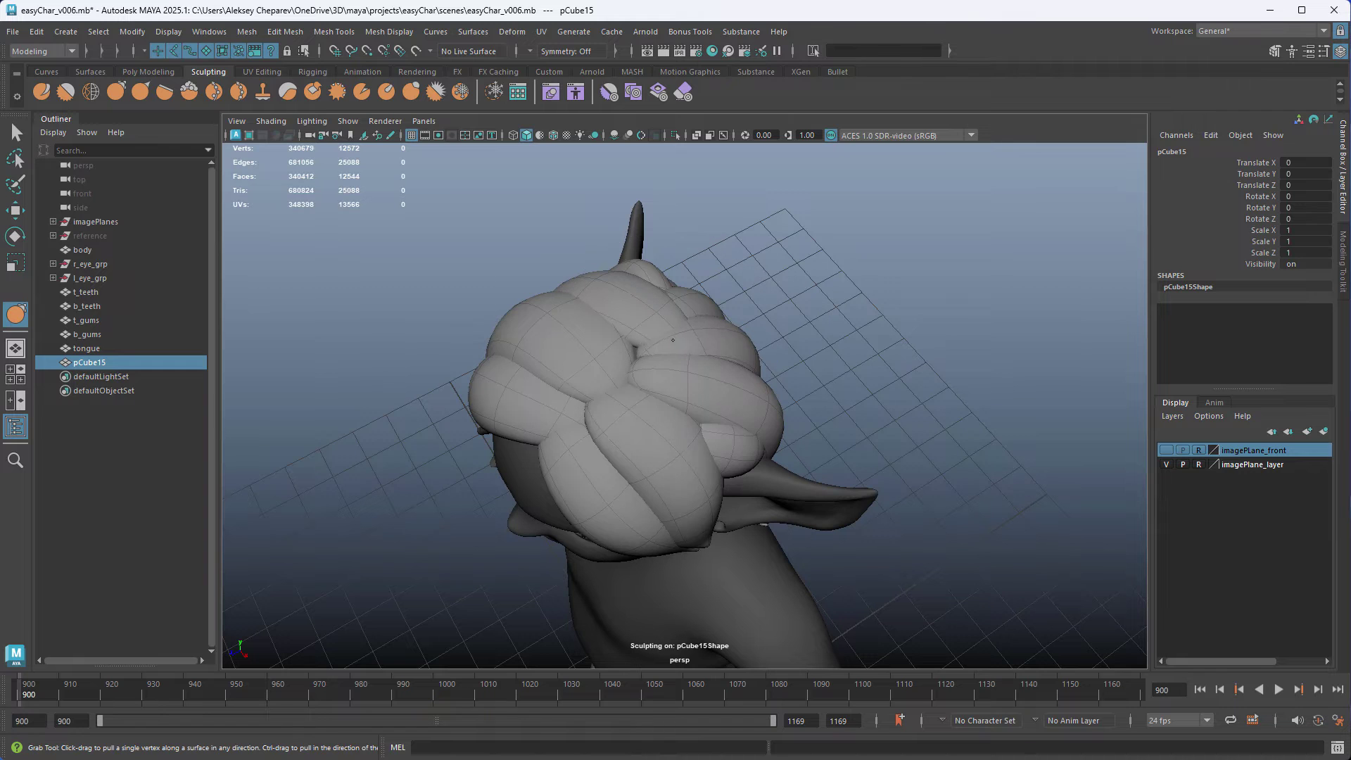
left_click_drag(616, 437, 712, 362, "alt")
left_click_drag(719, 279, 686, 401, "alt")
Step: Switch to the side view and display the character shaded against the reference drawing
key("space")
key("space")
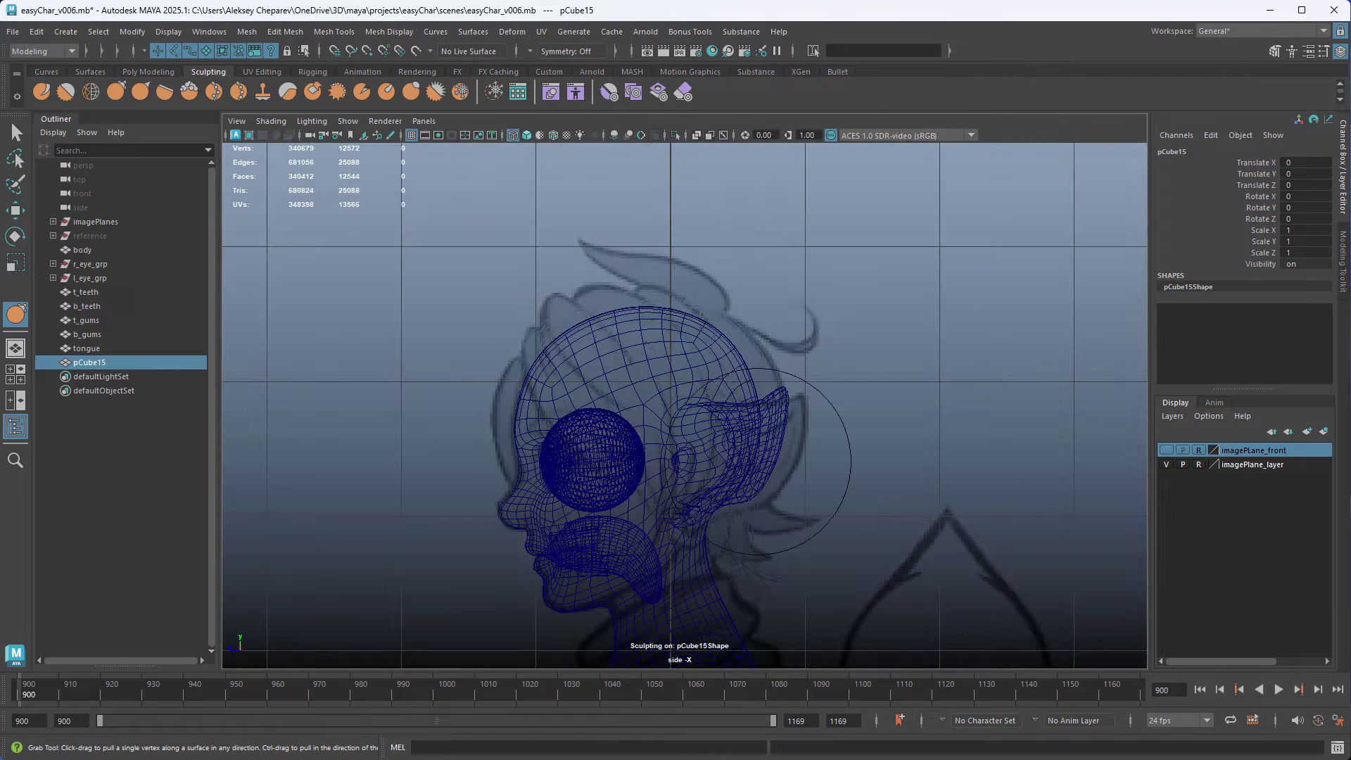
key("5")
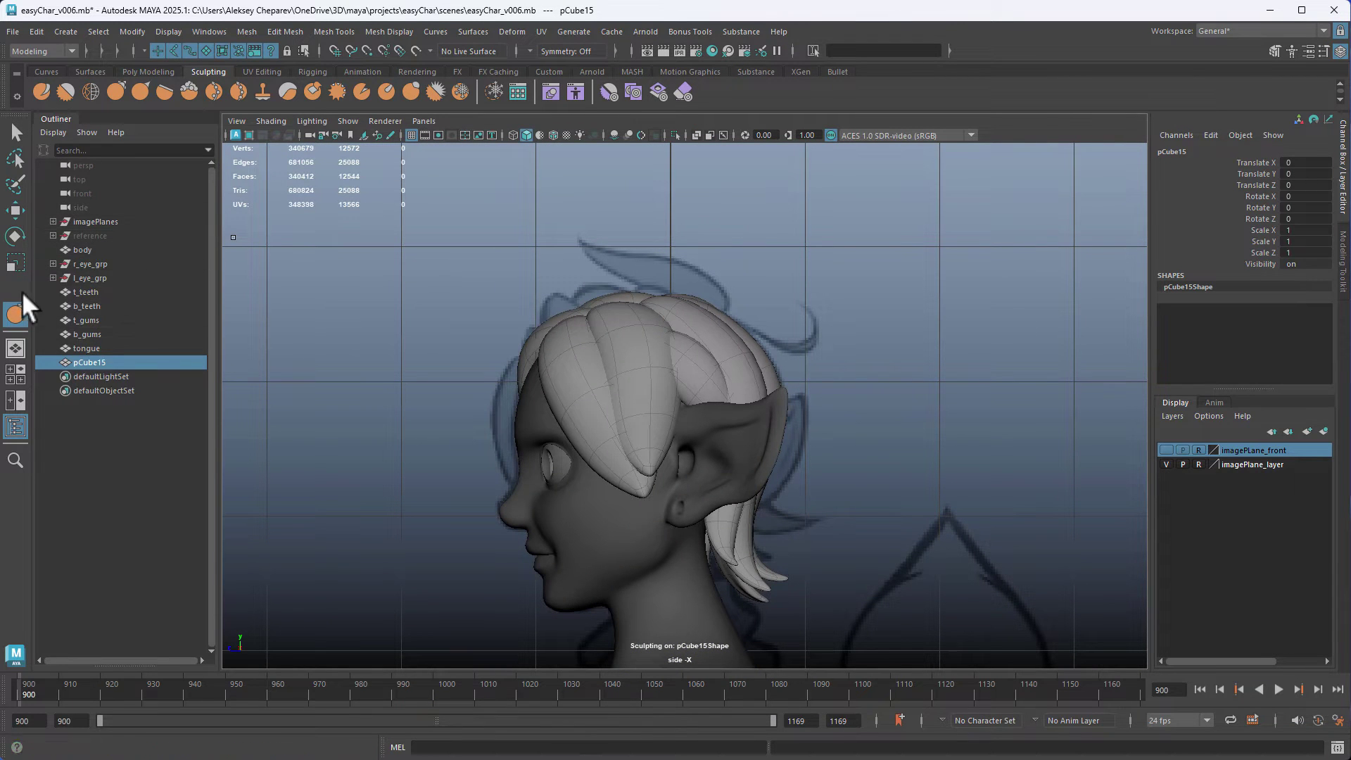
Step: Set the Grab tool's falloff type to Volume and undo the last sculpting stroke
double_click(15, 314)
left_click(1002, 140)
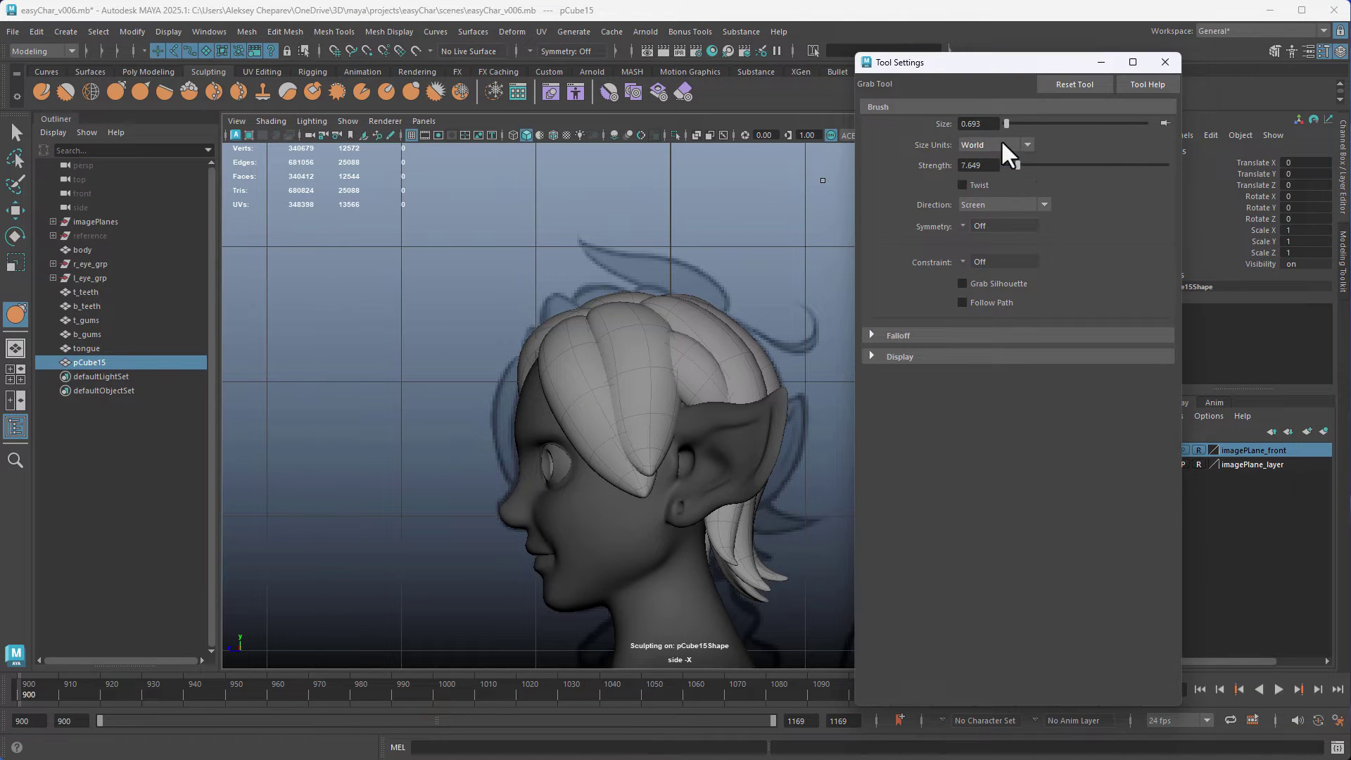
left_click(916, 355)
left_click(915, 335)
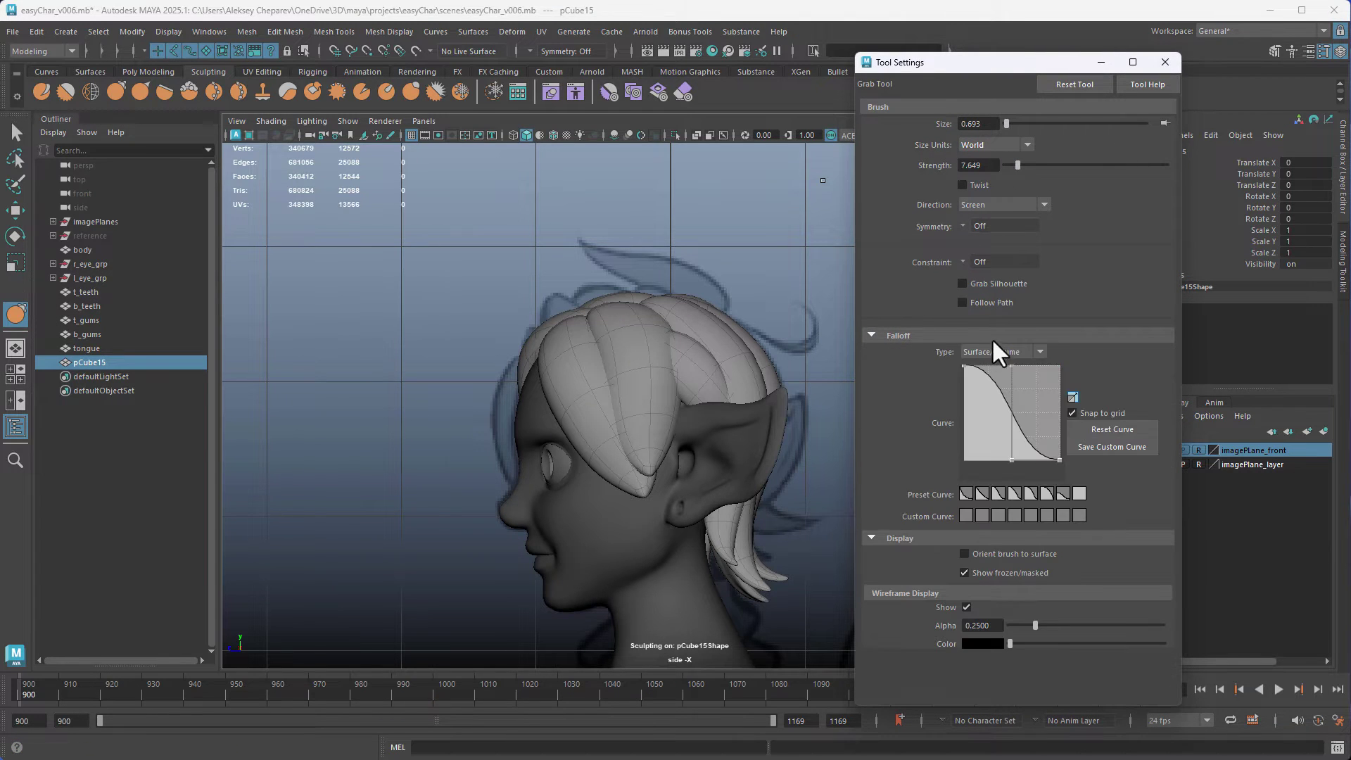
left_click(991, 352)
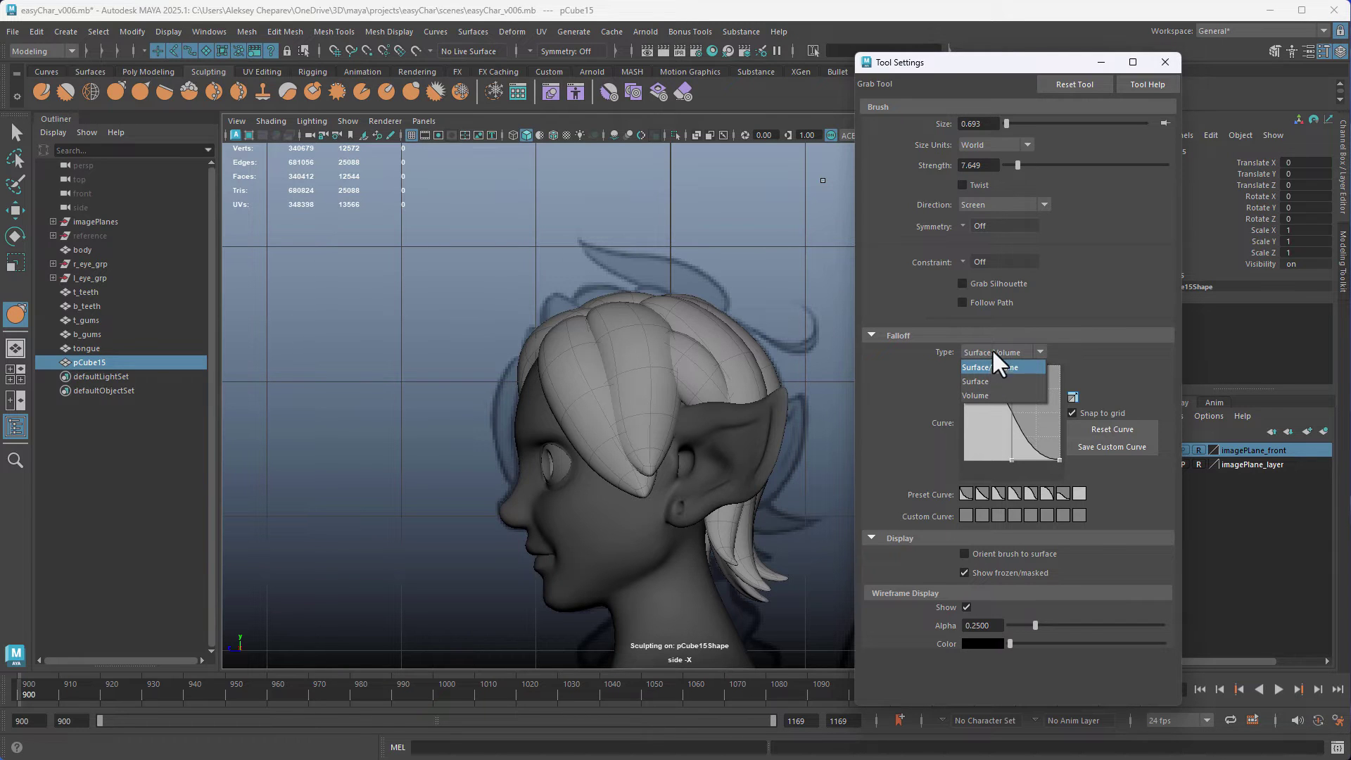
left_click(991, 349)
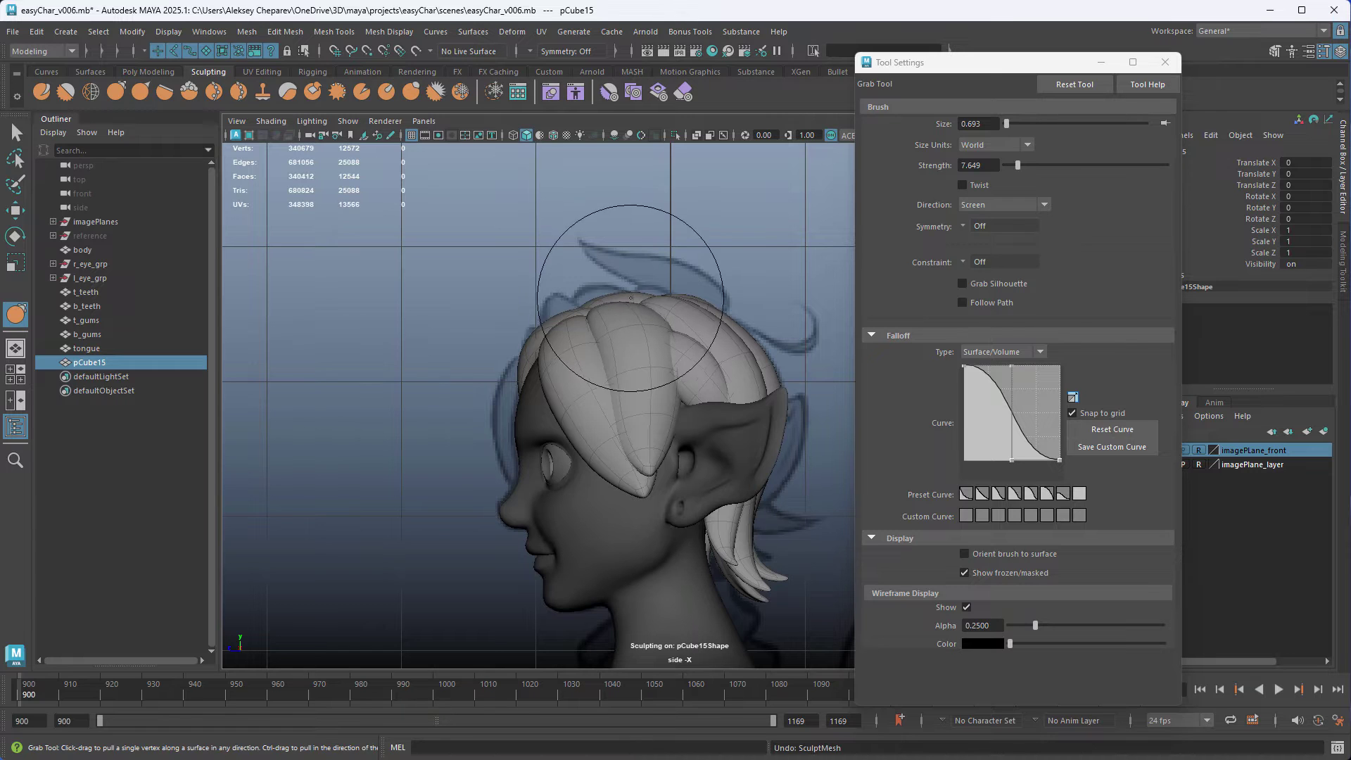
key("ctrl+z")
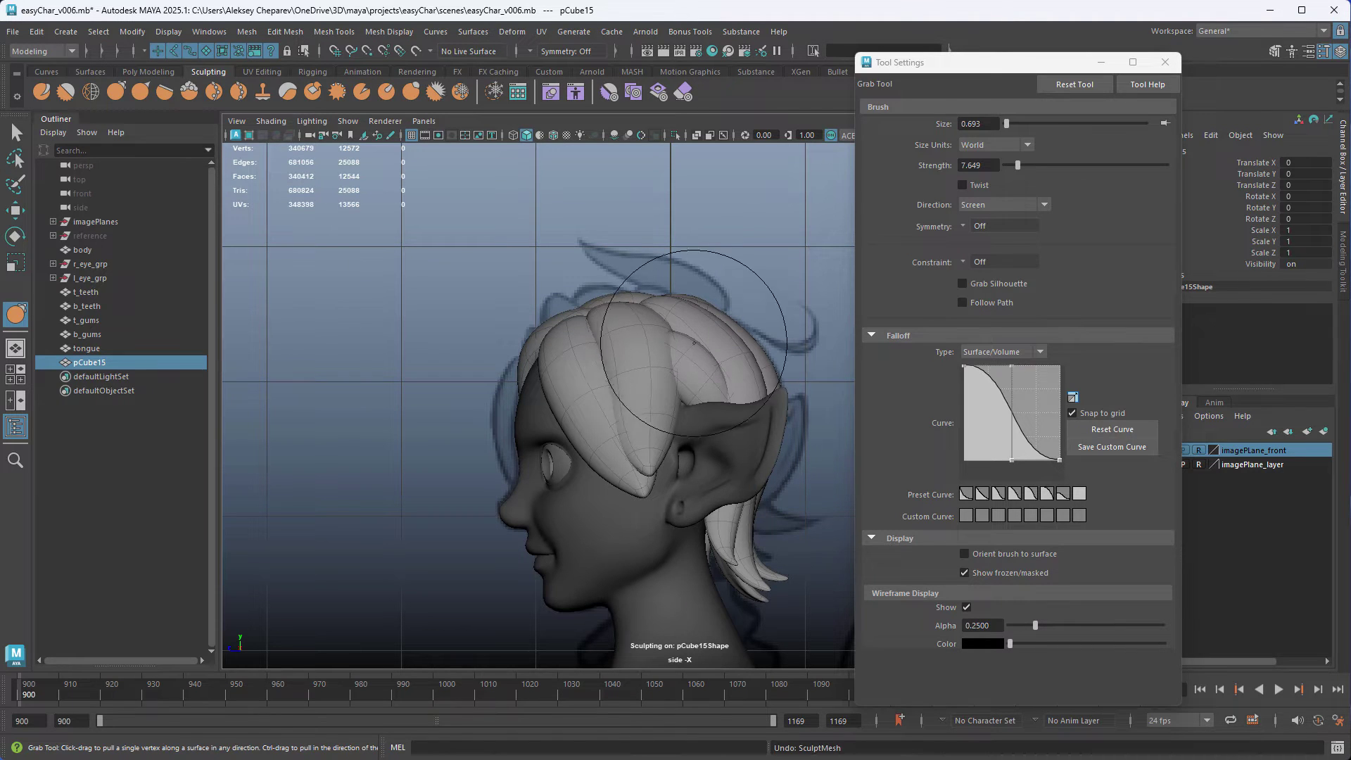
left_click(998, 350)
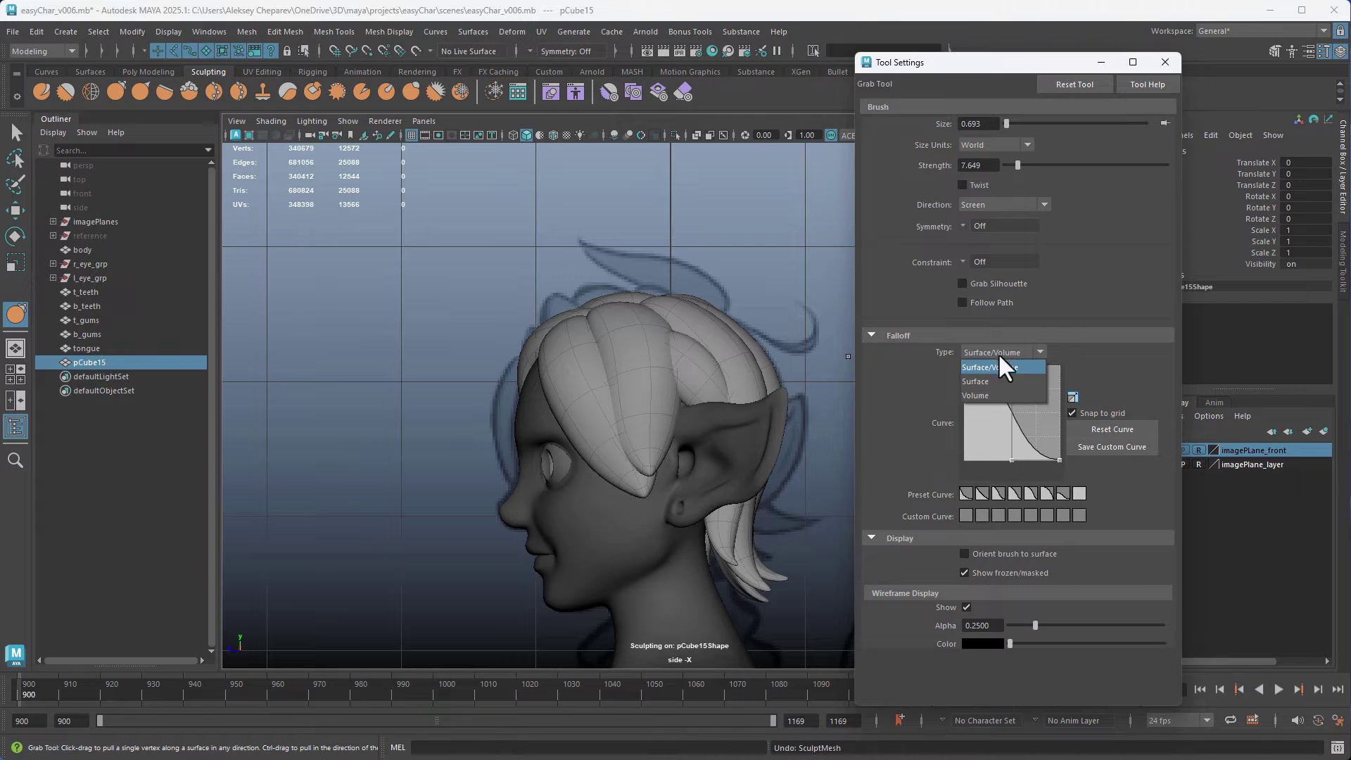
left_click(982, 394)
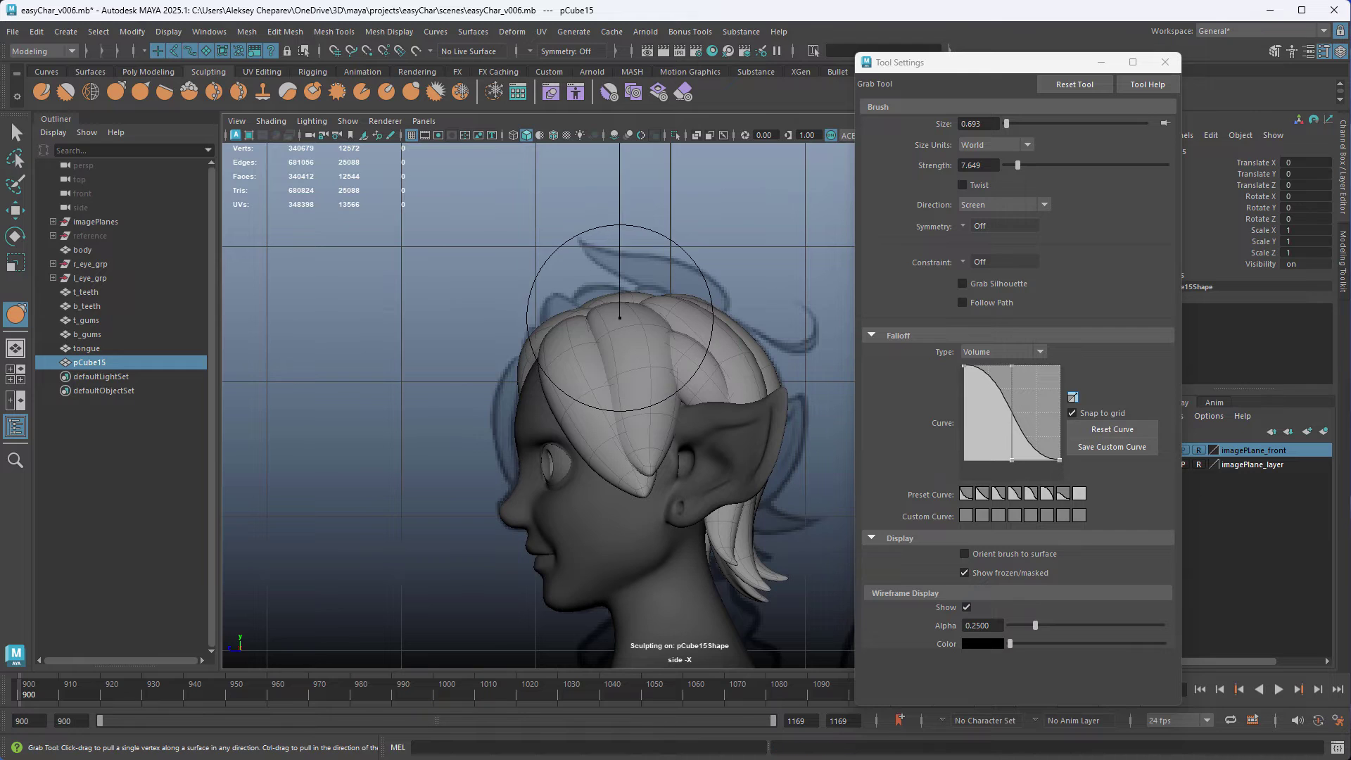
Step: Raise the Grab brush to strength 19.824 and size 1.765, then pull the upper front hair slightly outward
key("m")
left_click_drag(632, 349, 632, 328)
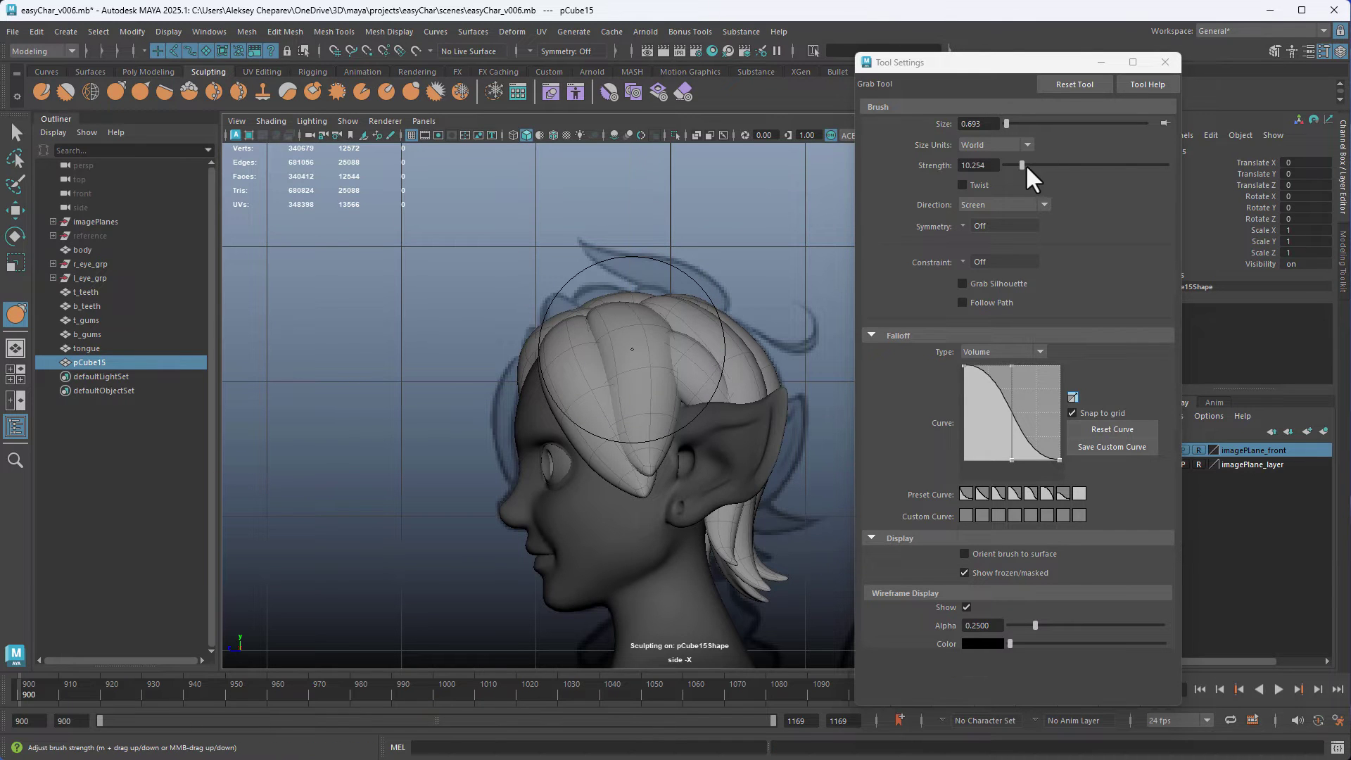
left_click_drag(1024, 164, 1037, 165)
key("b")
mouse_move(625, 344)
left_mouse_down()
mouse_move(796, 343)
mouse_move(749, 343)
mouse_move(768, 343)
left_mouse_up()
left_click_drag(583, 310, 580, 308)
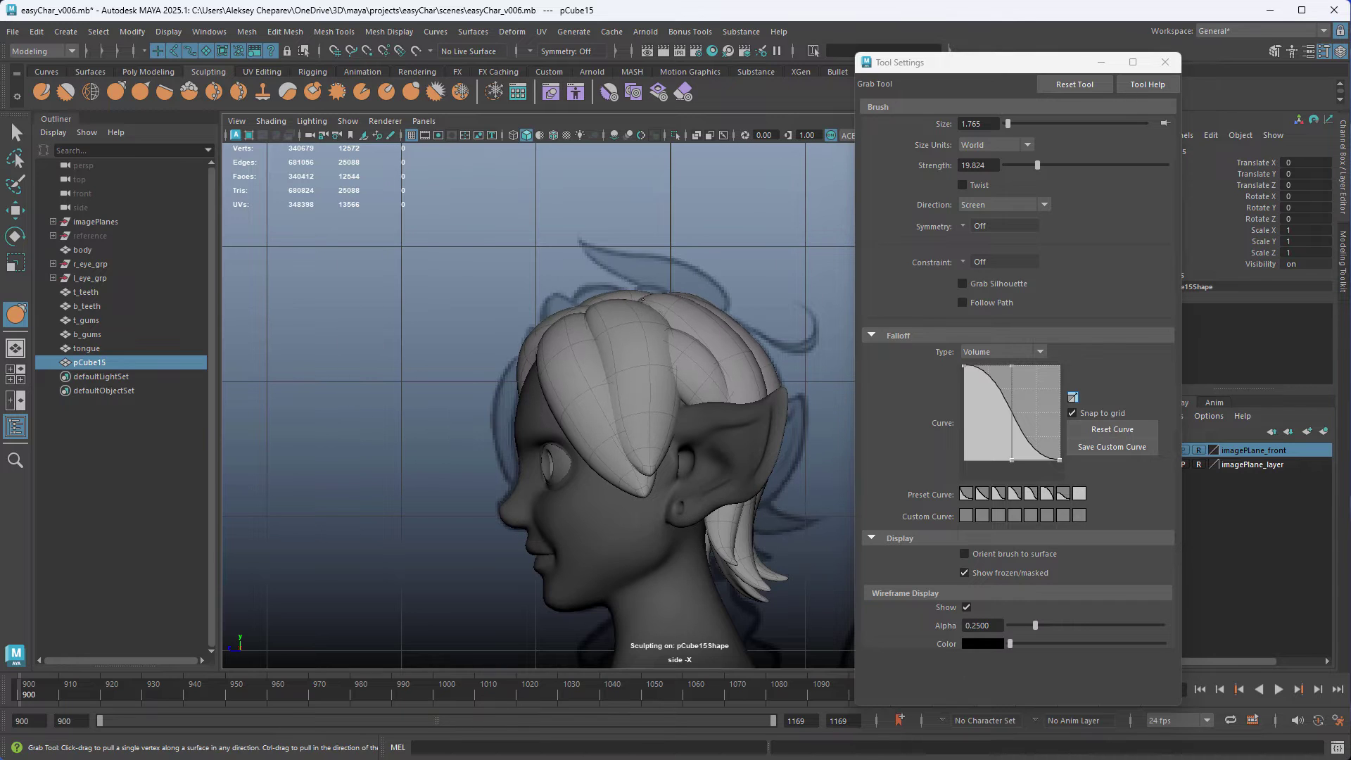
Step: Reduce the Grab brush size to 1.106 for shaping the hair outline in the side view
middle_click_drag(741, 346, 700, 341, "alt")
key("b")
mouse_move(700, 347)
left_mouse_down()
mouse_move(617, 346)
mouse_move(624, 303)
left_mouse_up()
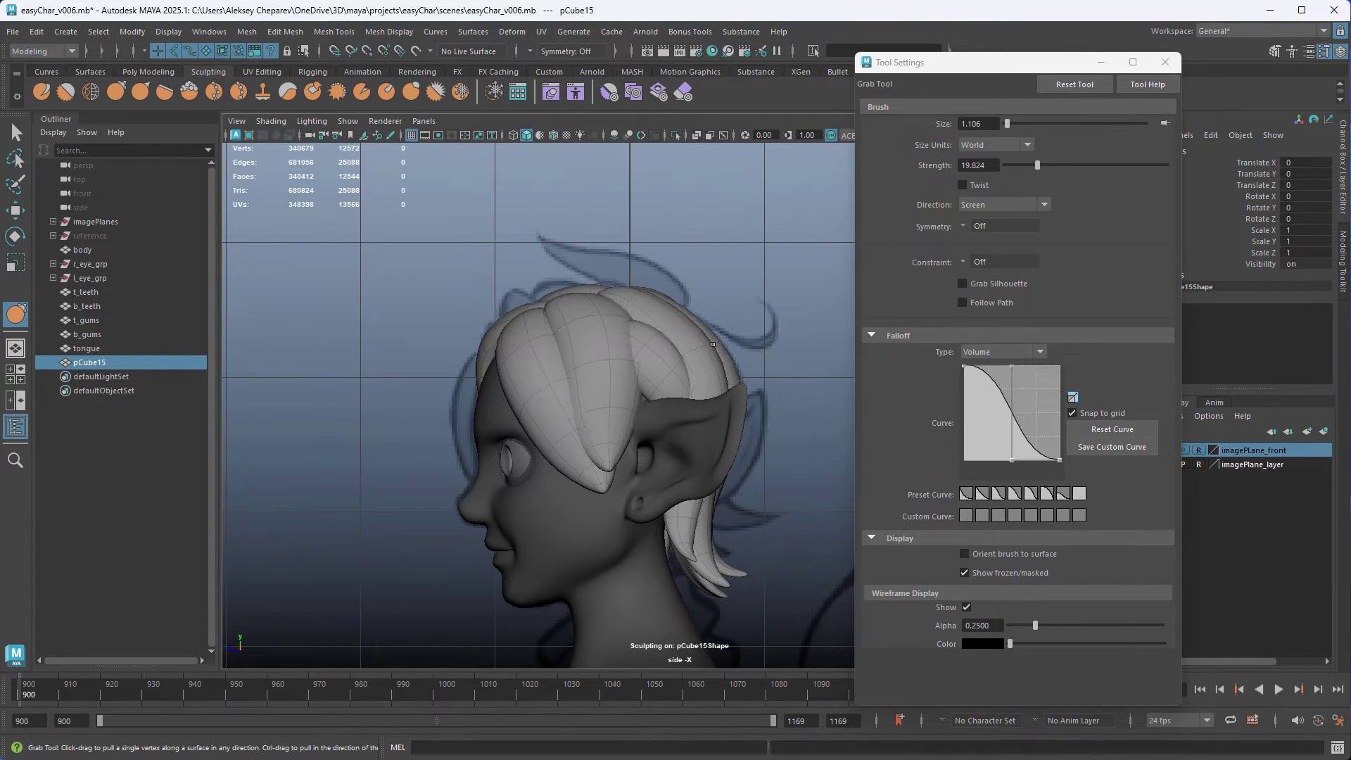
Step: Return to the perspective view, exit the Grab tool, close its settings and deselect the hair mesh
key("space")
key("space")
mouse_move(781, 382)
left_mouse_down("alt")
mouse_move(855, 416)
mouse_move(1070, 429)
mouse_move(574, 373)
mouse_move(603, 306)
mouse_move(621, 307)
mouse_move(579, 302)
mouse_move(563, 334)
mouse_move(642, 386)
left_mouse_up("alt")
key("w")
left_click(1164, 63)
left_click(803, 225)
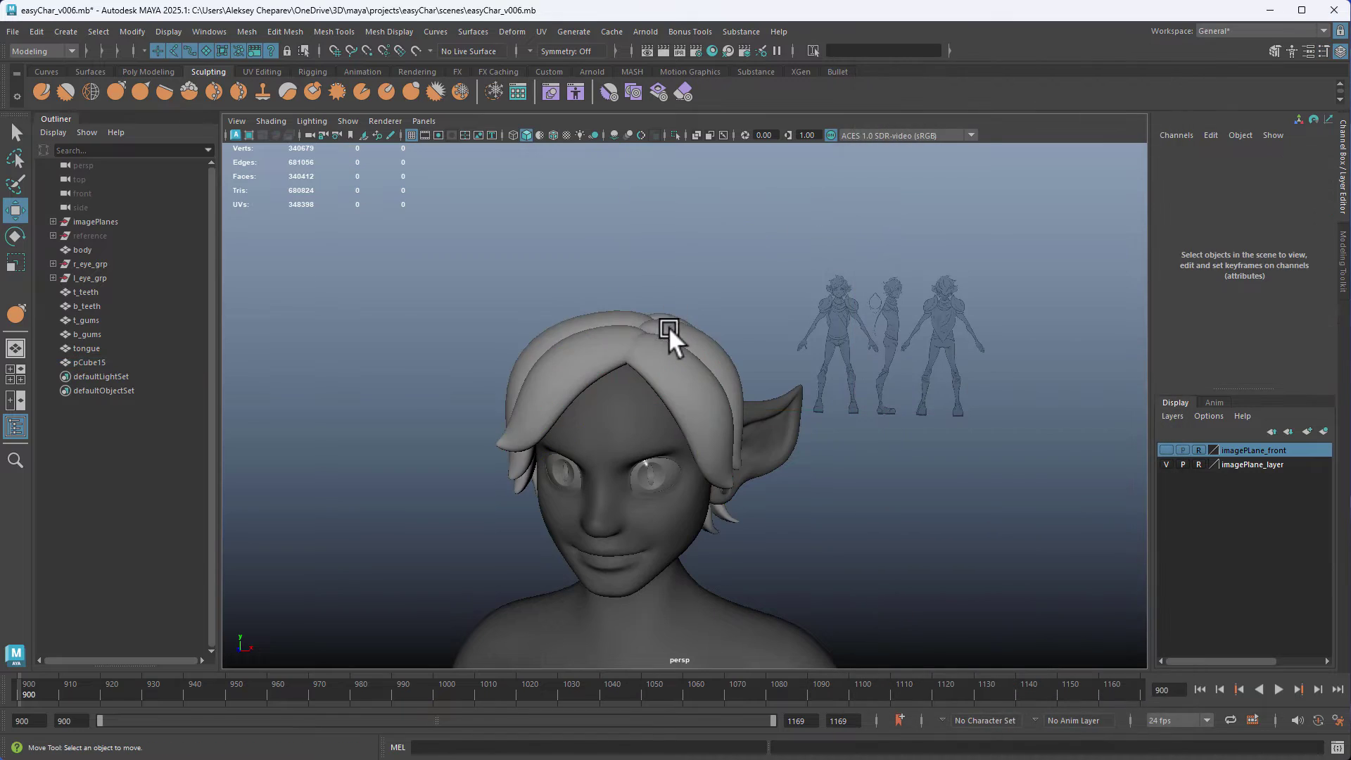
Step: Select the hair mesh, turn off its smooth preview and apply one level of Smooth to its geometry
left_click(677, 330)
left_click_drag(676, 330, 552, 294, "alt")
key("1")
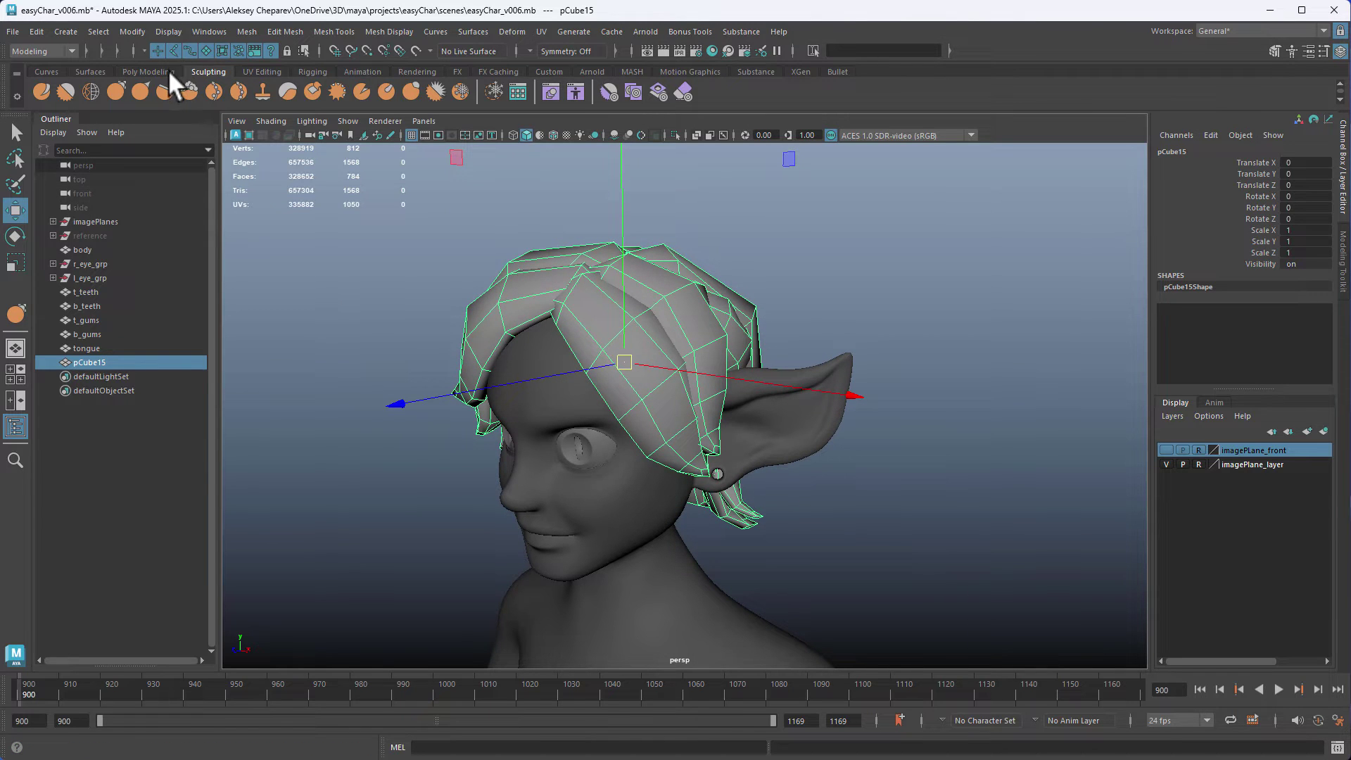
left_click(146, 71)
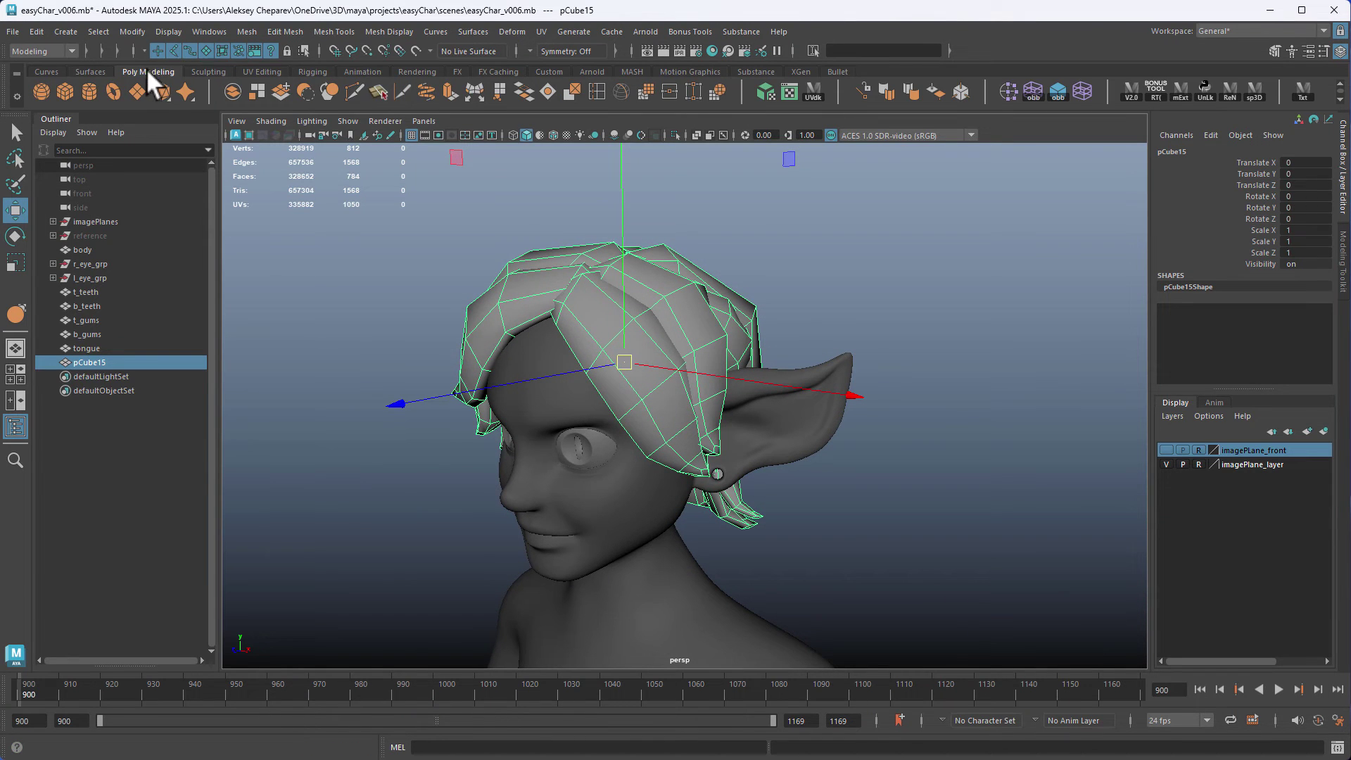
left_click(326, 87)
left_click(770, 286)
left_click(674, 322)
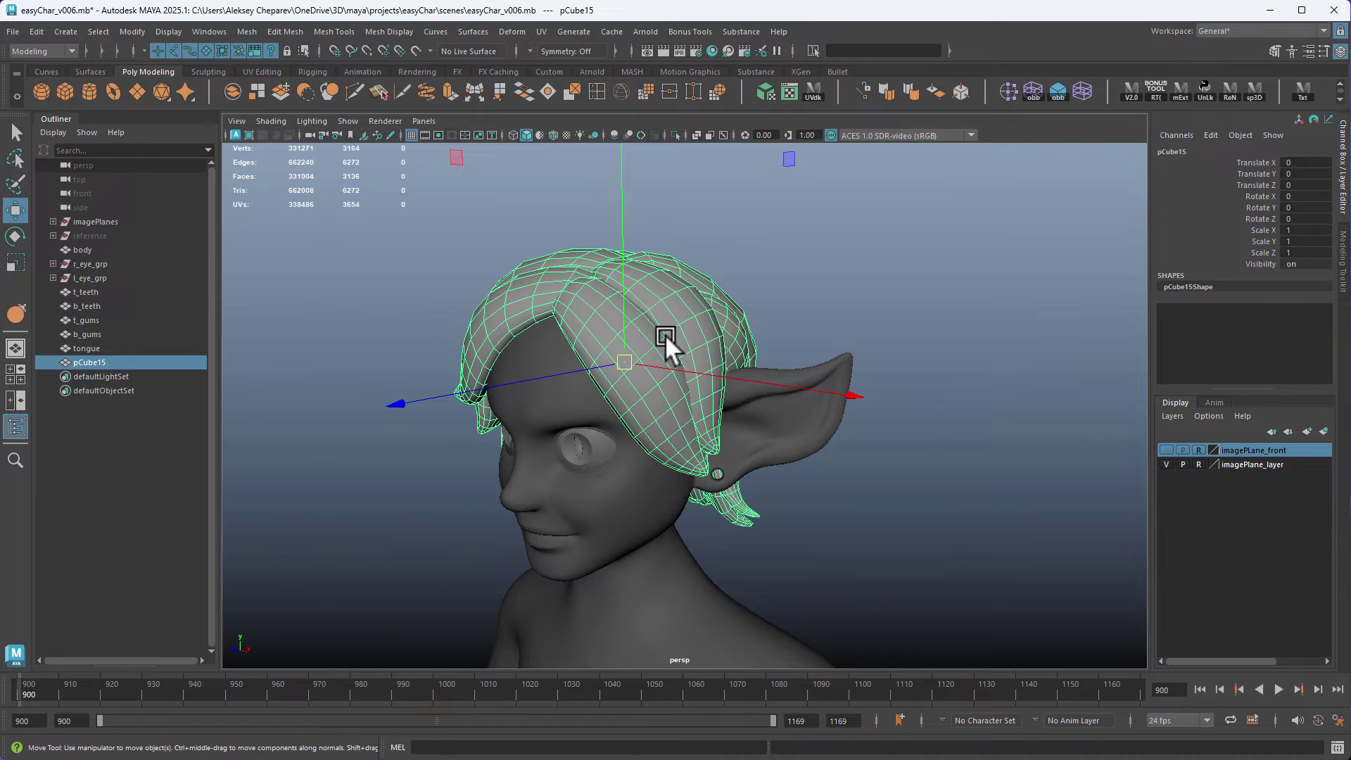
Step: Activate the Grab tool on the smoothed hair mesh and set its falloff type to Surface
left_click_drag(664, 334, 602, 210, "alt")
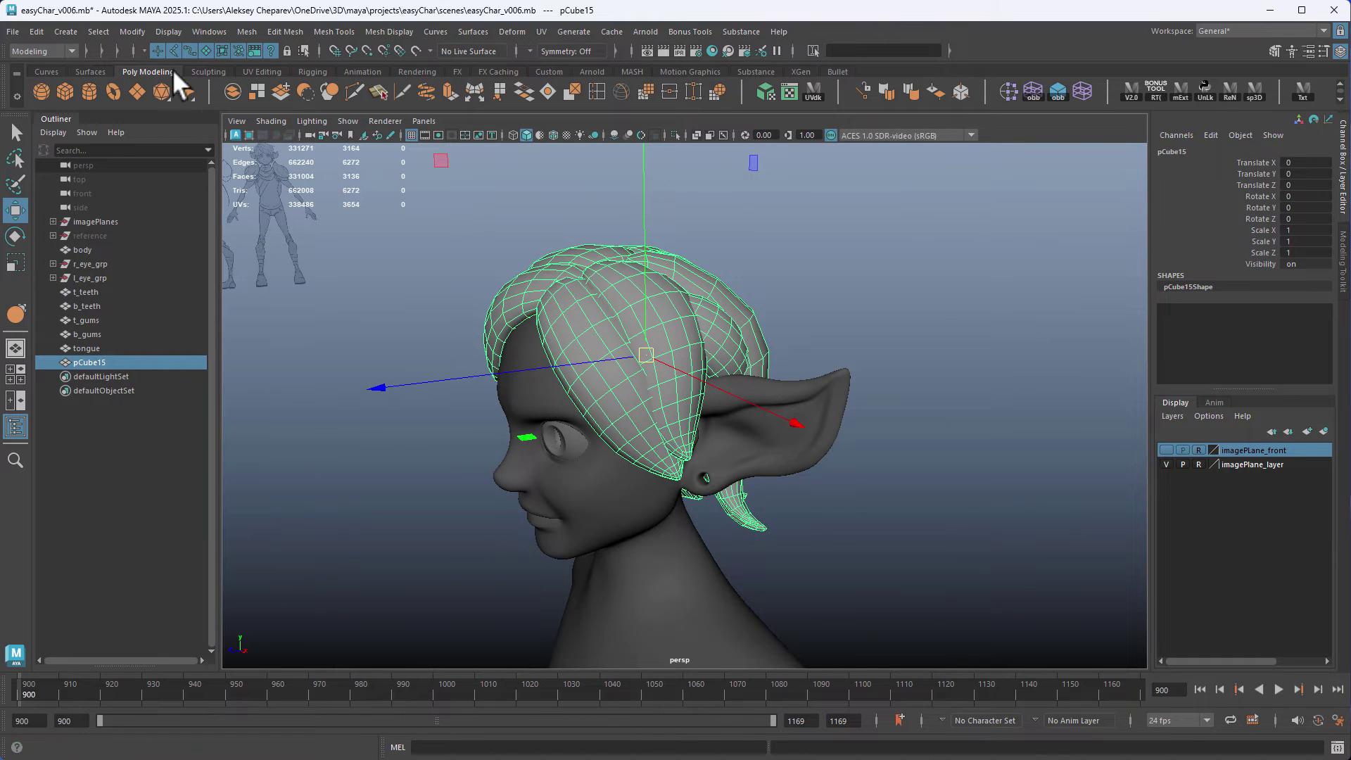
left_click(208, 71)
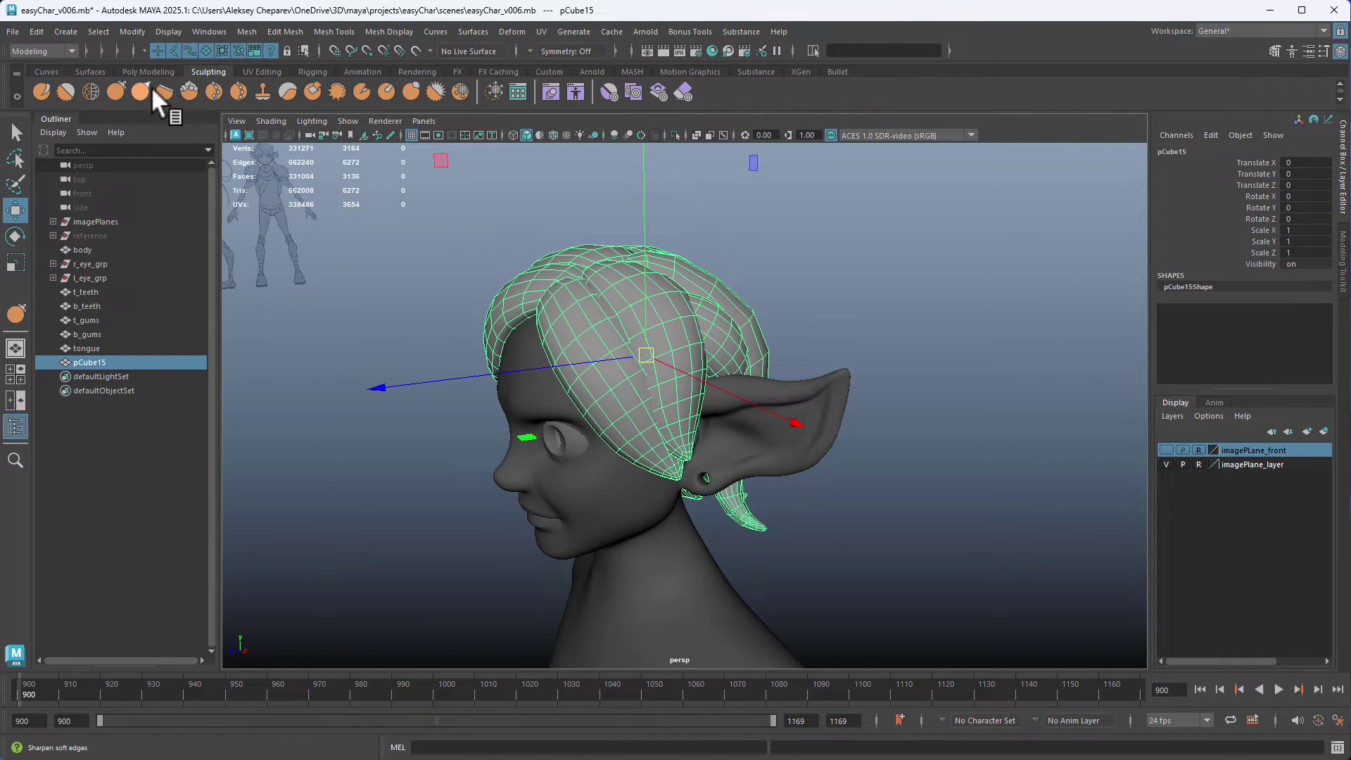
double_click(112, 90)
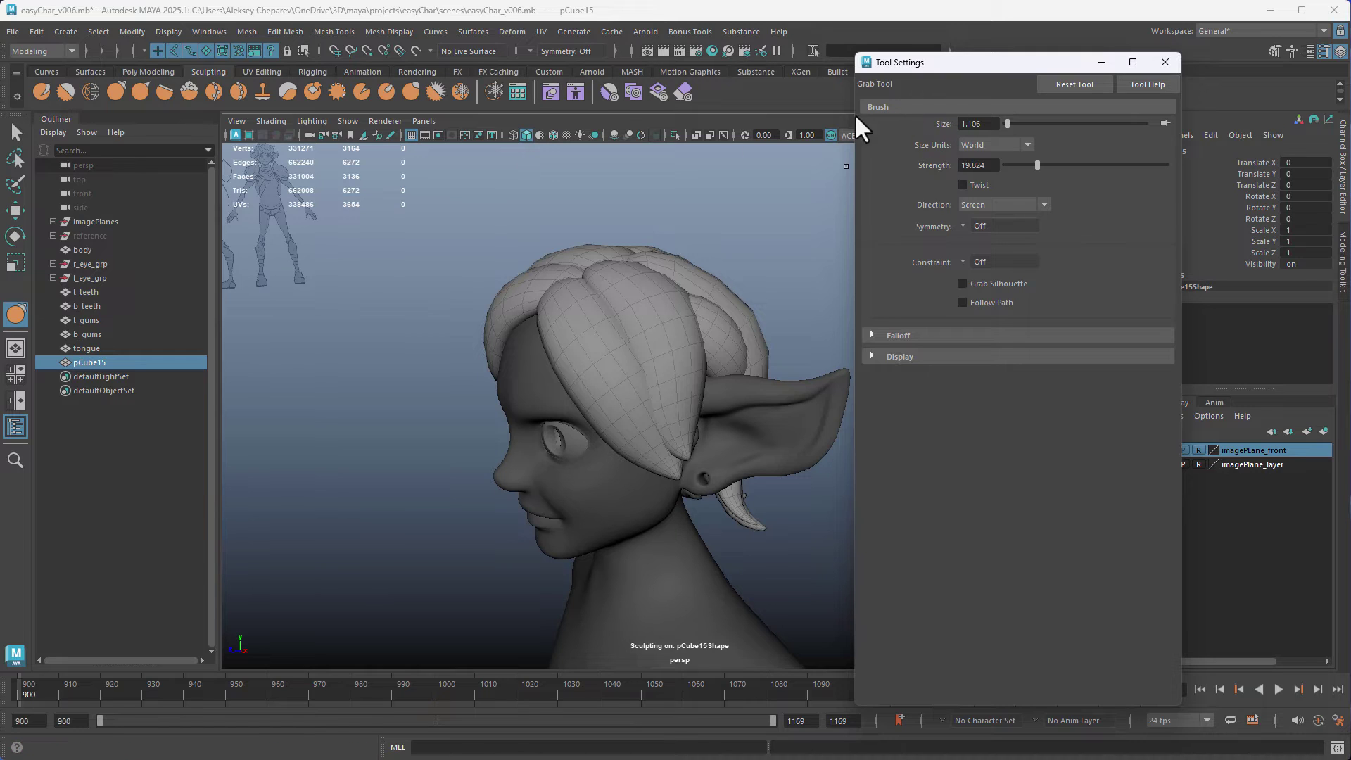
left_click(901, 335)
left_click(998, 352)
left_click(991, 378)
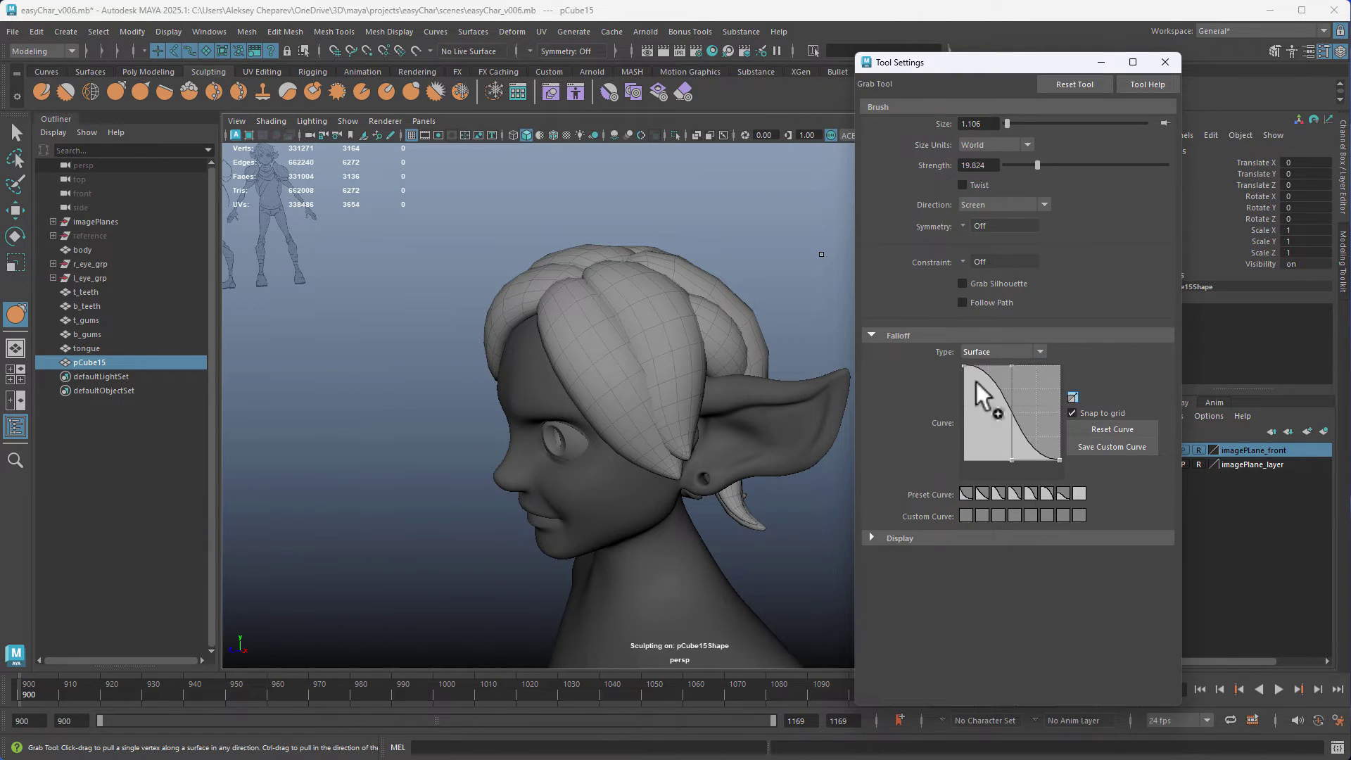
Step: Set the Grab brush size to 0.499 and refine the strands around the ears and the back of the head
left_click_drag(674, 423, 521, 415, "alt")
middle_click_drag(680, 374, 648, 380, "alt")
left_click_drag(648, 380, 645, 320, "alt")
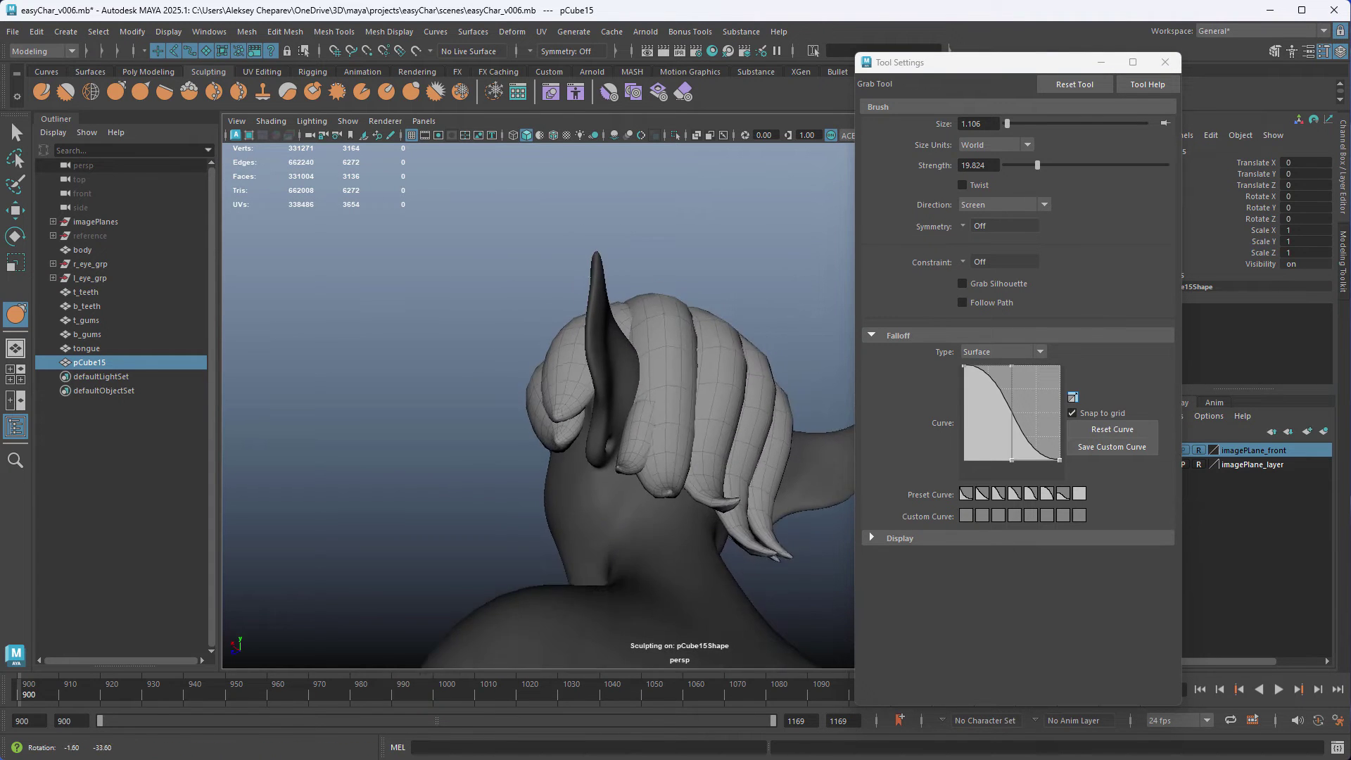
right_click_drag(645, 352, 697, 366, "alt")
mouse_move(655, 380)
left_mouse_down("alt")
mouse_move(674, 388)
mouse_move(563, 388)
mouse_move(663, 387)
mouse_move(707, 366)
left_mouse_up("alt")
key("b")
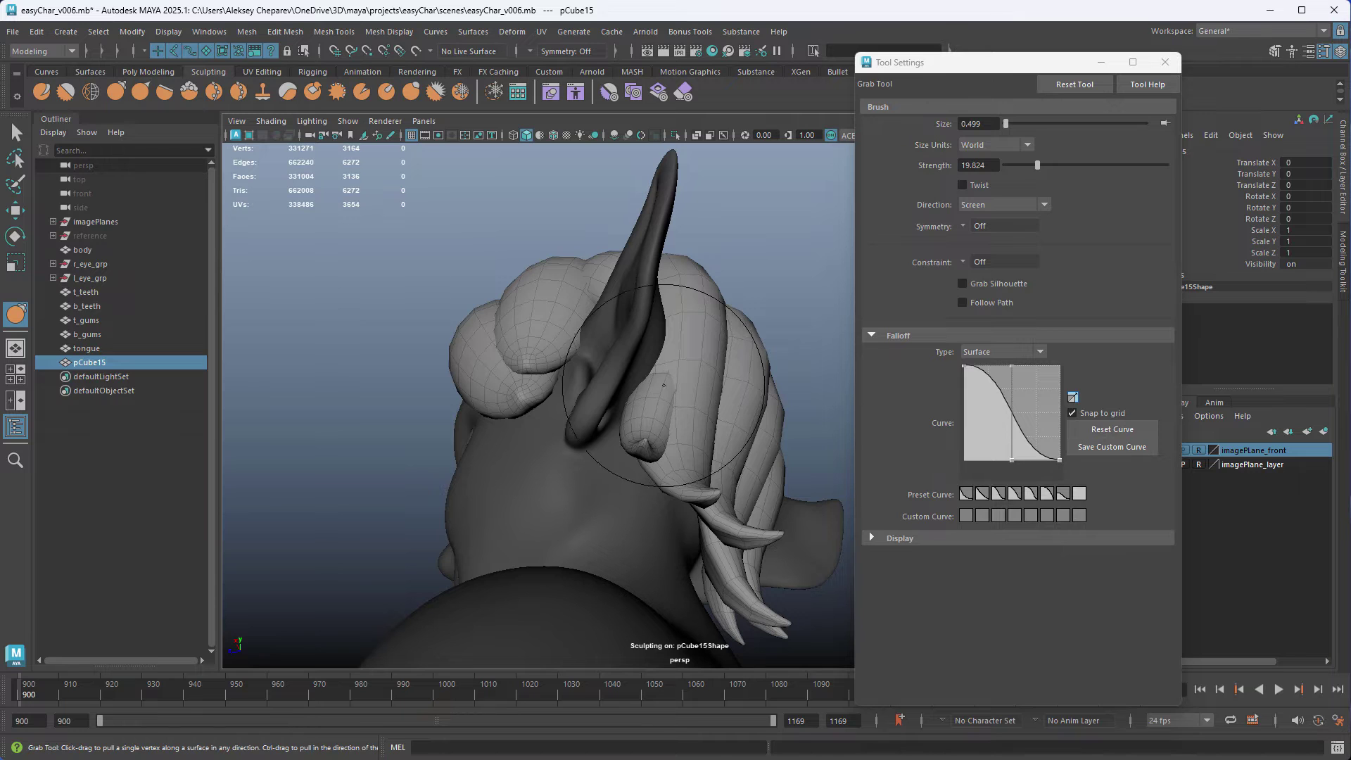
mouse_move(686, 399)
left_mouse_down("alt")
mouse_move(614, 361)
mouse_move(631, 410)
mouse_move(701, 420)
mouse_move(609, 392)
mouse_move(673, 443)
mouse_move(626, 425)
mouse_move(636, 458)
mouse_move(674, 487)
mouse_move(660, 434)
mouse_move(674, 399)
left_mouse_up("alt")
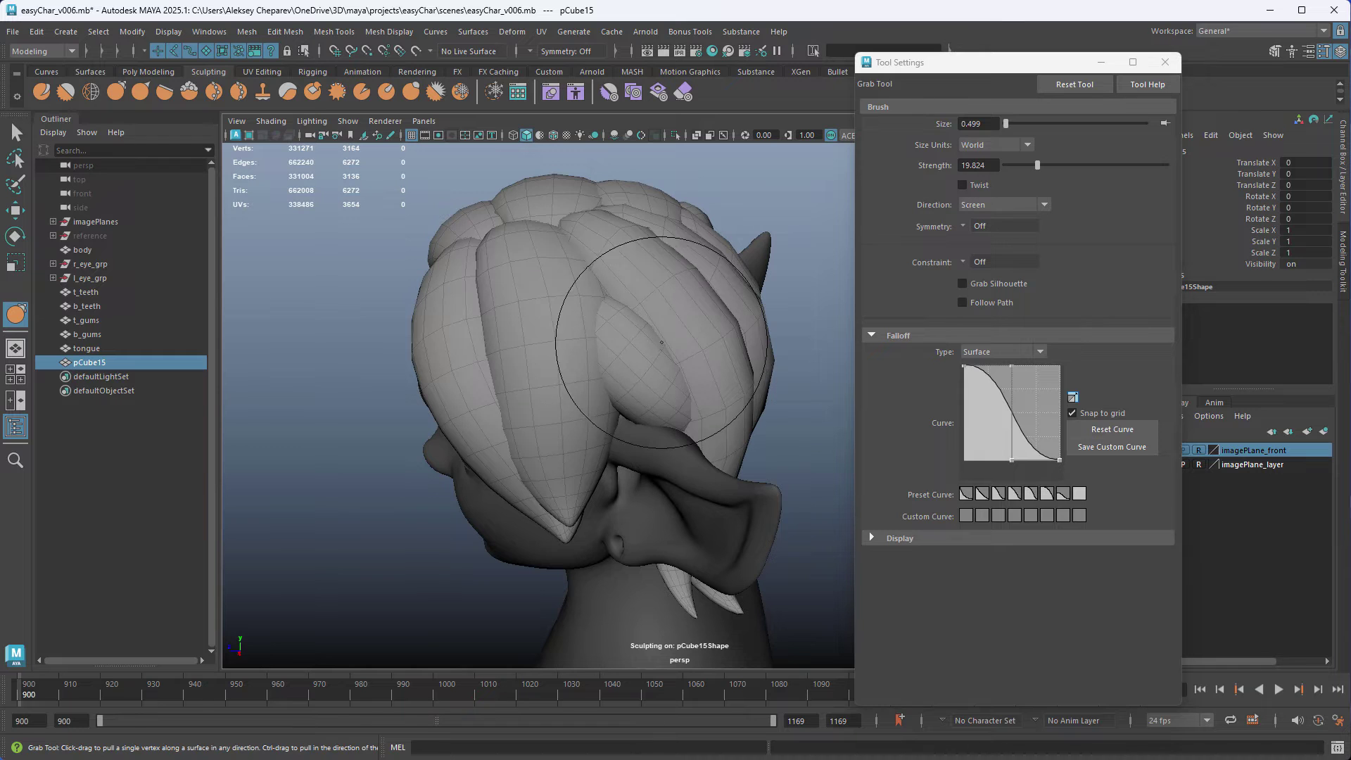
mouse_move(619, 303)
left_mouse_down("alt")
mouse_move(619, 422)
mouse_move(648, 450)
mouse_move(681, 385)
left_mouse_up("alt")
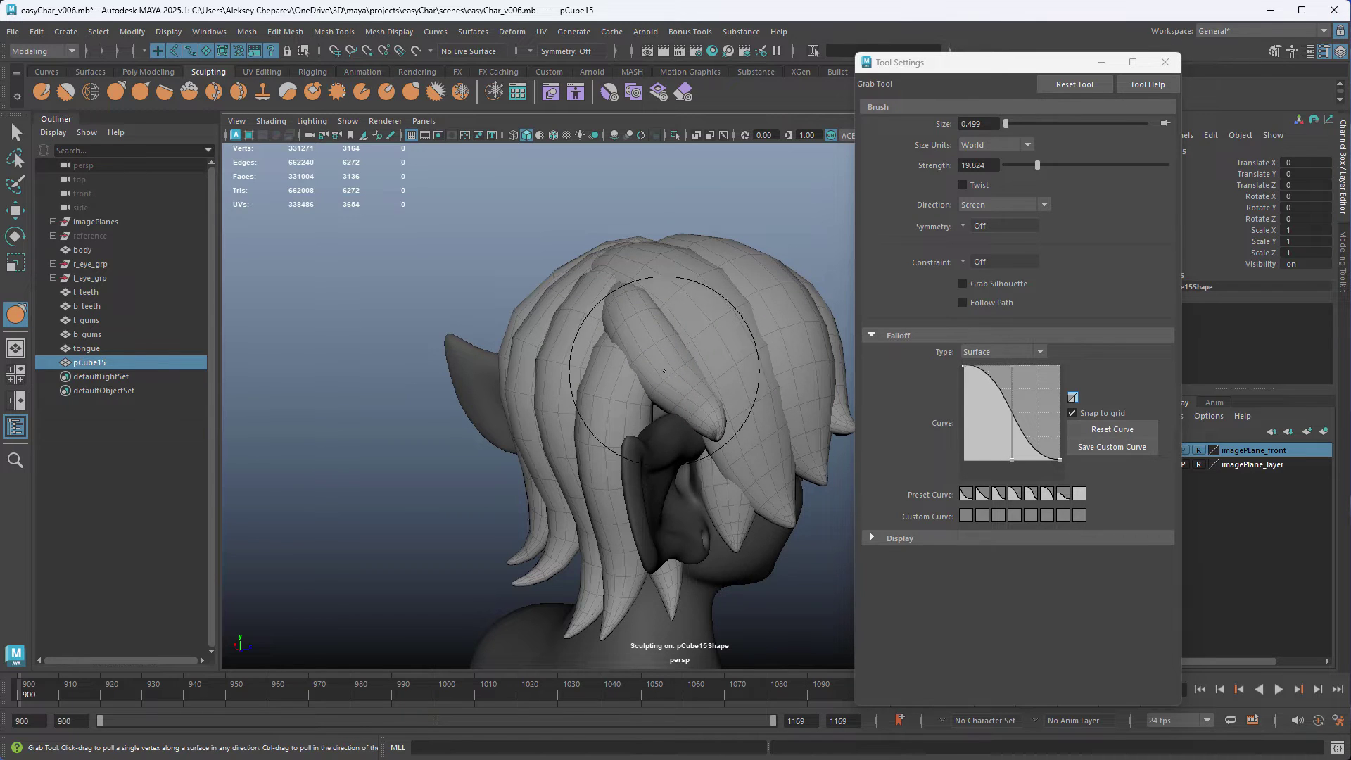
left_click_drag(655, 410, 658, 402, "alt")
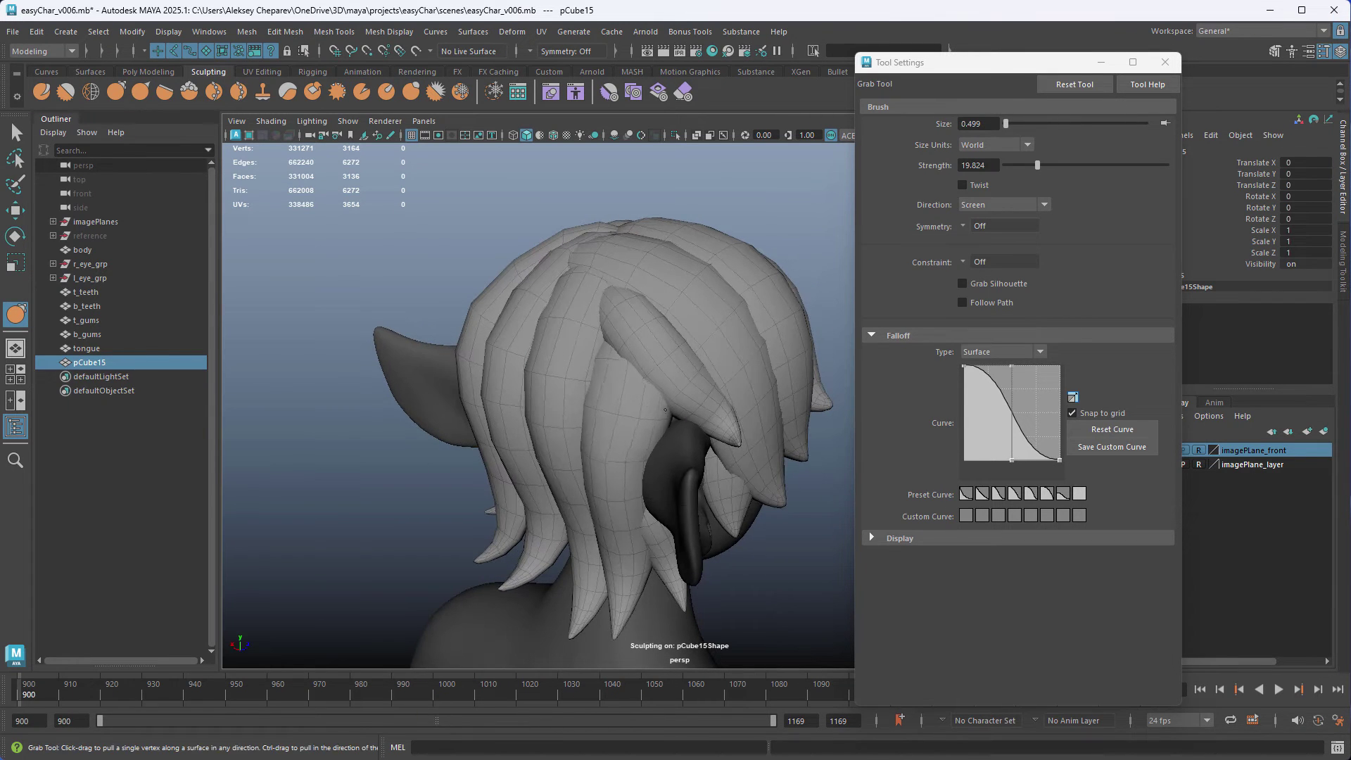
left_click_drag(717, 355, 485, 369, "alt")
Step: Leave the Grab tool, close the tool settings and look at the hair mesh from underneath
key("w")
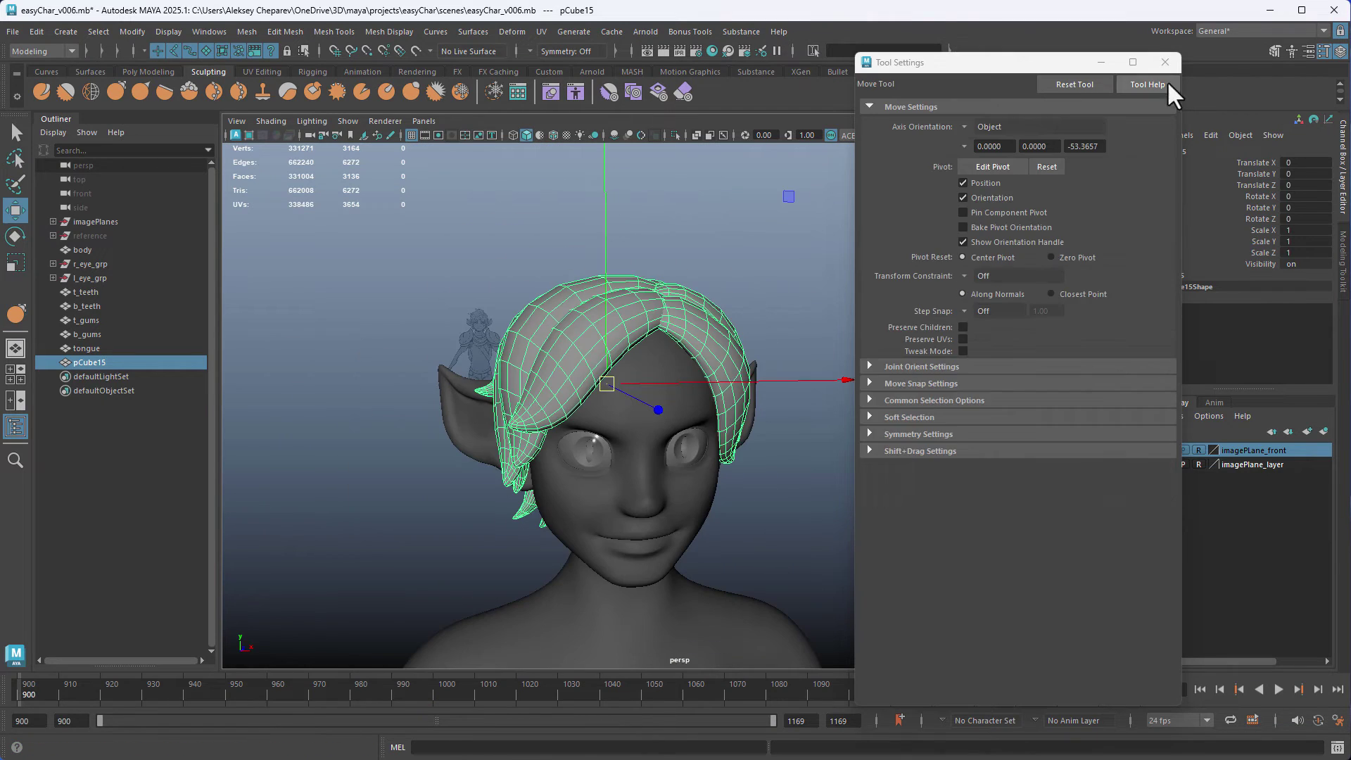
left_click(1165, 62)
left_click_drag(862, 321, 892, 444, "alt")
key("q")
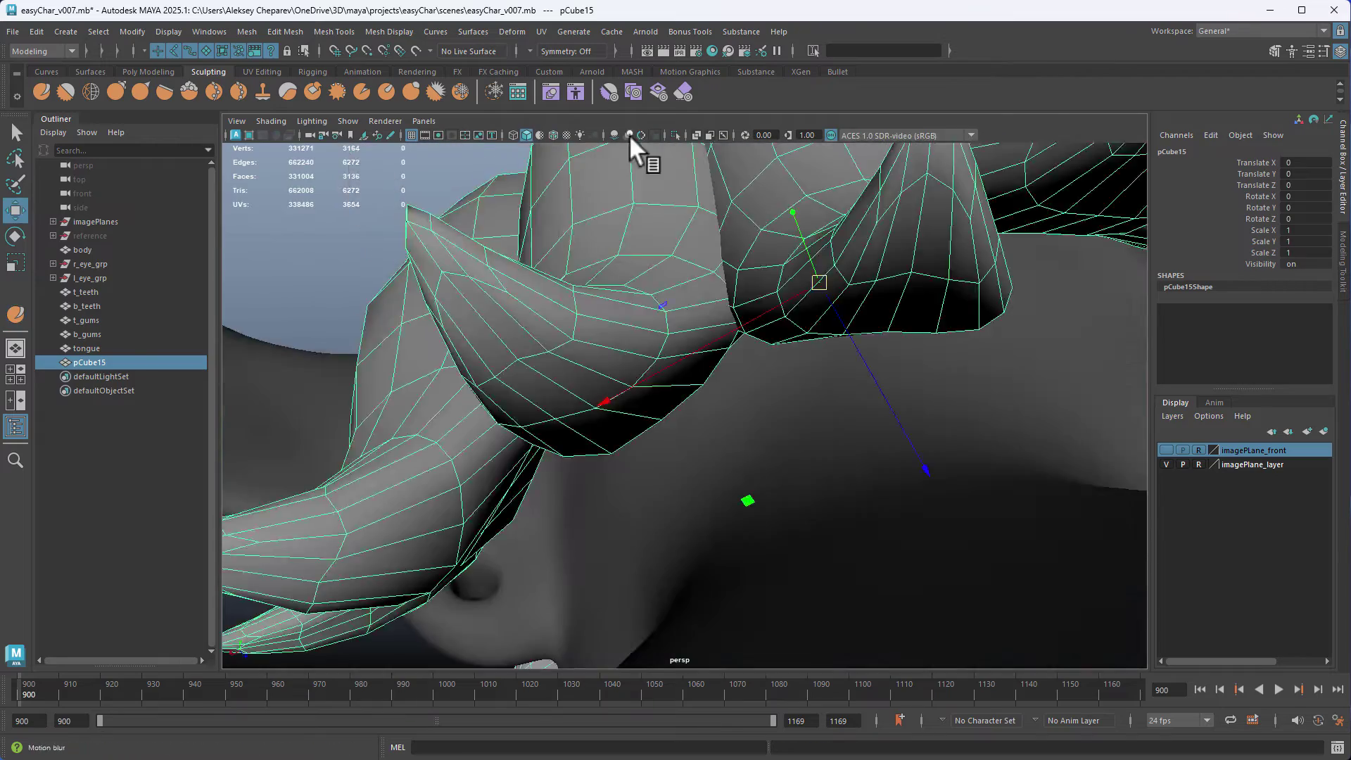
Step: Isolate the hair mesh and sculpt its strands with the Sculpt and Bulge tools
left_click(674, 135)
mouse_move(675, 394)
left_mouse_down("alt")
mouse_move(700, 447)
mouse_move(851, 296)
left_mouse_up("alt")
mouse_move(596, 404)
left_mouse_down("alt")
mouse_move(493, 401)
mouse_move(675, 394)
left_mouse_up("alt")
double_click(41, 90)
left_click(411, 91)
left_click_drag(731, 303, 633, 303, "alt")
left_click_drag(899, 191, 896, 192)
mouse_move(563, 450)
left_mouse_down("alt")
mouse_move(523, 457)
mouse_move(499, 518)
mouse_move(436, 341)
mouse_move(338, 450)
left_mouse_up("alt")
left_click(42, 92)
mouse_move(620, 387)
middle_mouse_down("alt")
mouse_move(628, 447)
mouse_move(637, 423)
middle_mouse_up("alt")
left_click(1055, 88)
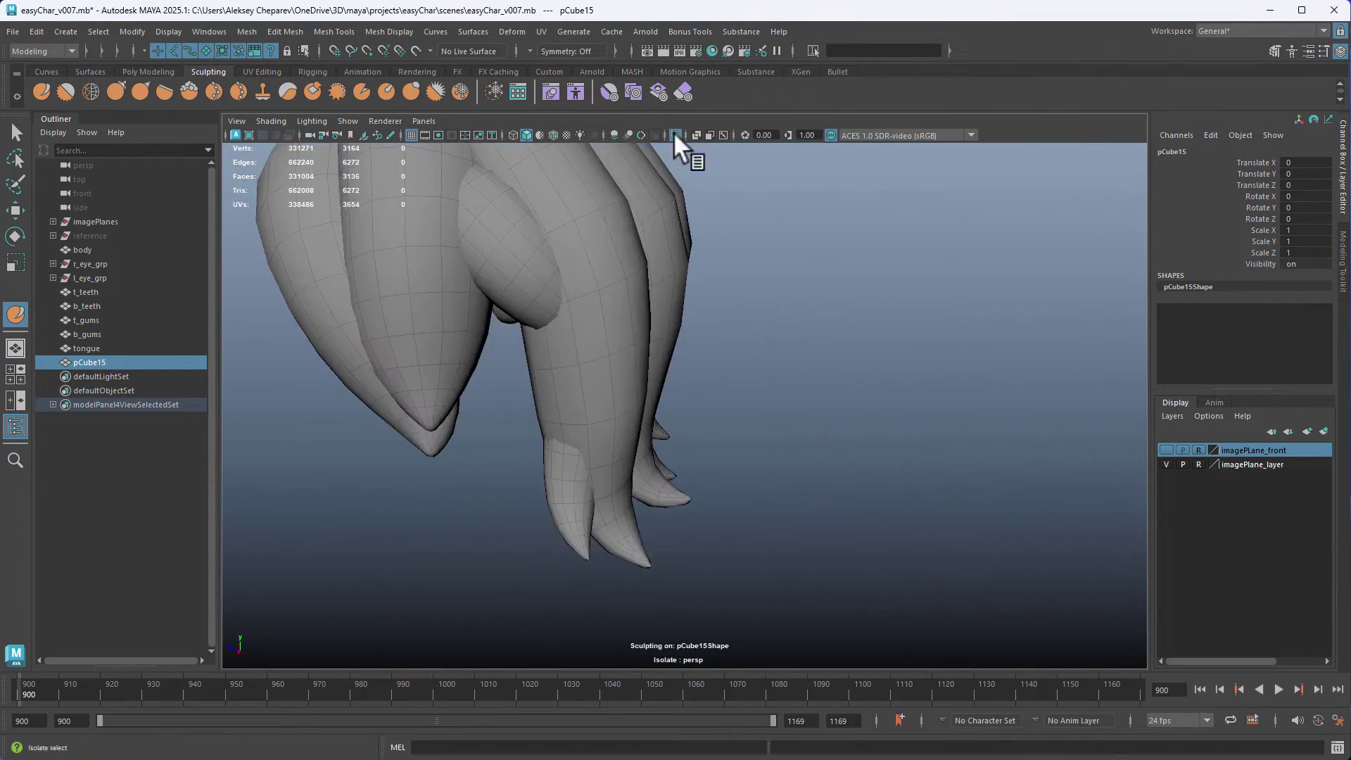
Step: Show the whole character again and activate the Grab tool on the hair in side view, adjusting its brush size
left_click(673, 135)
key("space")
left_click(115, 92)
double_click(16, 314)
key("space")
key("space")
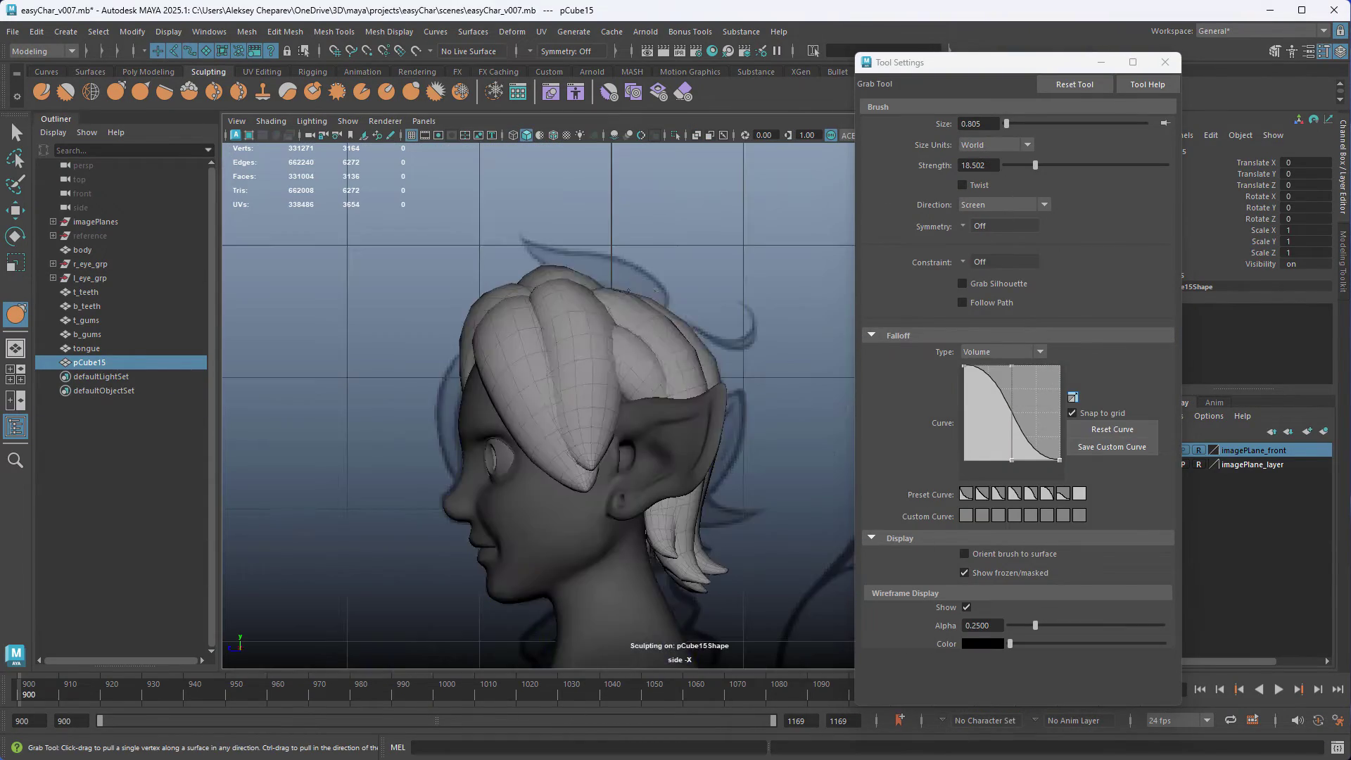
key("space")
key("space")
mouse_move(647, 375)
left_mouse_down("alt")
mouse_move(513, 410)
mouse_move(708, 354)
left_mouse_up("alt")
key("b")
mouse_move(708, 353)
left_mouse_down()
mouse_move(725, 353)
mouse_move(689, 353)
left_mouse_up()
Step: Refine the side and back hair strands with the Grab tool at brush size 0.407, and close the tool settings
mouse_move(688, 353)
left_mouse_down("alt")
mouse_move(594, 459)
mouse_move(693, 422)
left_mouse_up("alt")
middle_click_drag(693, 422, 660, 395, "alt")
left_click_drag(661, 395, 520, 400, "alt")
right_click_drag(520, 400, 547, 400, "alt")
mouse_move(547, 400)
left_mouse_down("alt")
mouse_move(612, 429)
mouse_move(535, 450)
left_mouse_up("alt")
right_click_drag(472, 450, 498, 455, "alt")
key("b")
mouse_move(498, 455)
left_mouse_down()
mouse_move(485, 455)
mouse_move(509, 496)
mouse_move(535, 422)
mouse_move(633, 366)
mouse_move(724, 347)
mouse_move(596, 402)
mouse_move(610, 366)
mouse_move(487, 321)
left_mouse_up()
key("w")
key("y")
left_click(43, 93)
key("w")
middle_click_drag(563, 330, 602, 340, "alt")
left_click_drag(602, 340, 697, 408, "alt")
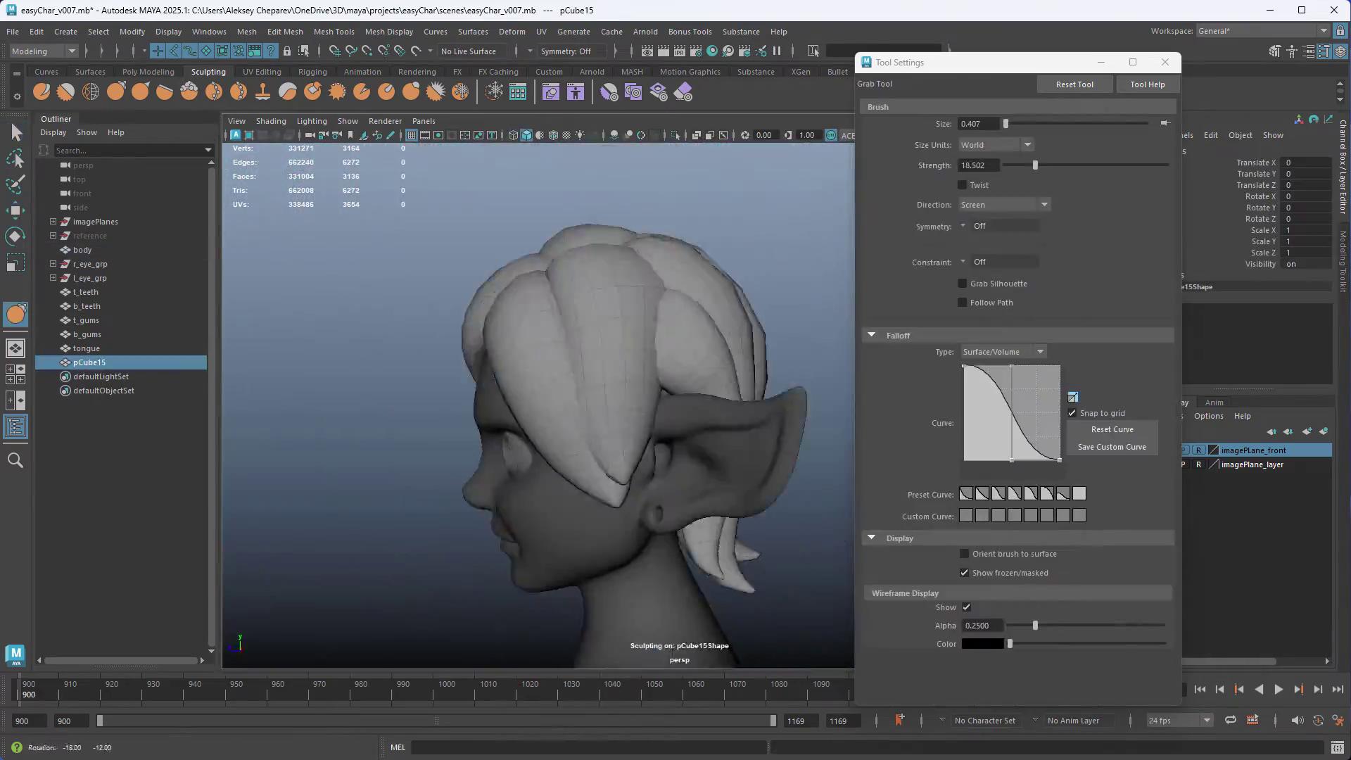
left_click_drag(492, 443, 615, 446, "alt")
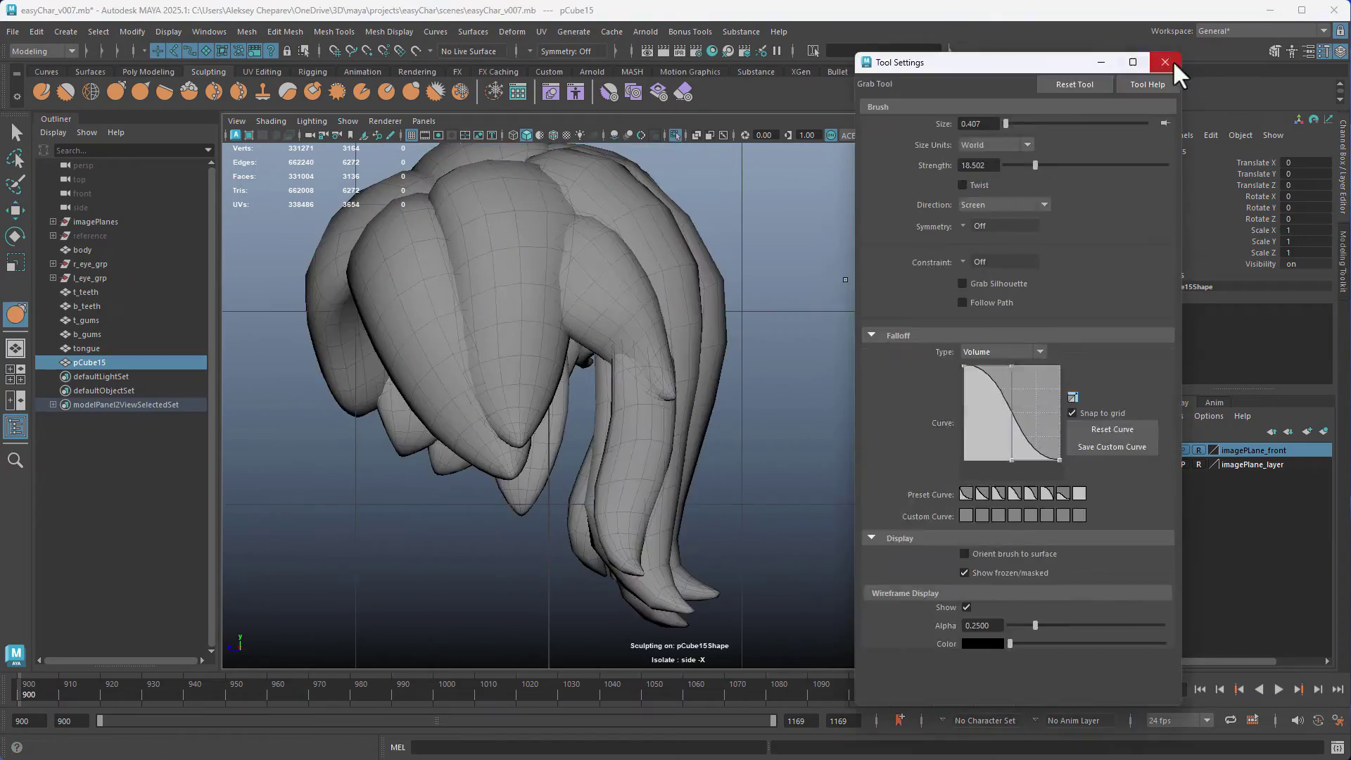
left_click(1165, 62)
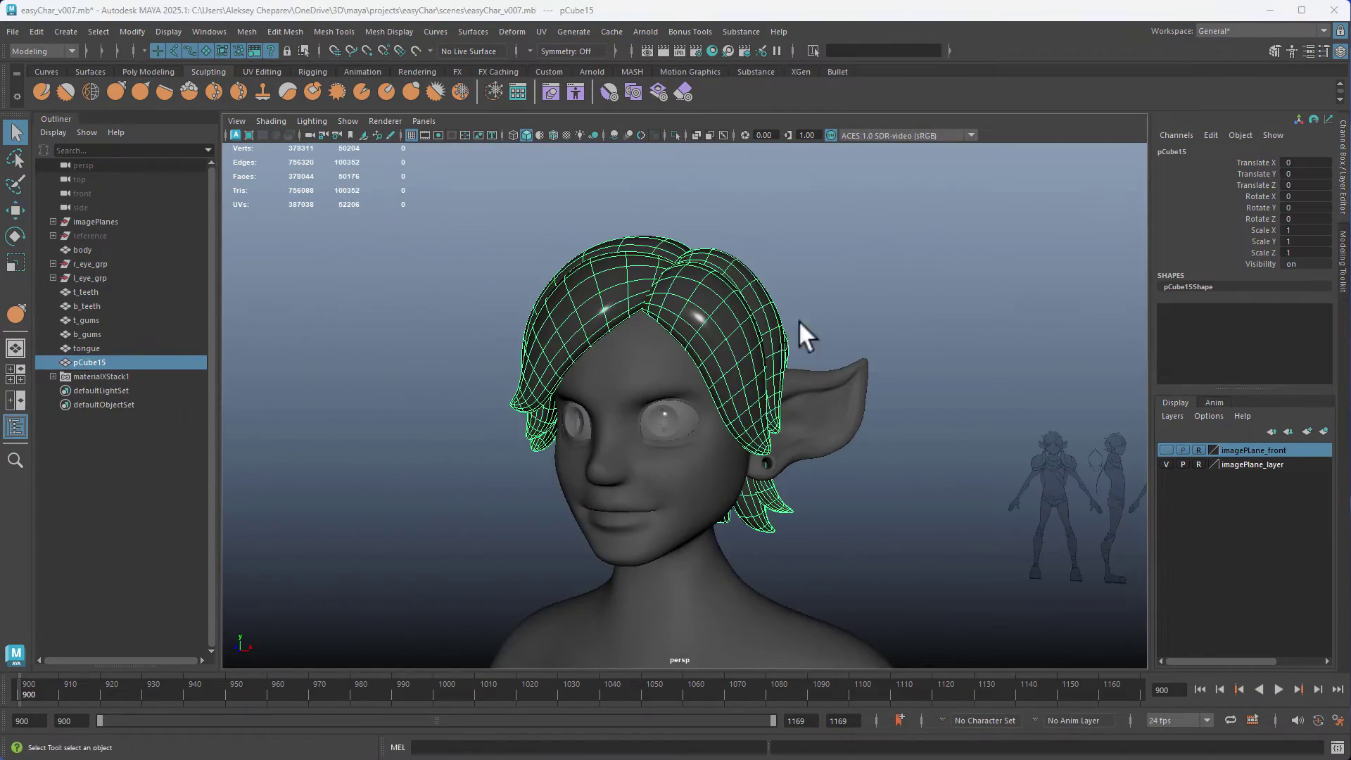
Step: Deselect the hair, switch to the front view and create a polygon cube above the head near X 0.43, Y 17.788
left_click(846, 313)
right_click_drag(845, 310, 880, 407, "alt")
mouse_move(881, 407)
left_mouse_down("alt")
mouse_move(826, 395)
mouse_move(888, 395)
left_mouse_up("alt")
key("space")
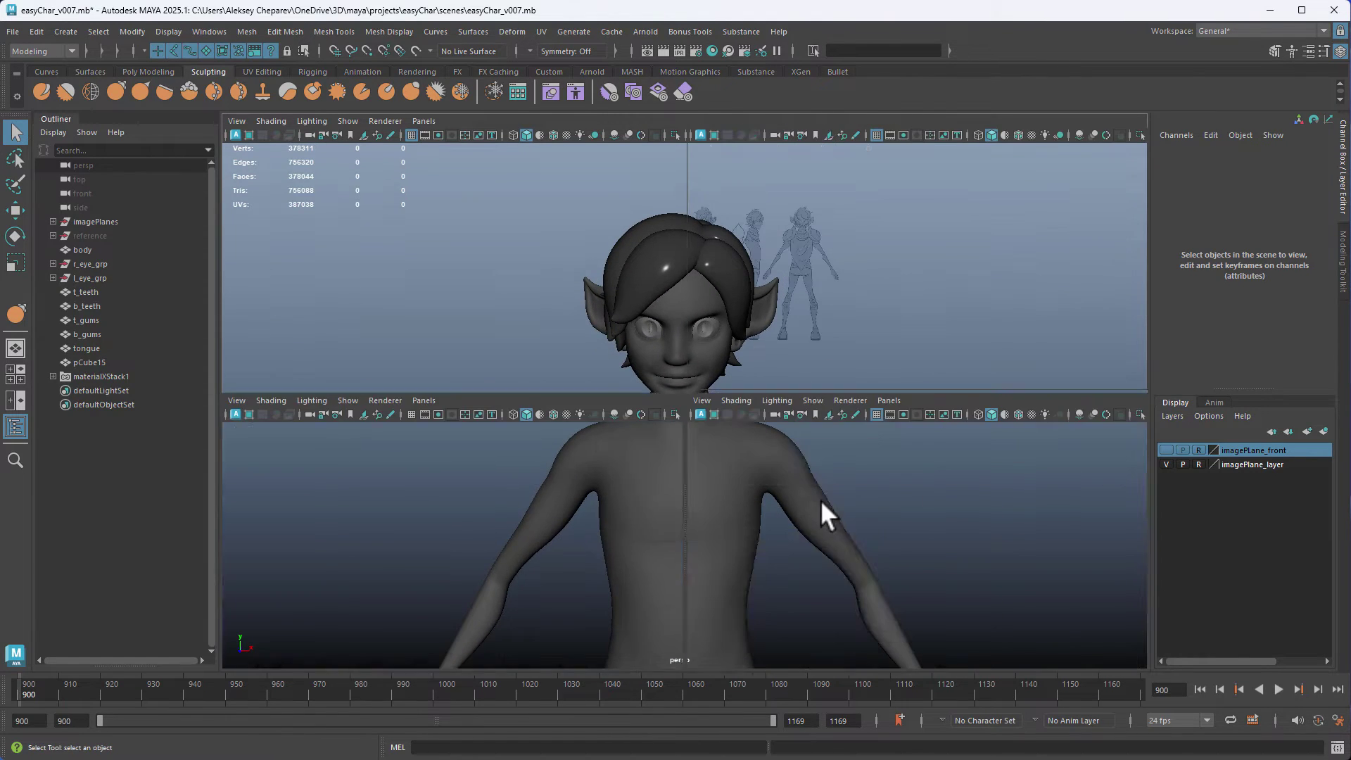
key("space")
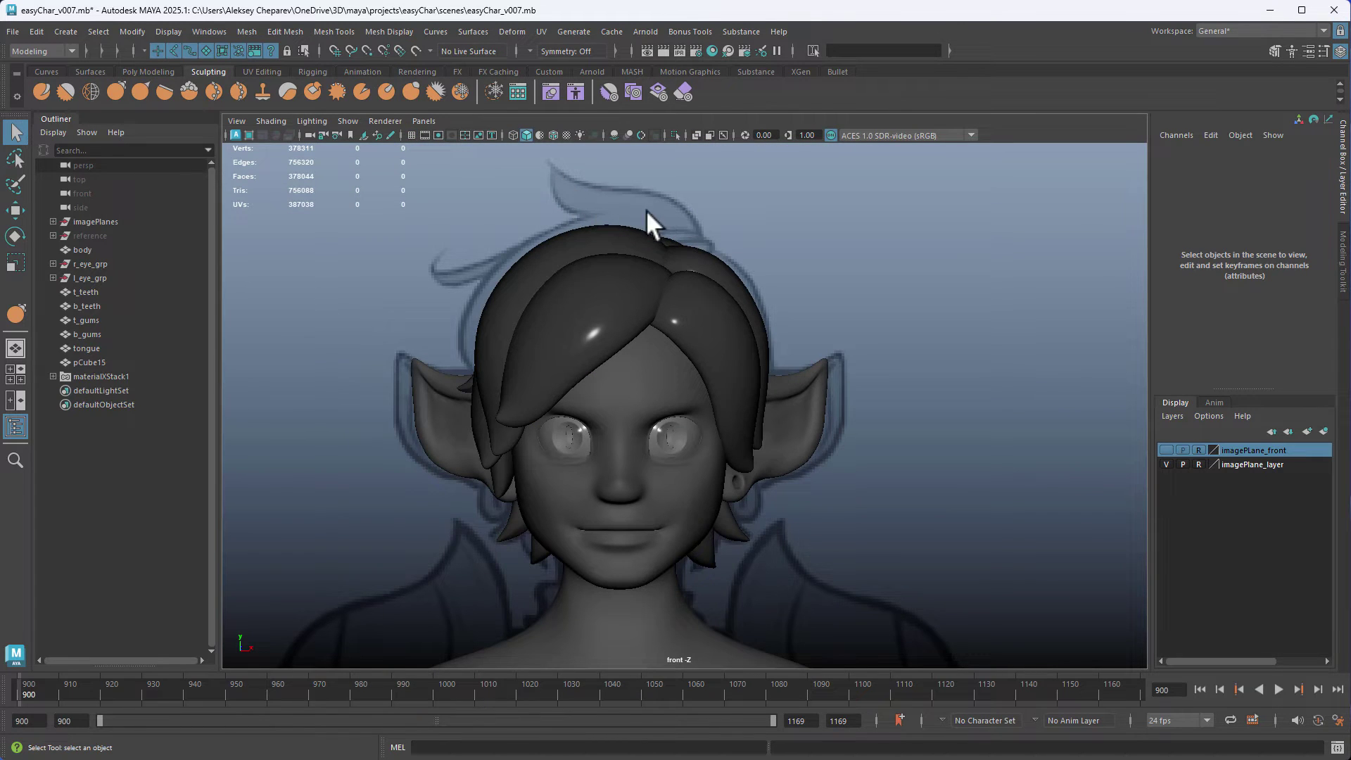
middle_click_drag(646, 209, 622, 233, "alt")
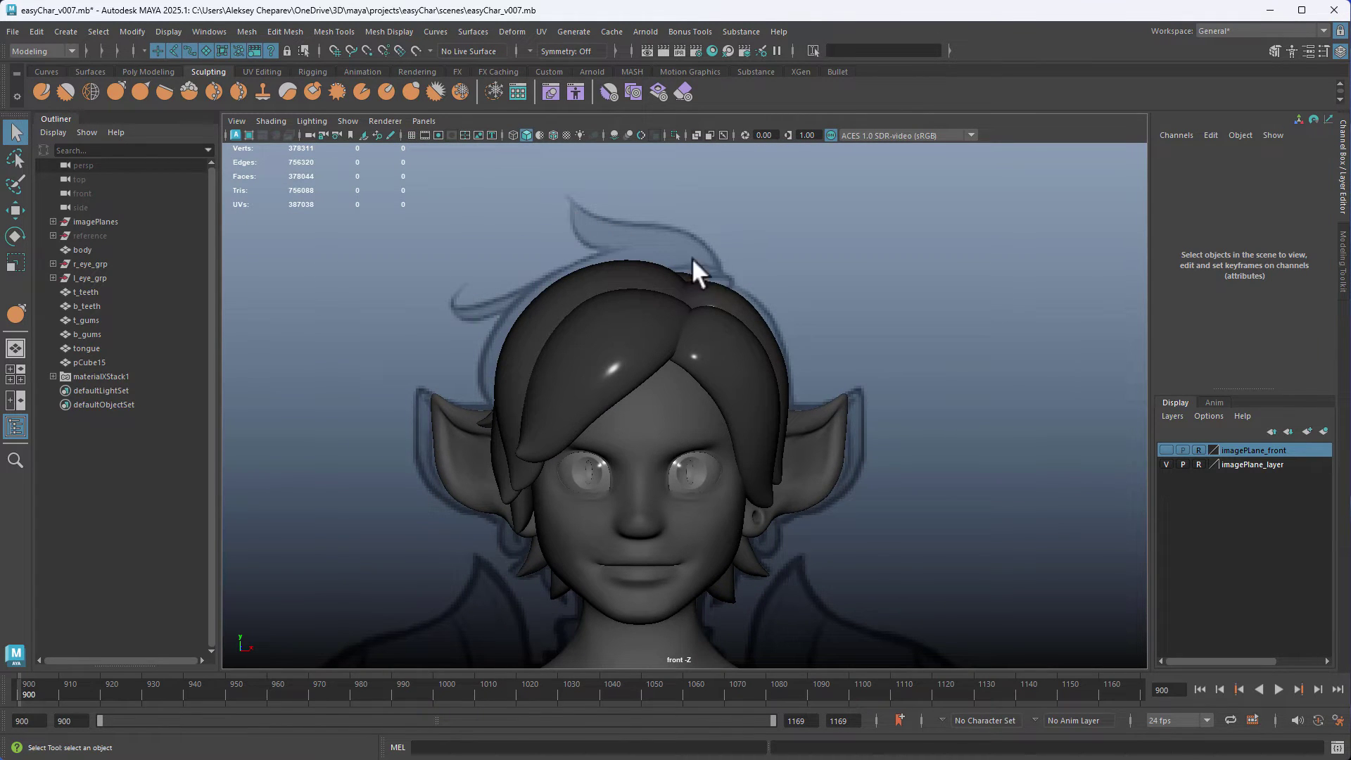
middle_click_drag(752, 293, 719, 309, "alt")
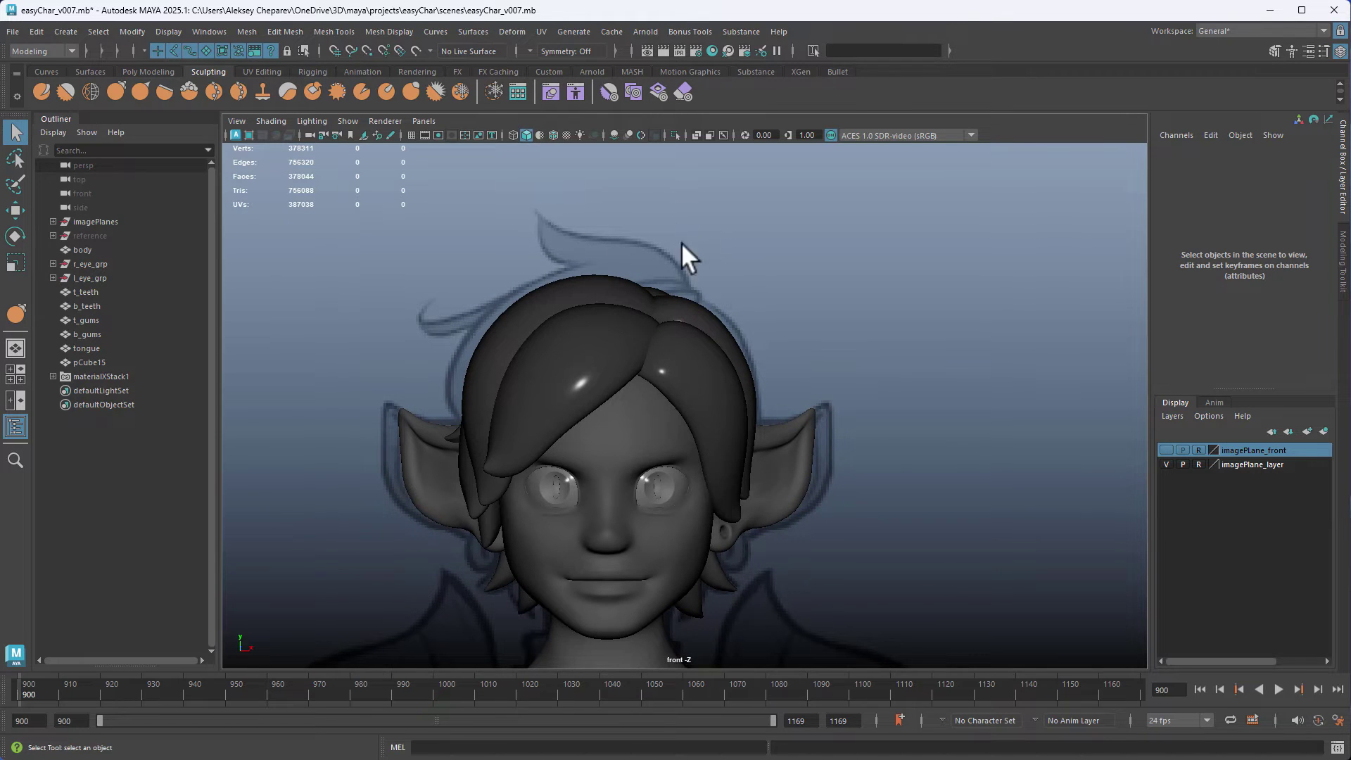
left_click(126, 71)
left_click(62, 89)
key("w")
middle_click_drag(699, 259, 736, 350)
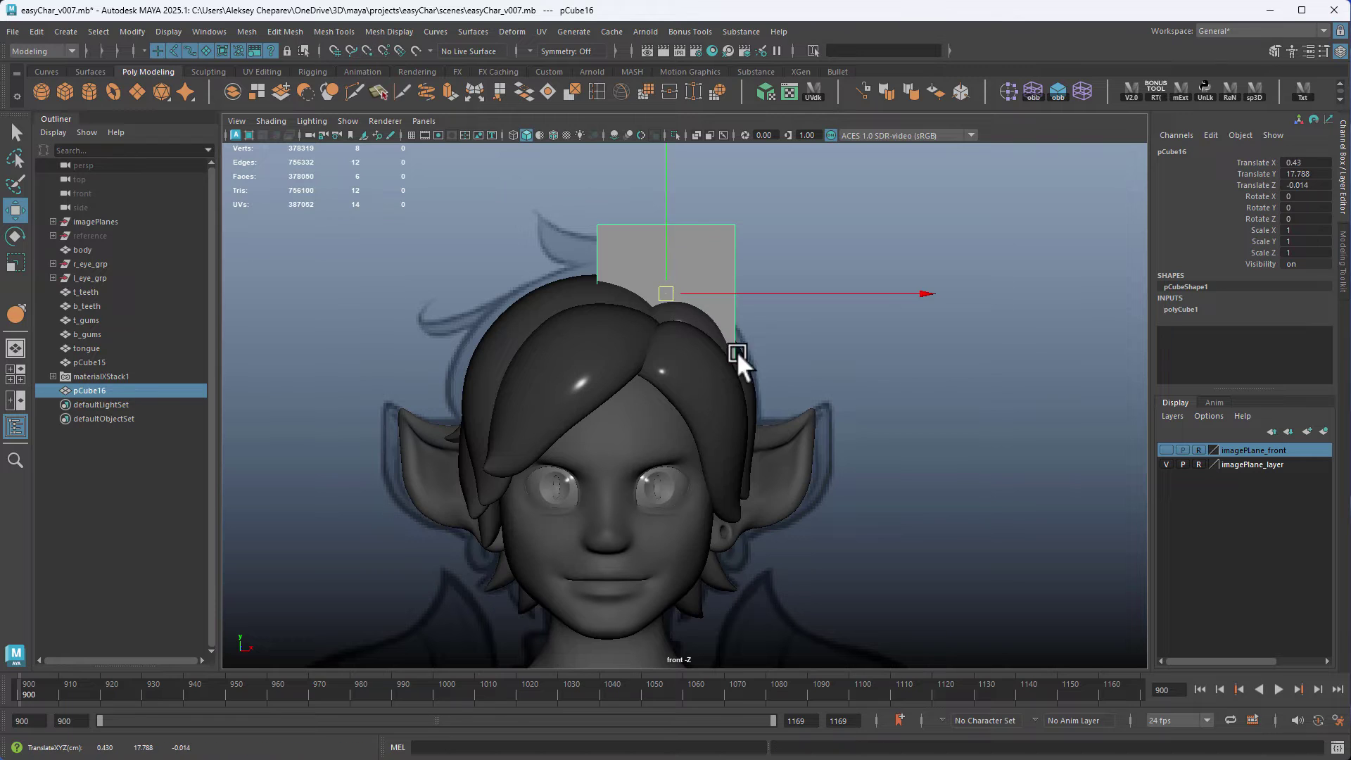
Step: Move the cube beside the hair at X 1.675, Y 18.701 and scale it to a long box of 2.271 × 0.636 × 0.636
key("r")
right_click_drag(845, 374, 784, 366, "alt")
middle_click_drag(784, 366, 777, 399, "alt")
key("w")
middle_click_drag(789, 417, 895, 338)
key("r")
middle_click_drag(974, 373, 885, 359)
left_click(842, 288)
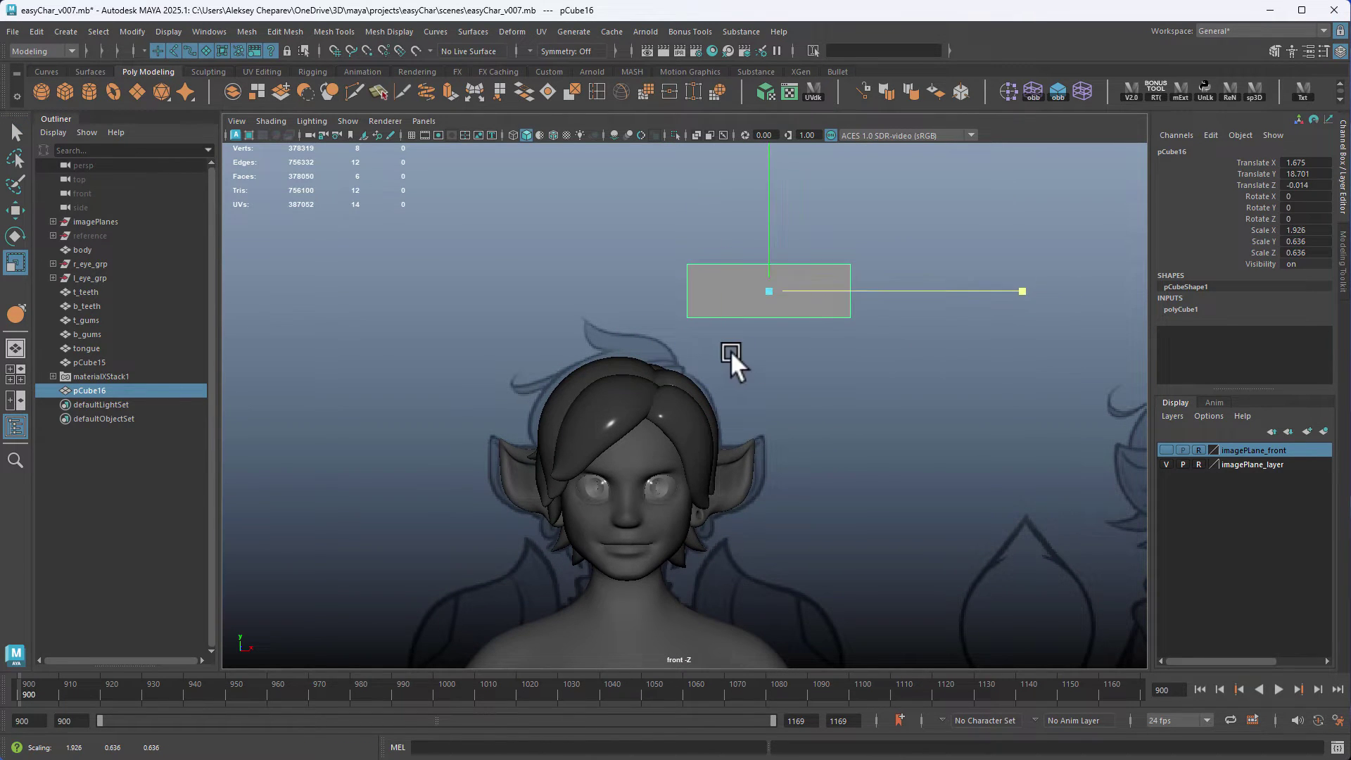
middle_click_drag(730, 350, 796, 350)
right_click_drag(795, 349, 955, 437, "alt")
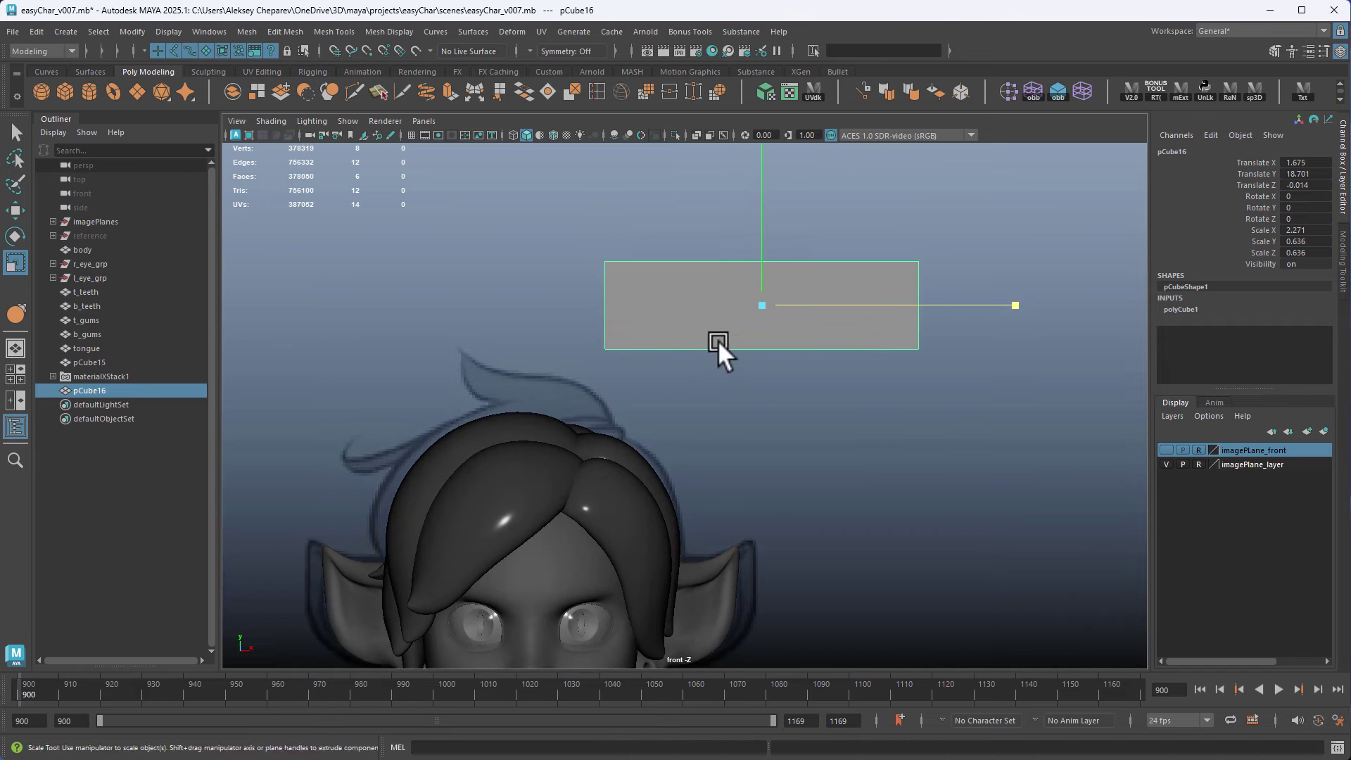
key("w")
middle_click_drag(717, 340, 640, 390, "alt")
key("ctrl+d")
key("ctrl+z")
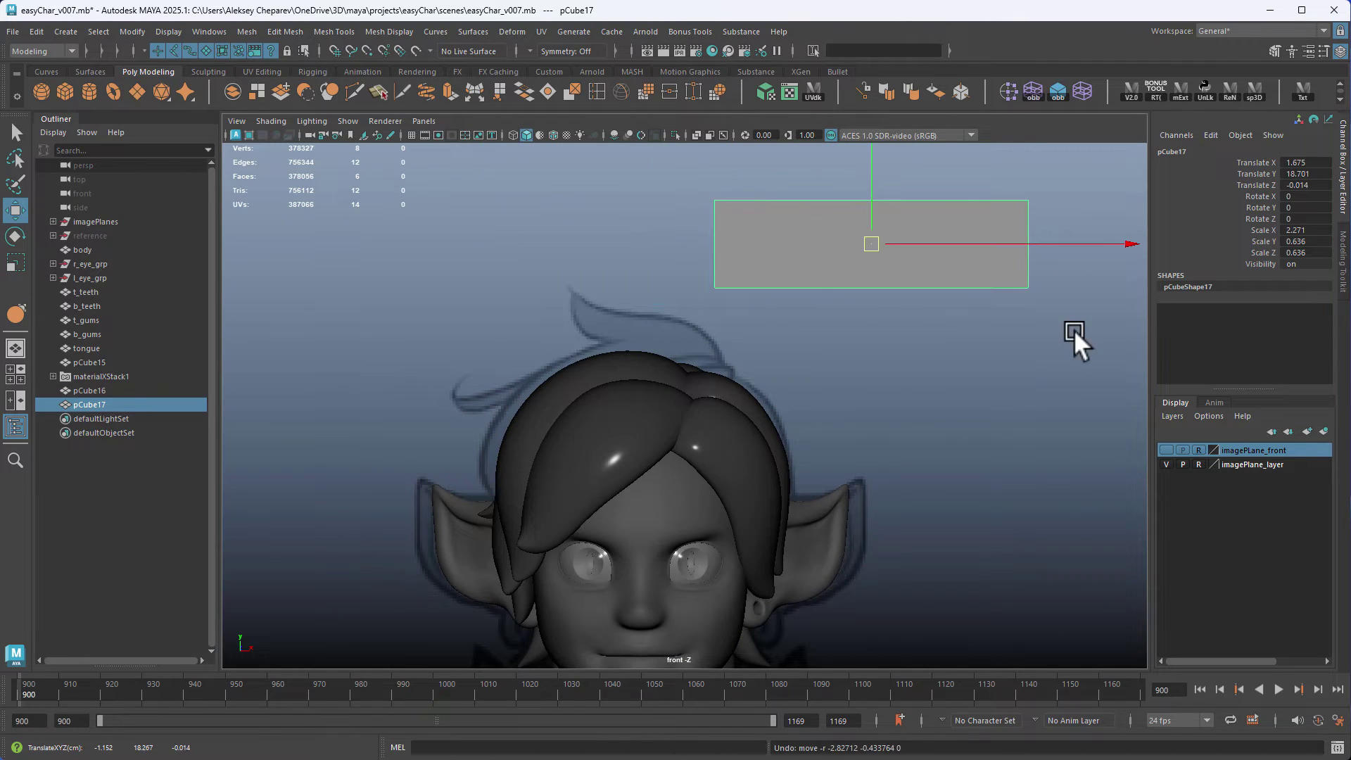
key("ctrl+z")
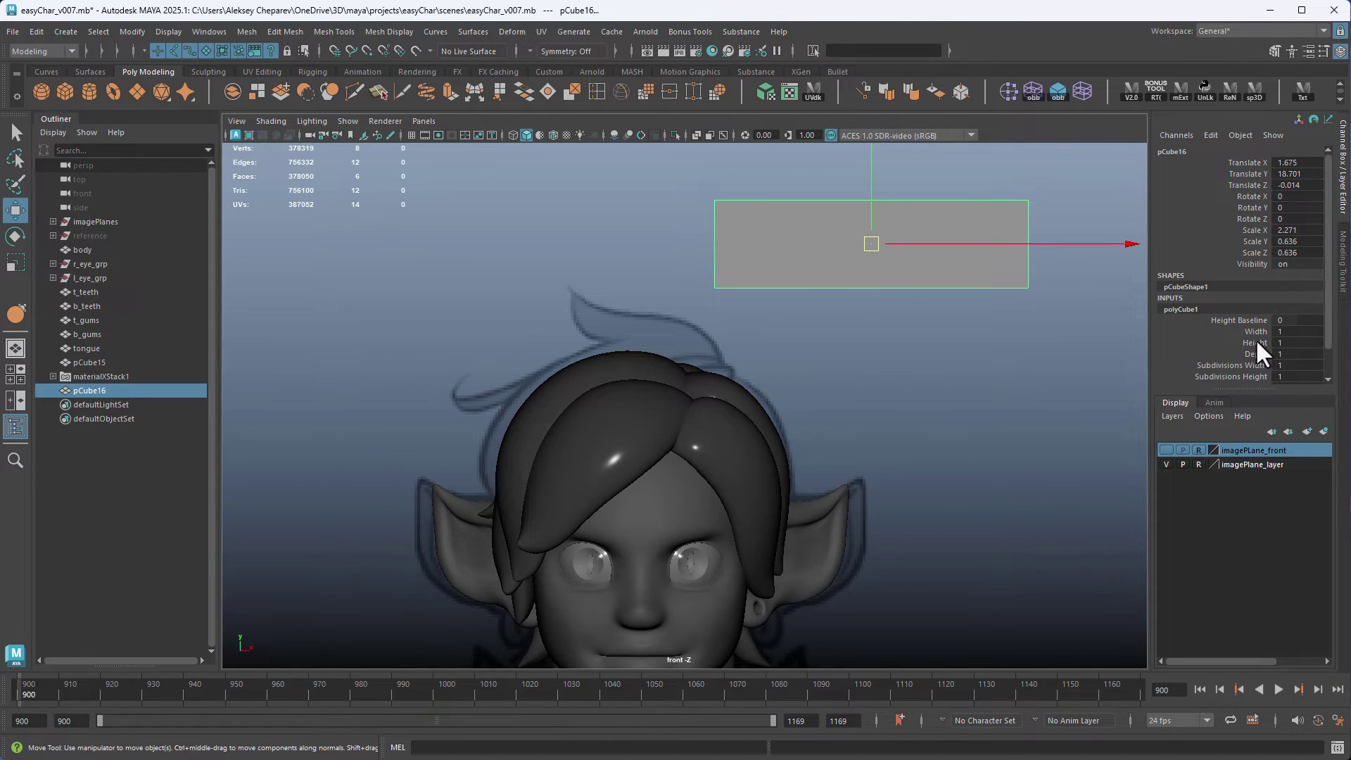
Step: Set the box's width subdivisions to 3
left_click(1247, 329)
middle_click_drag(936, 330, 982, 328)
key("ctrl+z")
left_click(1235, 366)
Step: Taper both ends of the box nearly to points by scaling their end vertices in height and depth
key("w")
right_click_drag(1006, 208, 943, 204)
left_click_drag(988, 168, 1088, 349)
key("r")
middle_click_drag(1088, 349, 1047, 357)
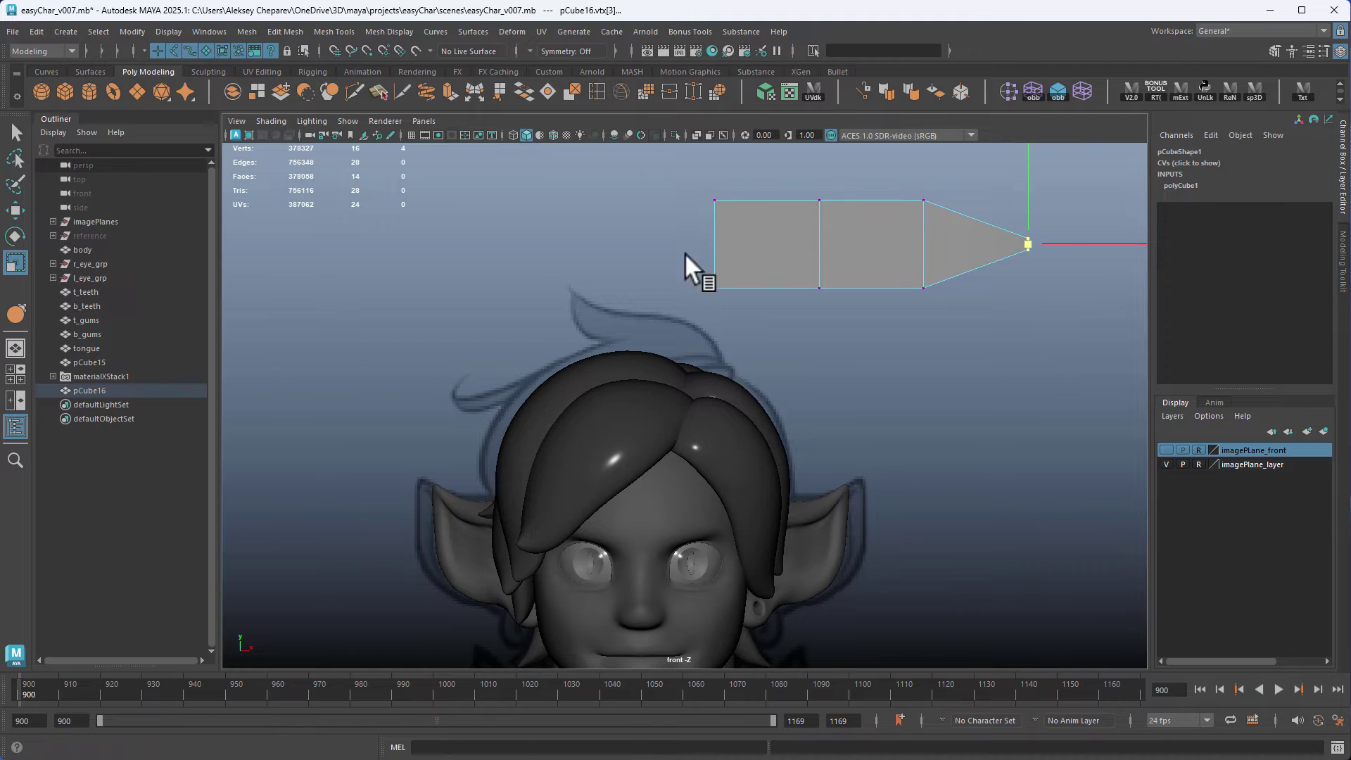
left_click_drag(680, 170, 760, 310)
middle_click_drag(760, 309, 847, 363)
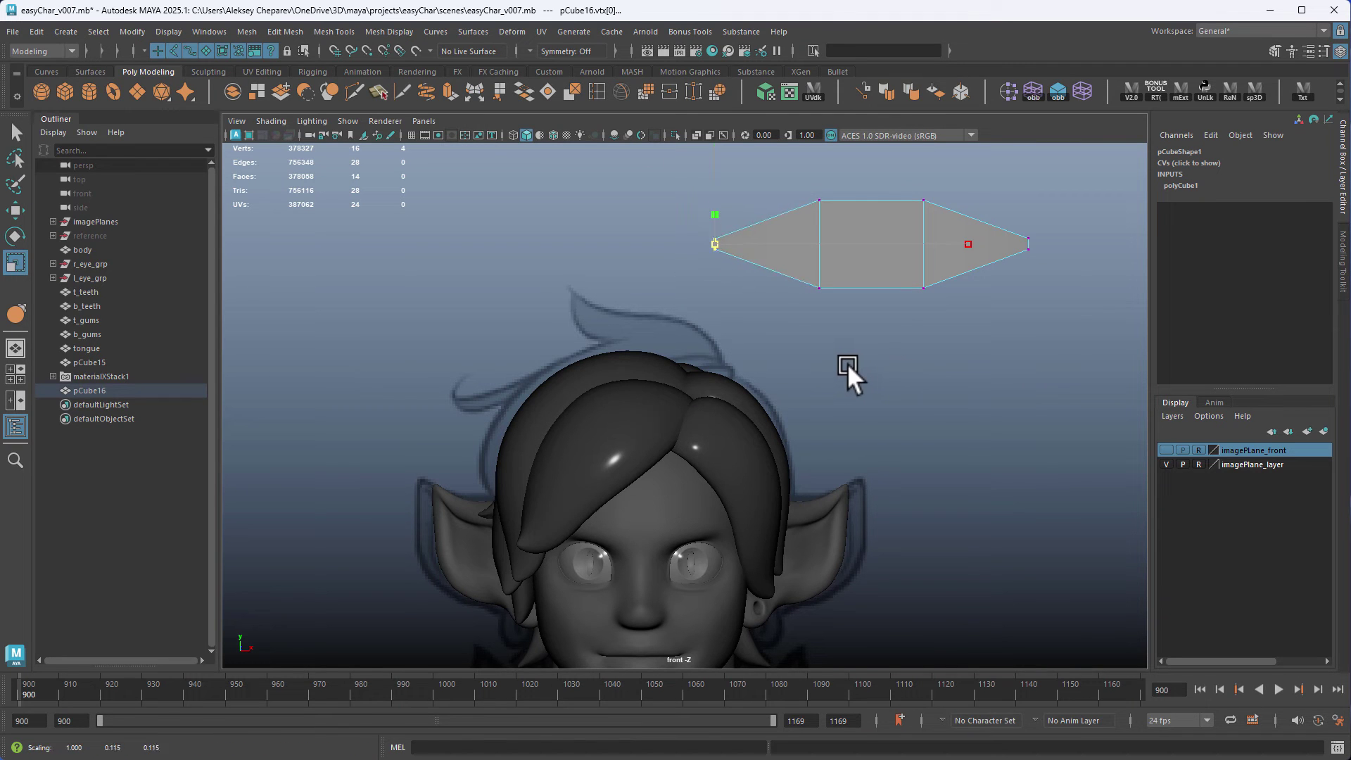
Step: Duplicate the tapered box, place the copy on the opposite side of the head and turn on smooth preview for the original
key("F8")
key("w")
key("ctrl+d")
middle_click_drag(944, 276, 562, 353)
left_click(860, 250)
key("3")
right_click_drag(862, 242, 961, 330, "alt")
middle_click_drag(962, 330, 892, 335, "alt")
Step: Curl the original strand's left end upward with soft selection, and move the unshaped copy farther away from the head
right_click_drag(765, 245, 706, 238)
key("e")
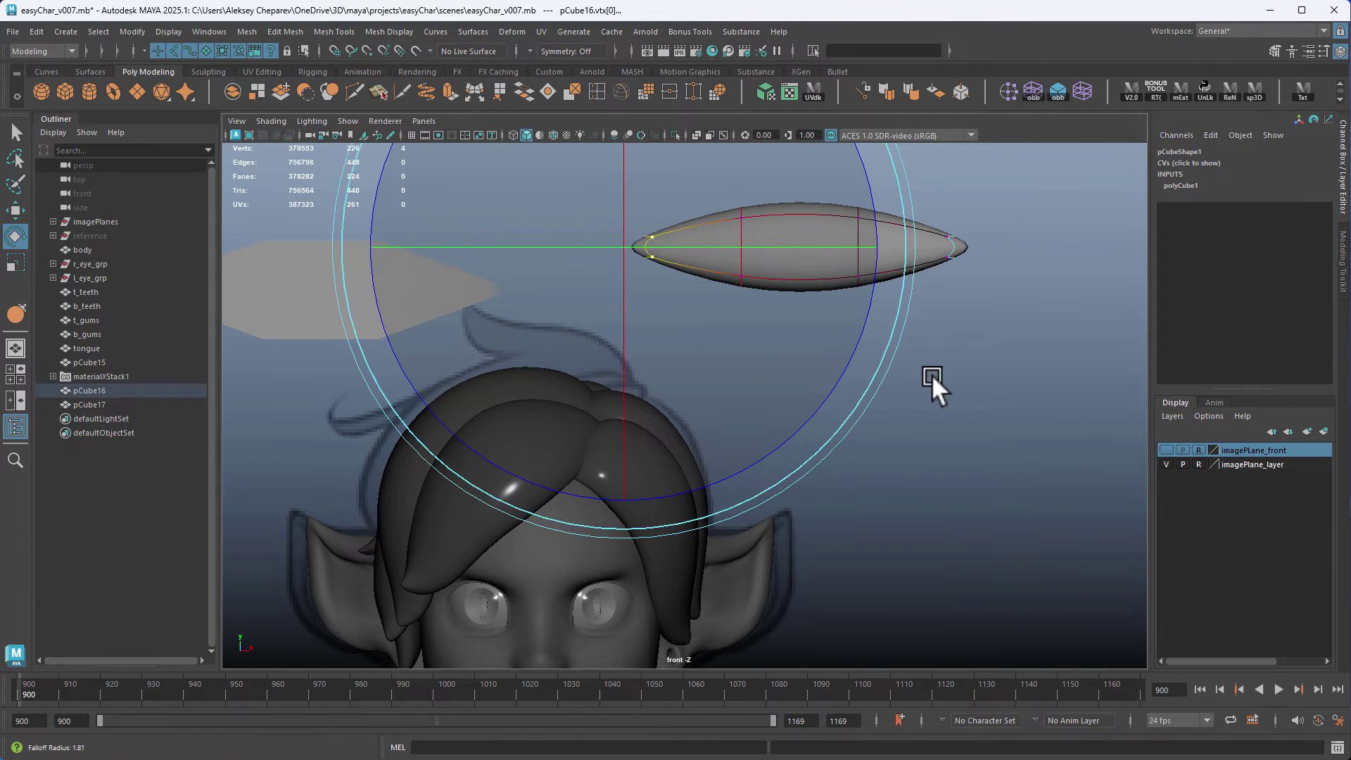
left_click_drag(880, 304, 636, 359)
key("w")
middle_click_drag(739, 382, 730, 374)
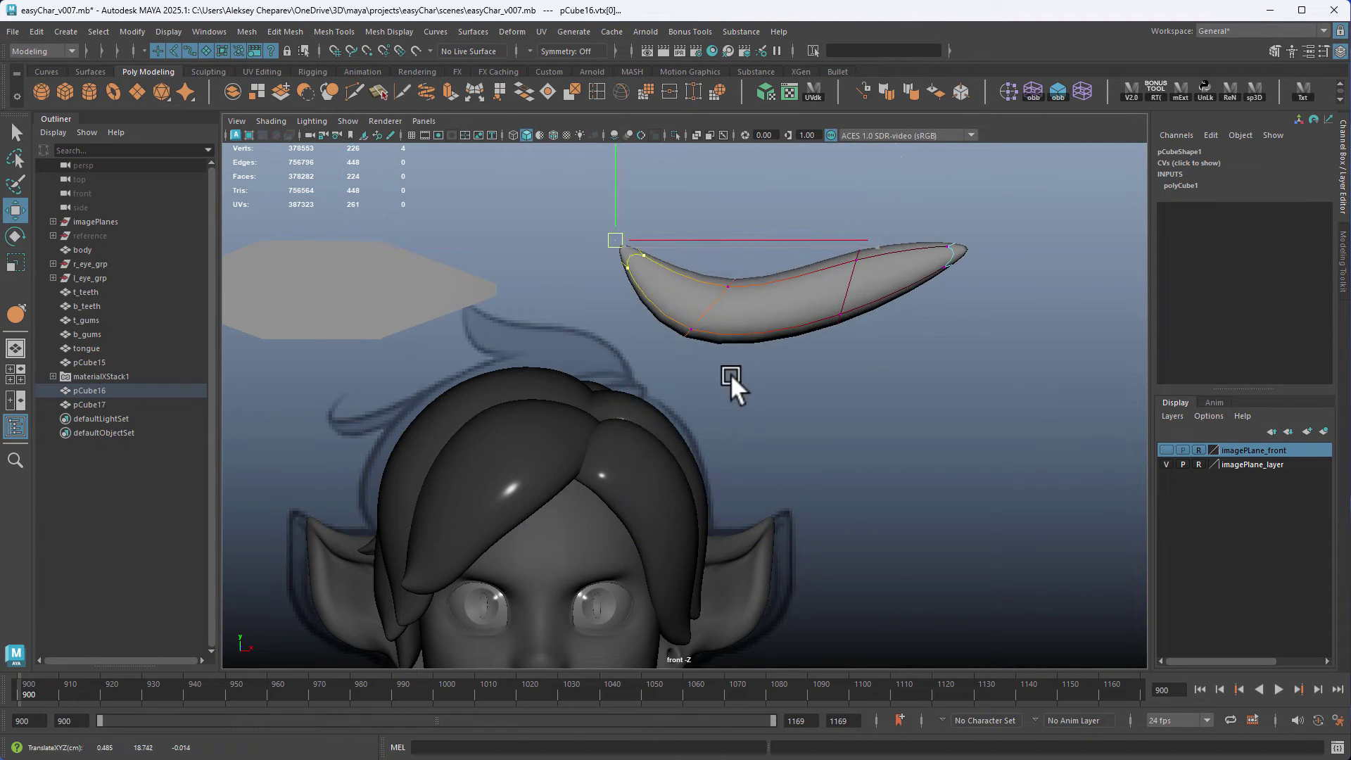
left_click(430, 285)
middle_click_drag(563, 370, 410, 320)
left_click(717, 300)
right_click_drag(718, 301, 672, 299)
middle_click_drag(654, 295, 650, 293)
right_click_drag(785, 289, 841, 253)
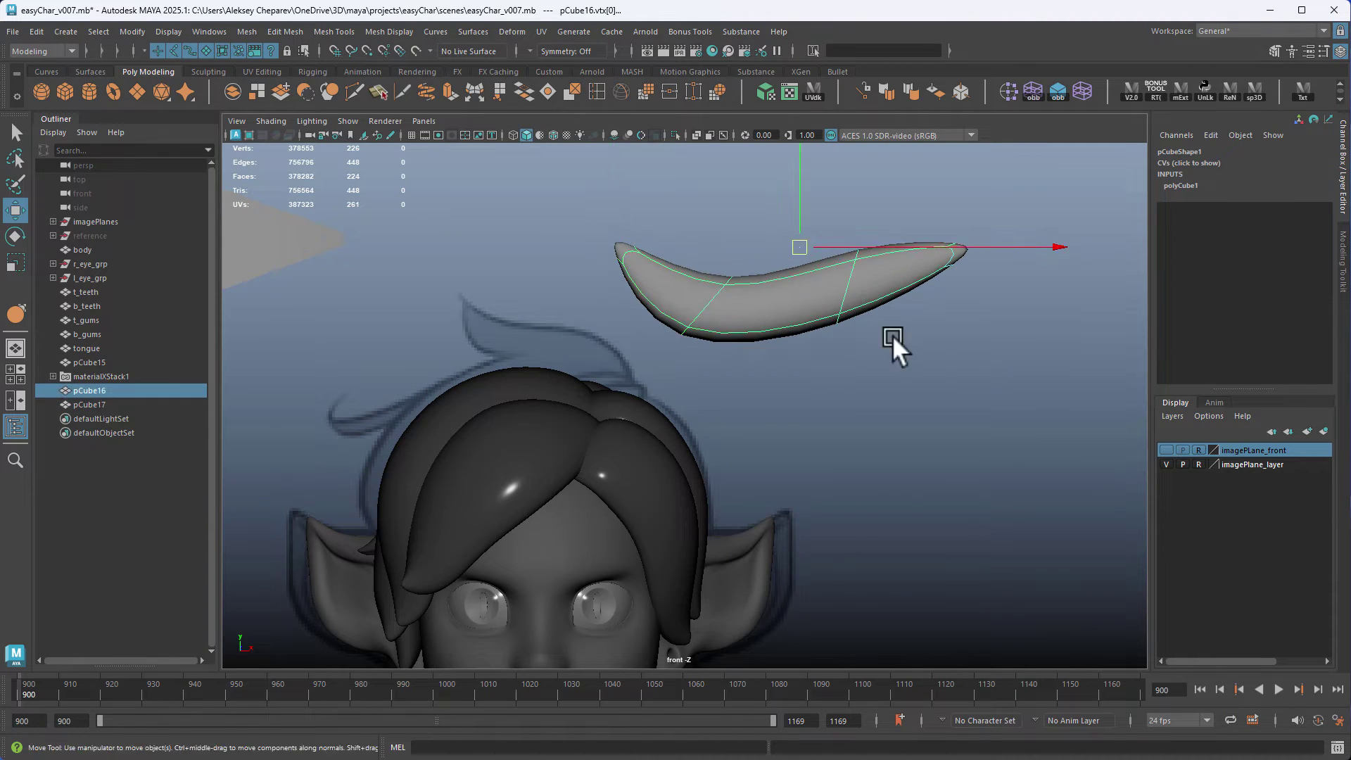
Step: Place the curved strand on top of the hair at X 0.267, Y 18.337 and scale it to 1.681 × 0.471 × 0.471
middle_click_drag(919, 352, 755, 390)
key("r")
middle_click_drag(876, 387, 792, 385)
key("w")
middle_click_drag(790, 376, 737, 374)
key("r")
key("w")
Step: Rotate the right-end vertices of the top strand with soft selection to level that end over the hair
right_click_drag(683, 316, 631, 316)
key("q")
left_click_drag(685, 268, 732, 335)
key("e")
middle_click_drag(775, 368, 863, 433)
key("w")
right_click_drag(702, 369, 874, 437, "alt")
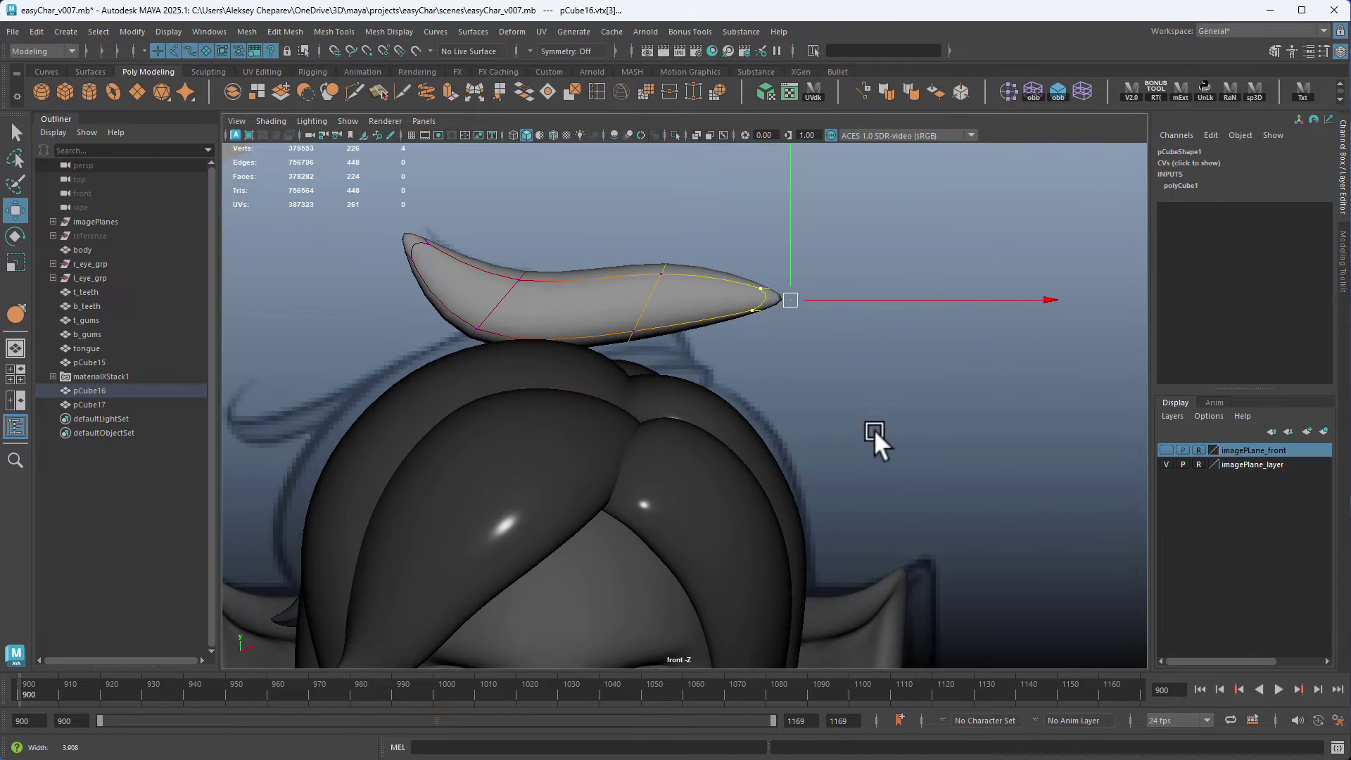
Step: Adjust the soft selection radius, move the pivot to the top strand's middle and rotate its right end down into the hair
key("b")
middle_click_drag(663, 408, 956, 441)
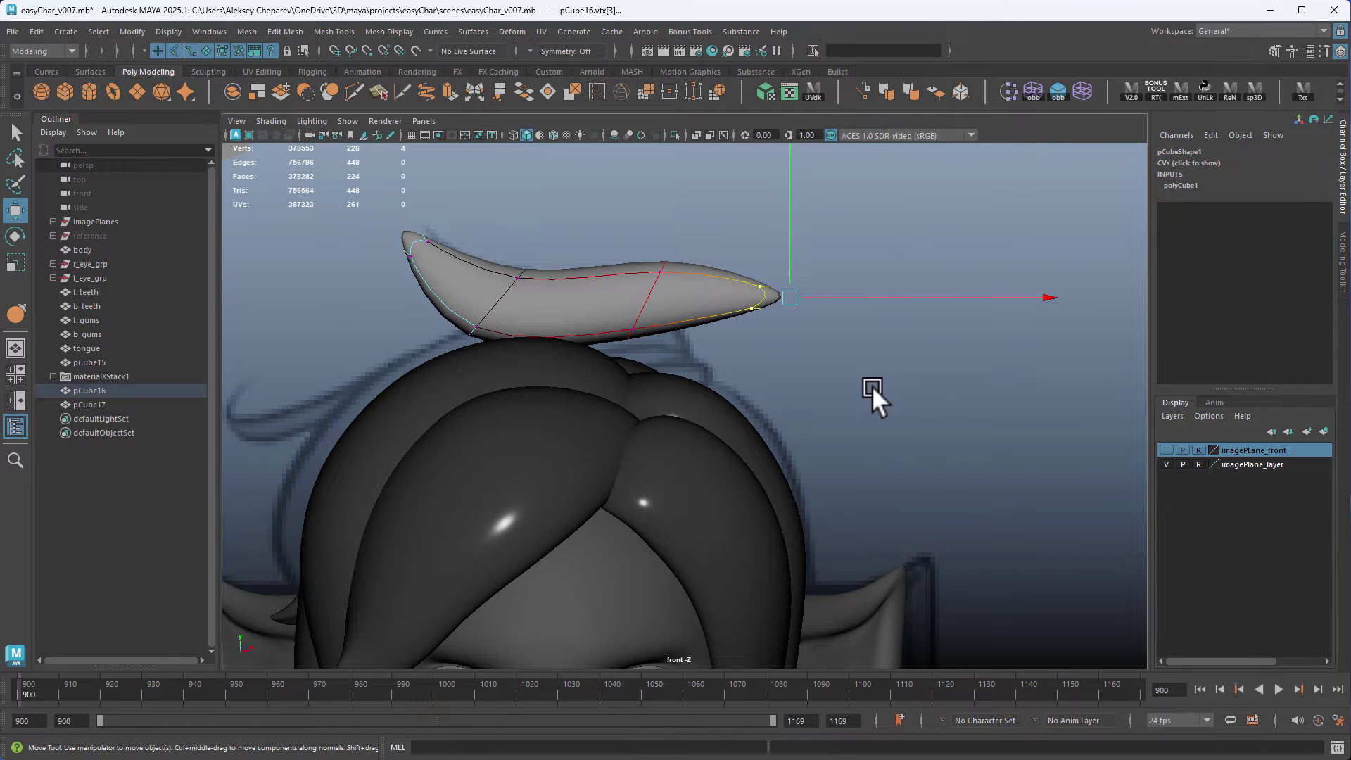
key("d")
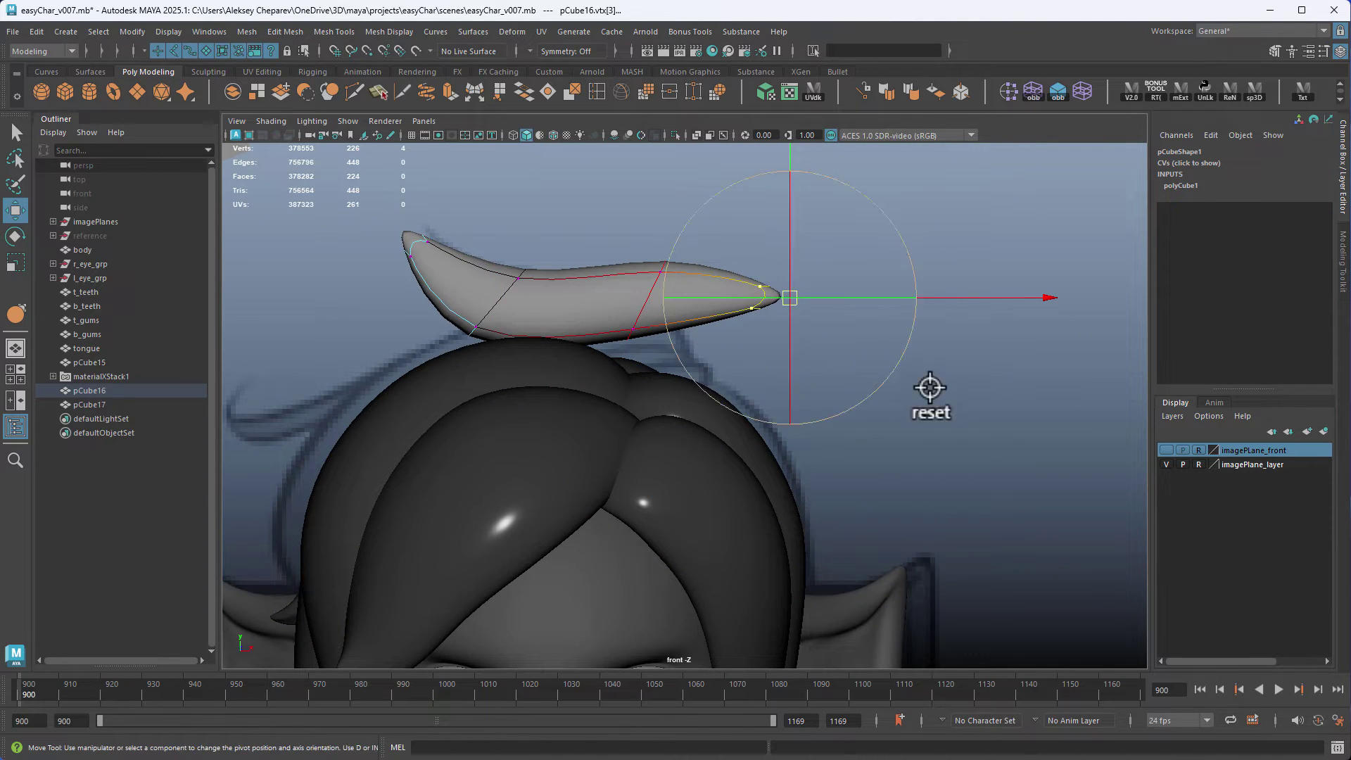
middle_click_drag(947, 394, 774, 399)
key("e")
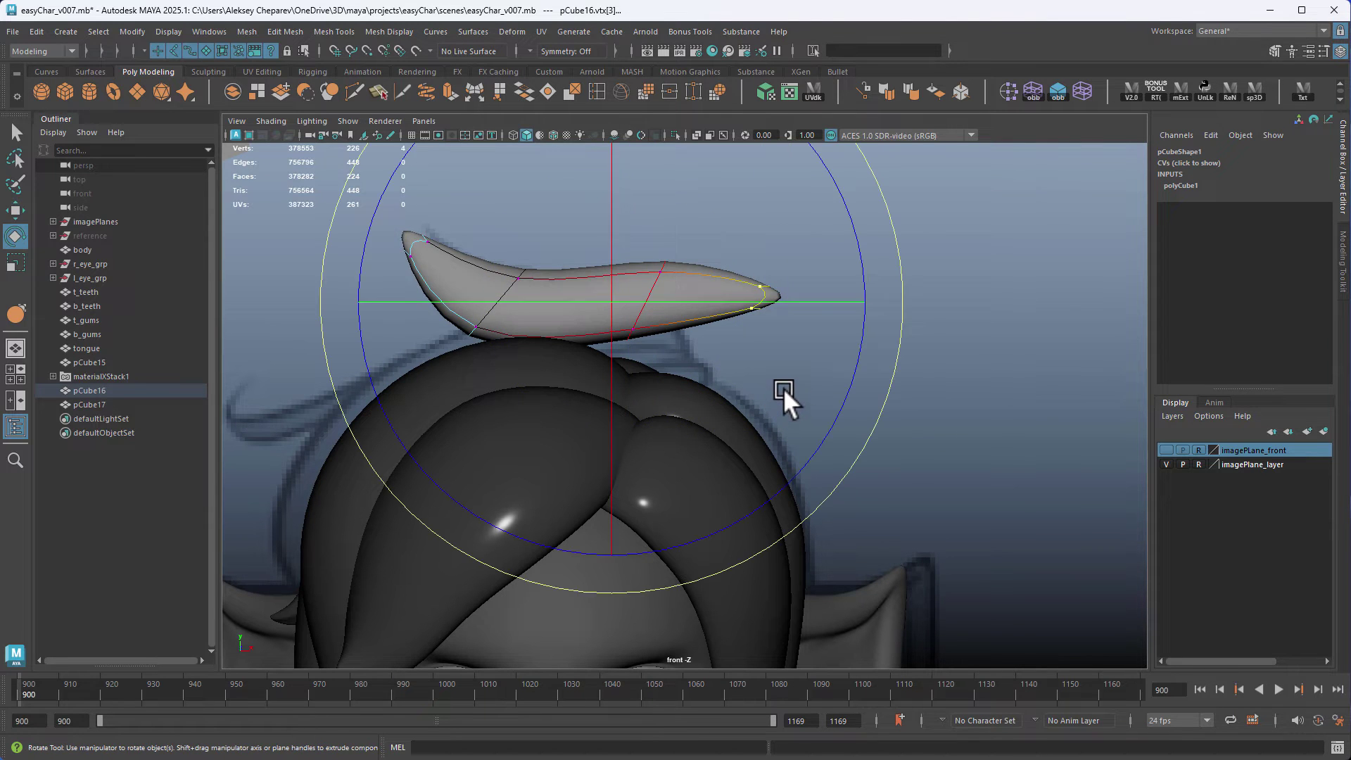
left_click_drag(858, 344, 655, 396)
Step: Move the top strand's vertices so its tip and curves follow the upper curl in the front reference drawing
key("w")
left_click_drag(648, 308, 689, 323)
middle_click_drag(709, 340, 703, 329)
left_click_drag(571, 324, 620, 369)
middle_click_drag(577, 341, 569, 353)
left_click_drag(386, 211, 434, 264)
middle_click_drag(434, 263, 445, 256)
left_click_drag(636, 261, 681, 331)
middle_click_drag(681, 331, 681, 322)
right_click_drag(763, 361, 736, 362, "alt")
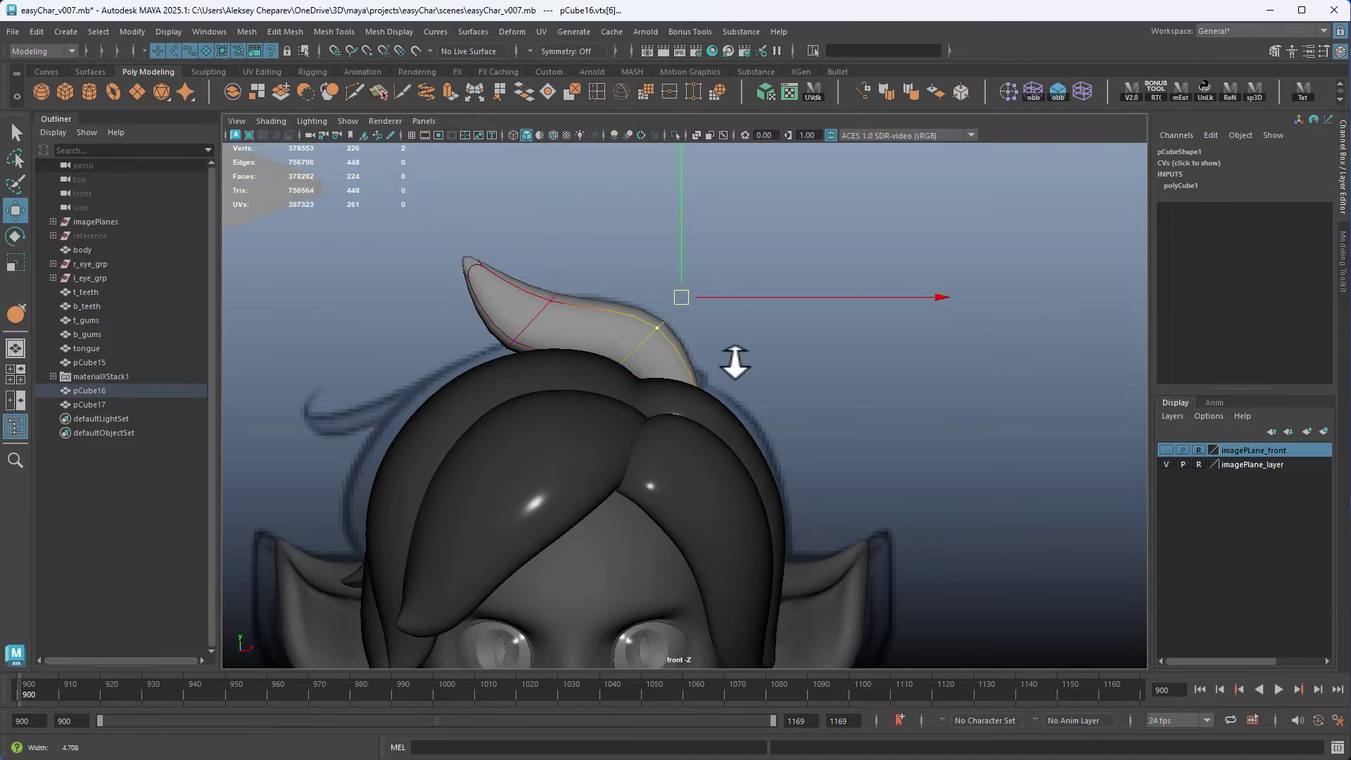
middle_click_drag(724, 362, 869, 352, "alt")
right_click_drag(868, 352, 750, 283, "alt")
scroll(632, 327, "up", 4)
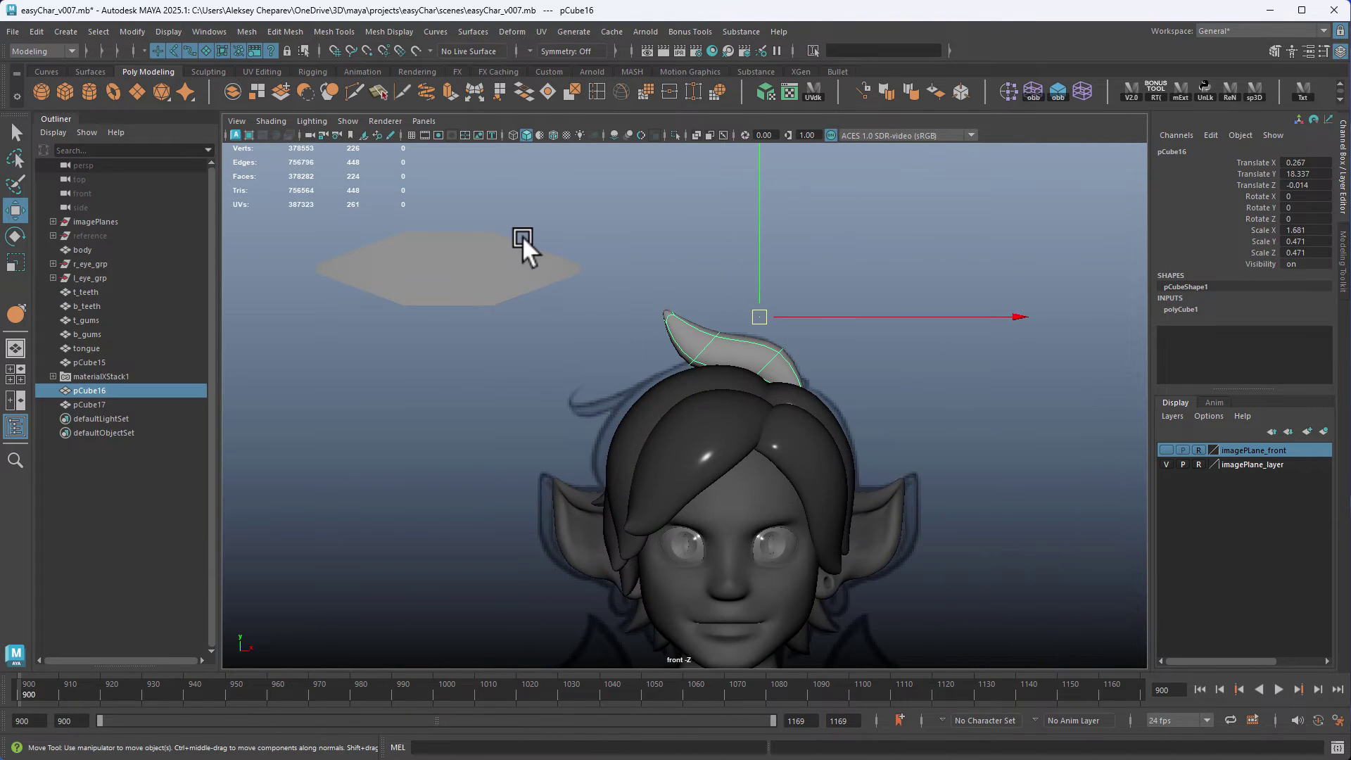
Step: Smooth-preview the duplicate strand, thin it to 0.39 in Y and Z and move it to X -1.804, Y 18.297
left_click(521, 242)
key("3")
scroll(659, 356, "up", 2)
scroll(659, 356, "up", 1)
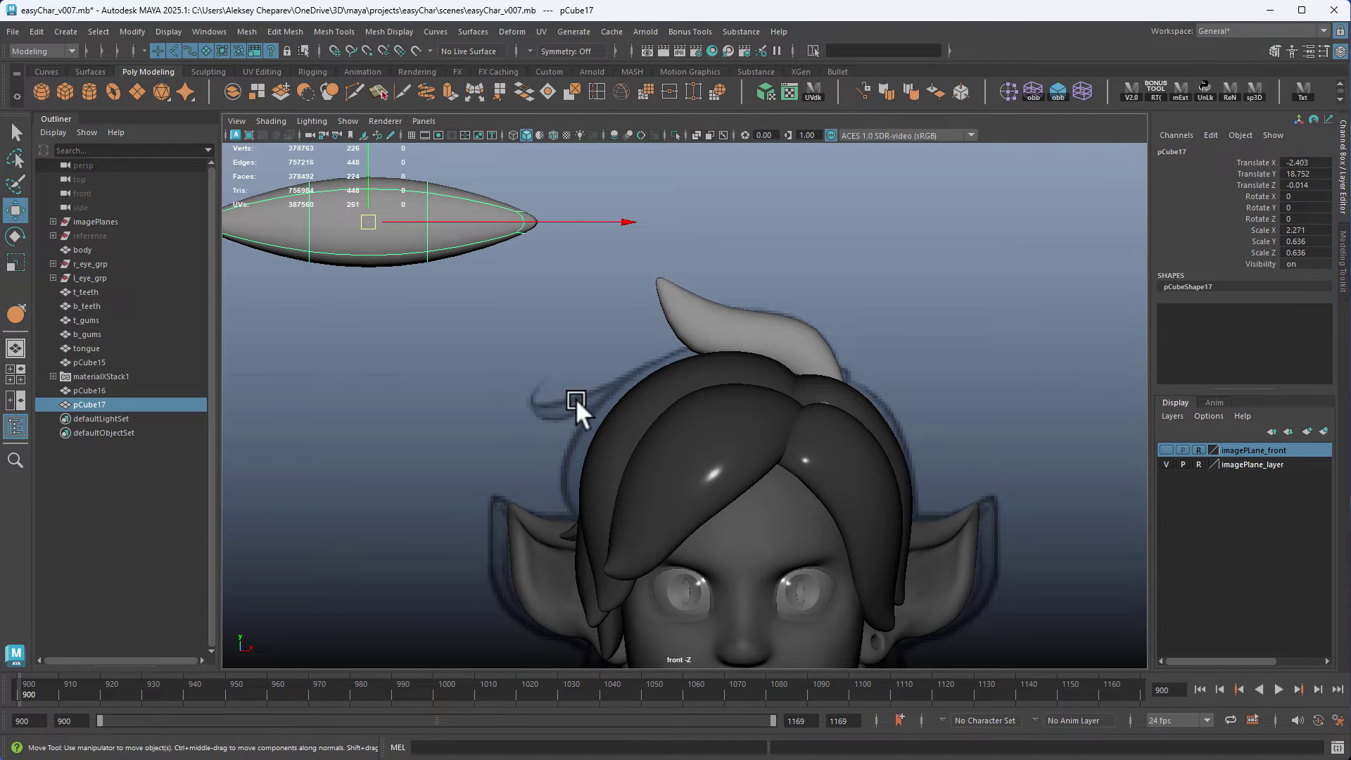
middle_click_drag(576, 398, 737, 433, "alt")
key("r")
left_click_drag(779, 268, 678, 261, "ctrl")
key("w")
mouse_move(628, 304)
middle_mouse_down()
mouse_move(615, 315)
mouse_move(643, 320)
middle_mouse_up()
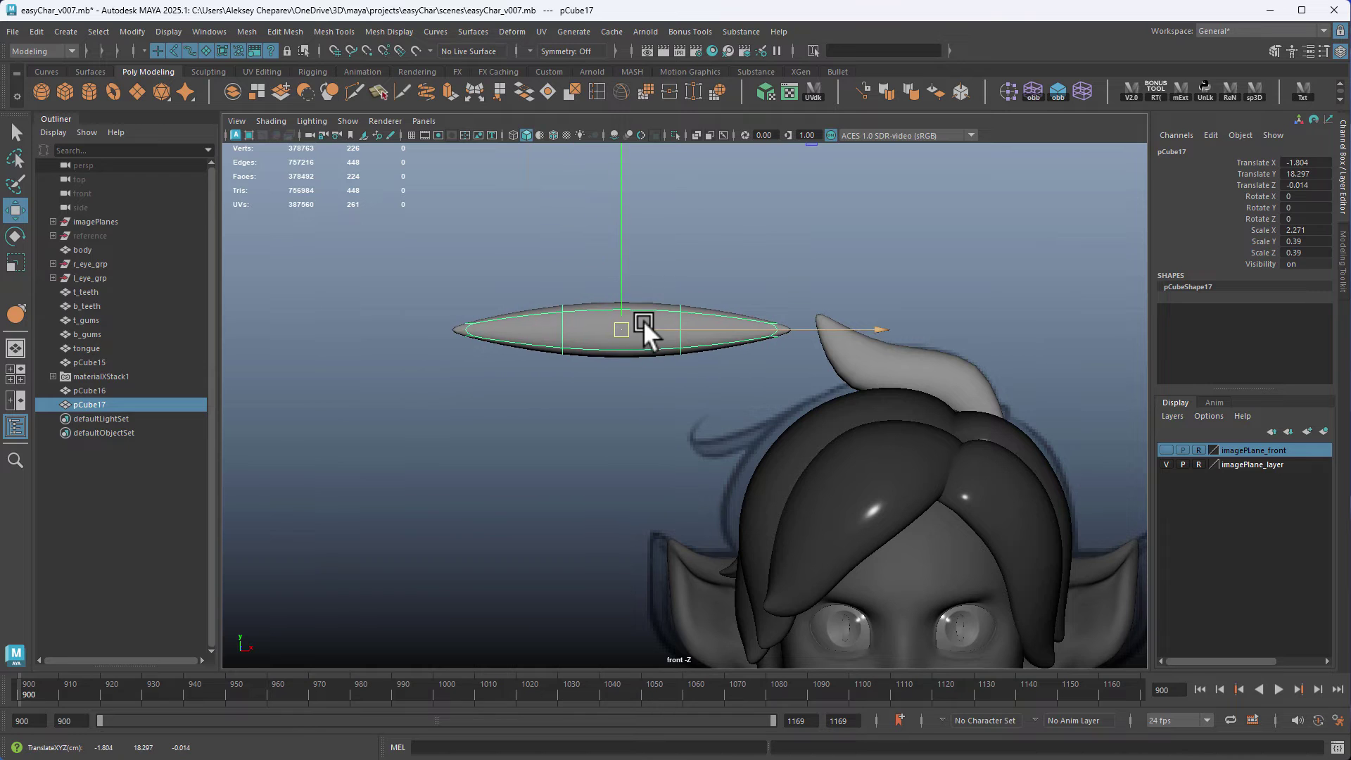
Step: Rotate and move the thin strand's left-end vertices with soft selection to bend its tip upward
right_click_drag(643, 319, 542, 316)
left_click_drag(420, 281, 506, 382)
key("e")
left_click_drag(686, 406, 363, 347)
key("w")
middle_click_drag(529, 418, 560, 406)
key("e")
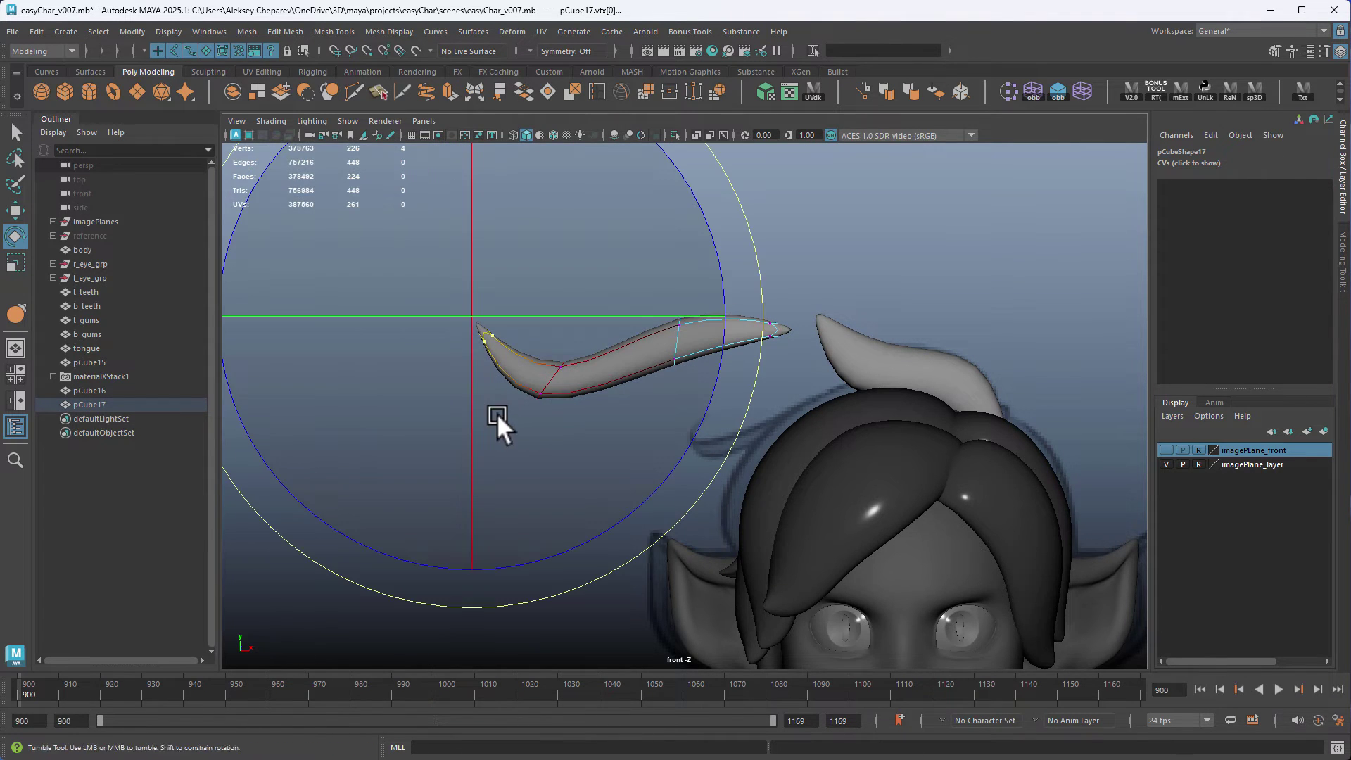
Step: Refine the thin strand's upturned tip by moving it toward the strand's middle and rotating it
scroll(742, 353, "up", 3)
key("w")
right_click(430, 316)
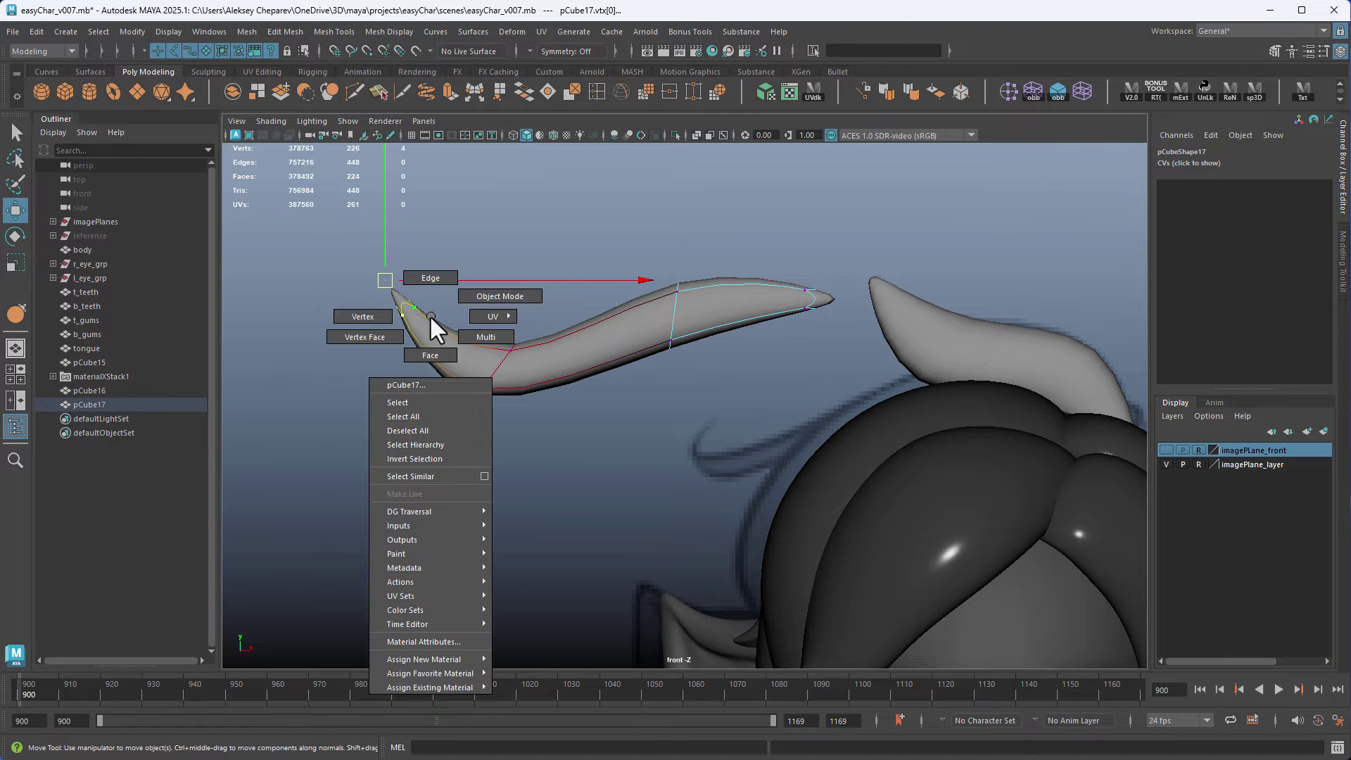
middle_click_drag(433, 335, 496, 318)
key("e")
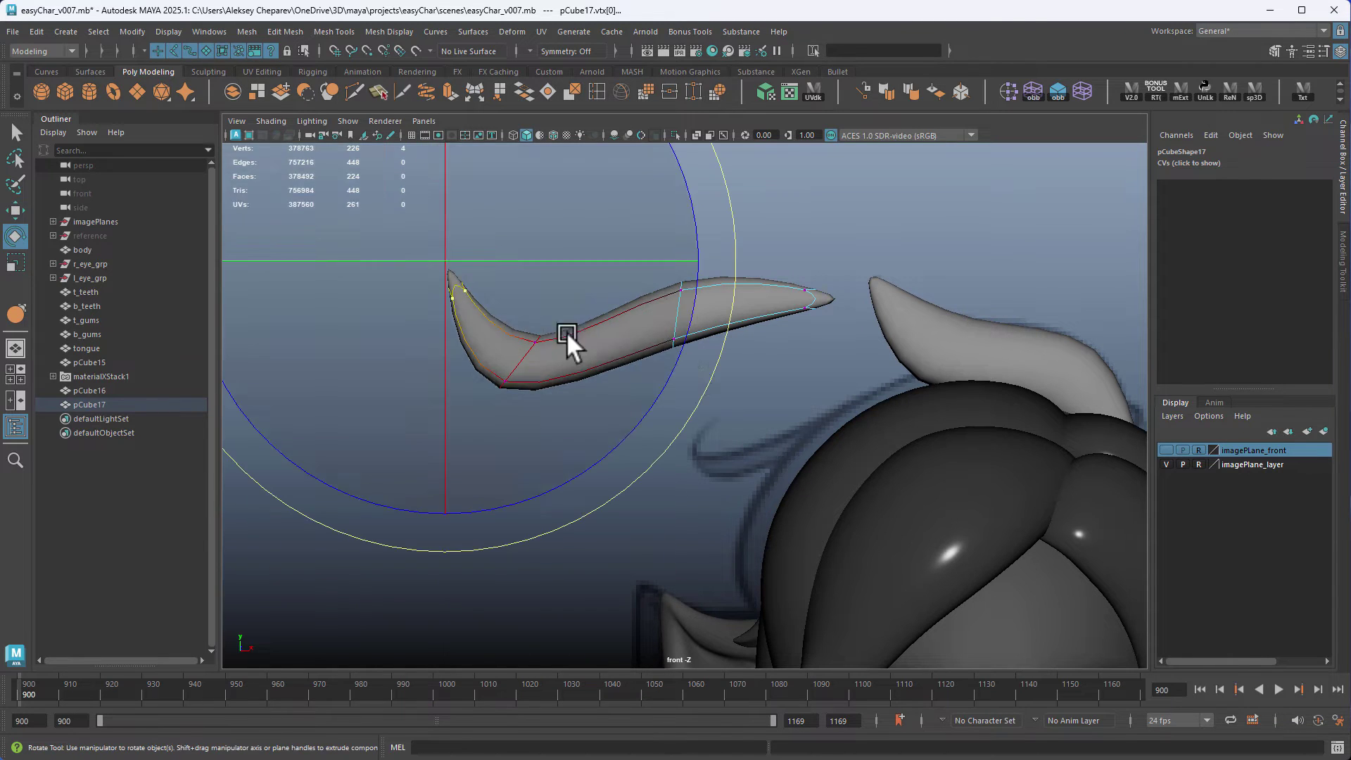
left_click_drag(686, 360, 673, 373)
key("w")
Step: Rotate the thin strand's right-end vertices downward, lower them, and shift the vertices of its left bend toward the middle
left_click_drag(792, 264, 838, 331)
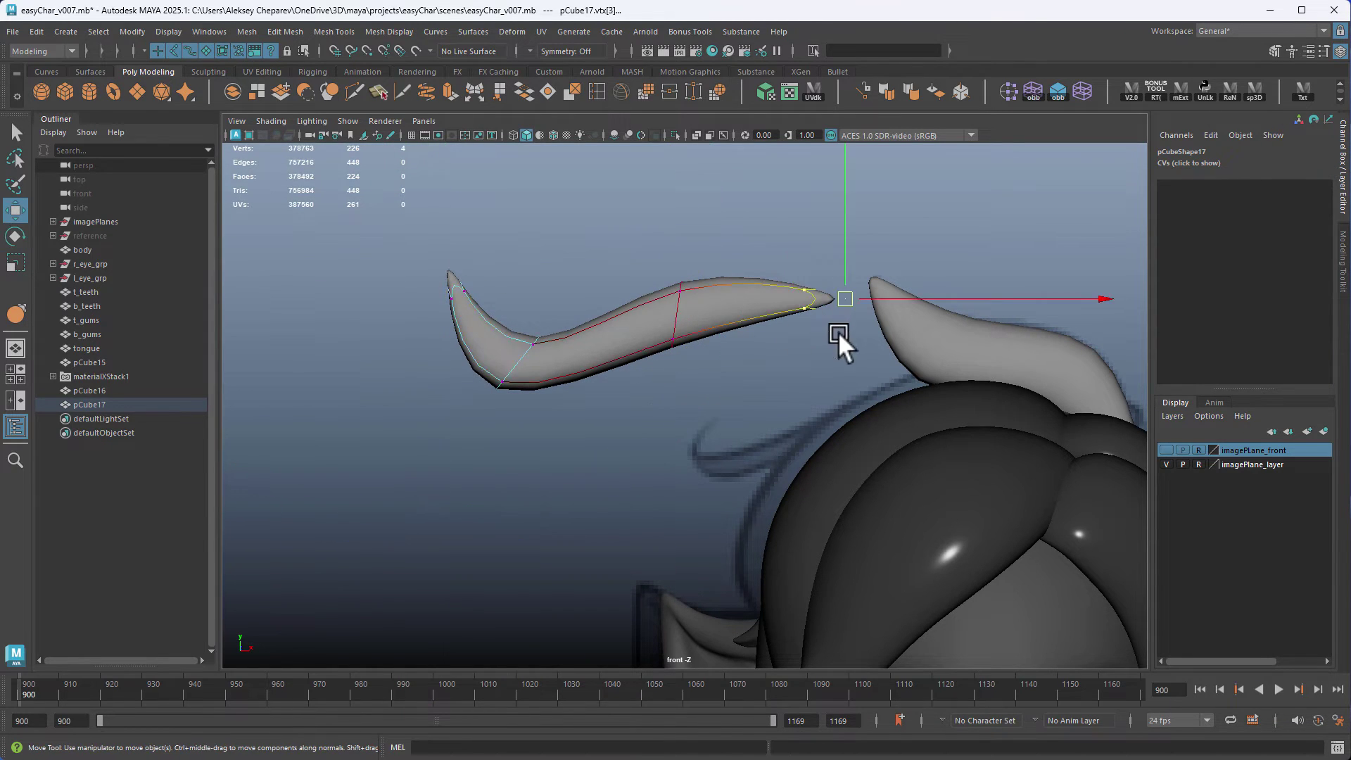
key("e")
left_click_drag(1054, 447, 908, 486)
key("w")
middle_click_drag(900, 462, 896, 512)
left_click_drag(534, 355, 453, 401)
middle_click_drag(537, 416, 595, 427)
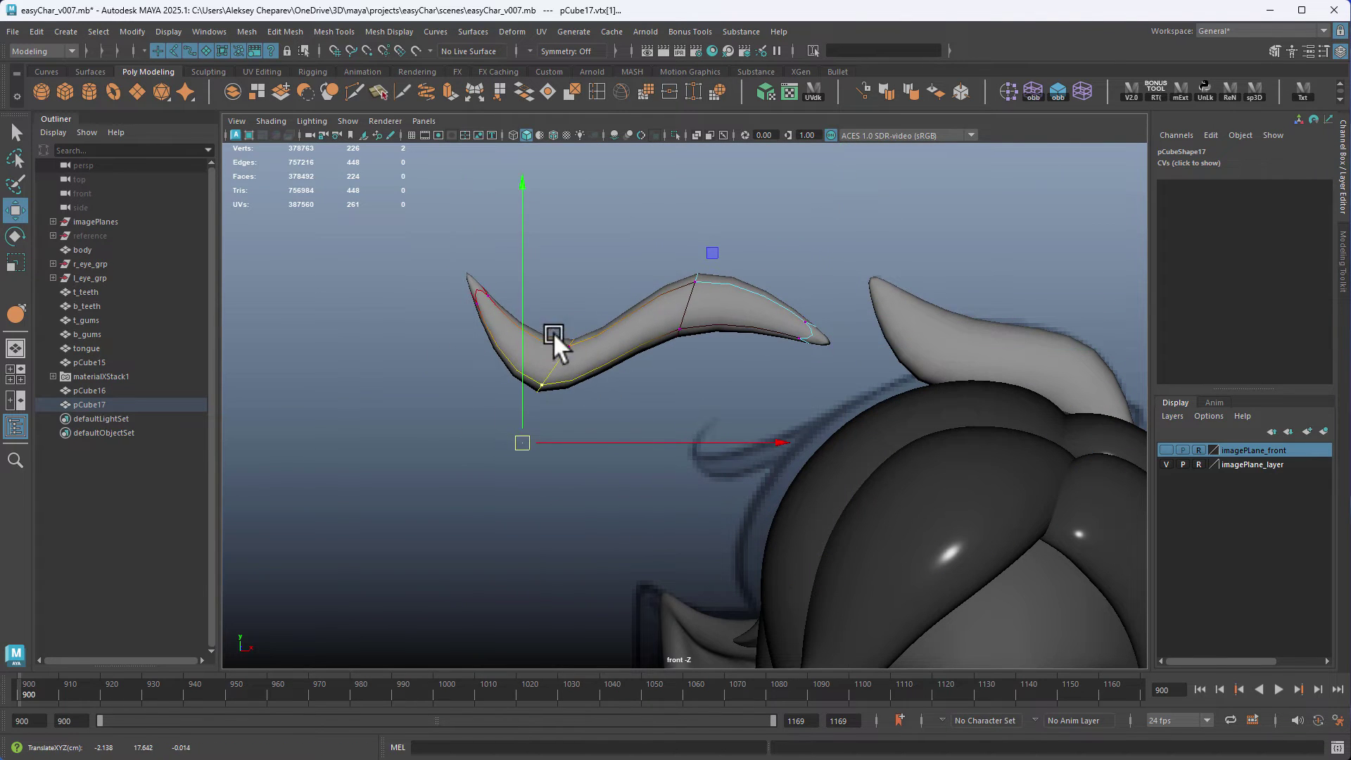
Step: Turn off soft selection and reposition the vertices of the thin strand's left bend and left tip
left_click_drag(553, 333, 583, 358)
middle_click_drag(576, 348, 562, 336)
key("b")
left_click_drag(562, 352, 517, 398)
middle_click_drag(563, 405, 587, 406)
left_click_drag(546, 298, 571, 343)
middle_click_drag(571, 343, 555, 344, "shift")
left_click_drag(508, 348, 555, 389)
middle_click_drag(555, 390, 537, 389)
left_click_drag(447, 281, 473, 315)
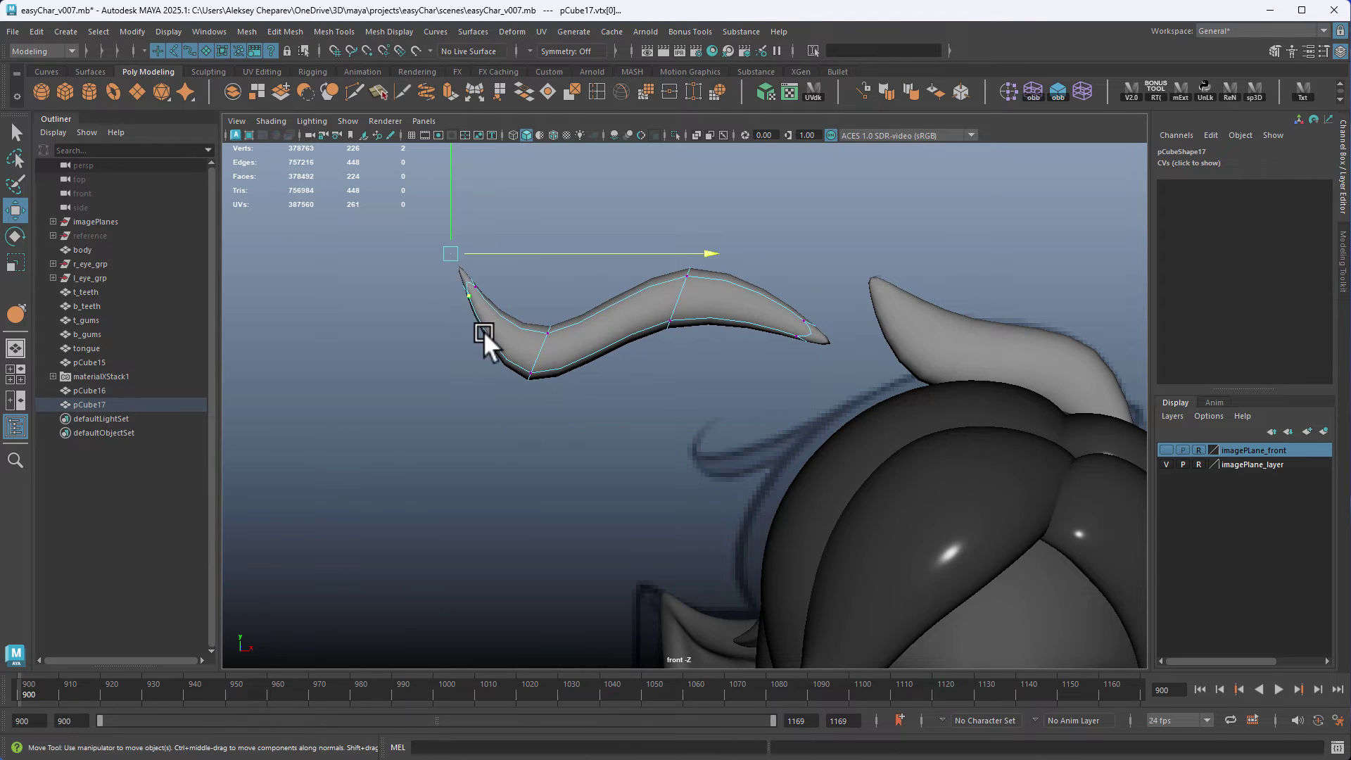
middle_click_drag(483, 330, 463, 327)
Step: Check the unsmoothed cage, then even out the thin strand's thickness by moving its middle and left-bend vertices
key("1")
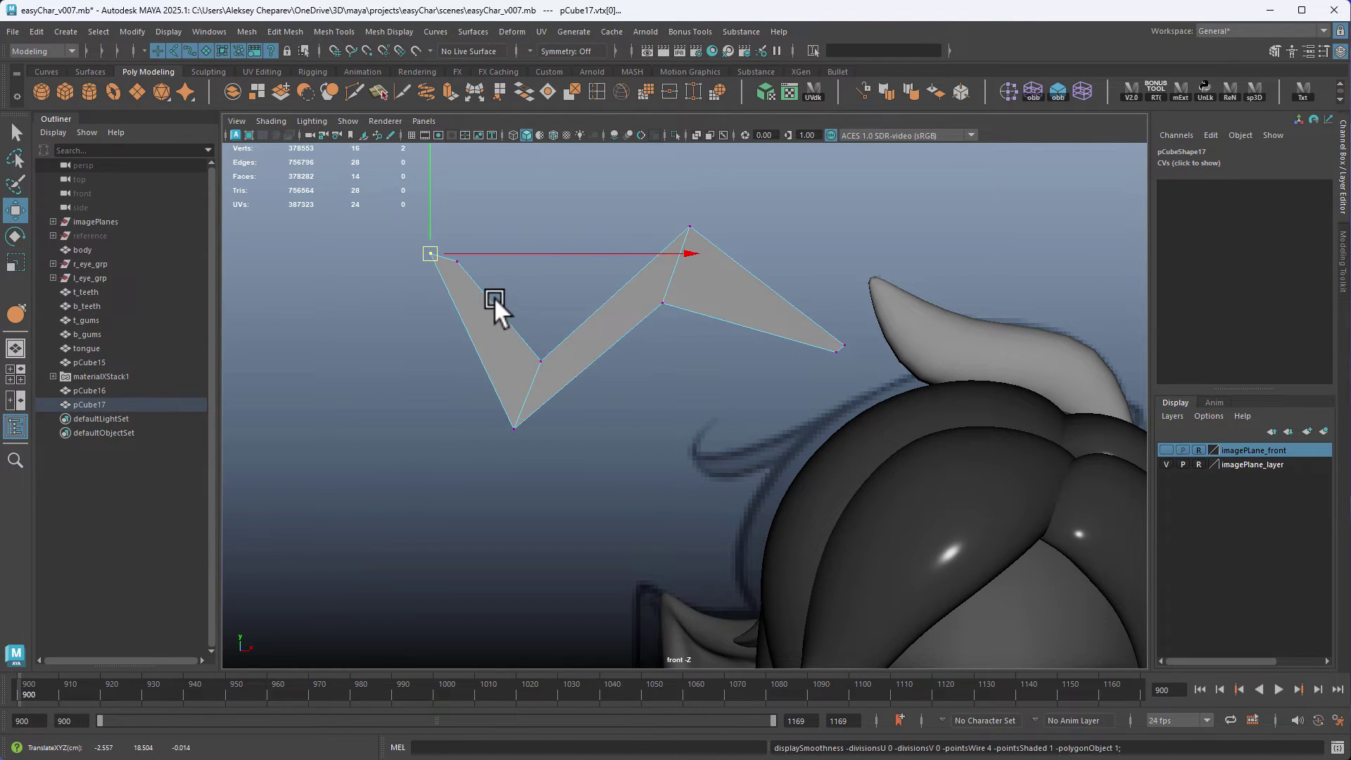
key("3")
left_click_drag(637, 303, 680, 335)
middle_click_drag(679, 335, 706, 346)
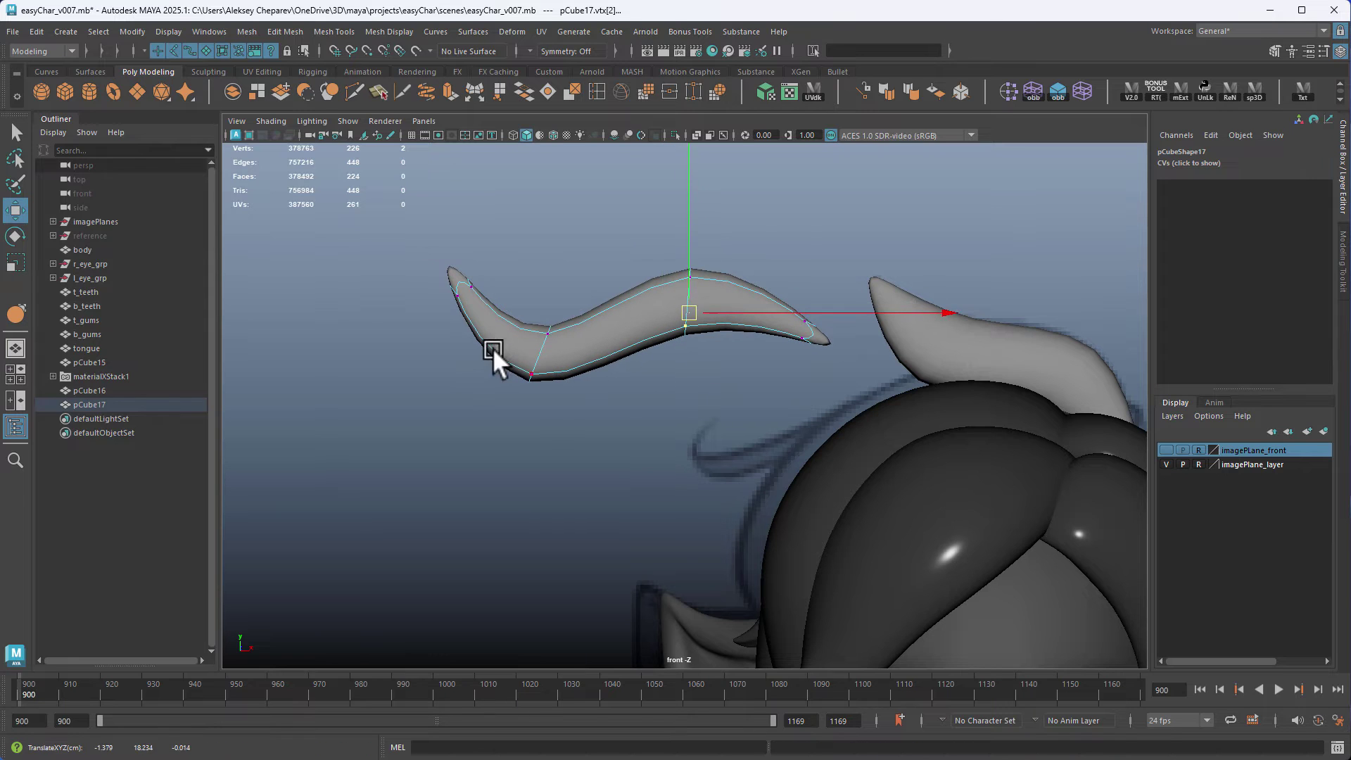
left_click_drag(501, 351, 553, 389)
middle_click_drag(553, 388, 553, 381)
left_click_drag(669, 259, 719, 301)
middle_click_drag(719, 301, 719, 307)
Step: Try to rotate the vertices at the thin strand's right end
left_click_drag(778, 306, 833, 357)
key("e")
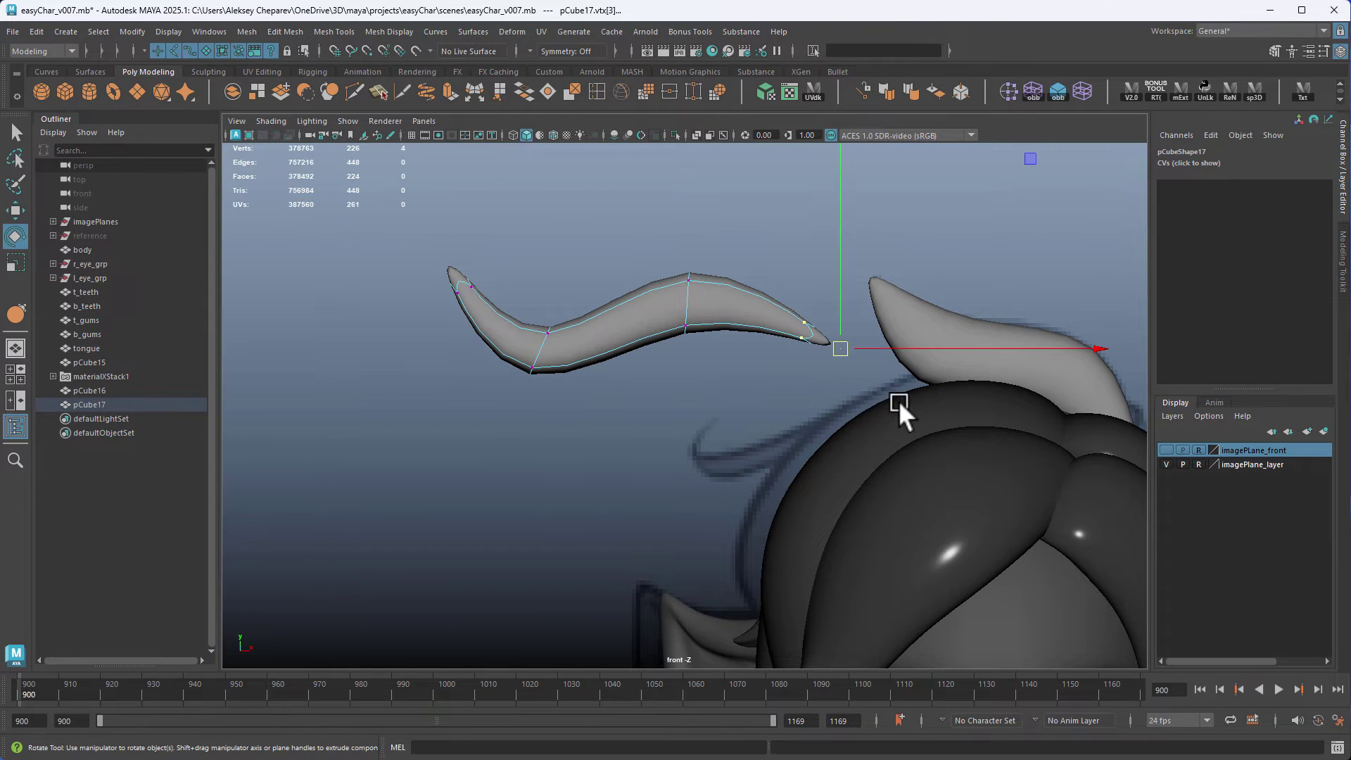
left_click_drag(1028, 517, 883, 508)
key("ctrl+z")
key("w")
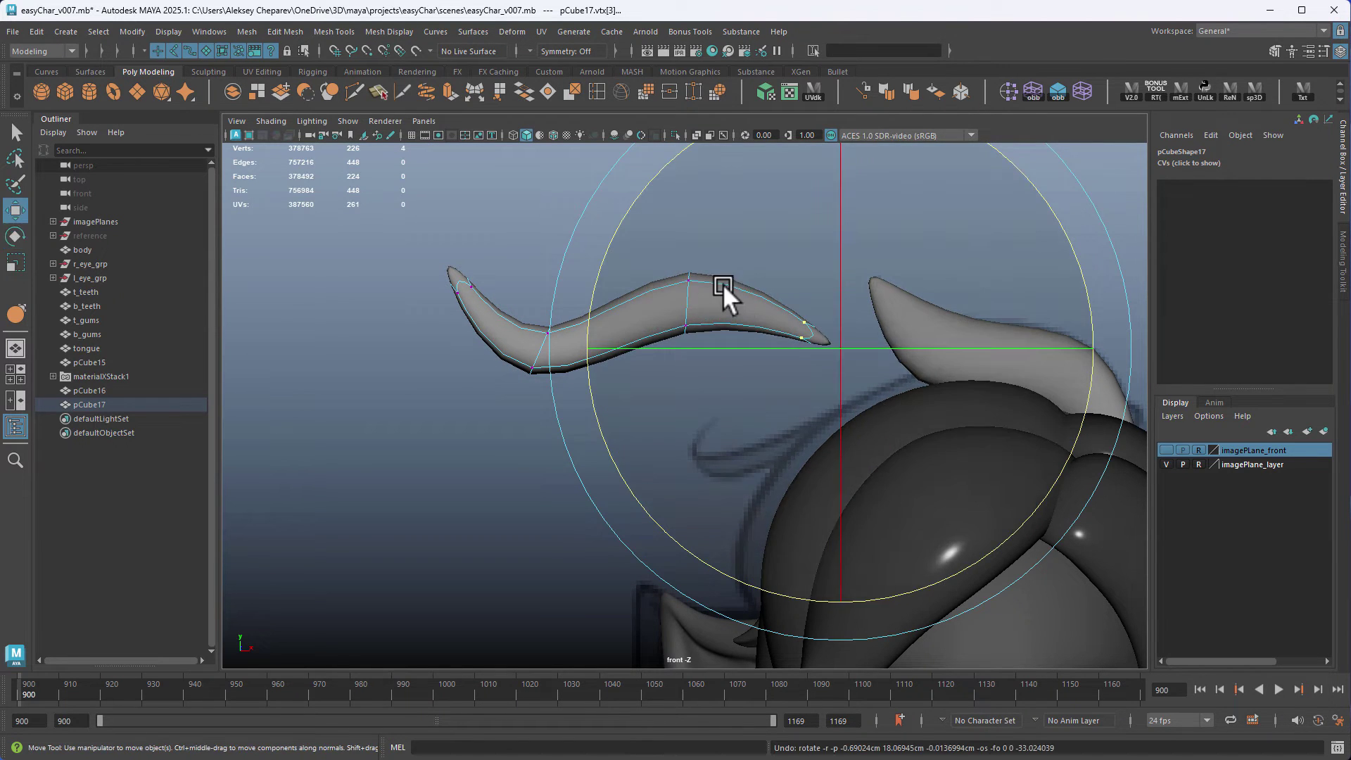
Step: Apply Smooth to the thin strand to subdivide its mesh, and rotate its right-end vertices downward
right_click_drag(588, 312, 495, 218)
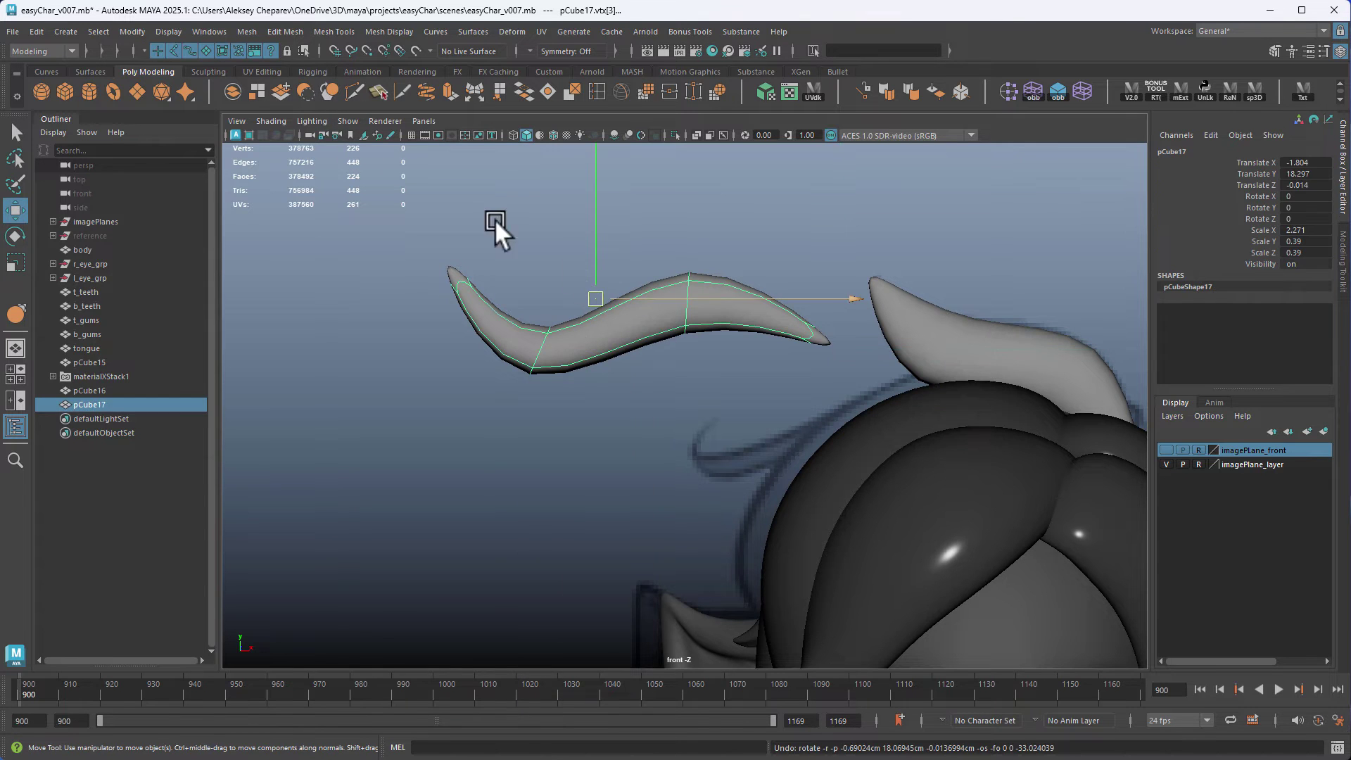
left_click(330, 90)
scroll(834, 325, "up", 1)
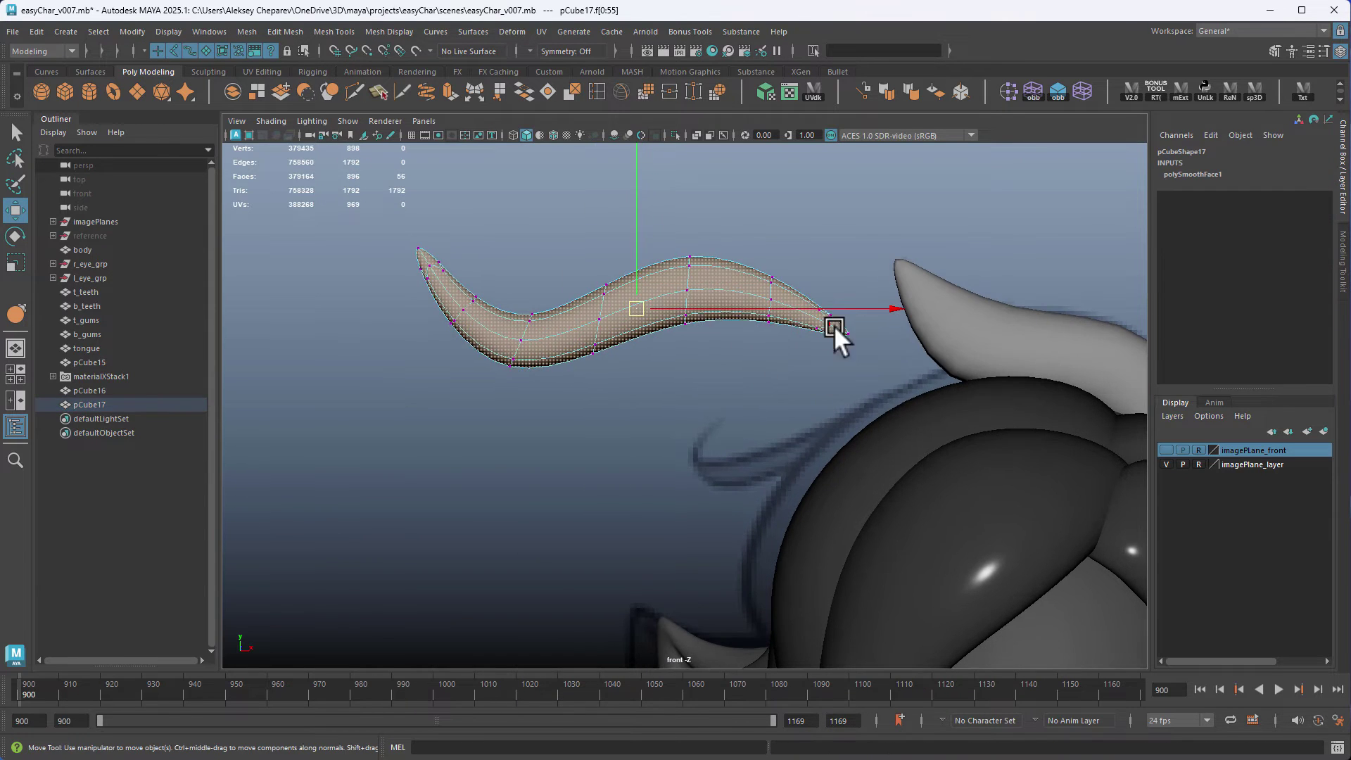
key("ctrl+z")
key("ctrl+z")
key("e")
left_click_drag(1016, 528, 871, 498)
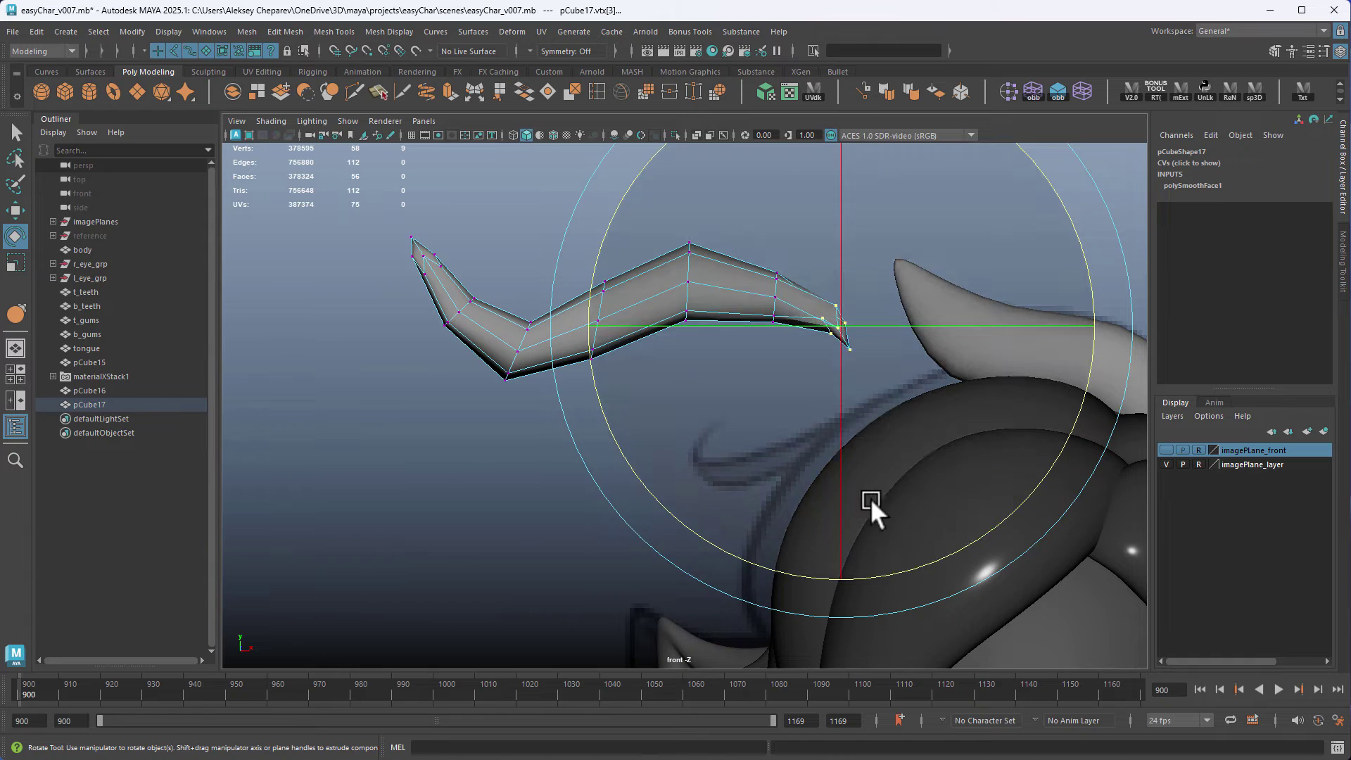
Step: Show the mesh in wireframe and move individual vertices of the strand's right tip to even out the end
key("w")
scroll(727, 498, "up", 5)
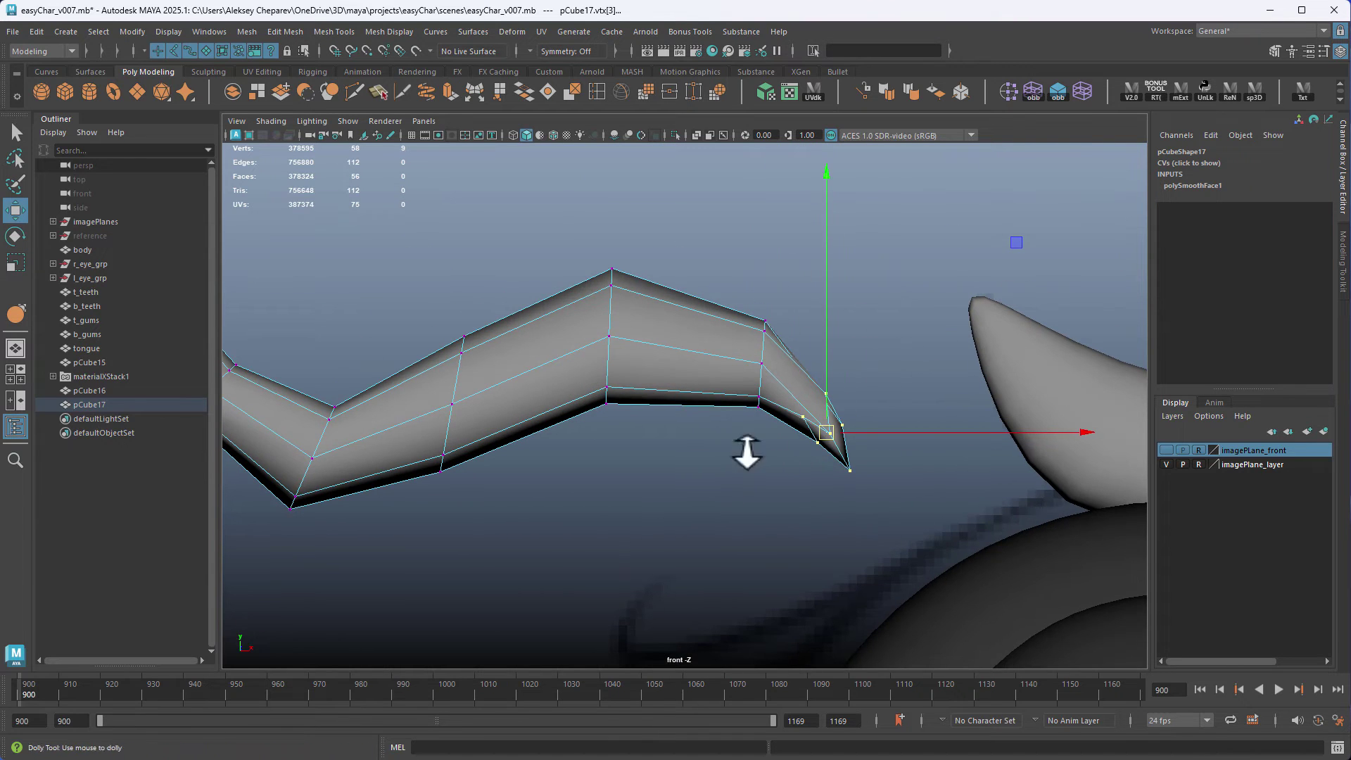
right_click_drag(747, 451, 816, 440, "alt")
right_click_drag(885, 411, 819, 410)
key("q")
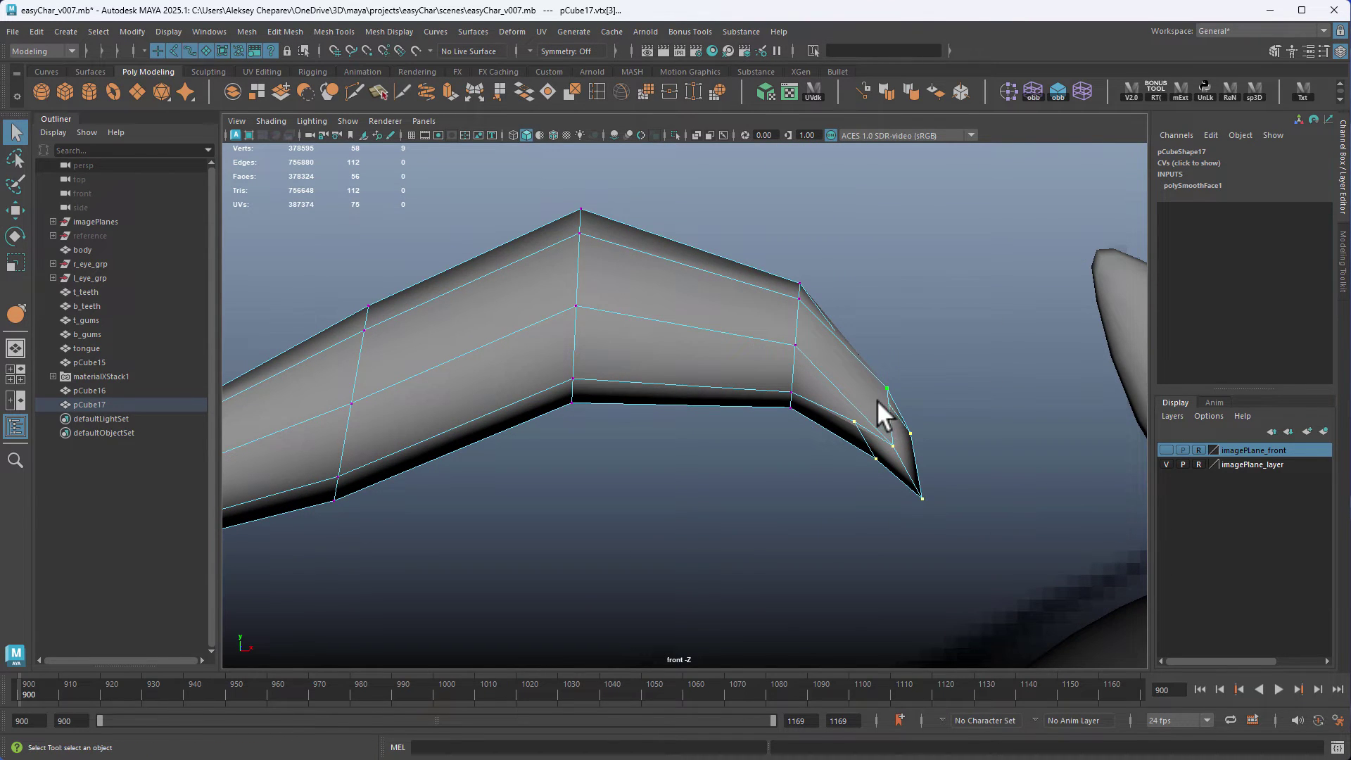
key("4")
left_click(898, 425)
left_click(911, 430)
key("w")
mouse_move(922, 462)
middle_mouse_down()
mouse_move(922, 420)
mouse_move(864, 445)
mouse_move(875, 479)
mouse_move(876, 455)
mouse_move(902, 449)
middle_mouse_up()
left_click(876, 461)
left_click(860, 430)
left_click(882, 474)
left_click(863, 442)
left_click(899, 459)
Step: Try to rotate all the vertices of the right tip together
left_click_drag(837, 367, 957, 534)
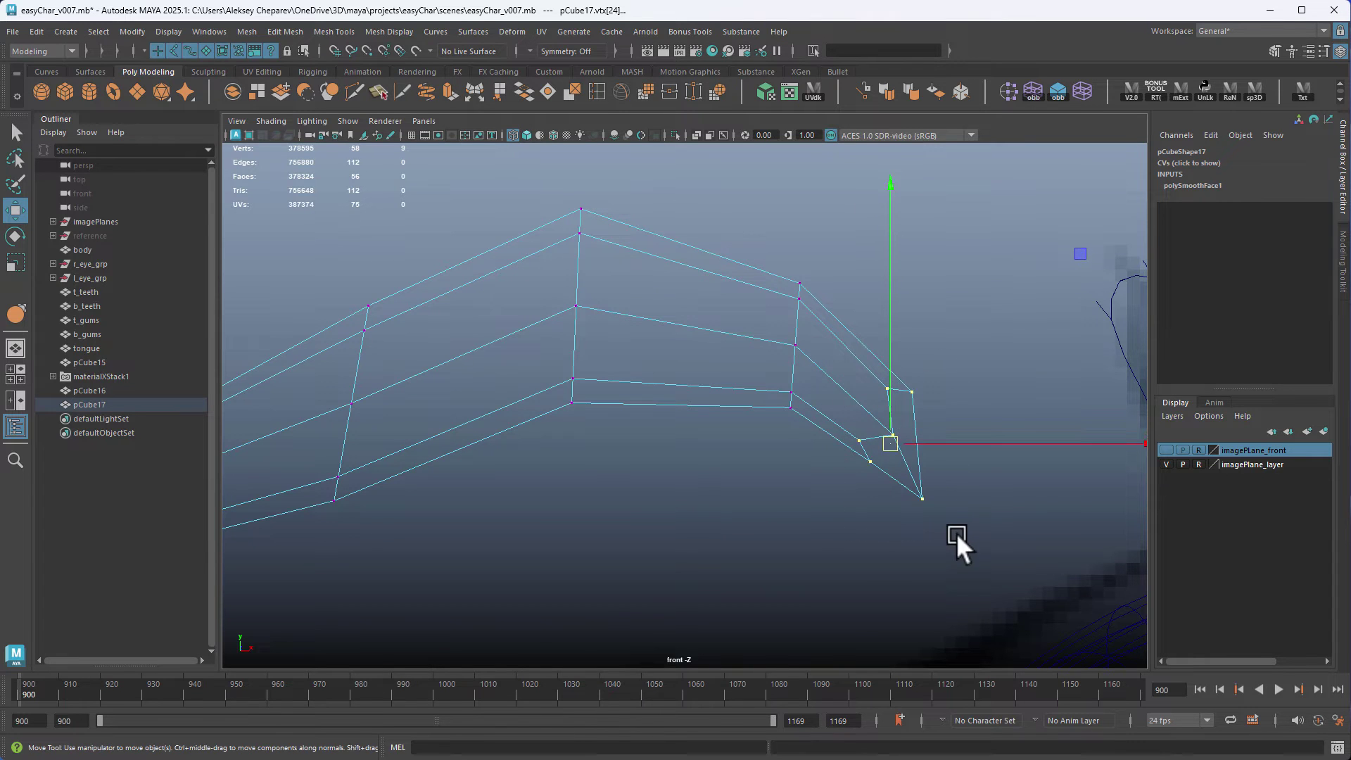
key("e")
left_click_drag(1065, 627, 860, 519)
middle_click_drag(858, 516, 861, 512)
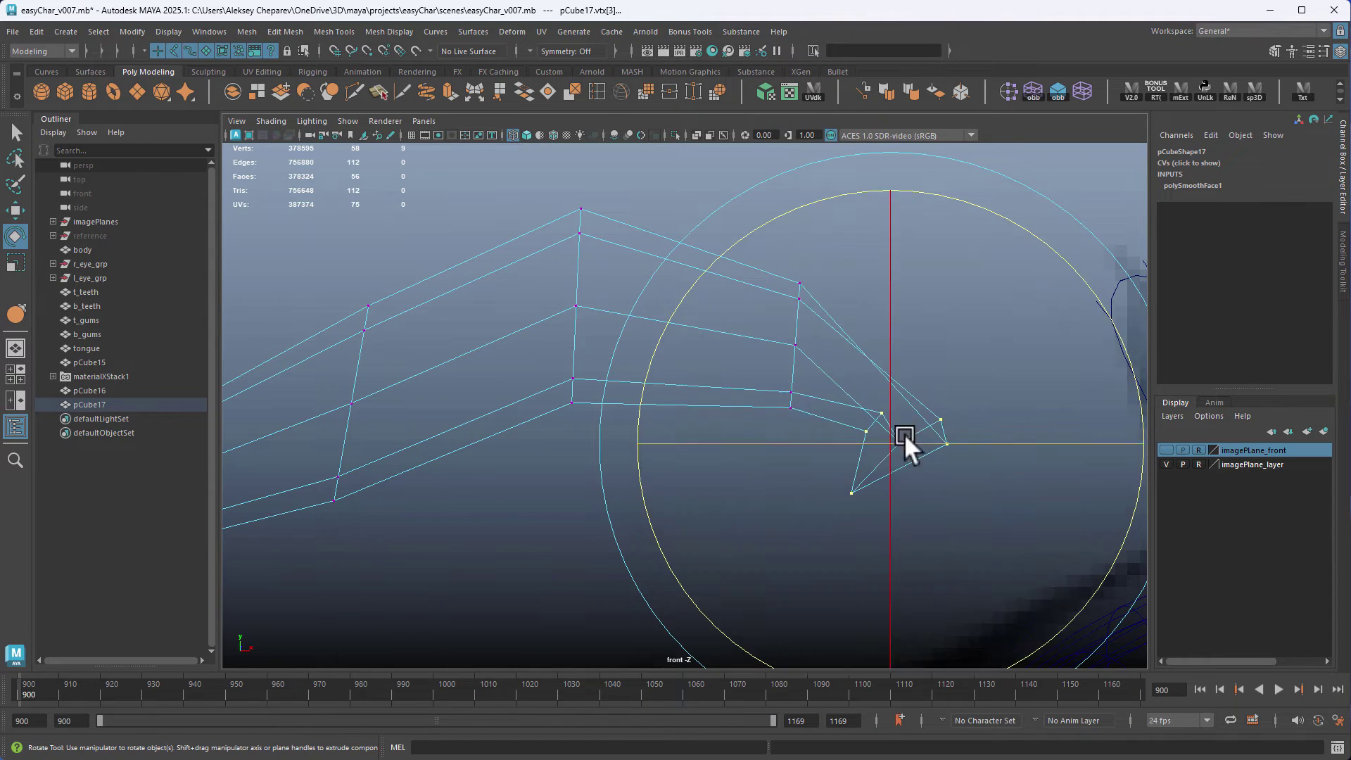
key("ctrl+z")
Step: Move the center vertex and the lowest point vertex of the right tip into a cleaner downward taper
key("q")
left_click_drag(884, 424, 905, 449)
key("e")
key("q")
key("w")
middle_click_drag(907, 465, 908, 470)
left_click_drag(909, 470, 933, 508)
middle_click_drag(928, 493, 921, 493)
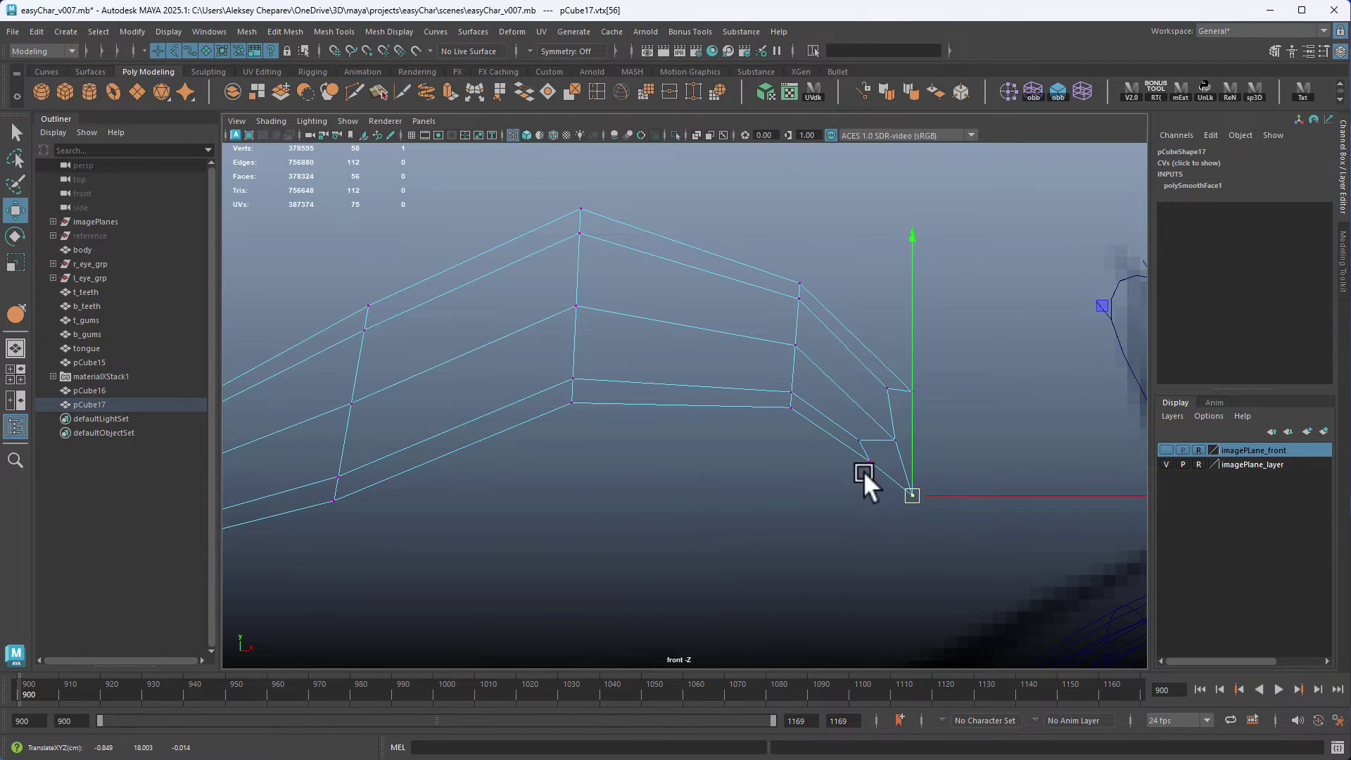
Step: Adjust the lower-edge and upper-edge vertices of the right tip's end cap
left_click_drag(860, 452, 880, 477)
middle_click_drag(874, 477, 867, 473)
left_click_drag(848, 429, 865, 447)
middle_click_drag(863, 446, 867, 440)
left_click_drag(871, 371, 893, 408)
middle_click_drag(889, 408, 888, 417)
left_click_drag(901, 377, 926, 413)
middle_click_drag(927, 418, 924, 412)
Step: Spread the vertices of the edge loop beside the right tip to round its curve, checking in smooth preview
left_click_drag(781, 274, 822, 294)
middle_click_drag(823, 292, 862, 283)
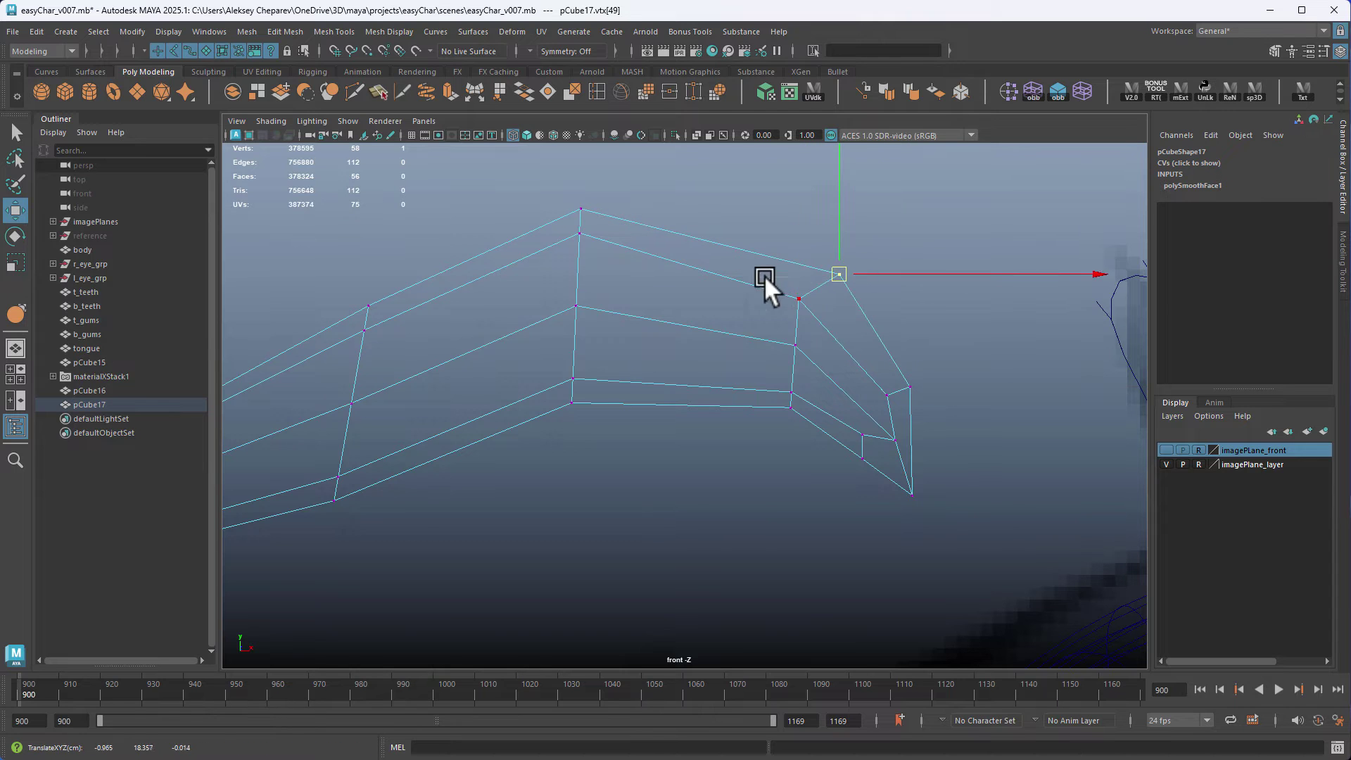
left_click_drag(765, 277, 821, 331)
middle_click_drag(822, 331, 839, 332)
left_click_drag(773, 377, 809, 423)
middle_click_drag(809, 423, 807, 417)
scroll(830, 437, "down", 5)
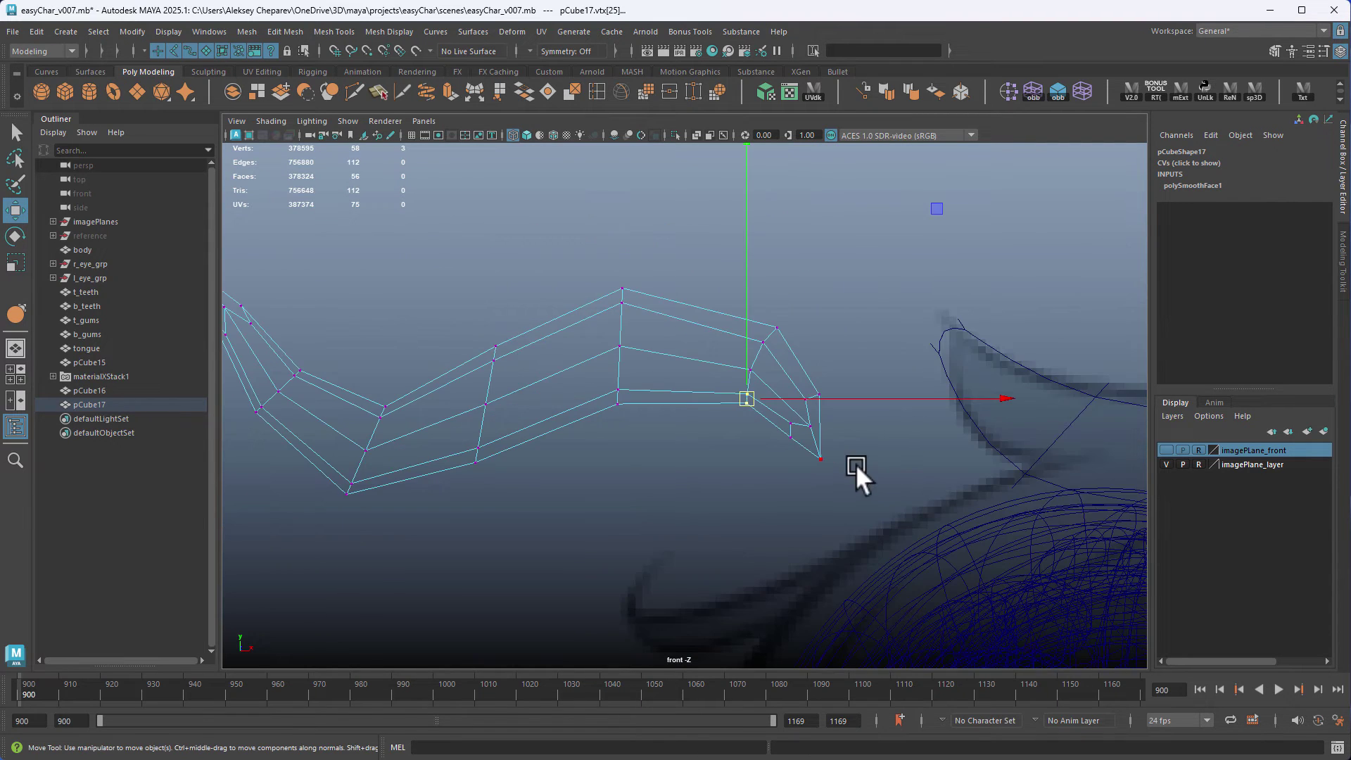
key("3")
left_click_drag(825, 303, 901, 369)
middle_click_drag(900, 369, 904, 357)
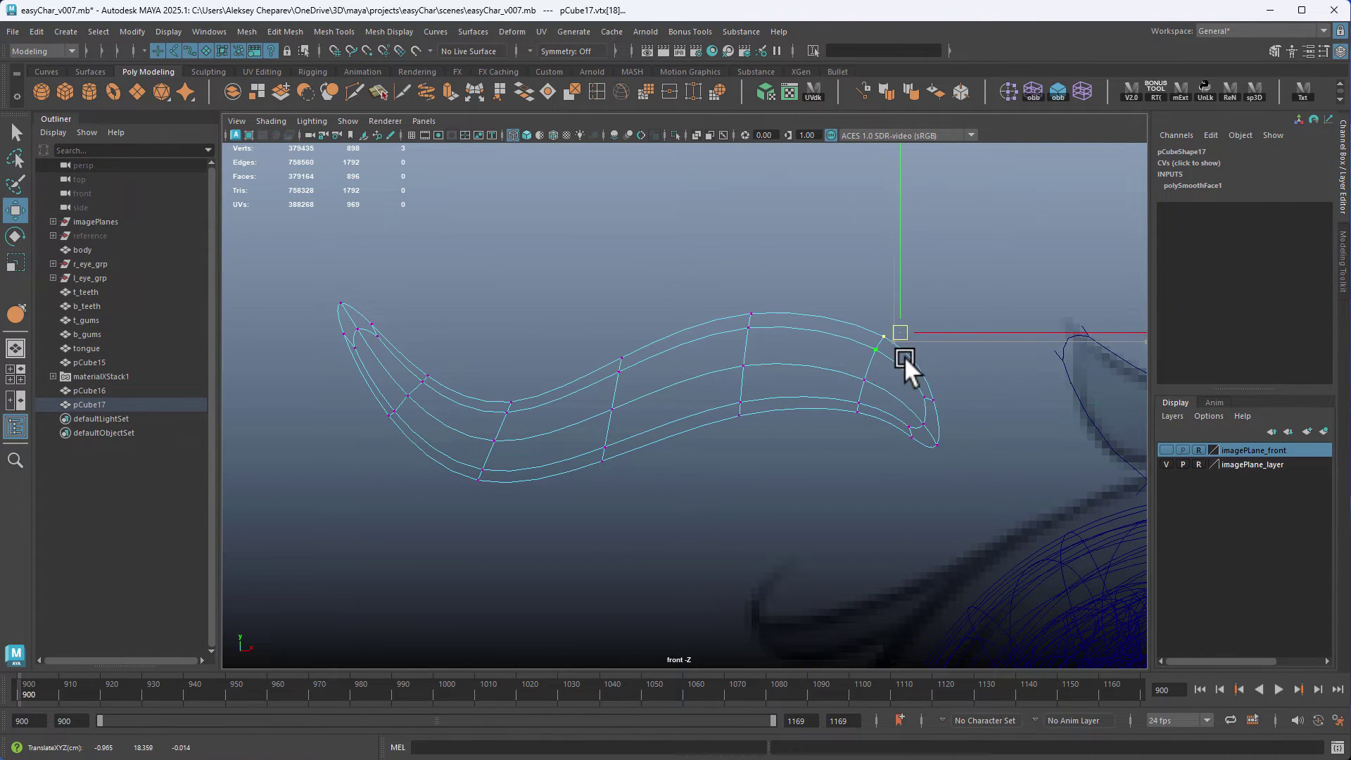
Step: Rotate the strand's left-tip vertices and move them toward the middle so the tip hooks inward
middle_click_drag(589, 420, 697, 428, "alt")
scroll(697, 428, "up", 3)
left_click_drag(325, 252, 450, 358)
key("e")
left_click_drag(626, 380, 372, 362)
key("w")
middle_click_drag(512, 378, 594, 390)
Step: Rotate the loop behind the left tip, shift the bottom-bend vertices outward and reposition the tip to deepen the curl
left_click_drag(410, 371, 523, 458)
key("e")
left_click_drag(630, 479, 560, 534)
key("w")
left_click_drag(518, 355, 648, 547)
middle_click_drag(633, 548, 589, 567)
left_click_drag(413, 253, 539, 353)
middle_click_drag(539, 353, 546, 361)
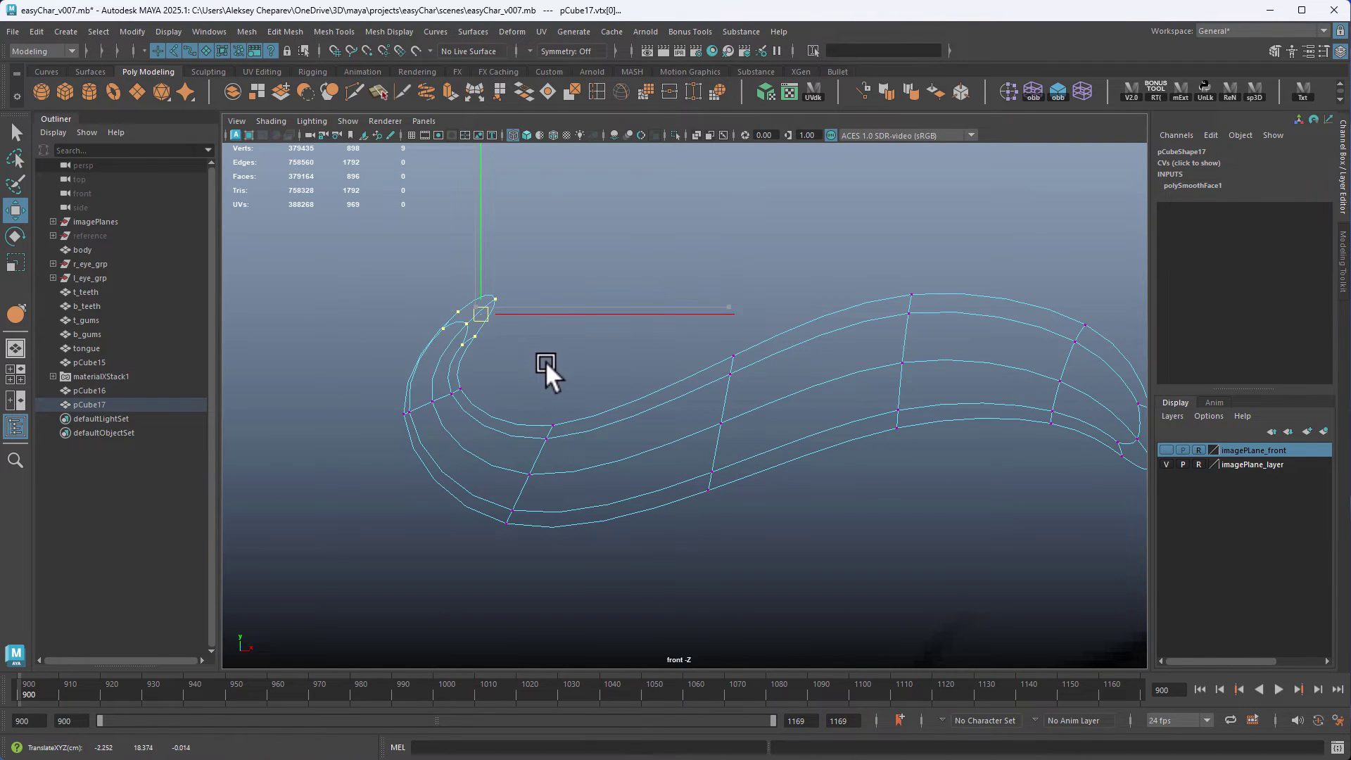
Step: Move the curled left tip's vertices further inward and begin reshaping its end in the unsmoothed cage
left_click(516, 329)
left_click_drag(484, 276, 524, 327)
middle_click_drag(524, 327, 545, 355)
middle_click_drag(496, 380, 588, 401, "alt")
right_click_drag(588, 401, 636, 419, "alt")
key("1")
left_click_drag(396, 233, 453, 298)
middle_click_drag(453, 299, 449, 268)
left_click_drag(476, 214, 488, 240)
middle_click_drag(484, 242, 538, 342)
Step: Reposition individual end-cap vertices of the curled left tip to untangle it and form a clean point
left_click(501, 290)
left_click(465, 335)
left_click(505, 311)
left_click(467, 312)
middle_click_drag(467, 312, 478, 301)
left_click(430, 245)
mouse_move(429, 246)
middle_mouse_down()
mouse_move(453, 304)
mouse_move(453, 240)
middle_mouse_up()
left_click(449, 269)
left_click(451, 291)
middle_click_drag(450, 290, 513, 339)
left_click(490, 290)
left_click(501, 328)
left_click(539, 345)
left_click(590, 303)
middle_click_drag(589, 306, 545, 327)
left_click(465, 248)
middle_click_drag(467, 248, 501, 273)
Step: Raise the outer and center vertices of the loop behind the left tip, and nudge the tip's upper vertex into line
left_click_drag(262, 421, 317, 482)
middle_click_drag(309, 479, 256, 356)
left_click(456, 280)
middle_click_drag(463, 290, 471, 296)
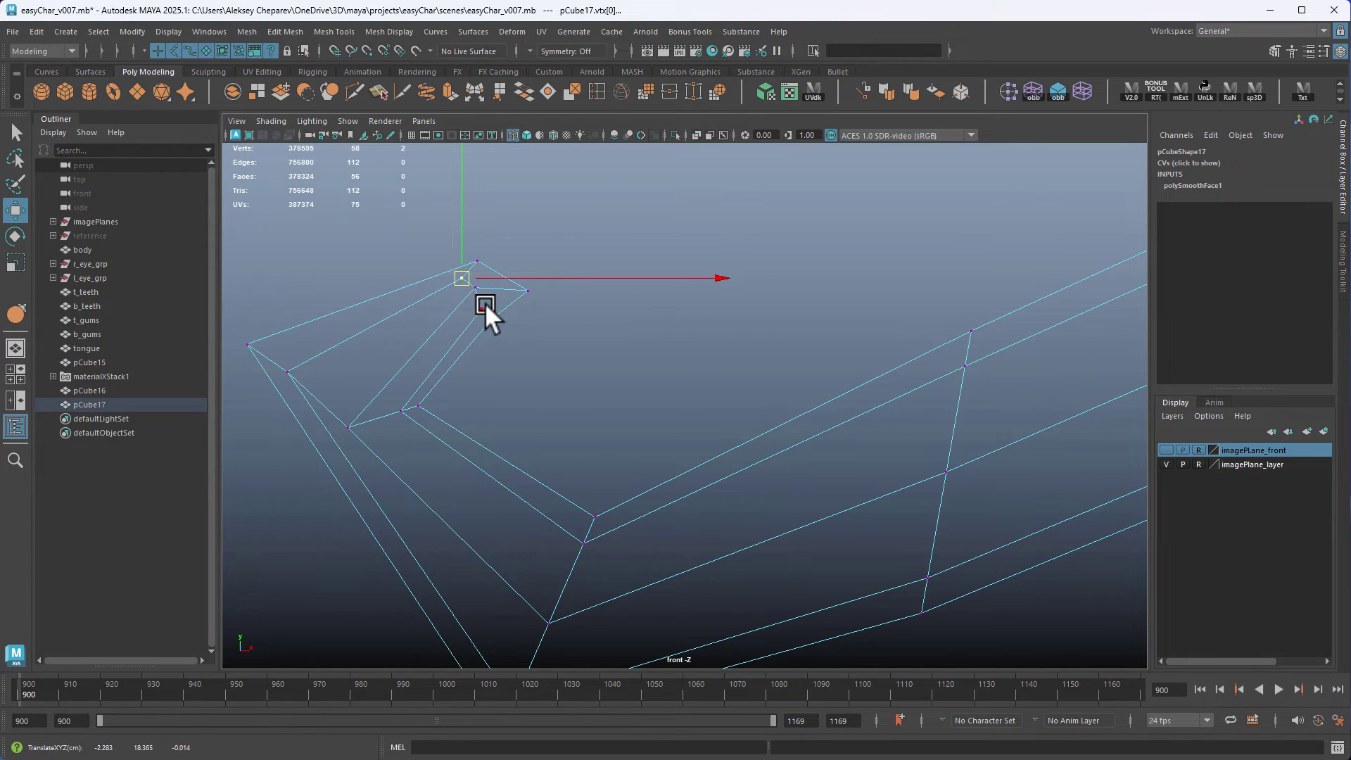
key("3")
key("1")
left_click(355, 441)
middle_click_drag(373, 446, 373, 411)
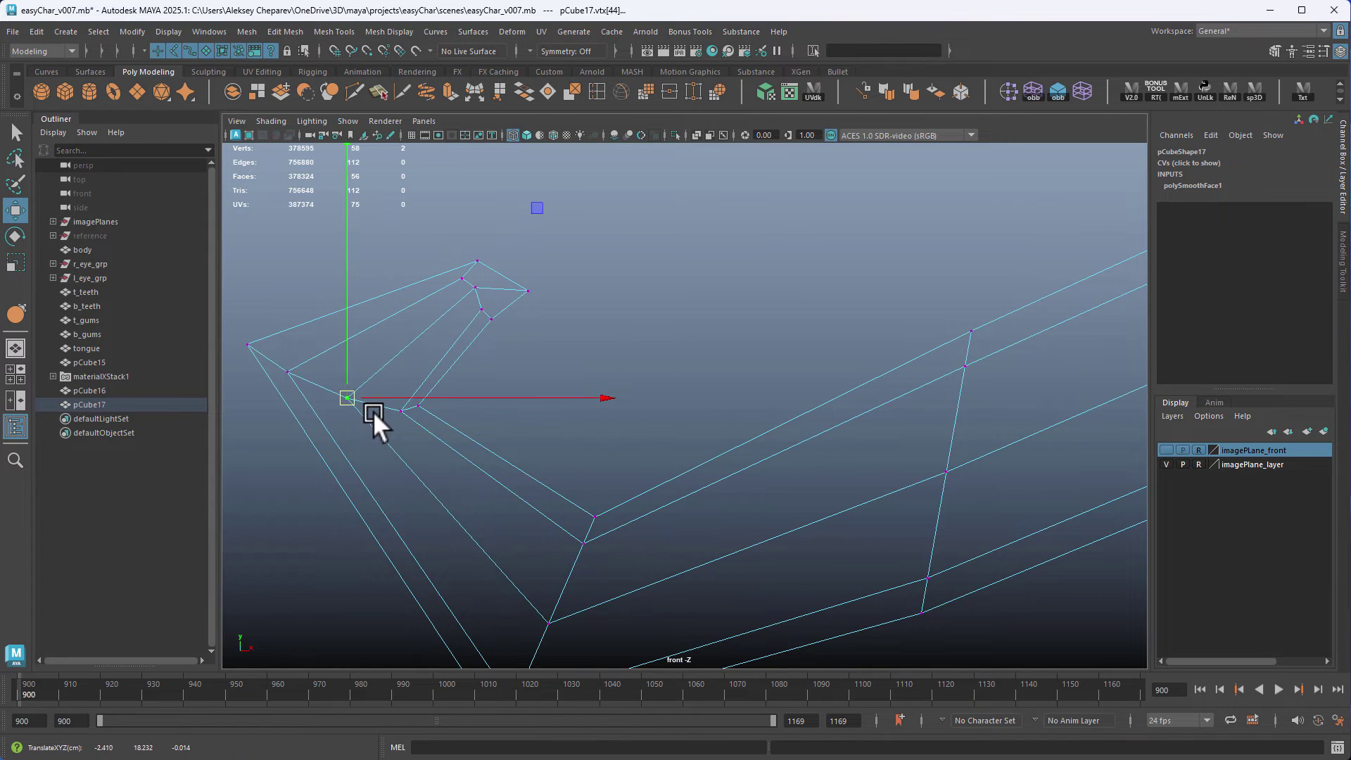
Step: Shift the bottom-bend vertices outward to round the curl in smooth preview, and return to object selection
middle_click_drag(544, 512, 614, 409, "alt")
left_click_drag(540, 575, 626, 648)
middle_click_drag(630, 639, 569, 652)
scroll(760, 567, "down", 5)
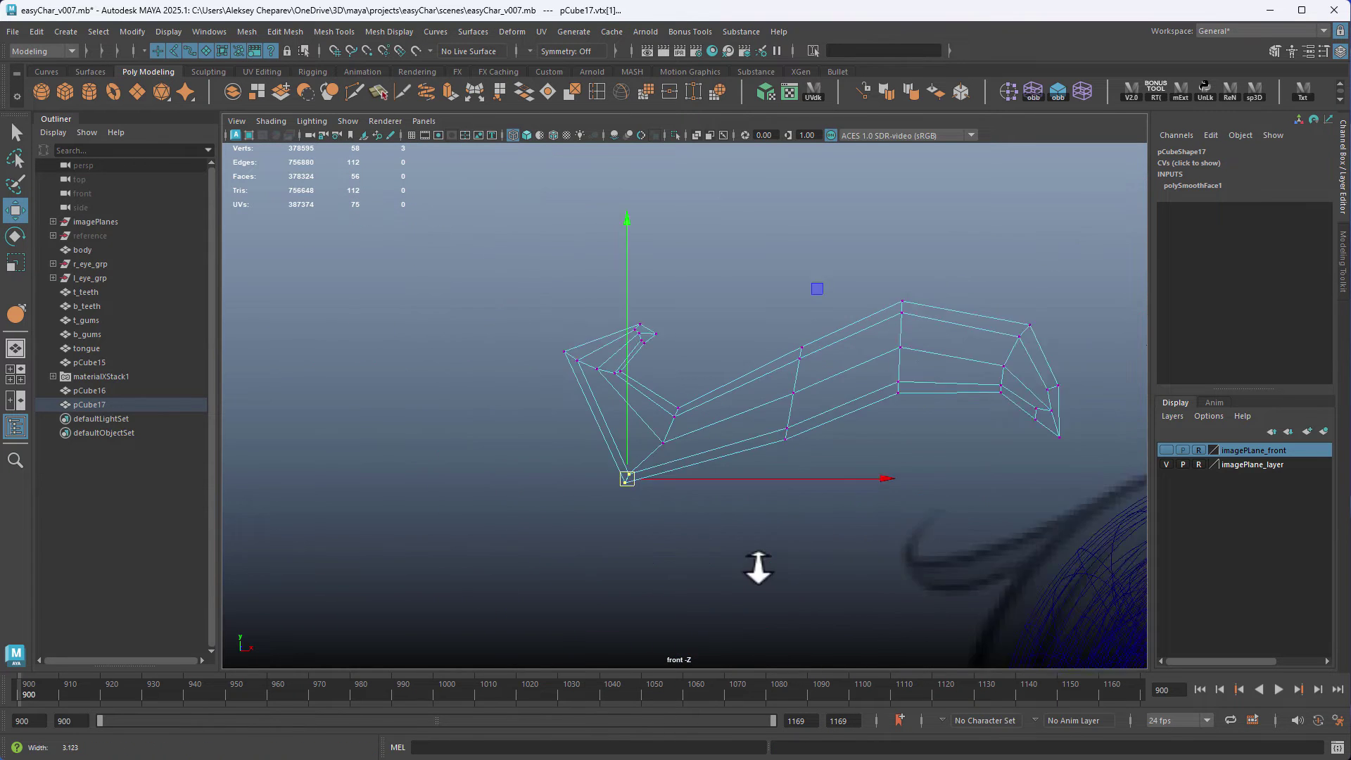
key("3")
left_click_drag(636, 420, 678, 465)
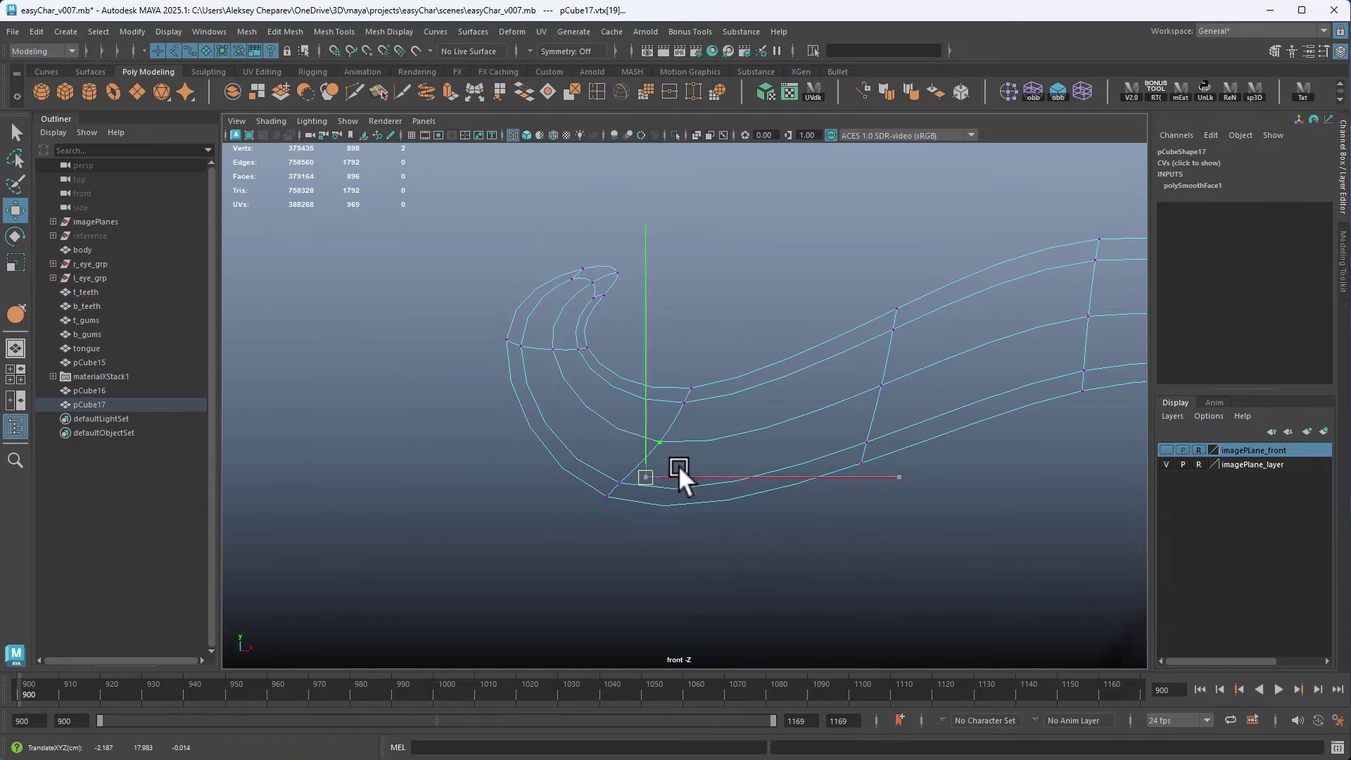
middle_click_drag(678, 464, 614, 453)
scroll(664, 465, "down", 4)
right_click(793, 352)
left_click(863, 331)
Step: Apply Smooth to the strand on top of the head, working in the perspective view
key("space")
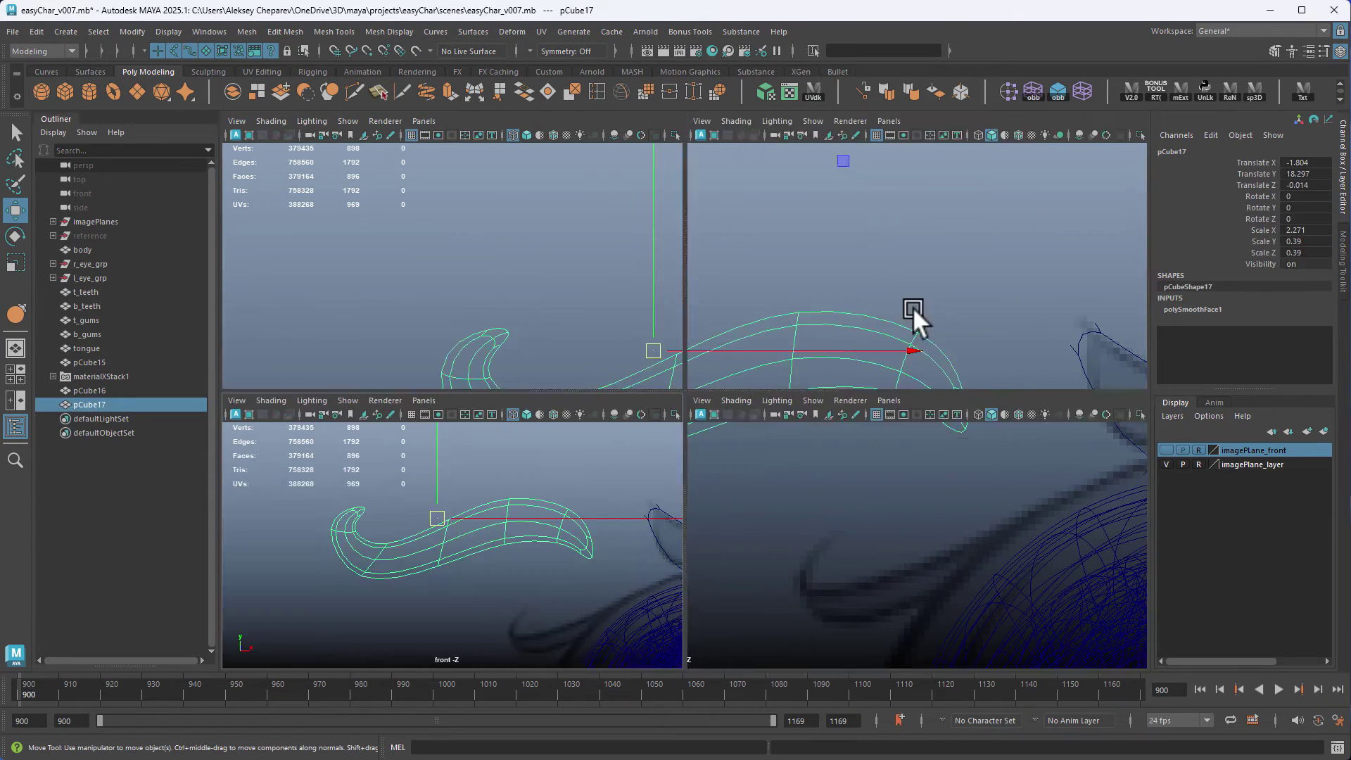
key("space")
left_click_drag(897, 349, 509, 200, "alt")
key("r")
left_click(817, 315)
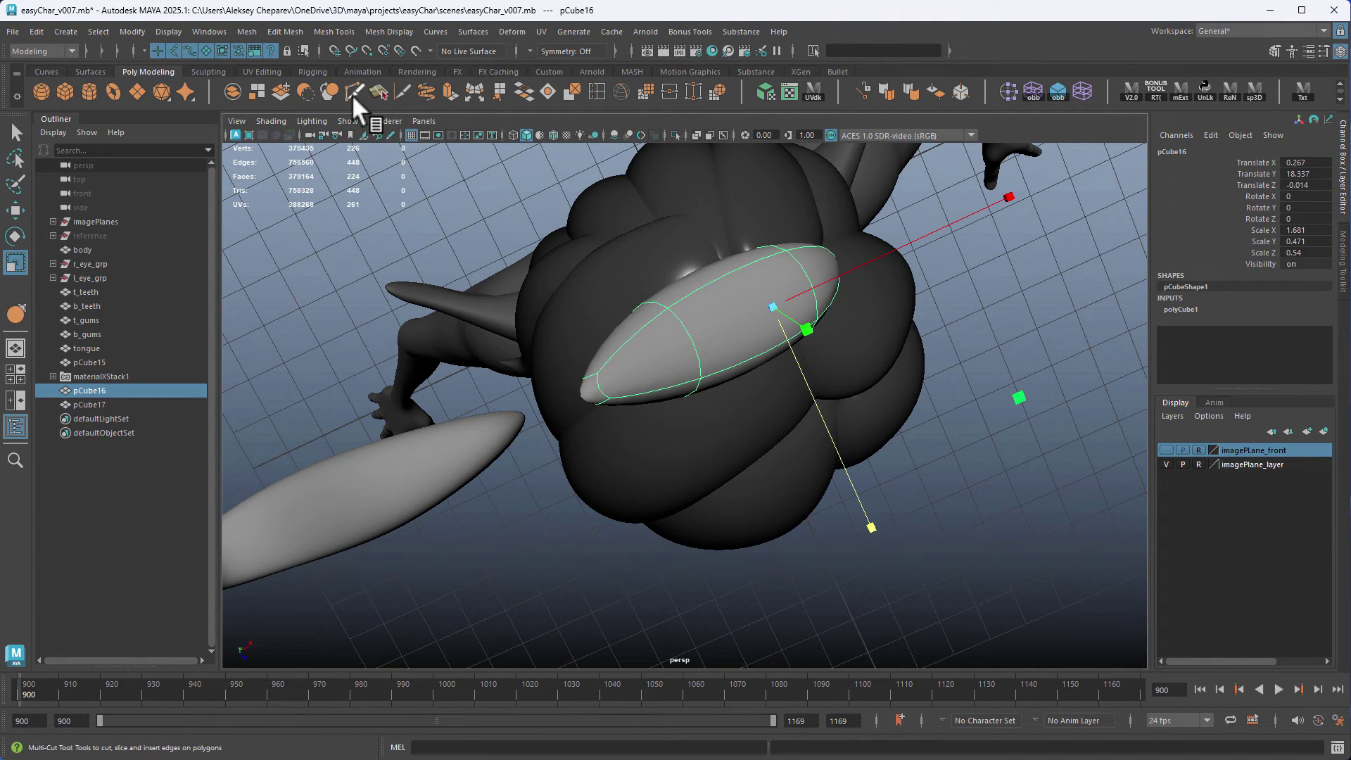
left_click(981, 450)
left_click_drag(981, 450, 846, 385, "alt")
left_click(846, 386)
key("g")
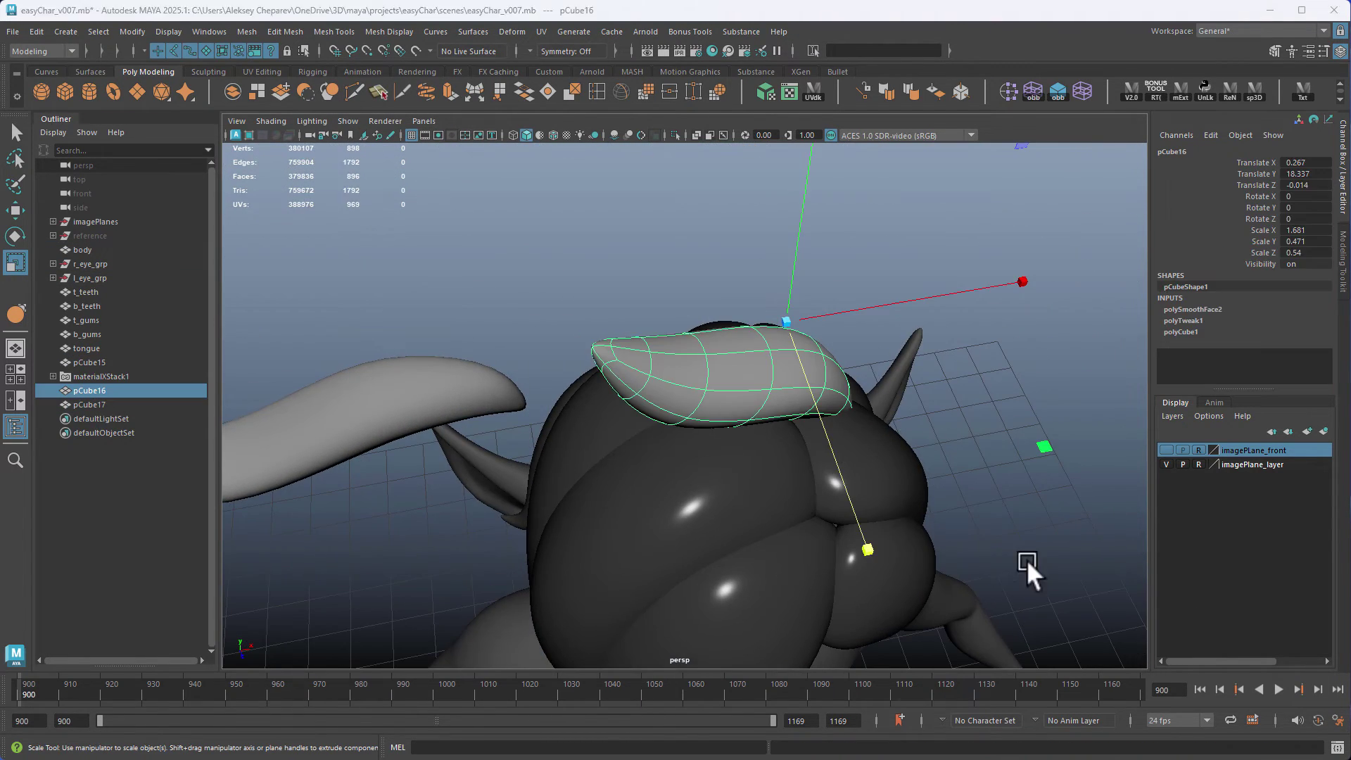
Step: Rotate the upper strand in the side view to about X 5.2, Y 33.2, Z 6.1 and lower it onto the hair
key("space")
key("space")
right_click_drag(1005, 552, 597, 265, "alt")
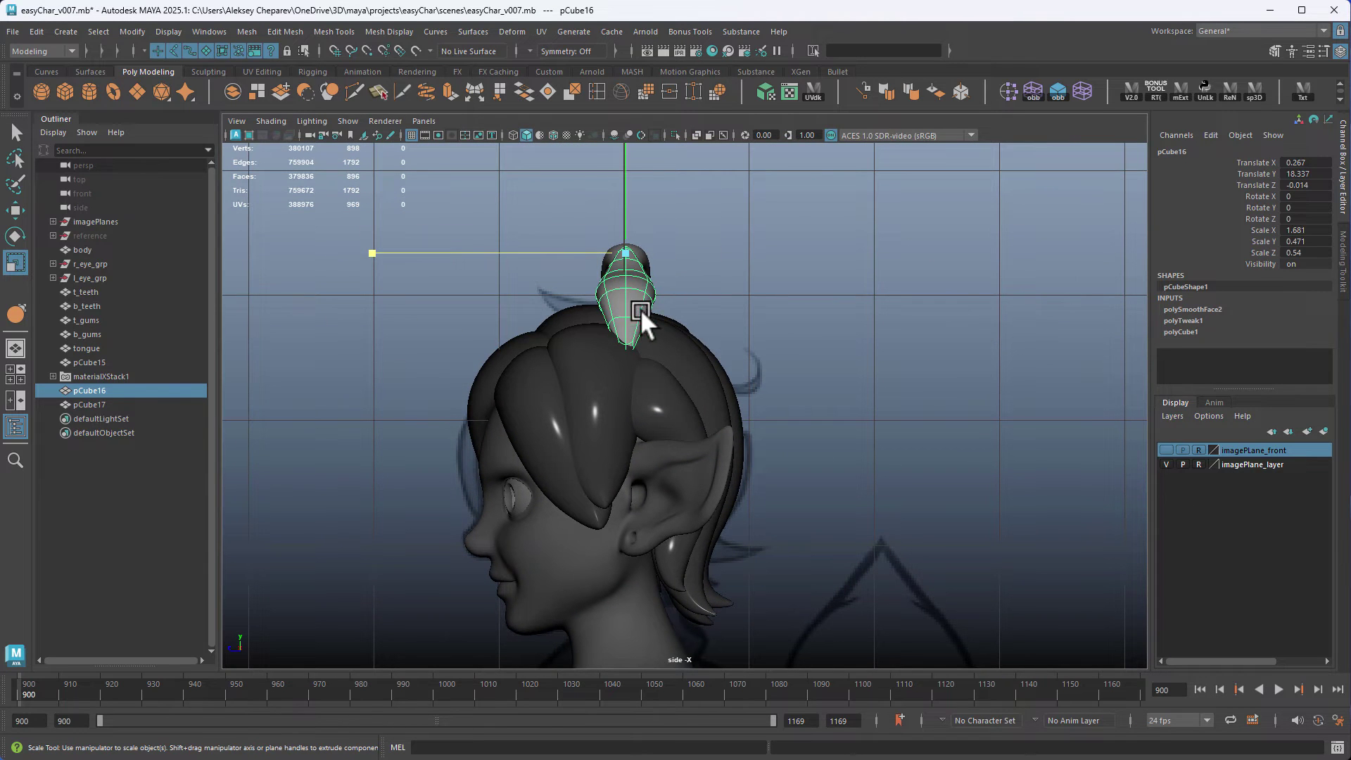
right_click_drag(640, 309, 564, 347, "alt")
key("e")
left_click_drag(668, 456, 703, 323)
key("w")
middle_click_drag(701, 324, 671, 334)
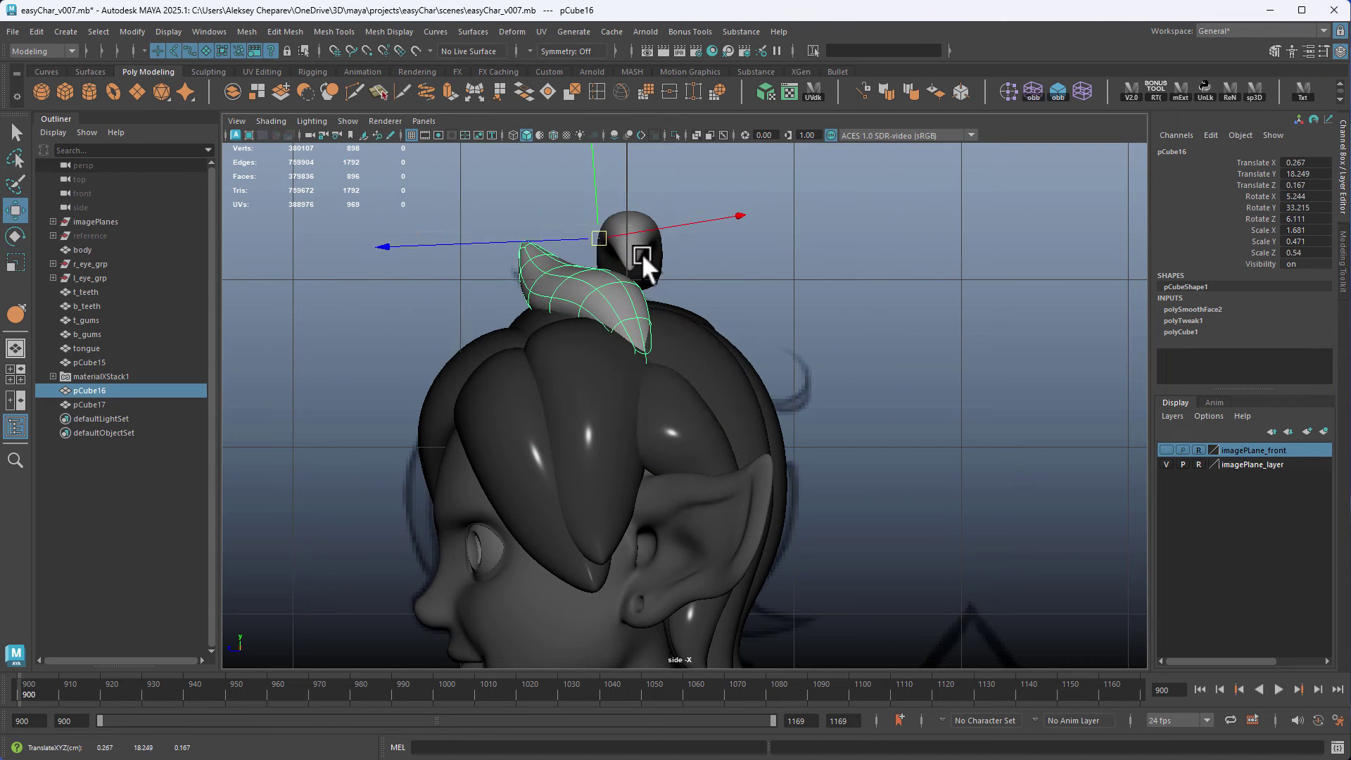
Step: Rotate the curled strand in the side view to about X -8.2, Y -22.9, Z -15.7 and move it down onto the back of the hair
left_click(640, 252)
key("e")
left_click_drag(789, 295, 694, 341)
key("w")
middle_click_drag(694, 340, 1038, 431)
Step: Rotate the upper strand in the front view to about 4.1 on Z and nudge it up toward the reference outline
key("space")
key("space")
left_click_drag(1039, 432, 931, 356, "alt")
key("space")
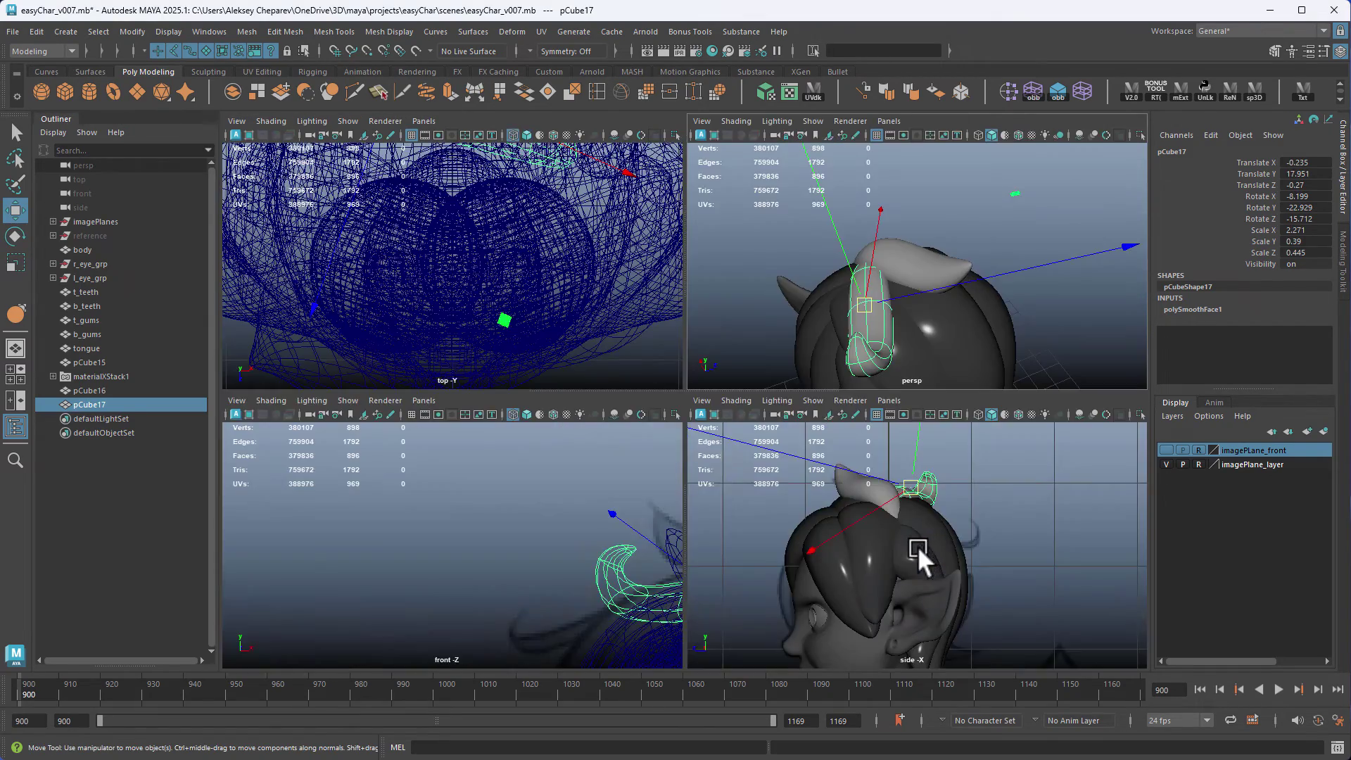
key("space")
right_click_drag(805, 467, 1020, 612, "alt")
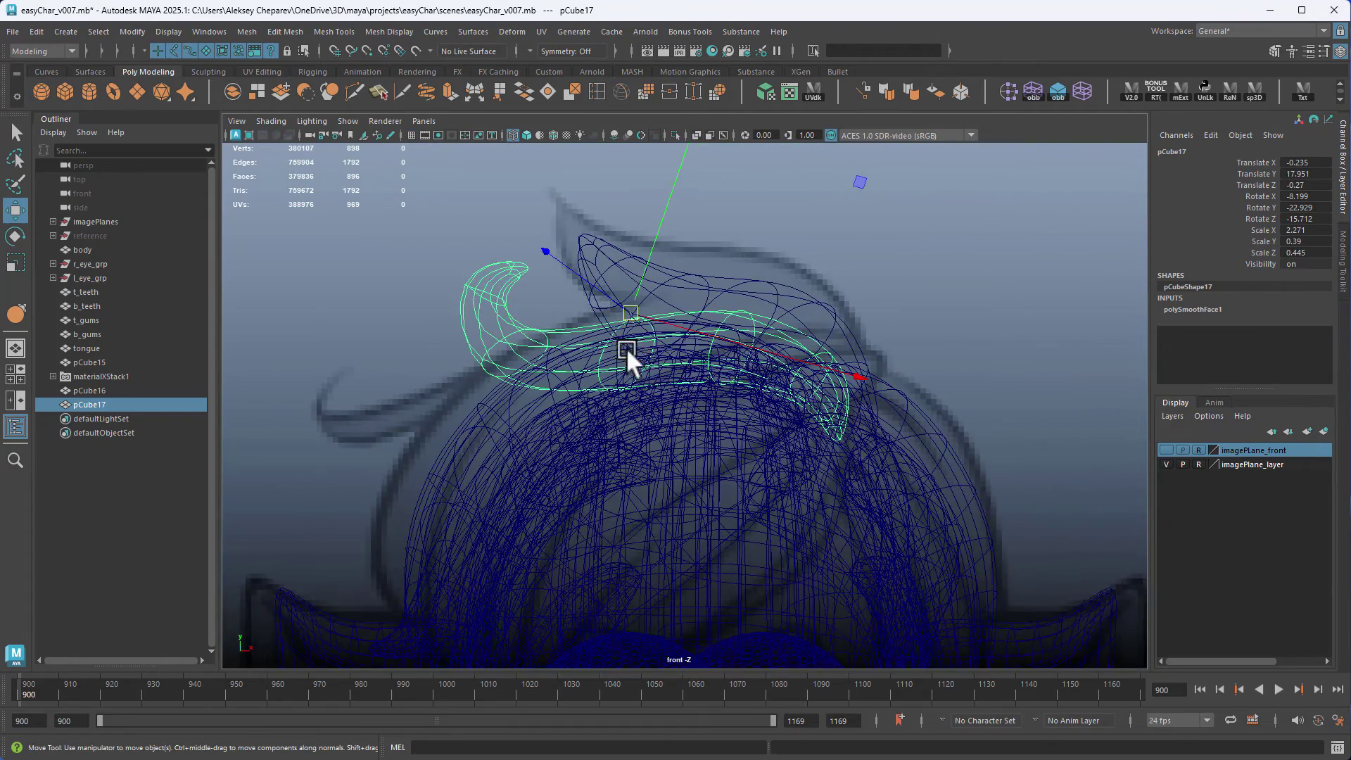
left_click(767, 291)
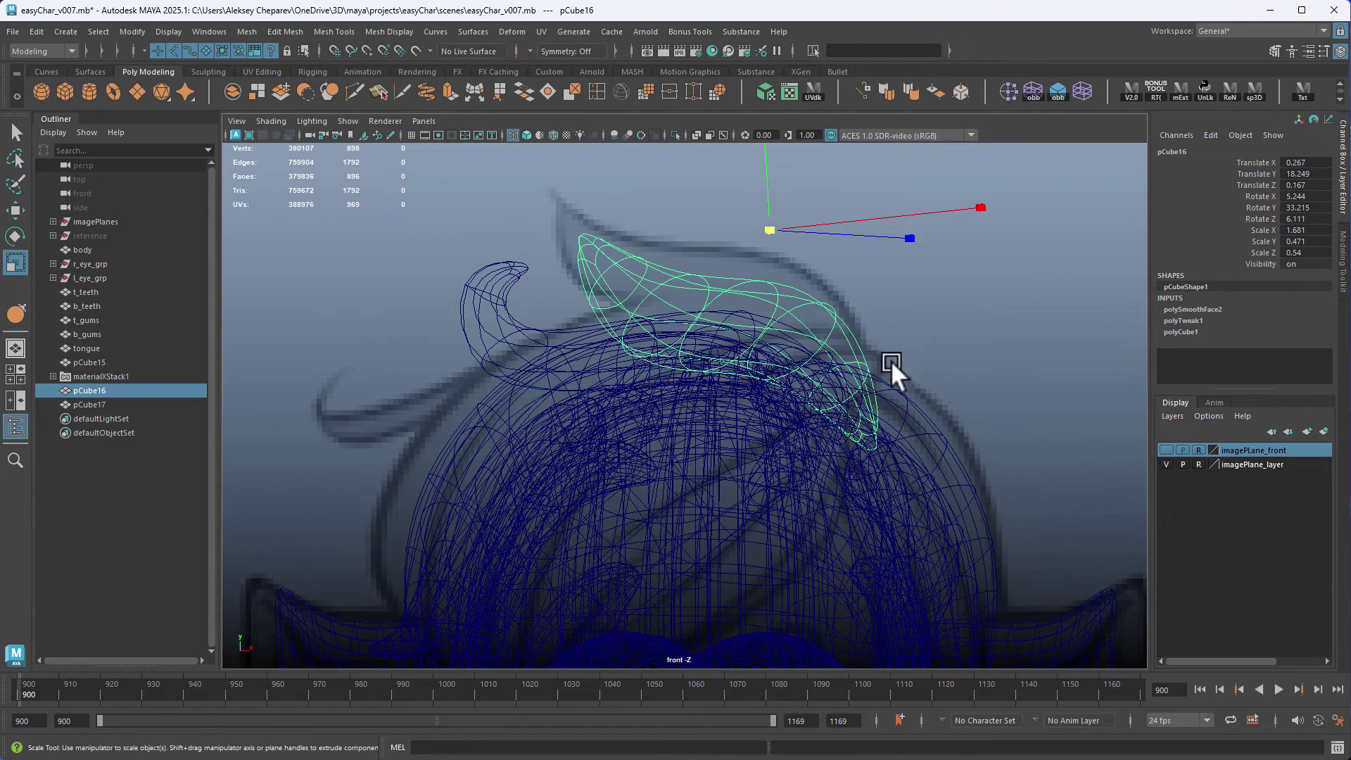
key("e")
left_click_drag(959, 382, 991, 422)
key("w")
middle_click_drag(990, 422, 987, 413)
Step: Isolate the upper strand to compare it with the drawing, restore the full shaded view, and scale it uniformly to about 1.74 on X
key("r")
key("ctrl+1")
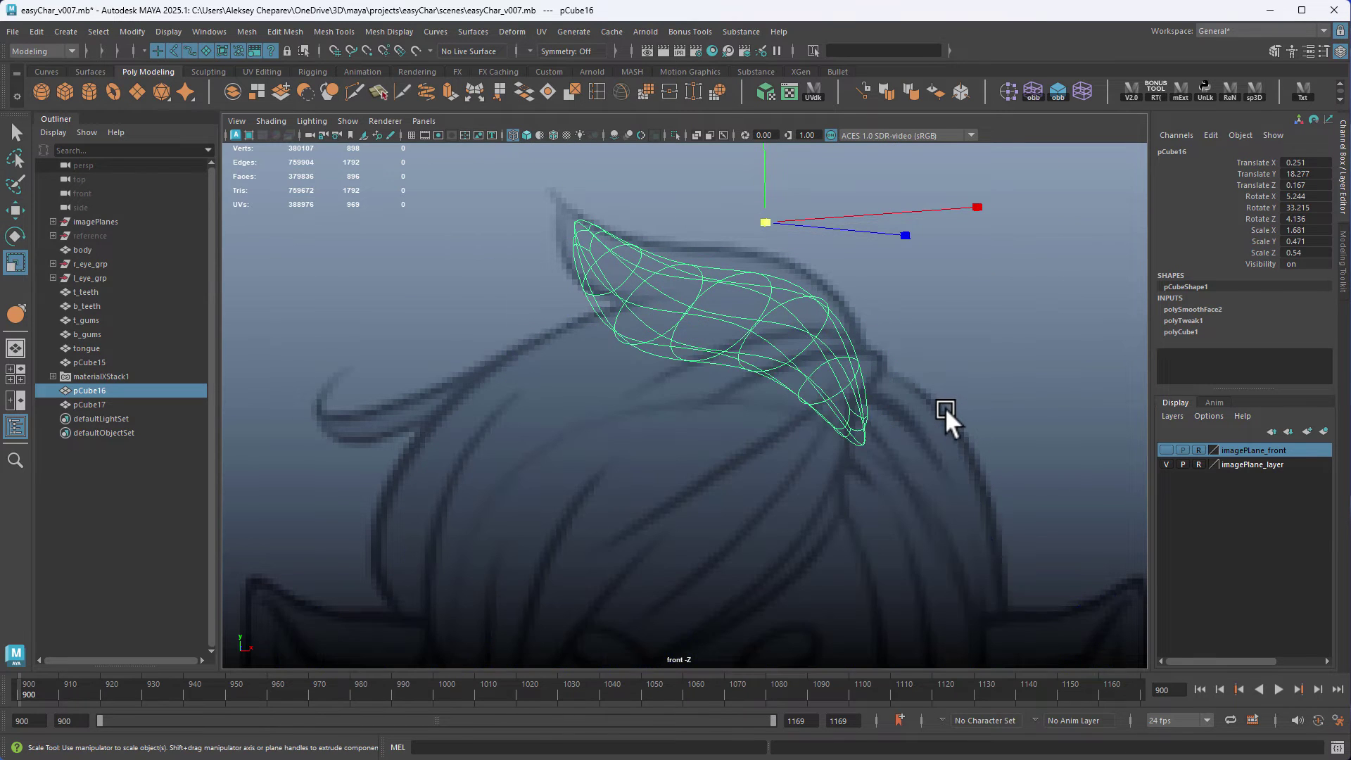
key("5")
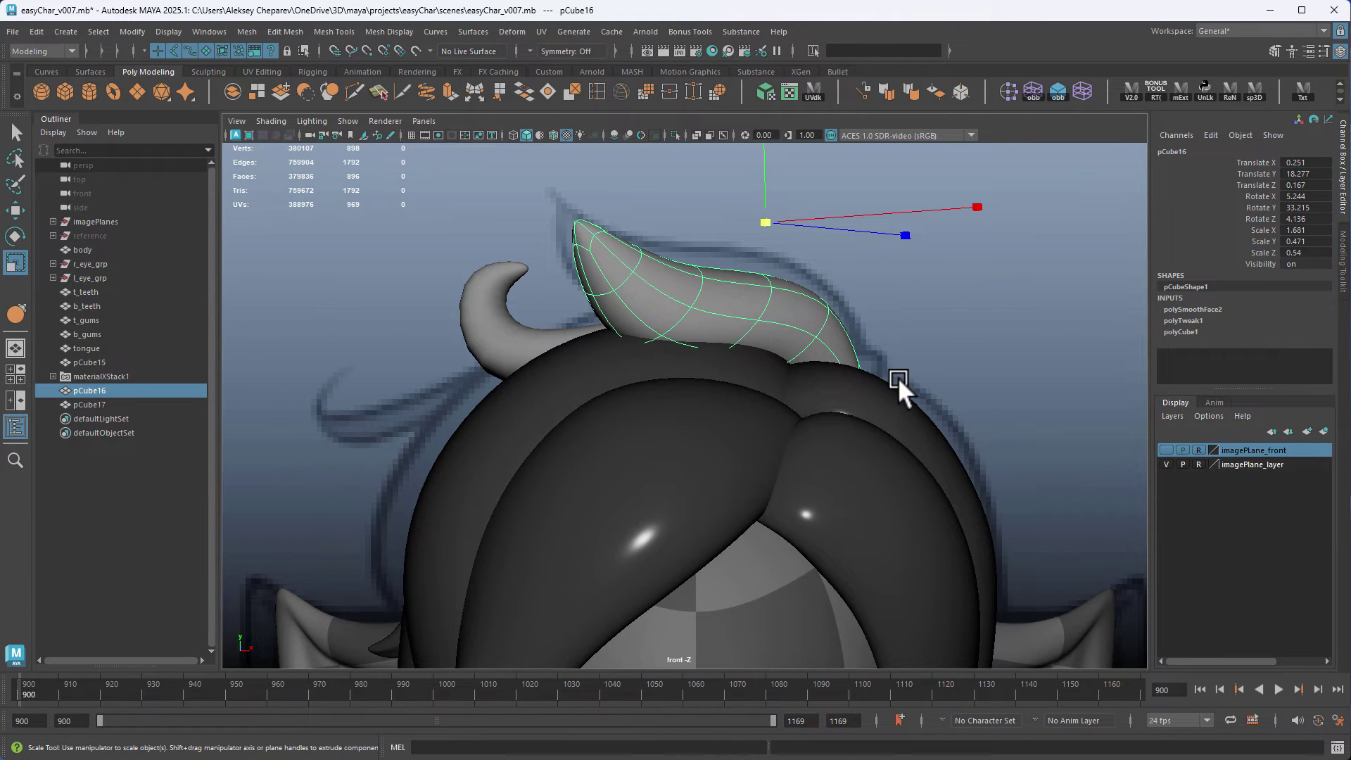
middle_click_drag(892, 377, 914, 374)
key("w")
Step: Move the curled strand outward to about -0.64 on X and rotate it to about -5.8 on Z, against the front reference
middle_click_drag(523, 351, 694, 326, "alt")
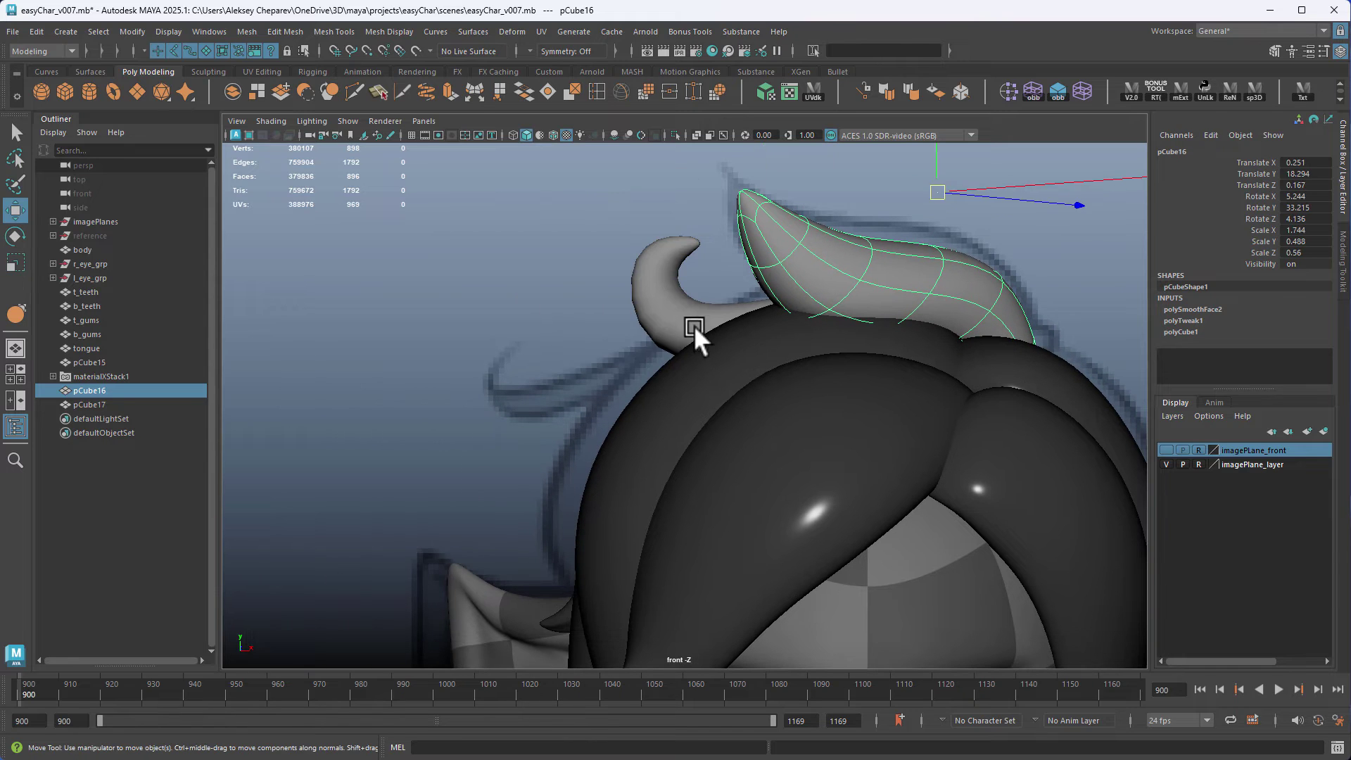
left_click(693, 325)
middle_click_drag(766, 349, 656, 358)
key("e")
left_click_drag(847, 448, 856, 373)
key("t")
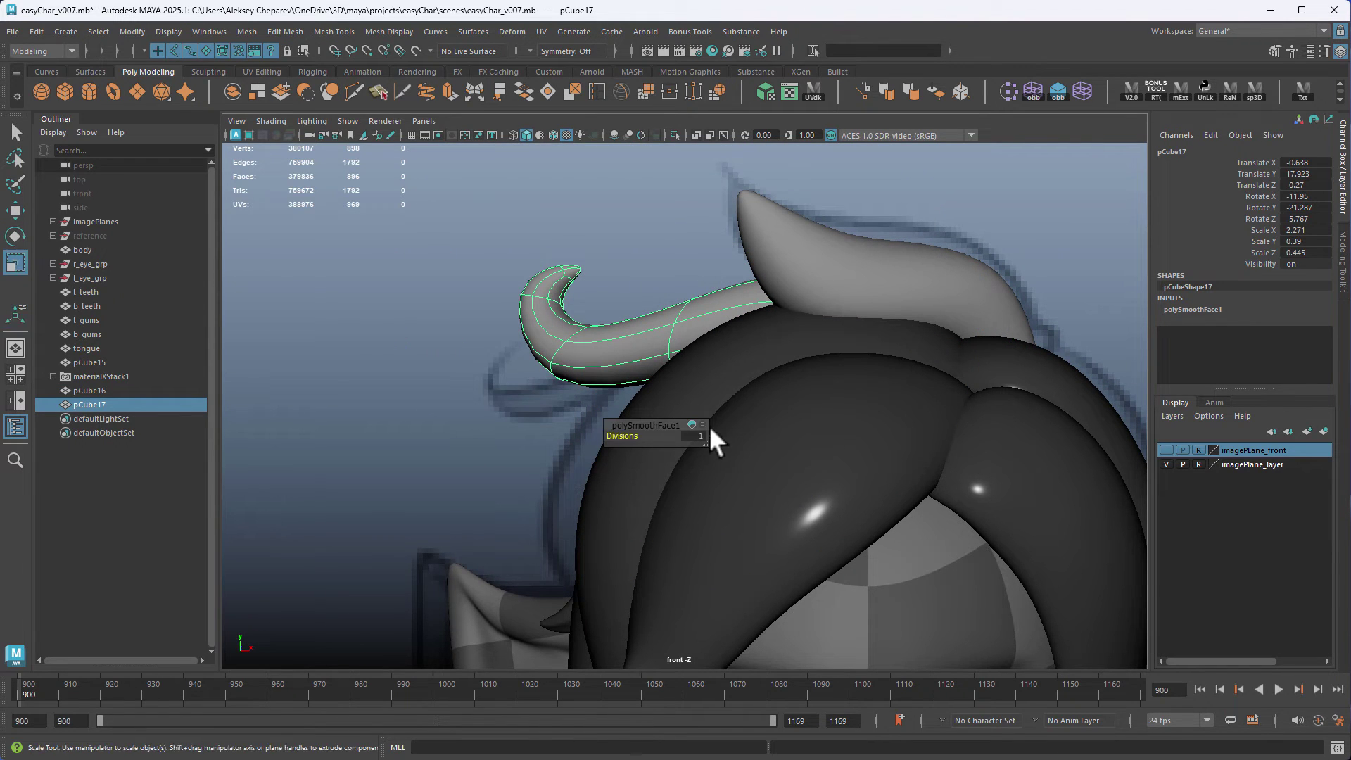
Step: Lengthen the curled strand to about 2.52 on its X scale, rotate it to about 4.6 on Z, and lower it slightly
key("r")
left_click_drag(798, 325, 842, 308)
key("e")
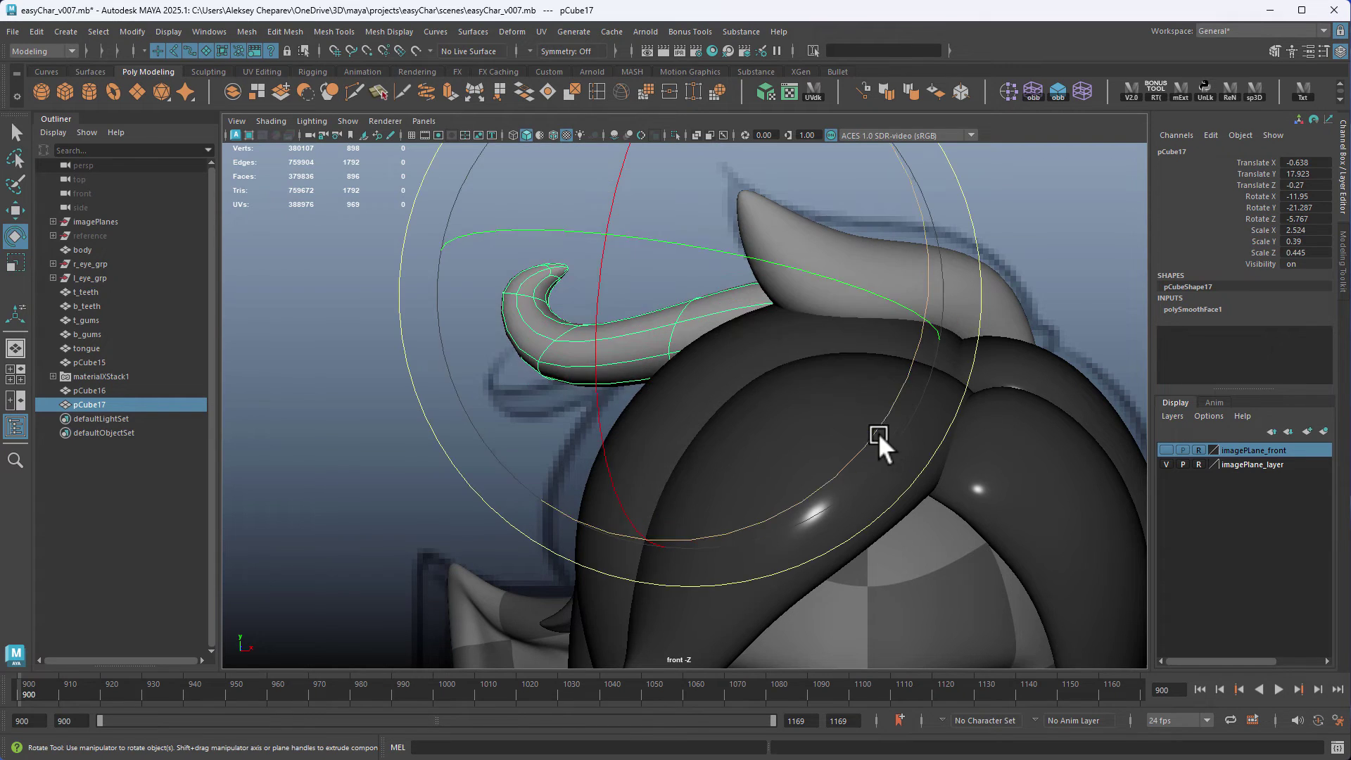
left_click_drag(878, 432, 897, 390)
key("w")
middle_click_drag(884, 403, 886, 411)
Step: Edit the curled strand's vertices from above with an adjusted soft-selection falloff, and pull its root end under the upper strand
key("space")
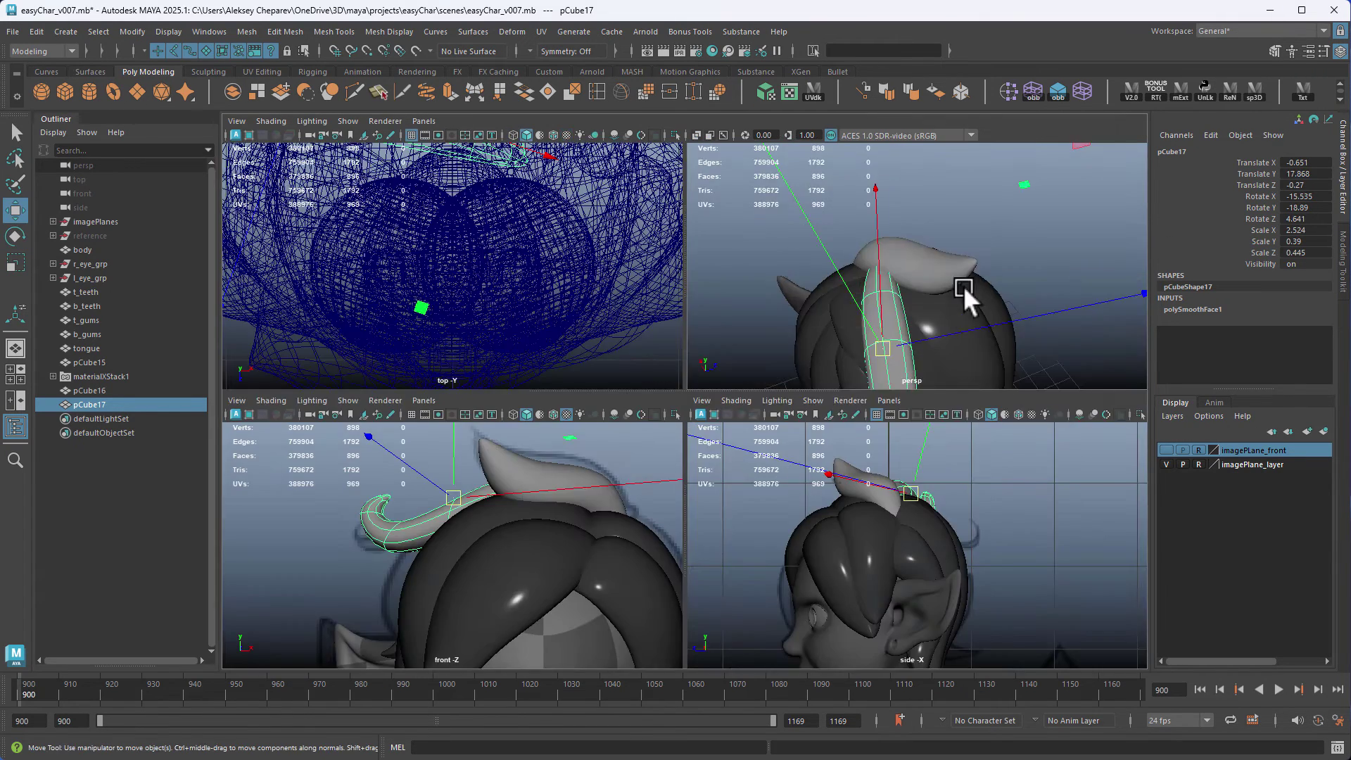
key("space")
left_click_drag(963, 289, 769, 422, "alt")
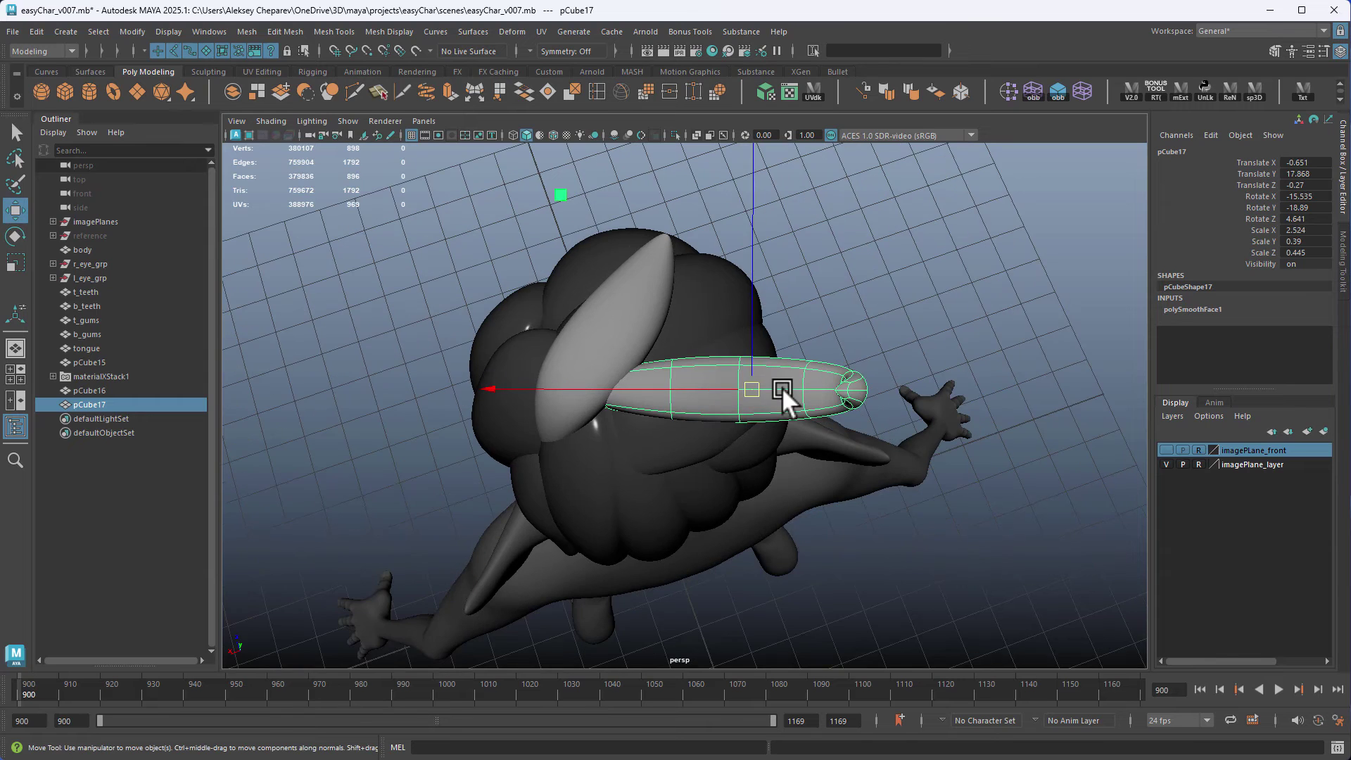
middle_click_drag(782, 387, 790, 333, "alt")
right_click_drag(791, 333, 838, 401, "alt")
right_click_drag(816, 295, 747, 295)
left_click_drag(693, 233, 783, 376)
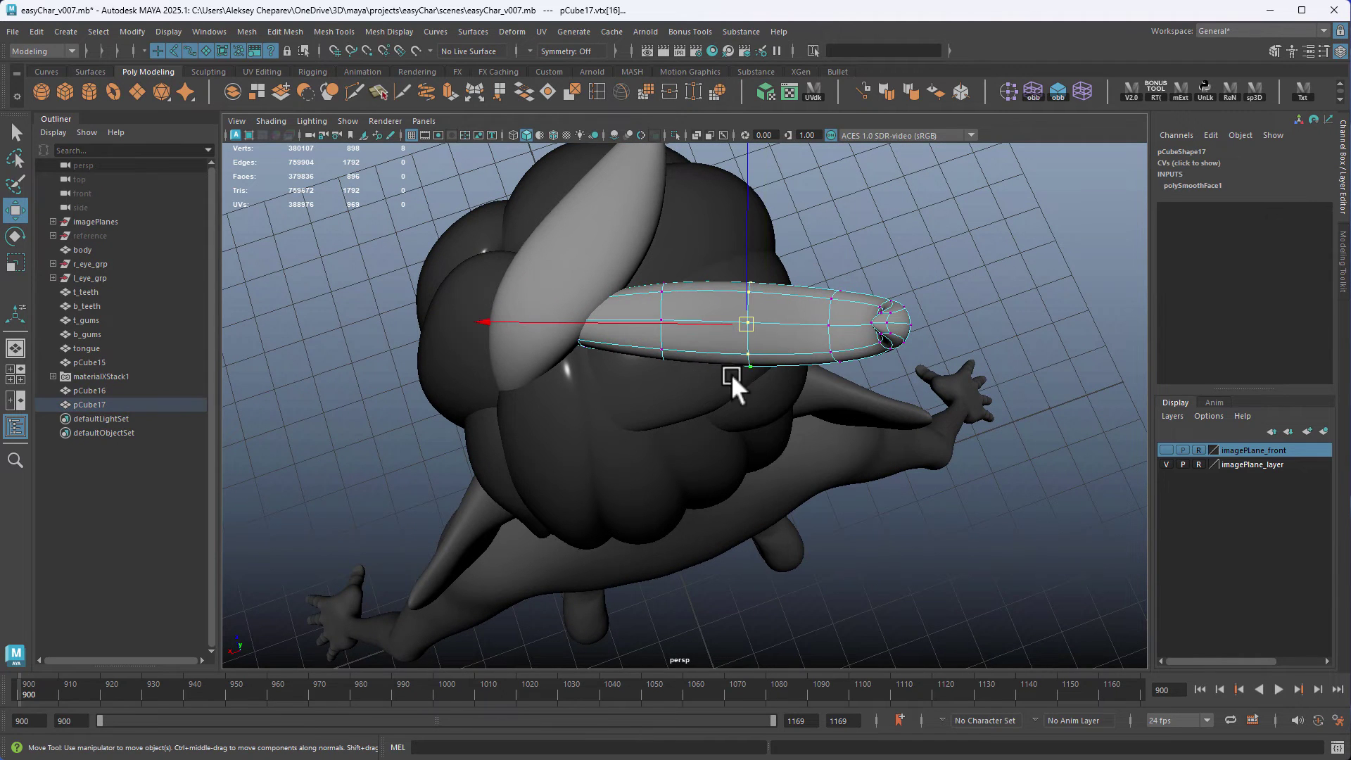
key("b")
left_click_drag(636, 409, 846, 419)
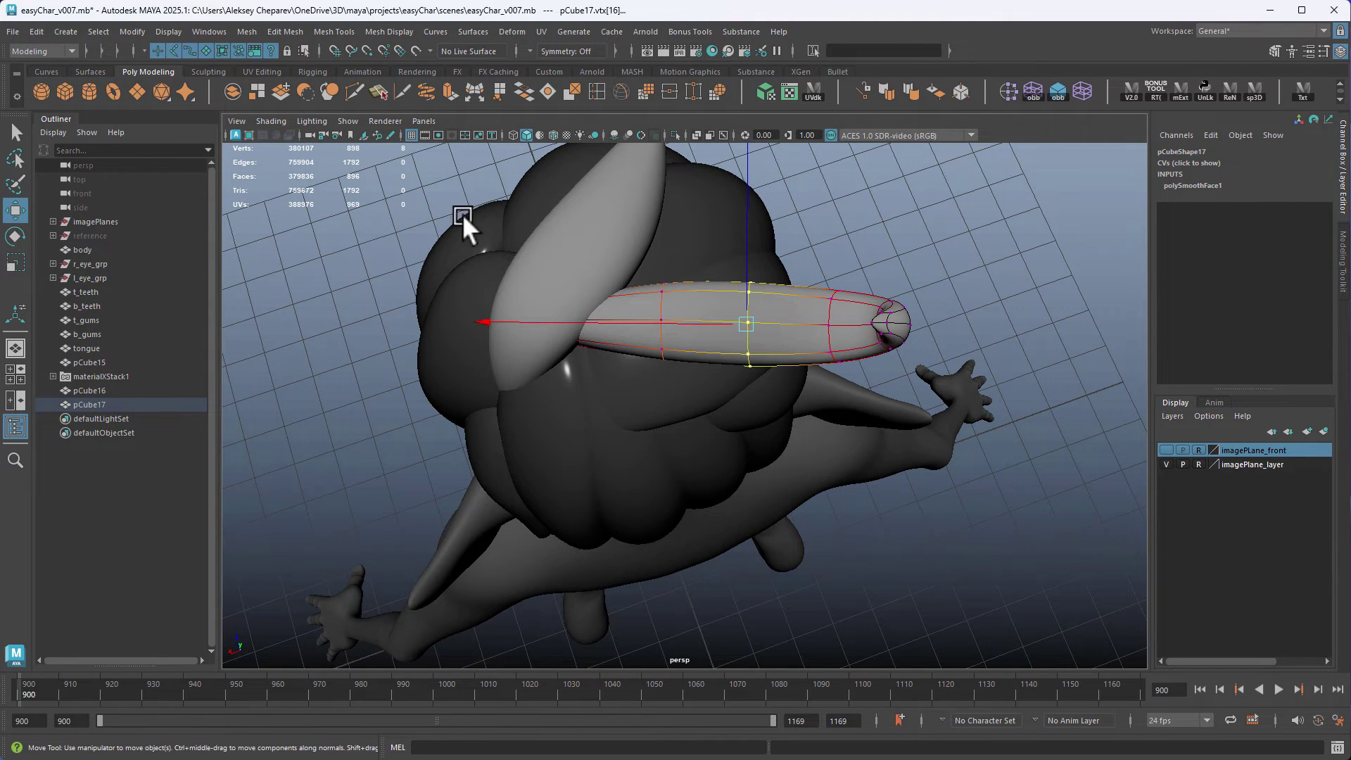
left_click_drag(620, 405, 620, 405)
middle_click_drag(620, 405, 579, 436)
Step: Shift the curled strand's inner and middle vertex loops into a gentle arc and rotate the tip vertices to follow it
left_click_drag(616, 277, 684, 387)
middle_click_drag(684, 387, 683, 371)
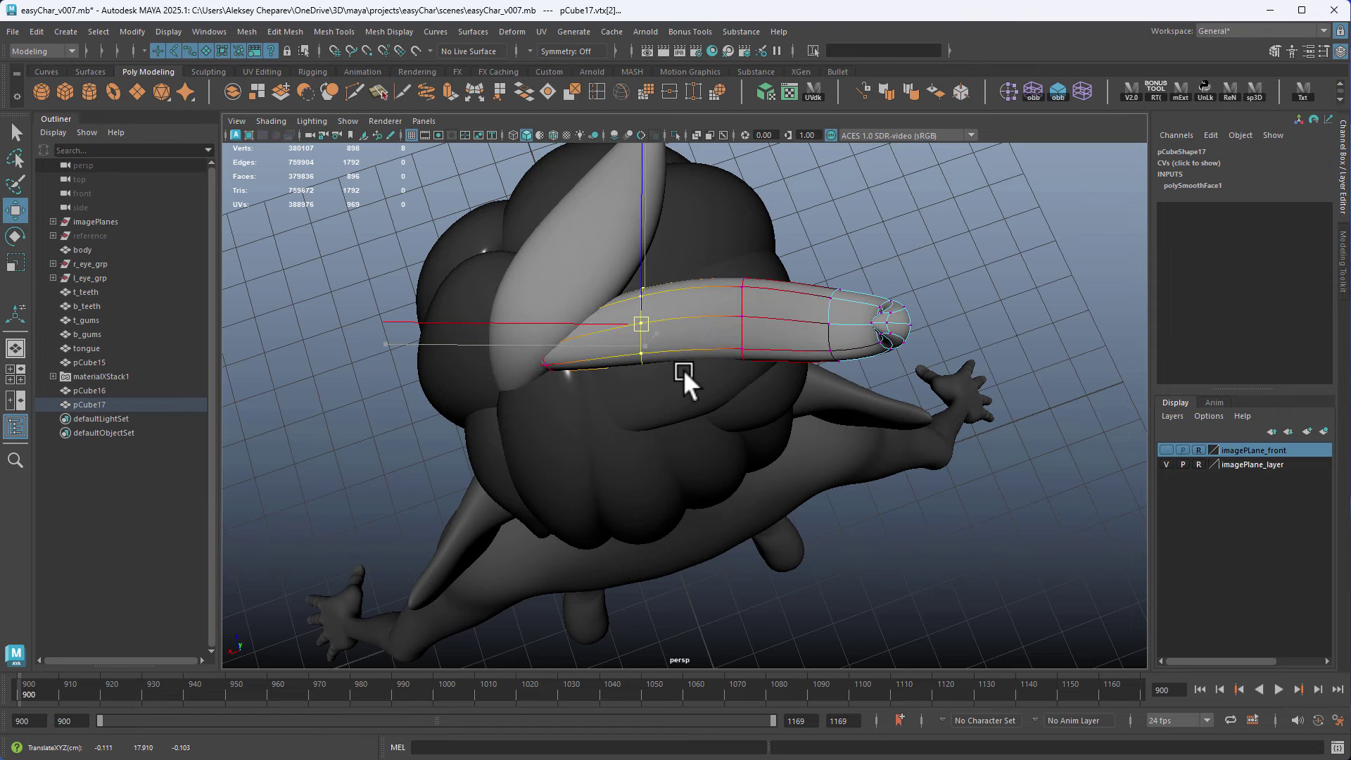
left_click_drag(707, 260, 782, 386)
middle_click_drag(783, 386, 780, 374)
left_click_drag(847, 269, 957, 386)
key("e")
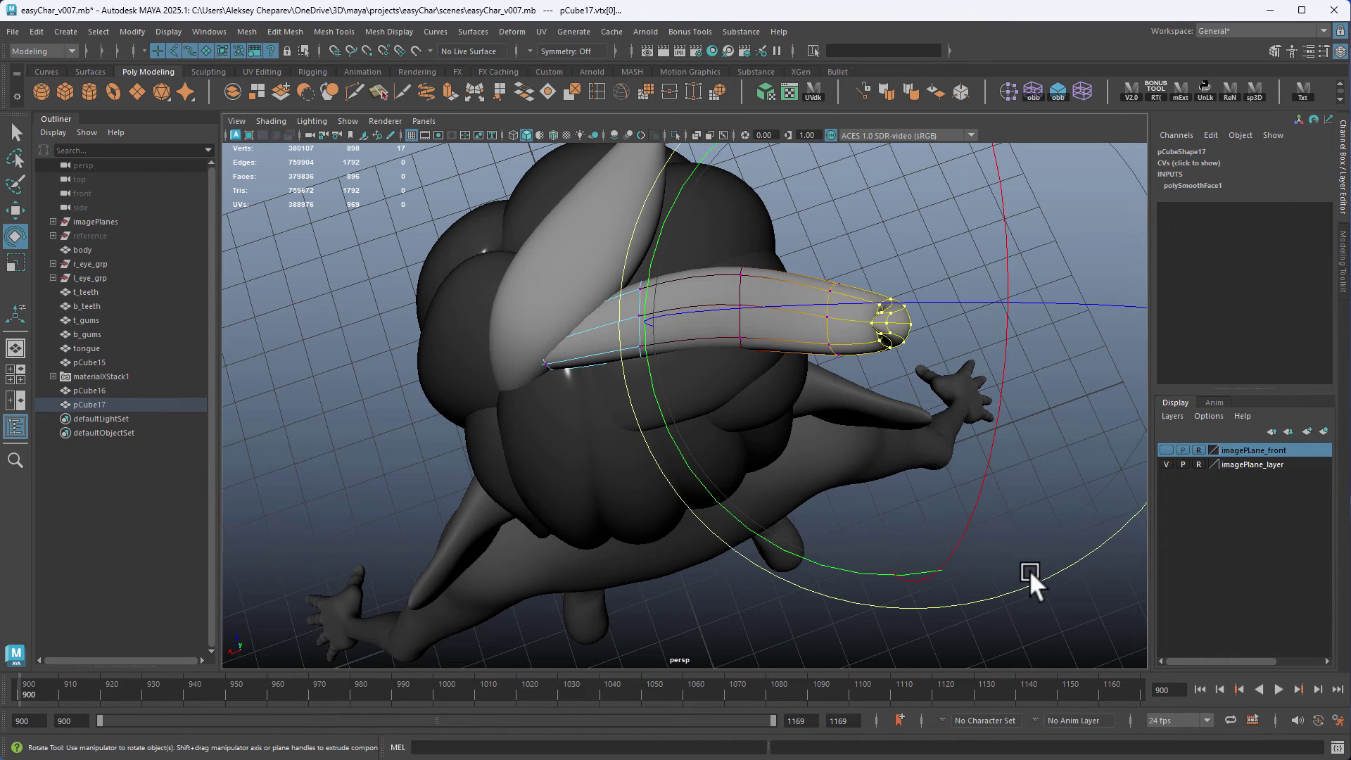
left_click_drag(909, 572, 831, 536)
Step: Nudge the vertices along the root half of the curled strand to refine its arc over the hair
key("w")
left_click_drag(534, 362, 686, 423)
middle_click_drag(691, 438, 690, 423)
left_click_drag(720, 384, 768, 451)
left_click_drag(550, 345, 591, 433)
middle_click_drag(603, 449, 603, 457)
Step: Return to object selection and assign the dark glossy hair material to both added strands
left_click_drag(602, 455, 714, 404, "alt")
right_click_drag(844, 320, 879, 289)
right_click_drag(783, 225, 909, 673)
right_click_drag(785, 420, 786, 424)
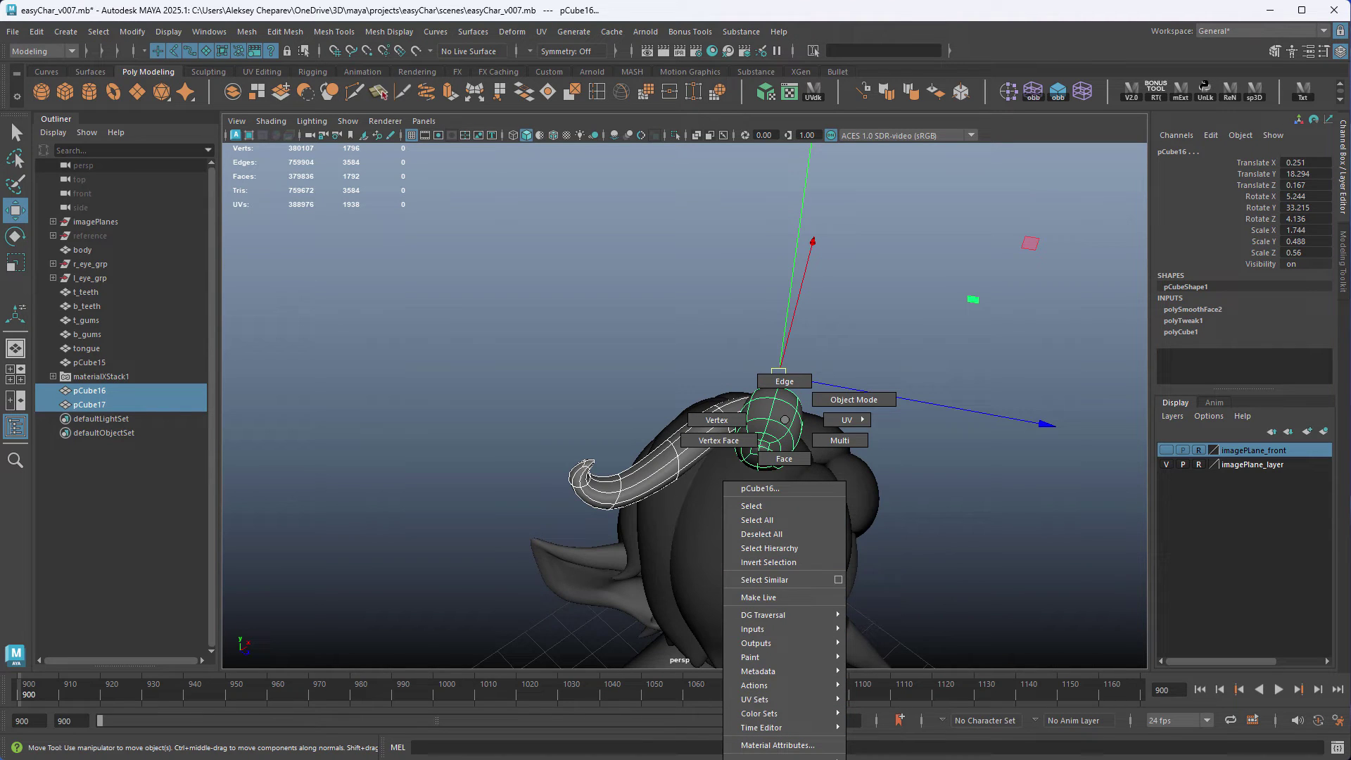
right_click_drag(786, 424, 961, 643)
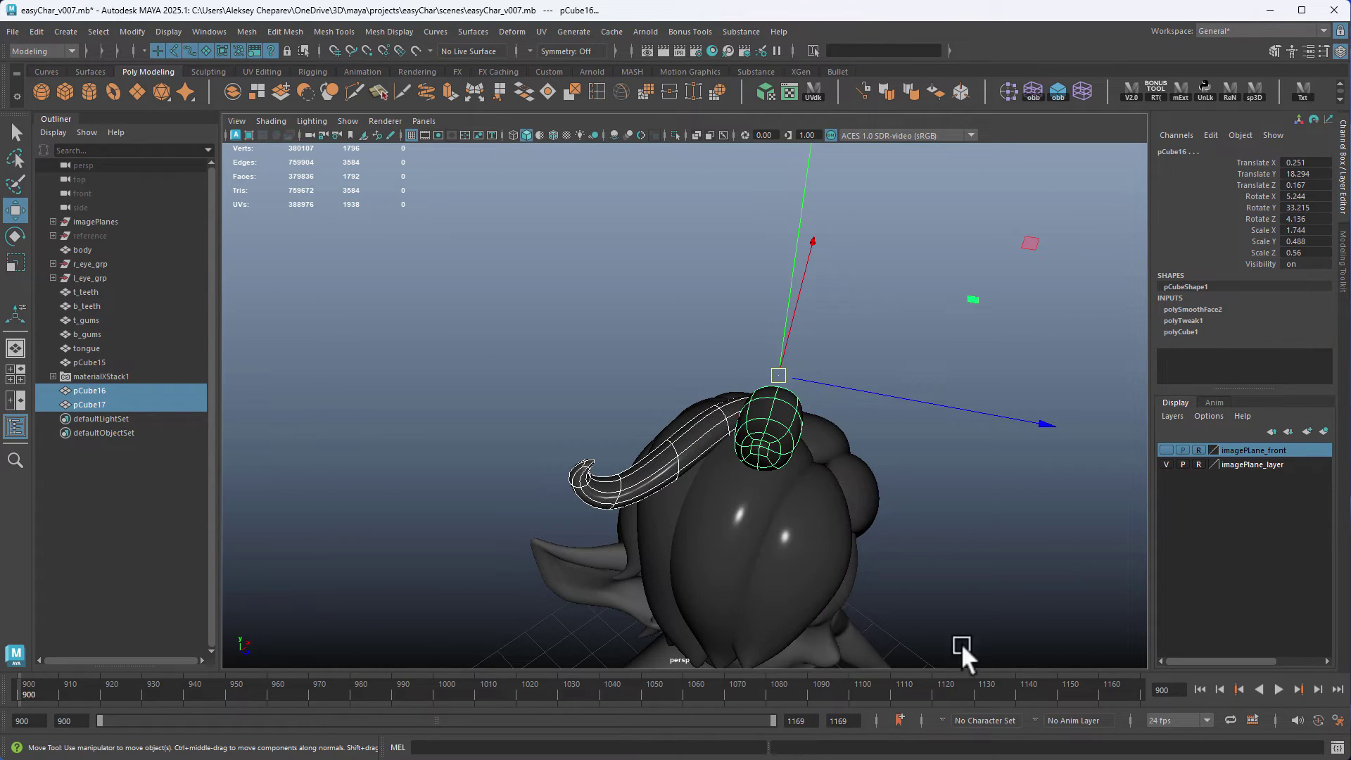
left_click(935, 505)
Step: Shorten the curled strand to about 2.13 on its X scale
left_click_drag(936, 505, 861, 533, "alt")
left_click(593, 281)
key("e")
key("r")
Step: Rotate the outer-half vertices of the curled strand from above with soft selection and shift them to bend the strand
key("space")
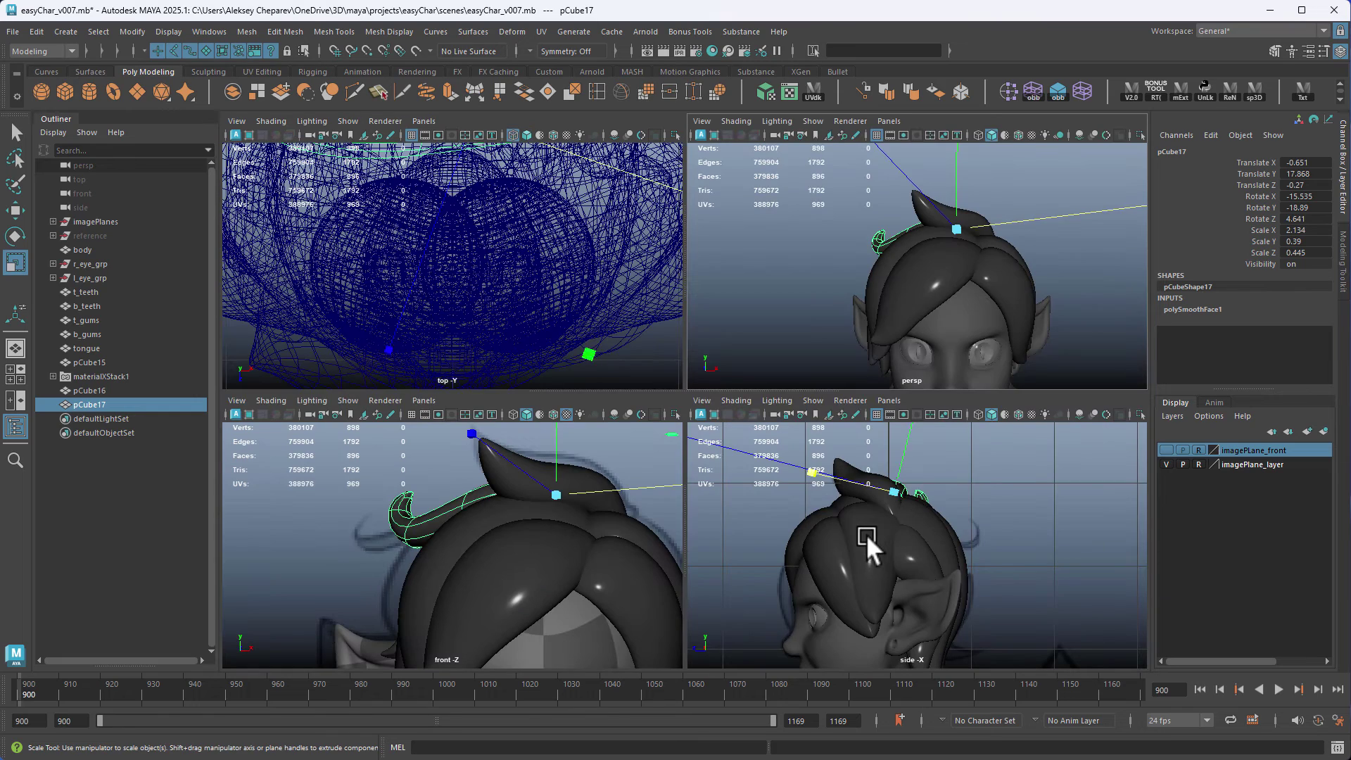
key("space")
left_click_drag(1014, 290, 754, 348, "alt")
left_click(748, 338)
left_click(755, 347)
right_click_drag(755, 348, 686, 344)
key("w")
key("e")
left_click_drag(668, 583, 729, 591)
key("w")
middle_click_drag(807, 507, 808, 484)
Step: Rotate and shift the curled strand's outer half a little further to increase its bend, and leave vertex editing
key("e")
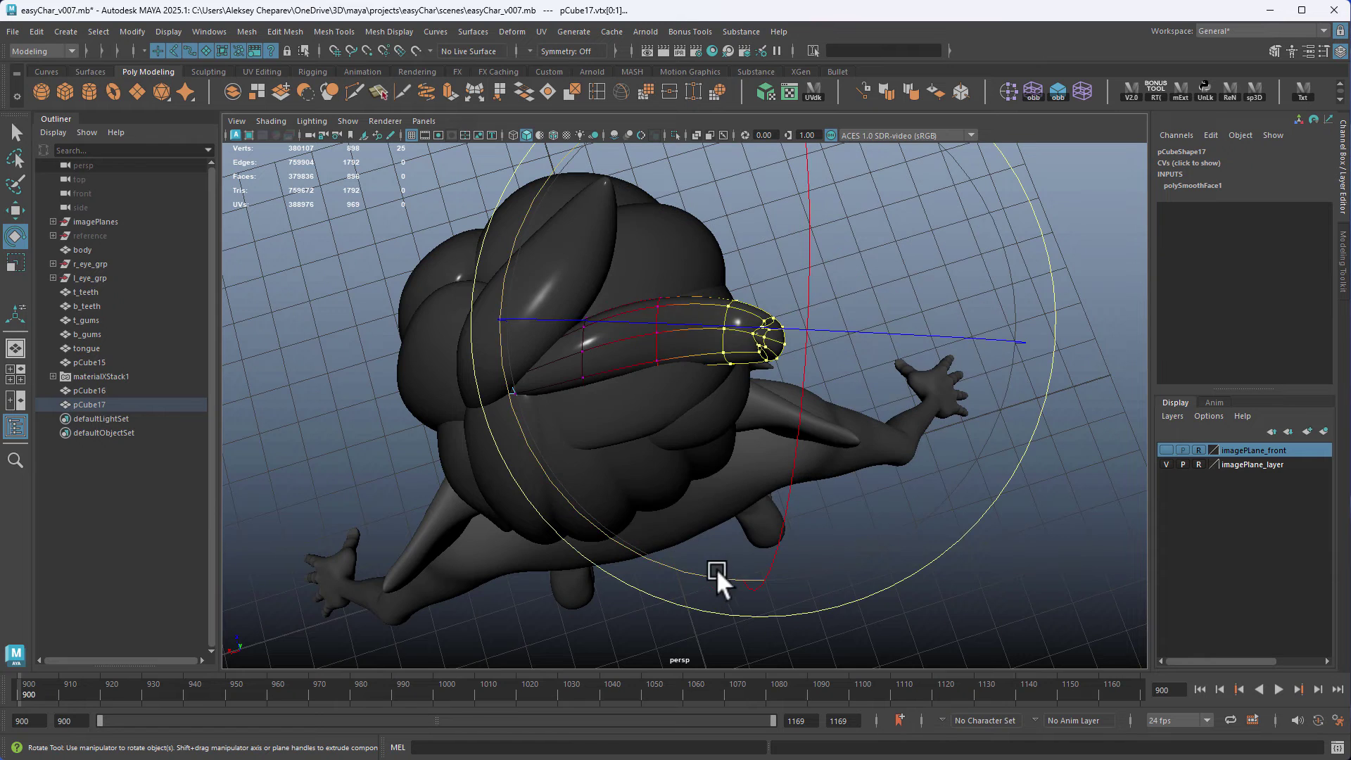
left_click_drag(718, 572, 761, 566)
key("w")
middle_click_drag(779, 440, 782, 428)
left_click_drag(782, 428, 848, 367, "alt")
key("q")
left_click_drag(801, 235, 724, 291)
left_click_drag(751, 353, 829, 374, "alt")
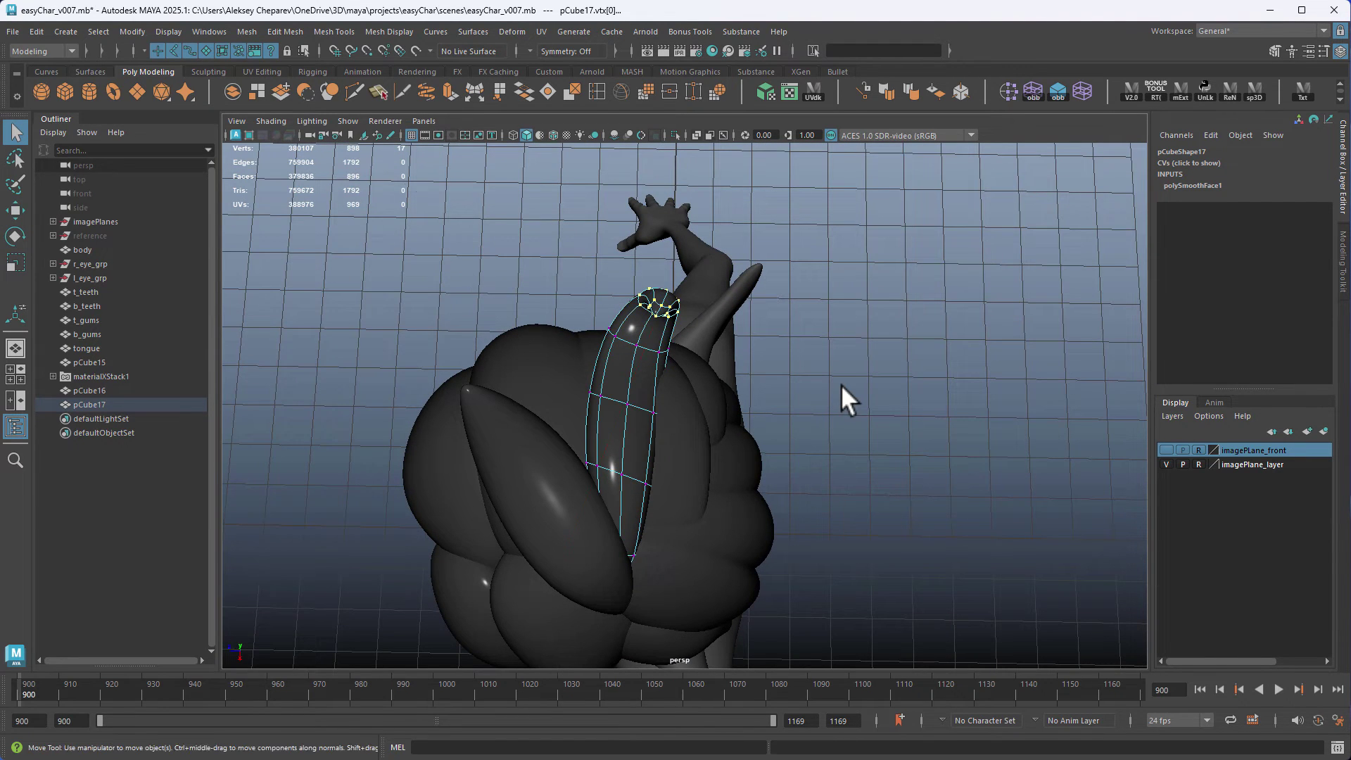
key("w")
right_click_drag(836, 383, 865, 297, "alt")
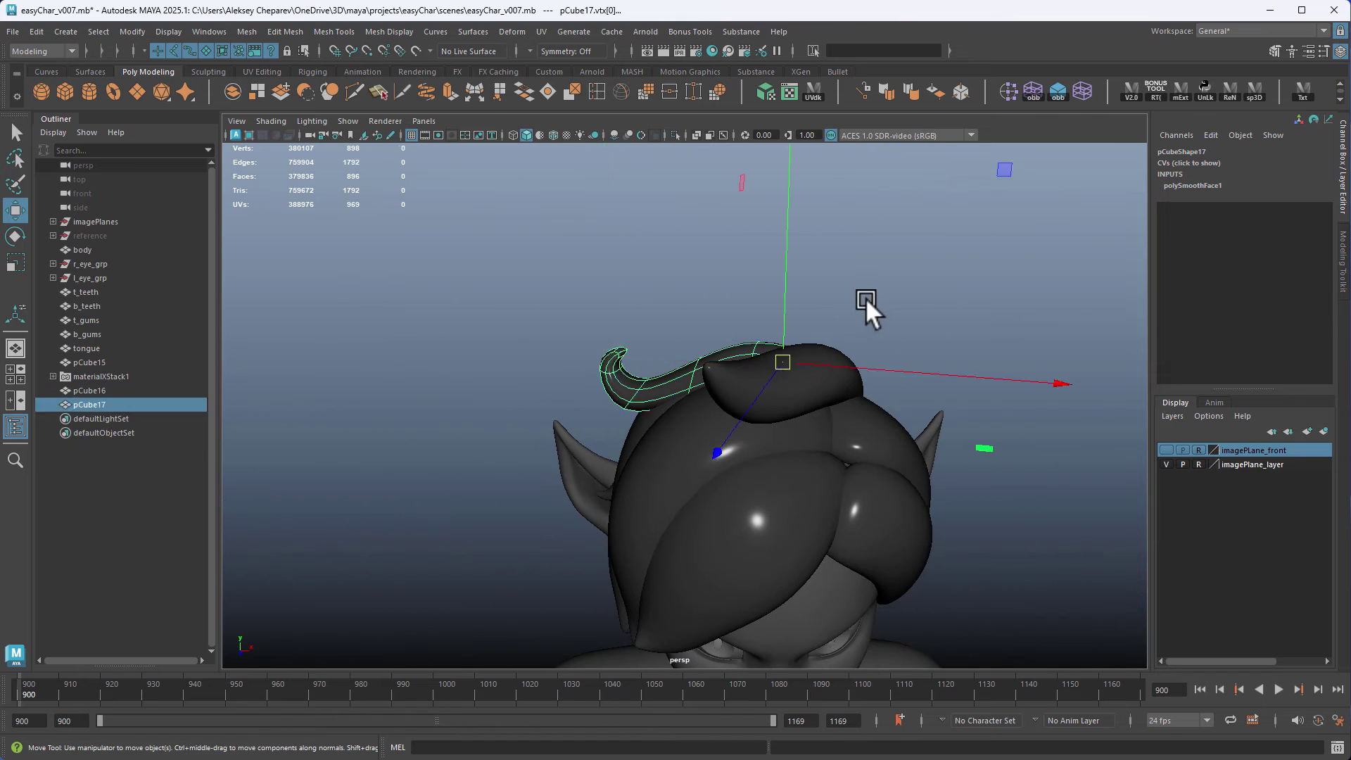
left_click(865, 298)
Step: Select the main hair mesh together with both added strands and turn off their smooth preview
left_click_drag(809, 317, 841, 347, "alt")
right_click_drag(841, 348, 711, 313, "alt")
left_click_drag(711, 313, 652, 294, "alt")
right_click_drag(652, 294, 602, 293, "alt")
left_click_drag(603, 292, 914, 502, "alt")
right_click_drag(914, 502, 649, 260, "alt")
left_click(683, 205)
left_click(682, 205, "shift")
left_click(590, 229, "shift")
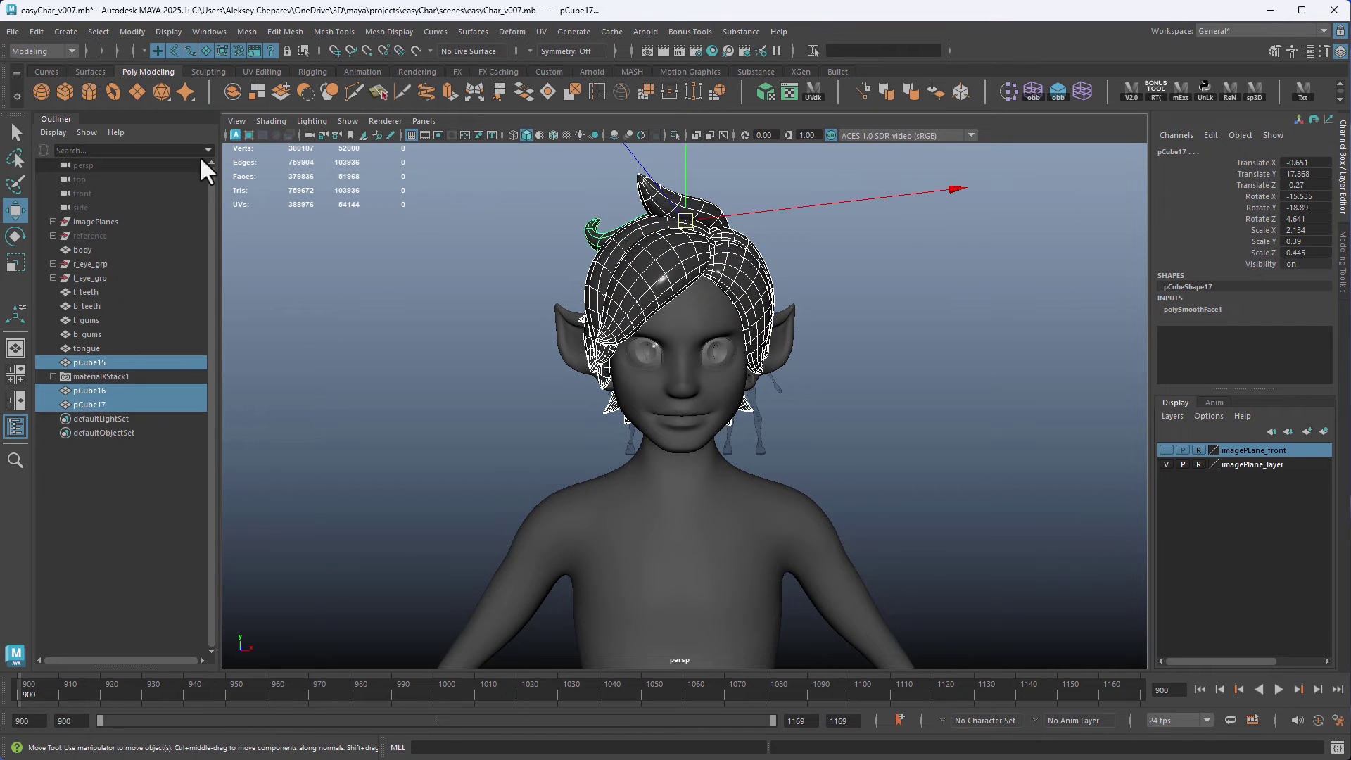
left_click_drag(235, 174, 404, 222, "alt")
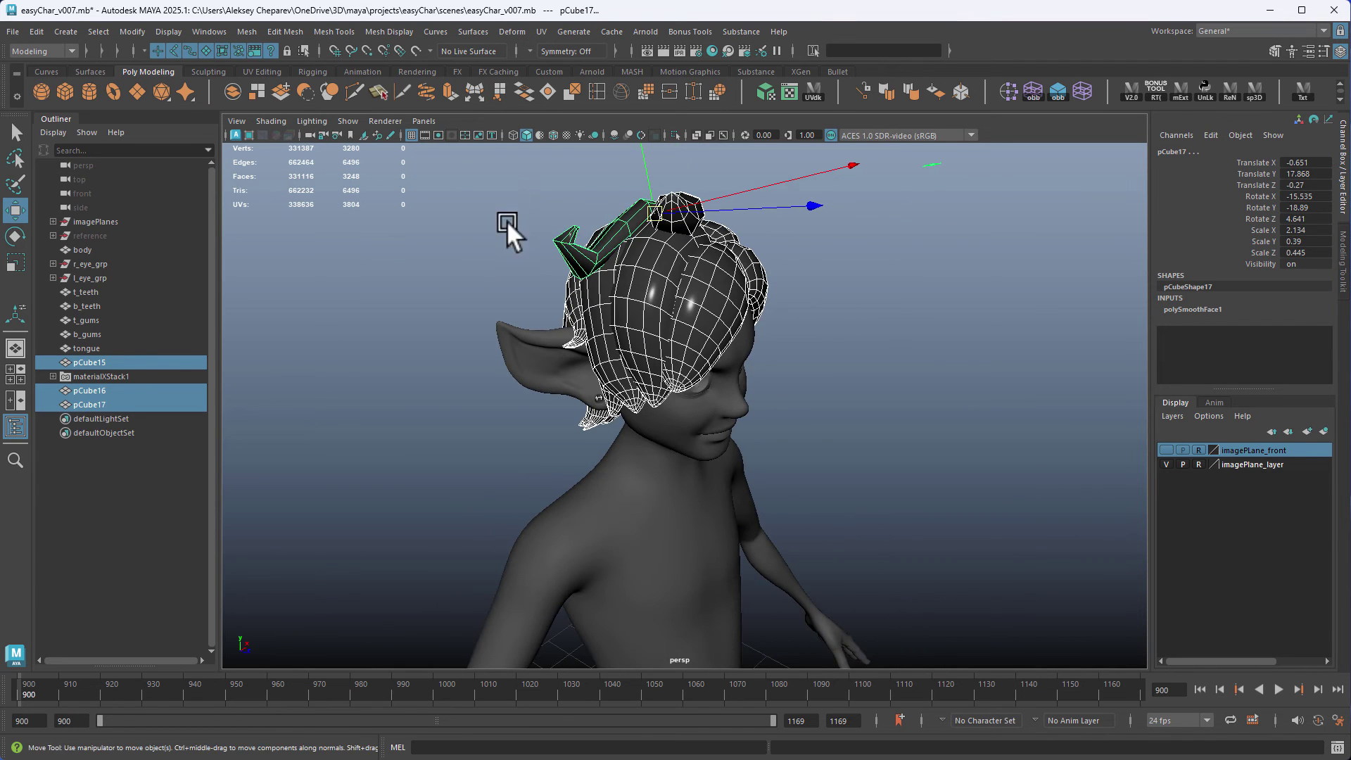
left_click_drag(507, 221, 716, 259, "alt")
Step: Apply Smooth to the two added strands so their mesh density suits the main hair
left_click(527, 253)
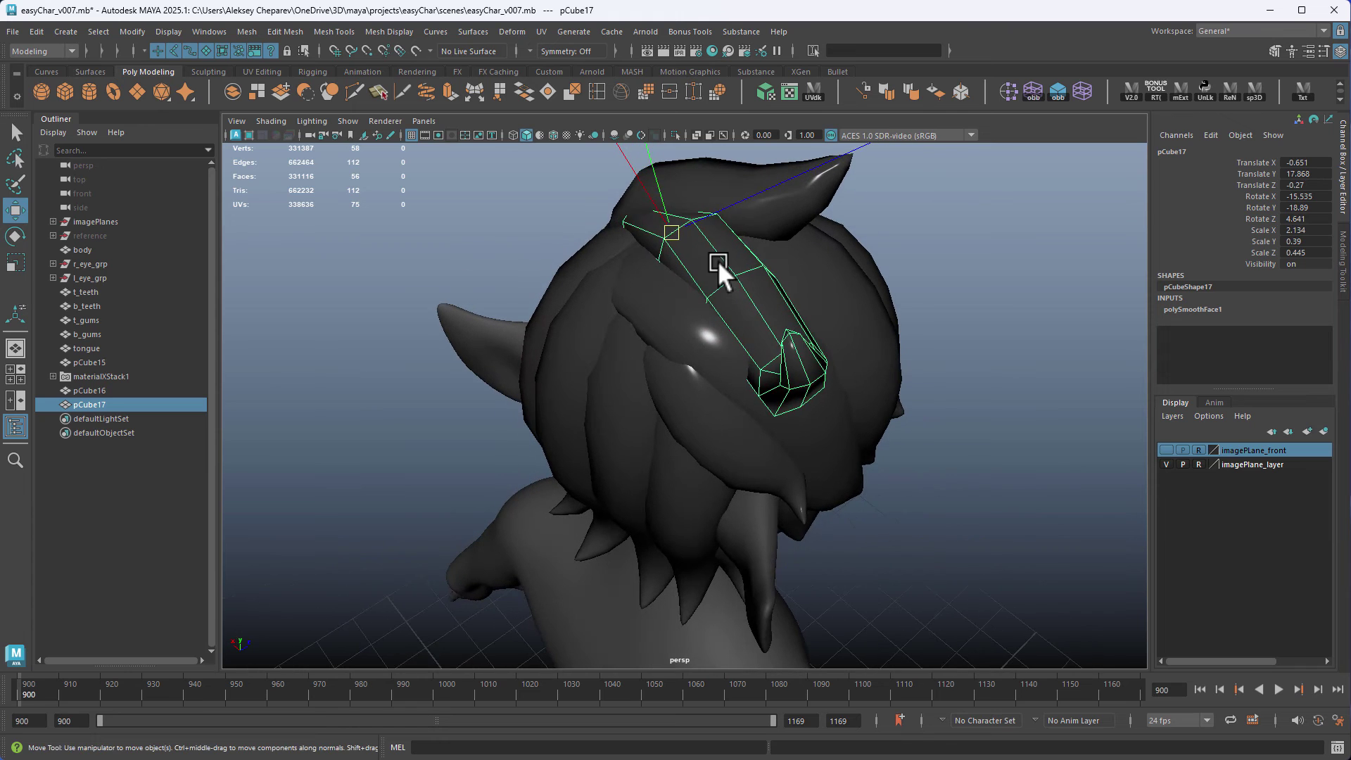
left_click(779, 222, "shift")
left_click_drag(779, 223, 674, 315, "alt")
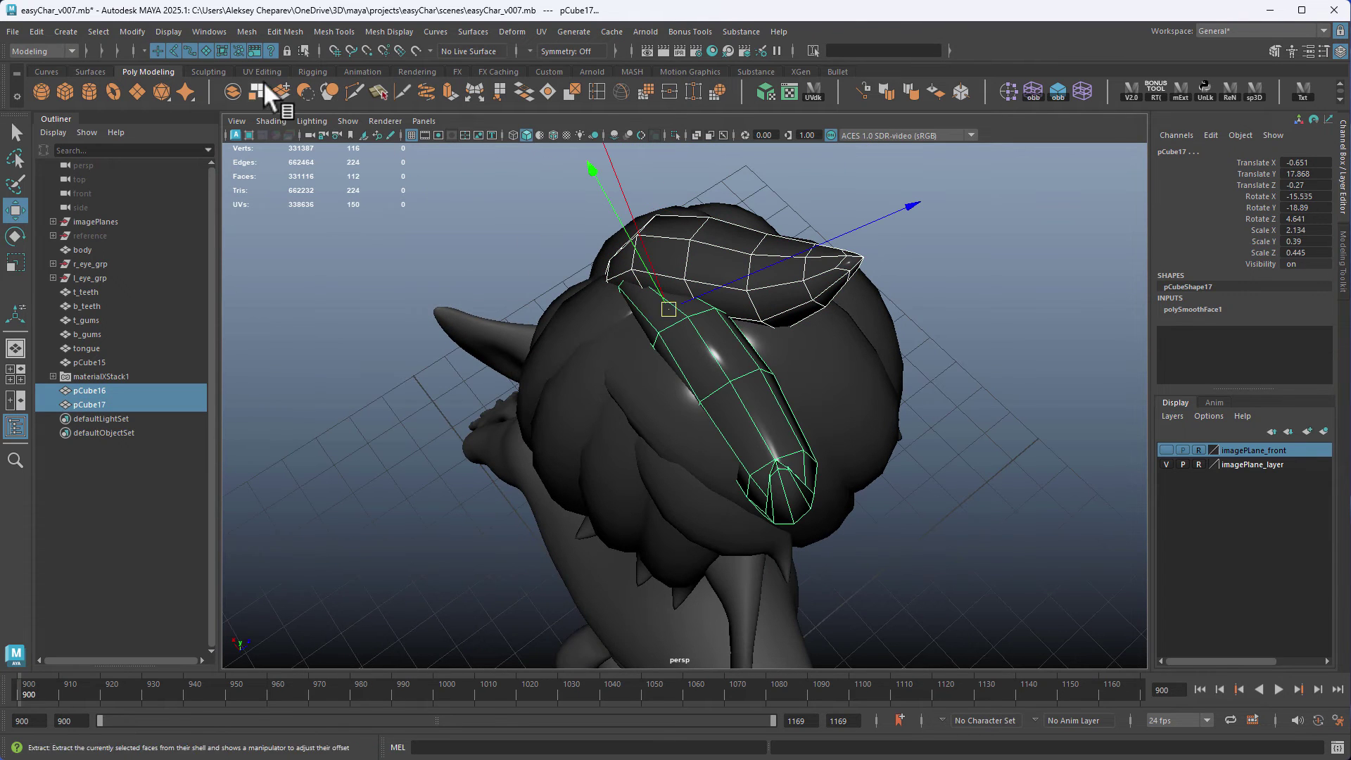
left_click(860, 394, "shift")
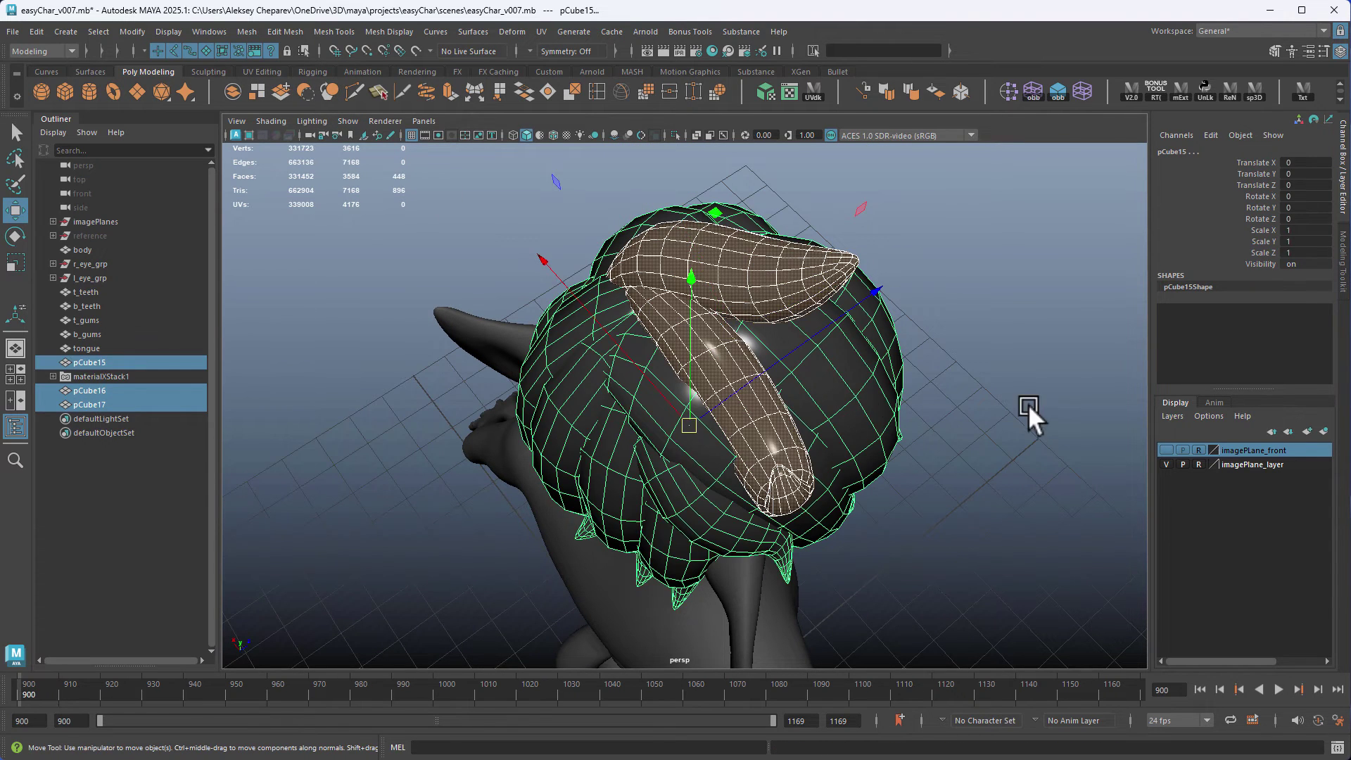
left_click(1027, 404)
Step: Combine the two added strands and the main hair into a single mesh
left_click(732, 352)
left_click(758, 294, "shift")
left_click(837, 375, "shift")
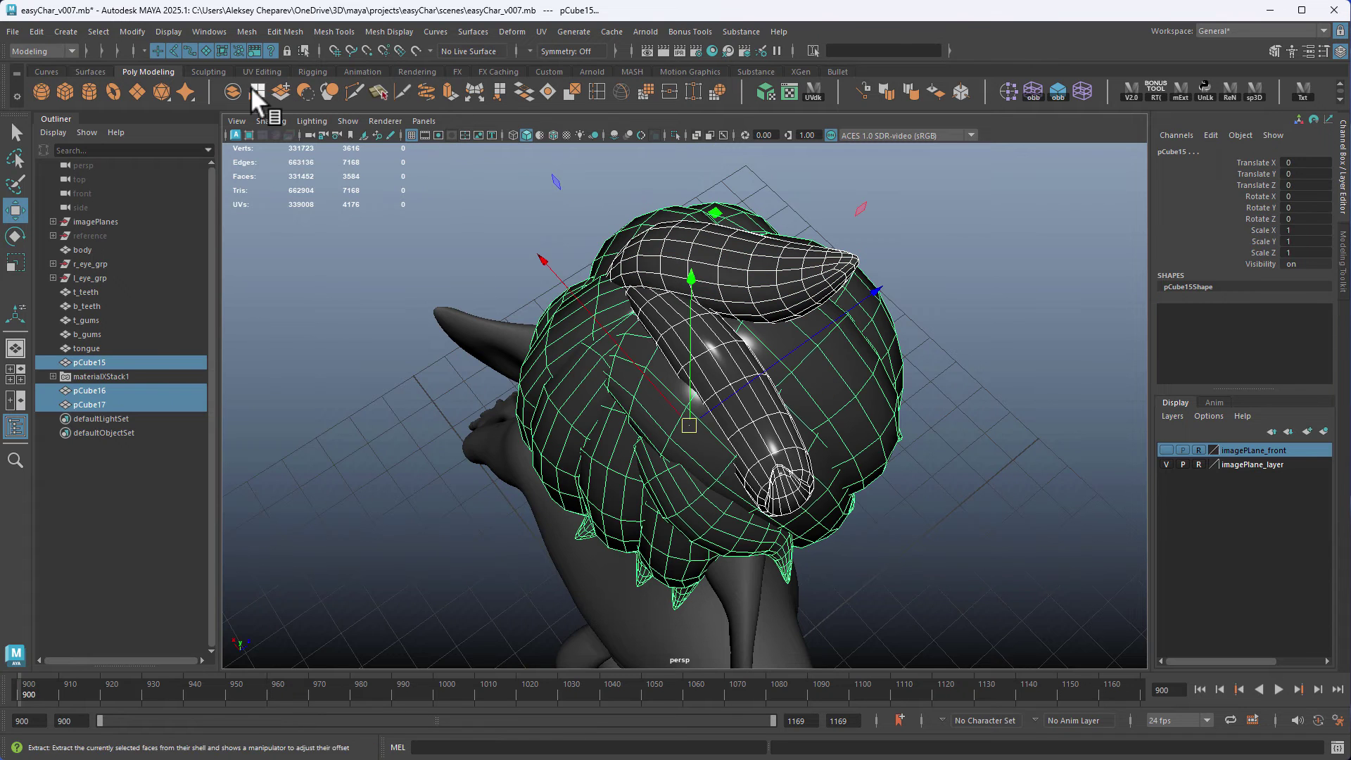
right_click_drag(773, 297, 985, 360, "shift")
left_click(985, 360)
Step: Examine the combined hair from all sides and compare its silhouette with the drawing in the front view
left_click_drag(985, 360, 844, 282, "alt")
right_click_drag(844, 282, 582, 348, "alt")
left_click_drag(582, 348, 881, 392, "alt")
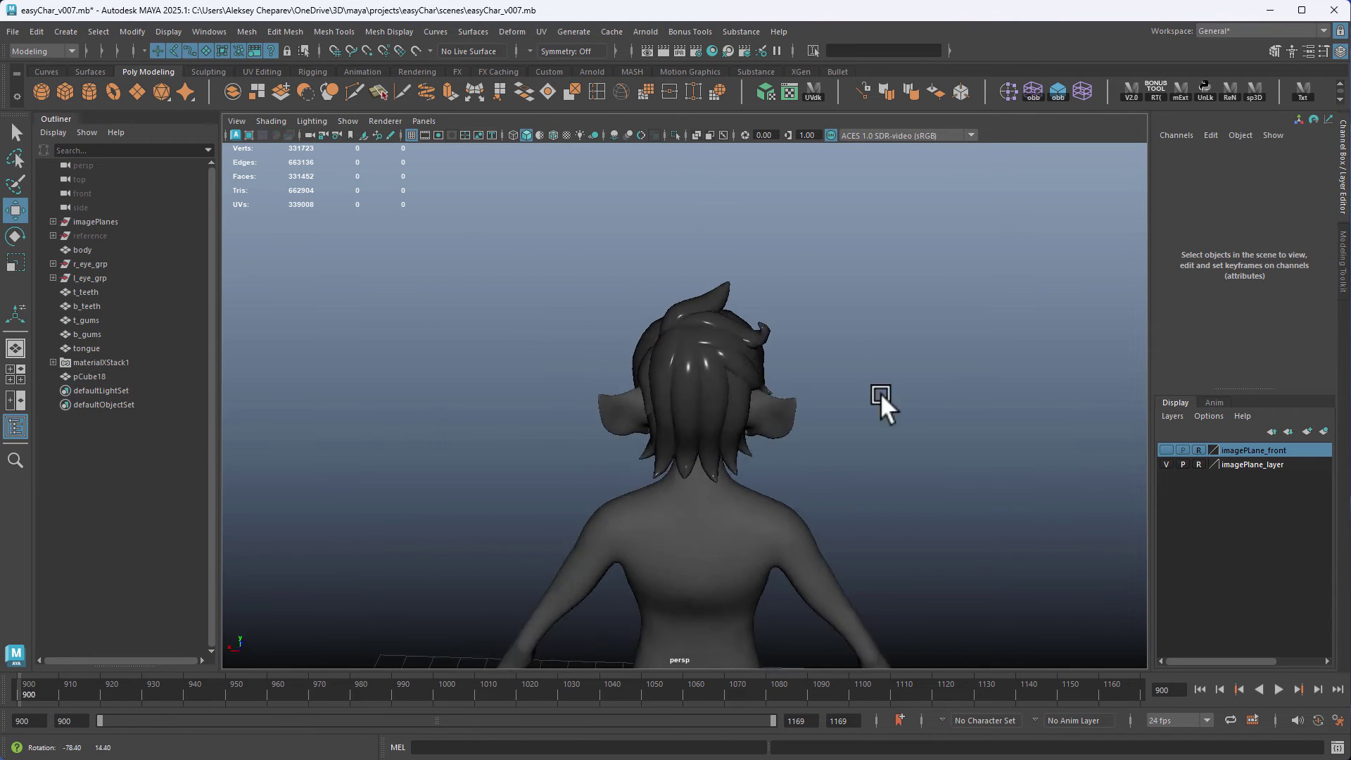
right_click_drag(880, 393, 623, 326, "alt")
left_click_drag(623, 325, 432, 332, "alt")
right_click_drag(432, 332, 812, 412, "alt")
left_click_drag(812, 412, 690, 348, "alt")
key("space")
key("space")
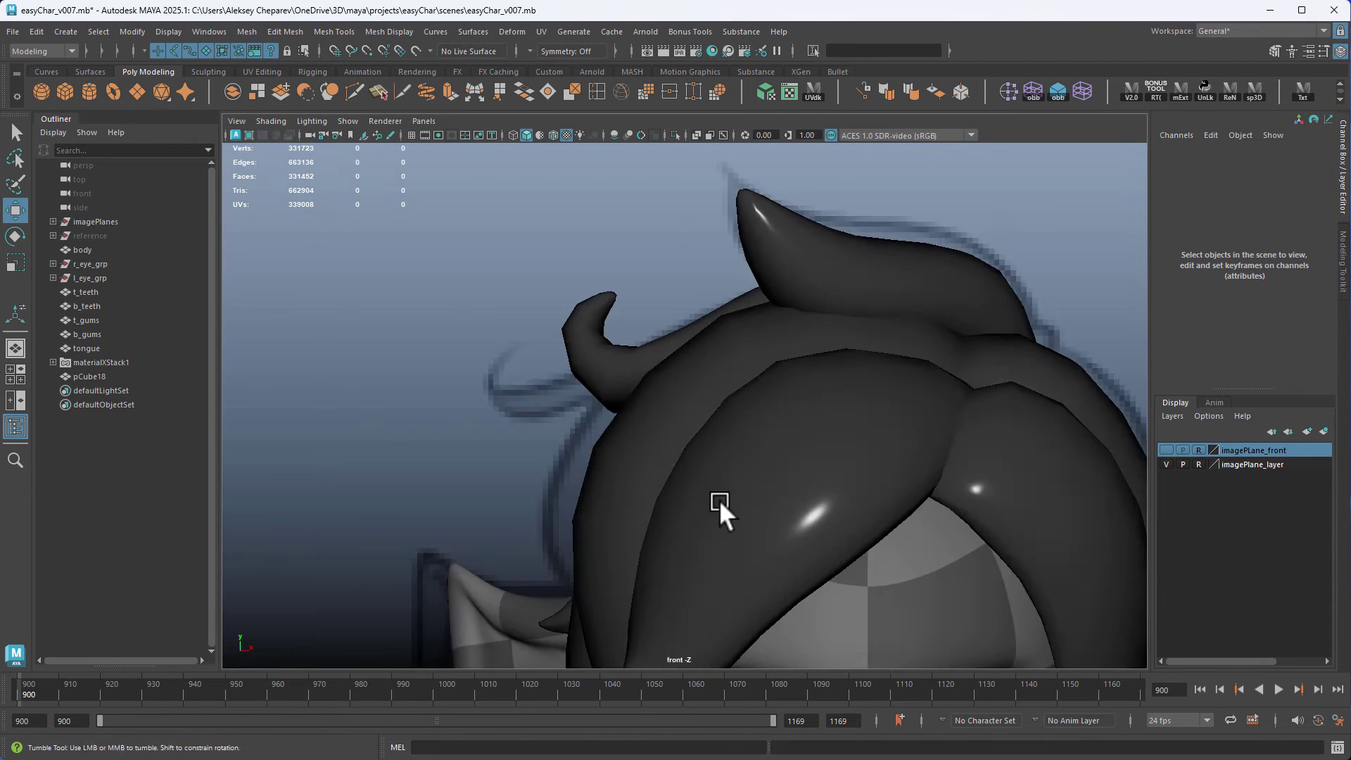
mouse_move(719, 499)
right_mouse_down("alt")
mouse_move(620, 377)
mouse_move(704, 429)
right_mouse_up("alt")
key("5")
right_click_drag(560, 422, 772, 211, "alt")
Step: Make the front reference layer visible over the shaded face and select the body mesh, focusing on the eyebrow area
left_click(773, 211)
key("4")
middle_click_drag(724, 301, 619, 432, "alt")
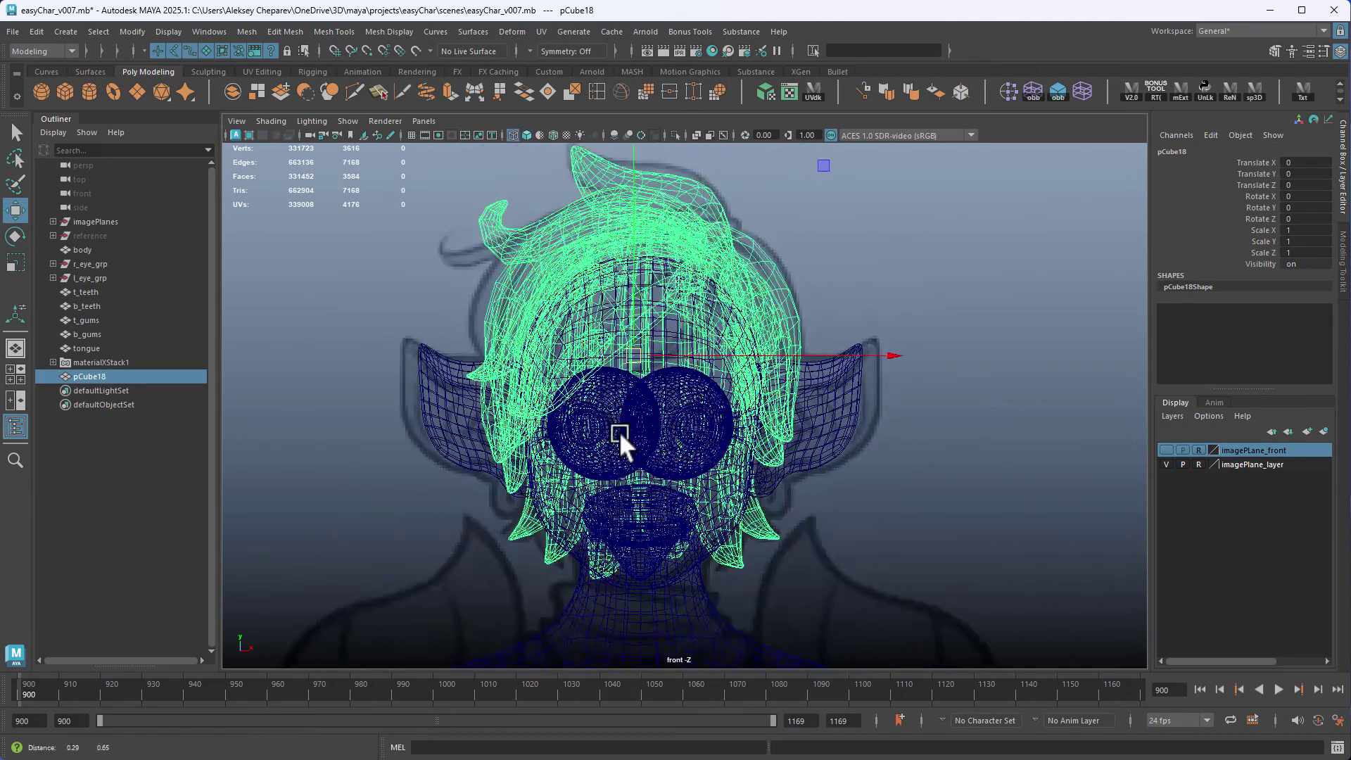
right_click_drag(619, 432, 864, 425, "alt")
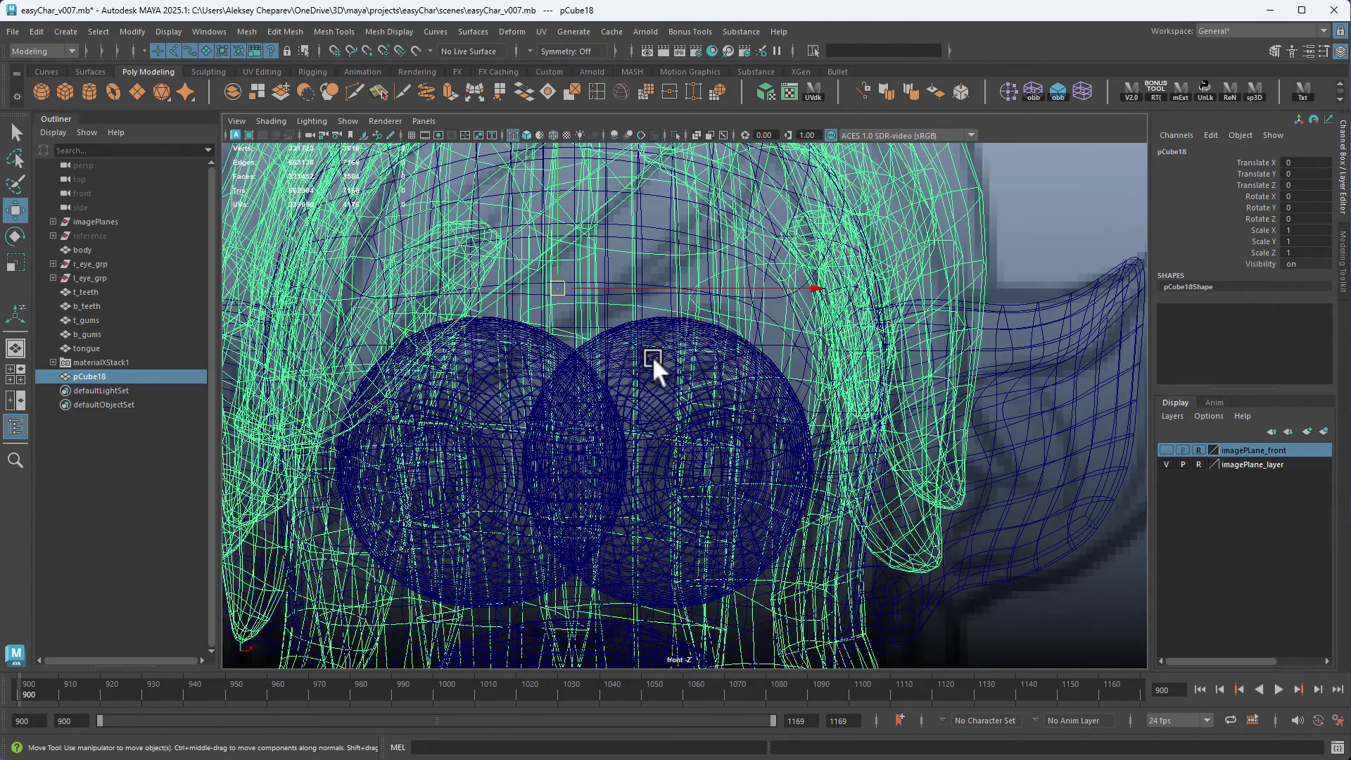
left_click(1167, 450)
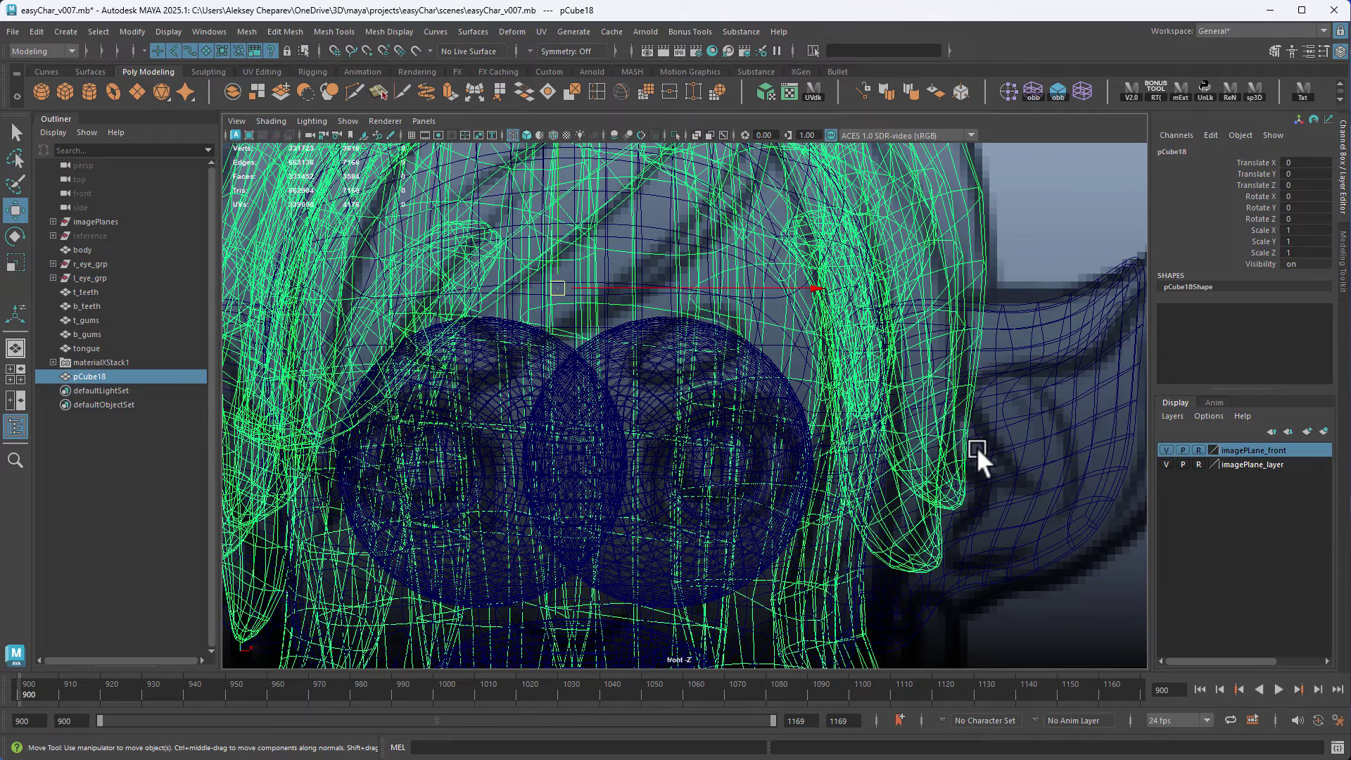
key("5")
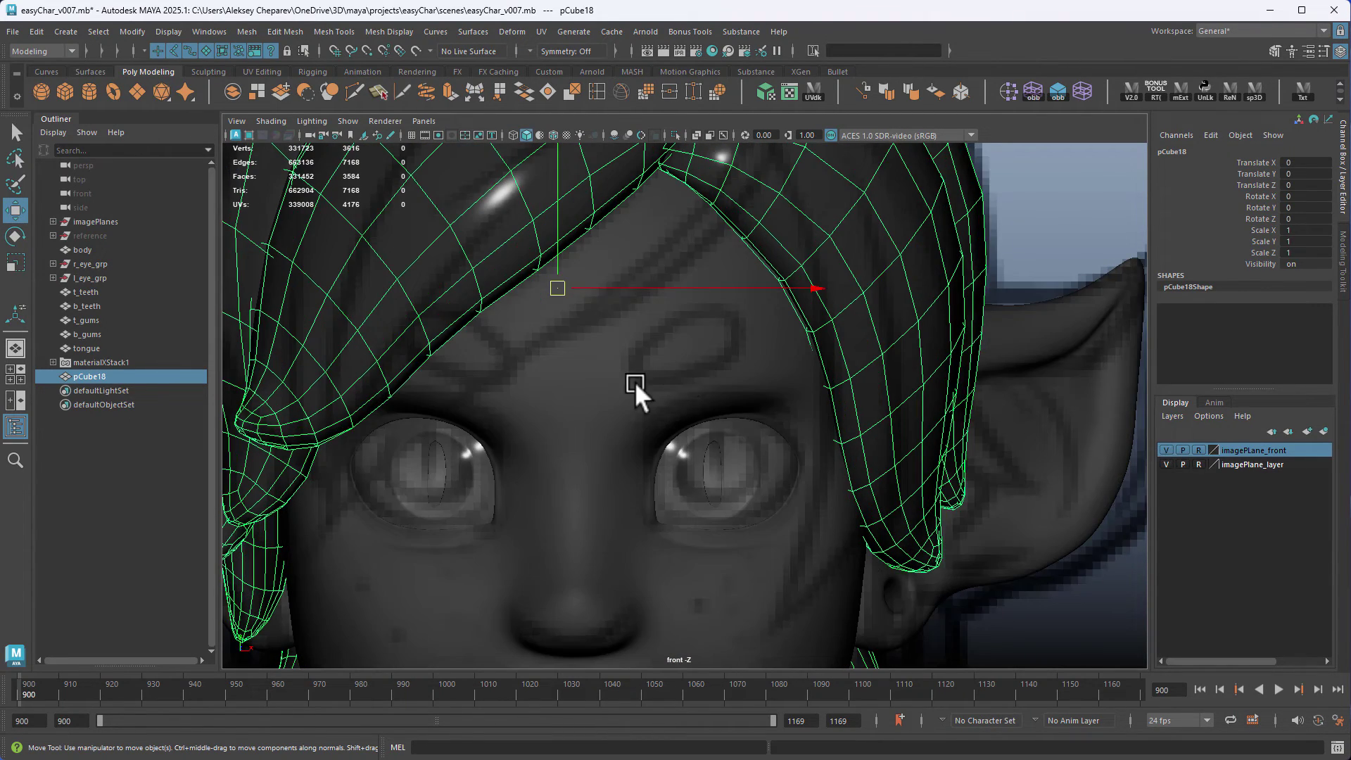
left_click(674, 321)
scroll(674, 320, "up", 5)
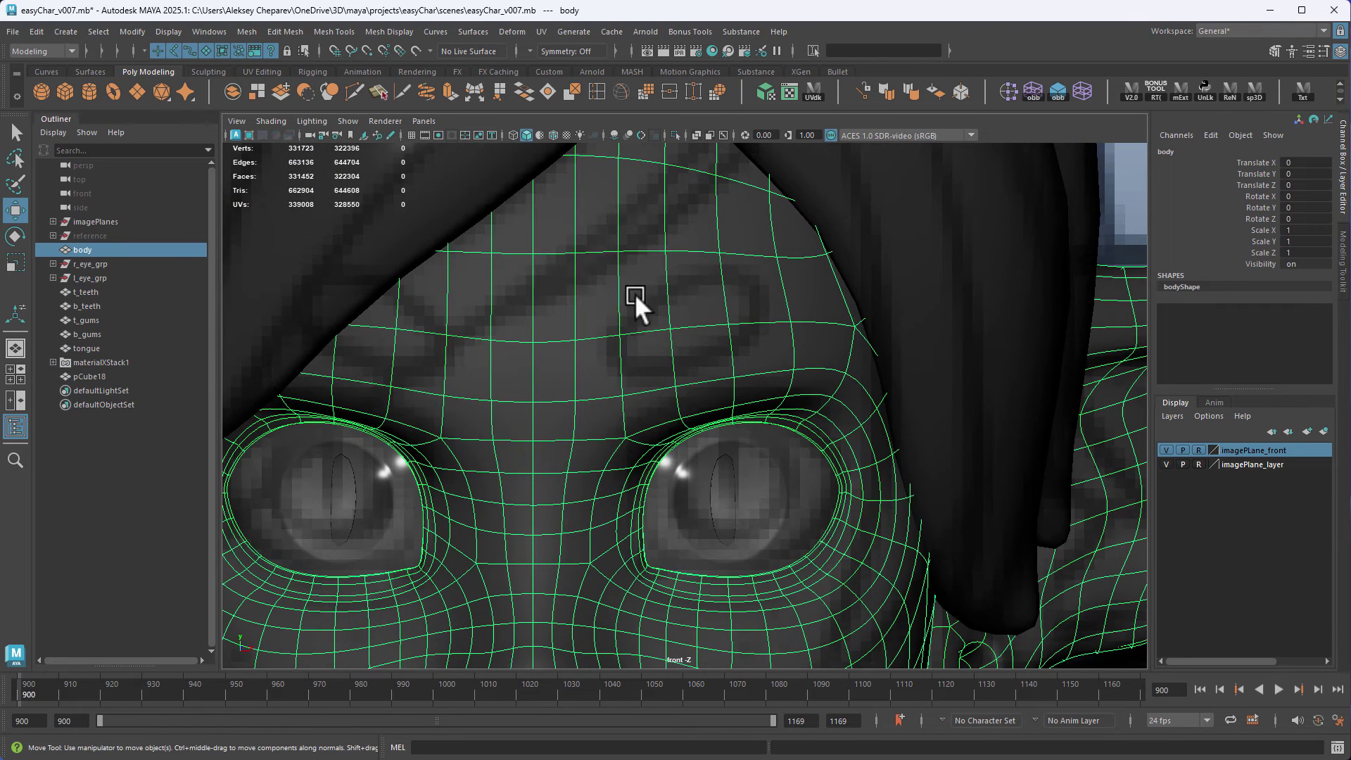
Step: Make the unsmoothed body mesh live and fill a Quad Draw quad over the drawn eyebrow above the character's left eye
key("1")
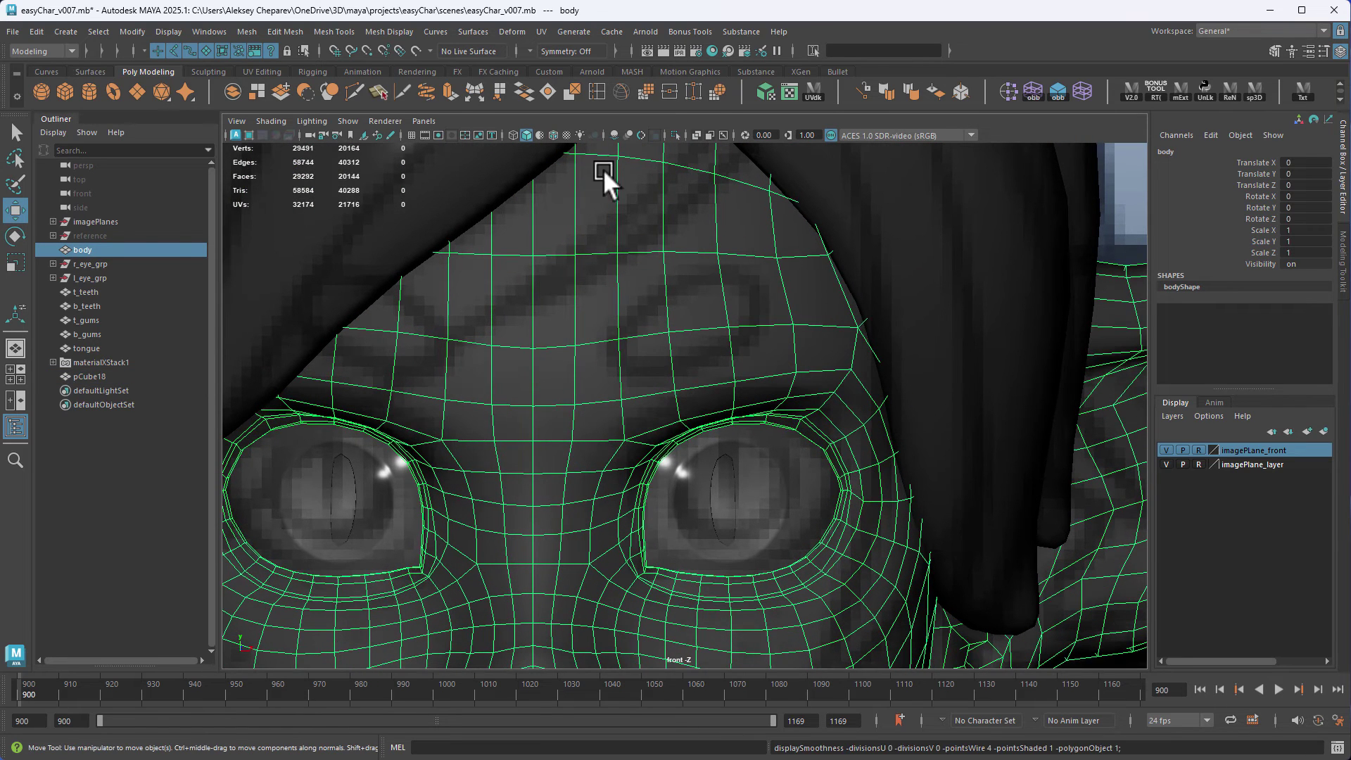
left_click(415, 49)
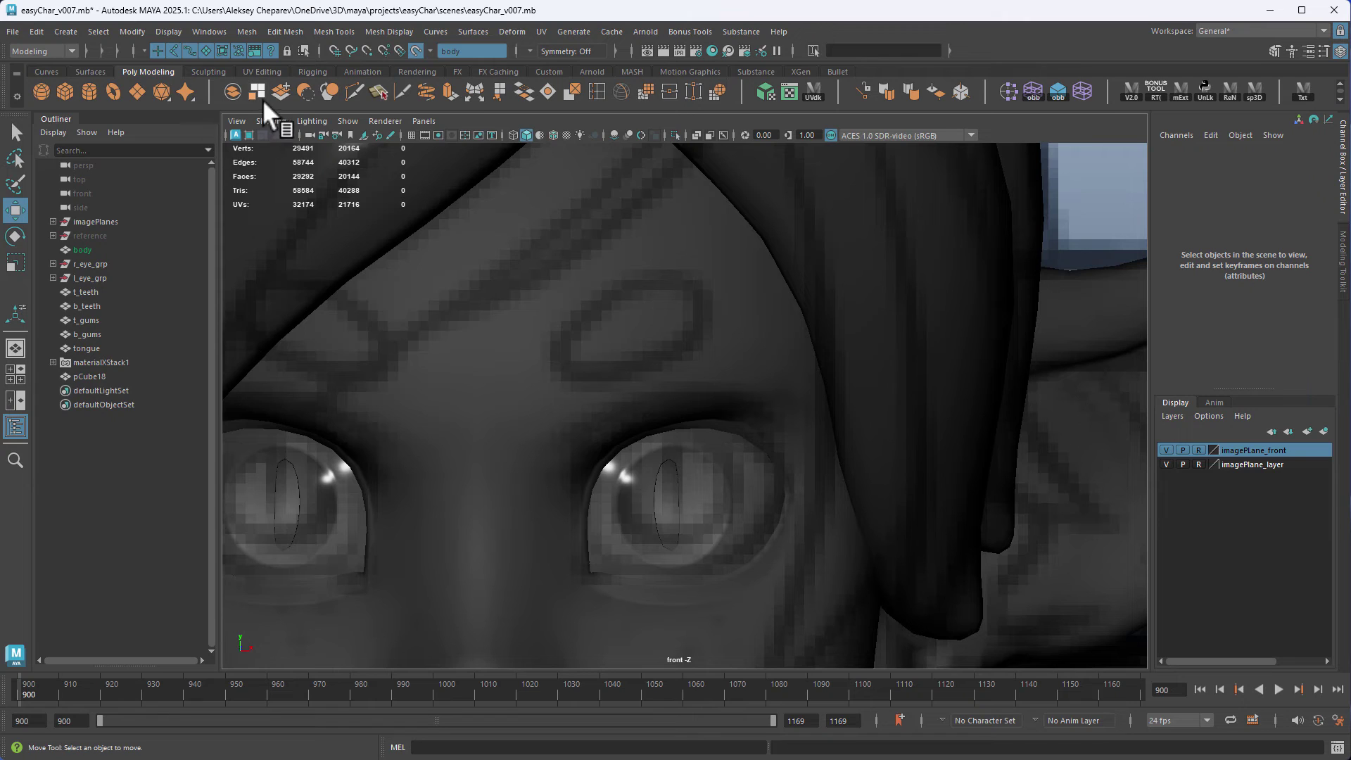
left_click(1343, 250)
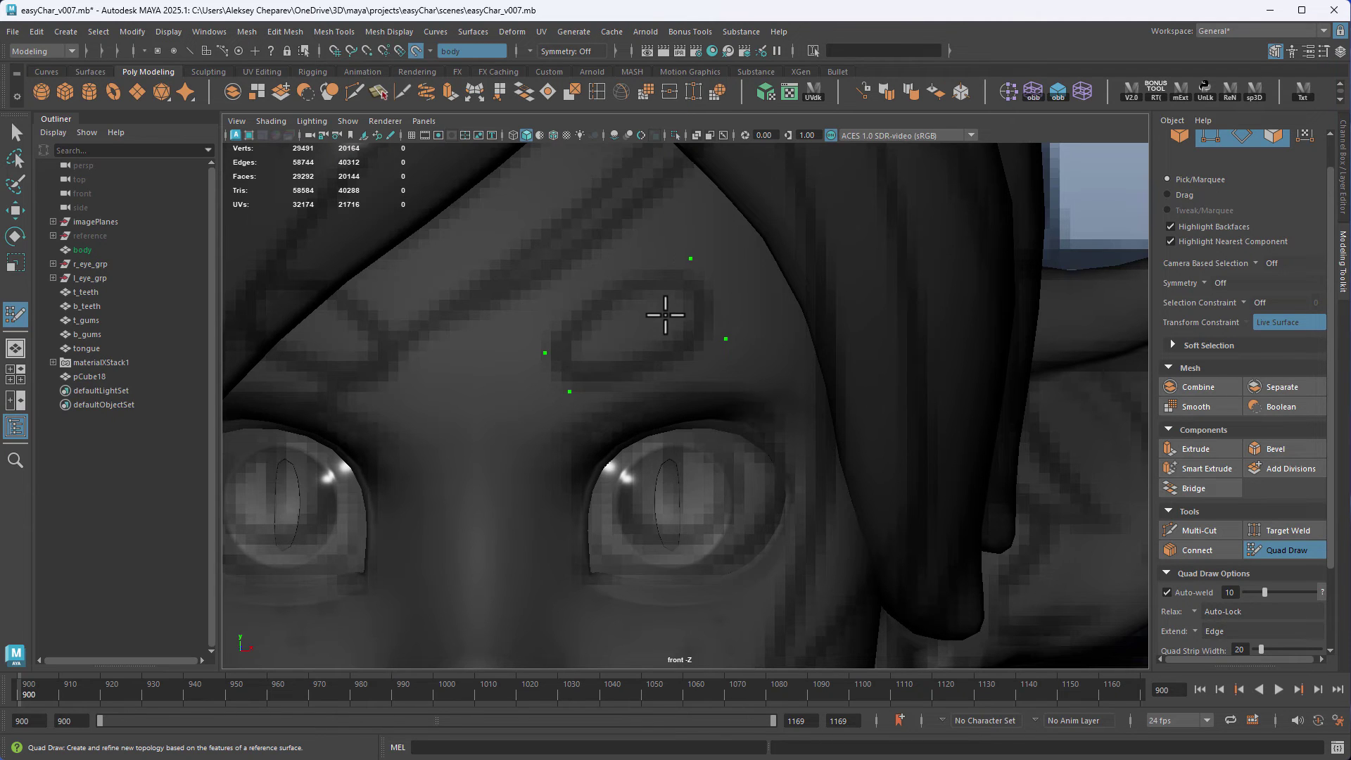
left_click(642, 322, "shift")
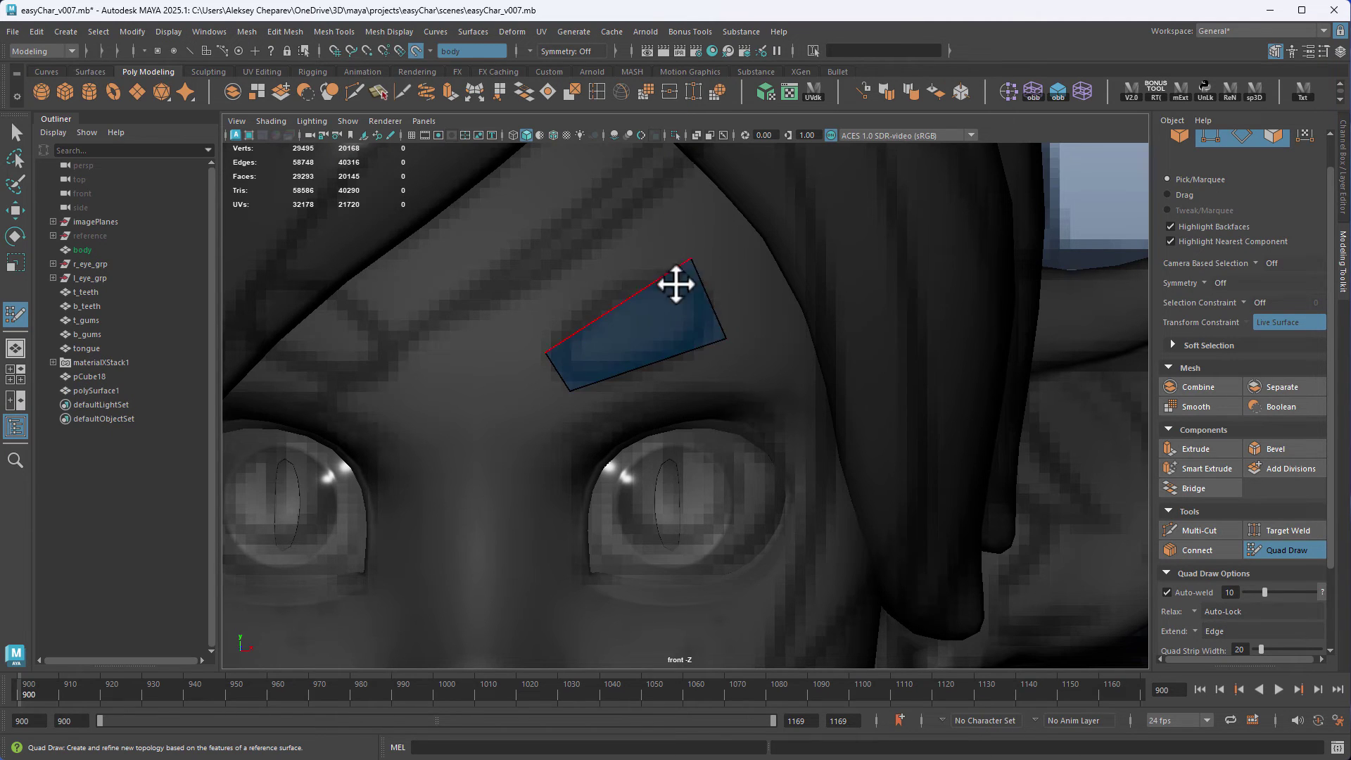
Step: Insert edge loops in the eyebrow quad, fit its outline to the drawing, and turn off the body's live surface
left_click(620, 304, "ctrl")
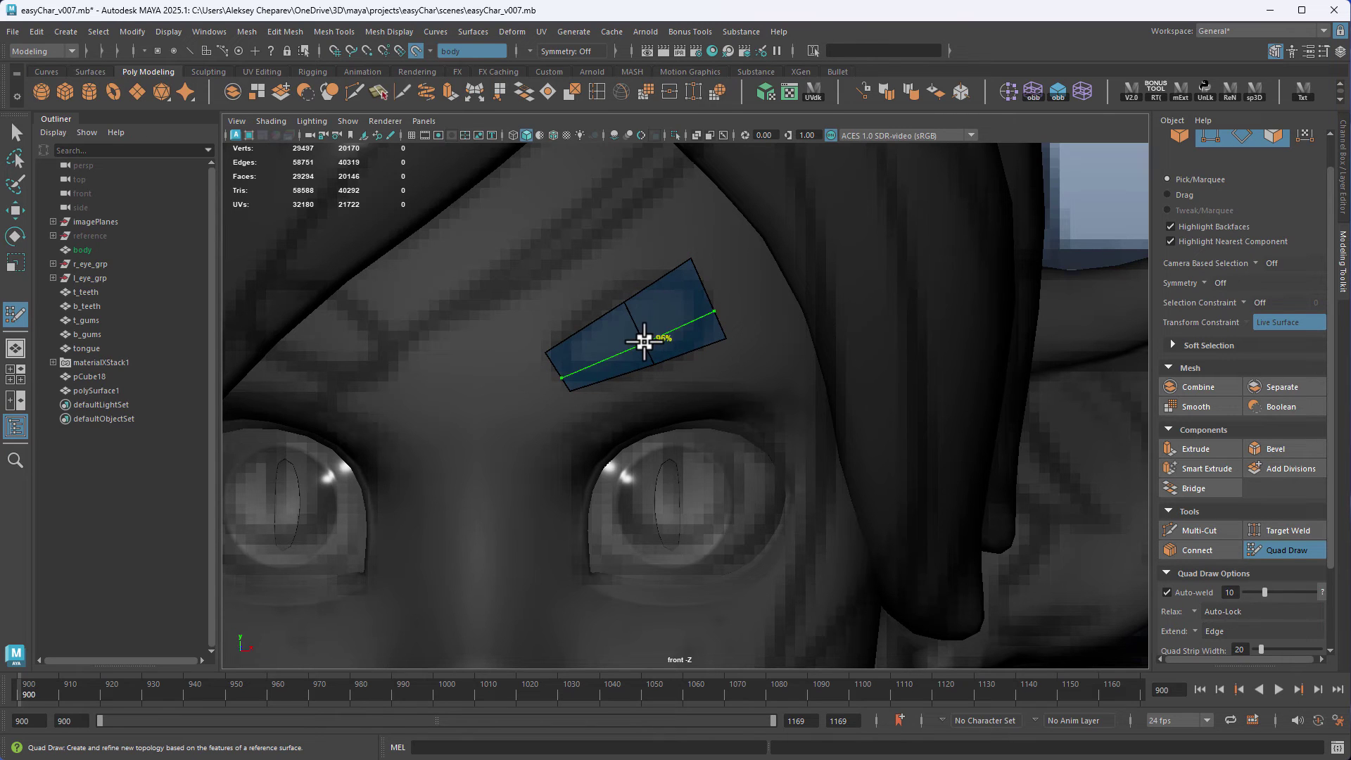
left_click_drag(625, 304, 614, 289)
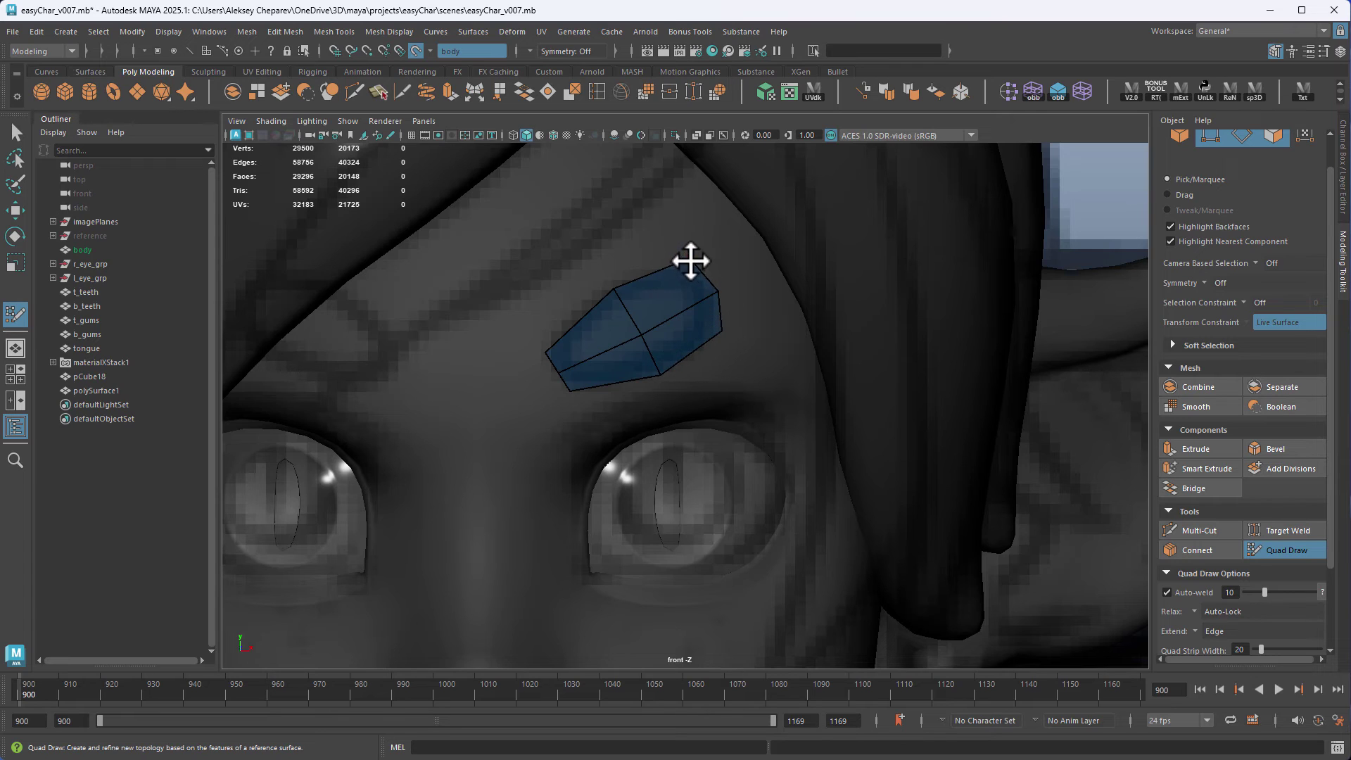
left_click(679, 310, "ctrl")
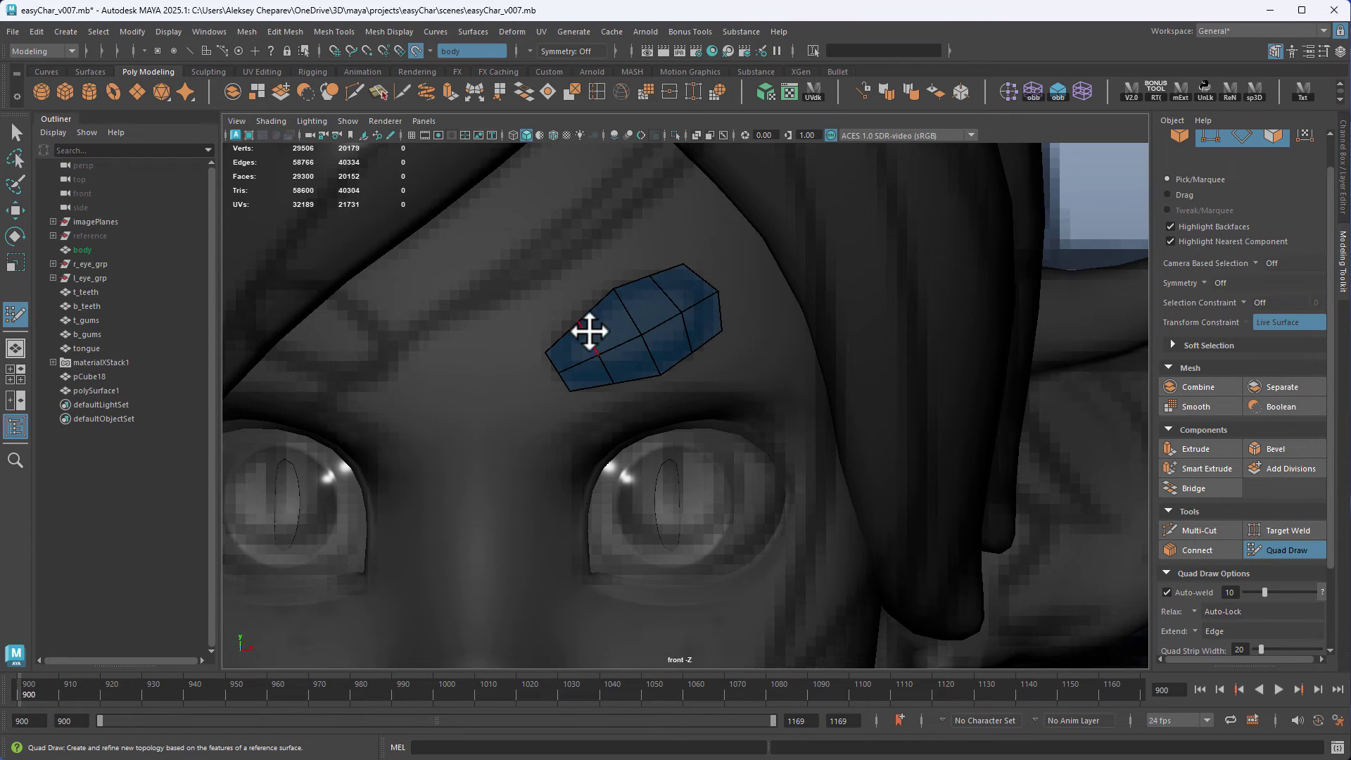
mouse_move(554, 347)
left_mouse_down("shift")
mouse_move(714, 340)
mouse_move(678, 311)
mouse_move(558, 347)
mouse_move(702, 314)
mouse_move(599, 357)
left_mouse_up("shift")
middle_click_drag(600, 357, 641, 399, "alt")
right_click_drag(642, 399, 863, 461, "alt")
key("w")
right_click_drag(688, 326, 712, 310)
left_click(415, 46)
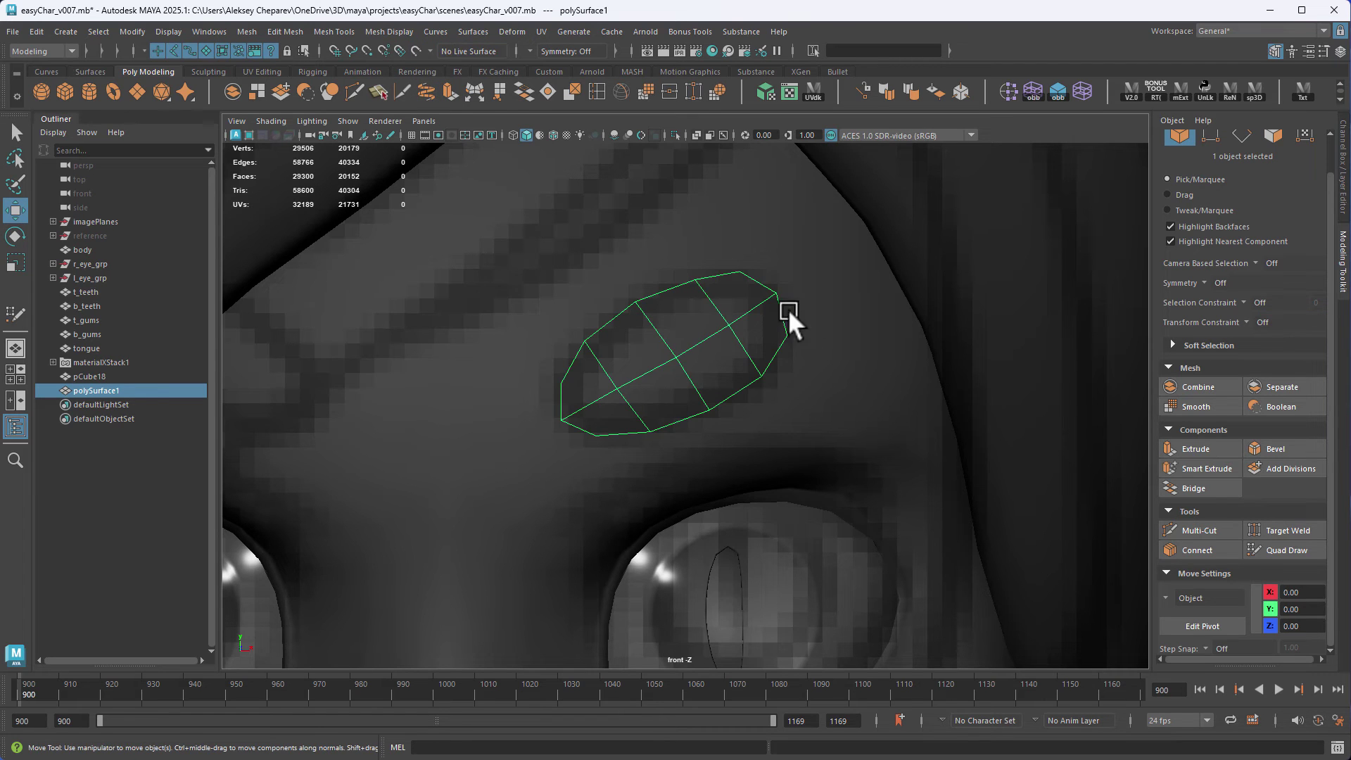
Step: Cut an inner edge ring just inside the eyebrow patch's outline with Multi-Cut
middle_click_drag(694, 306, 667, 316, "alt")
right_click_drag(666, 317, 710, 316, "alt")
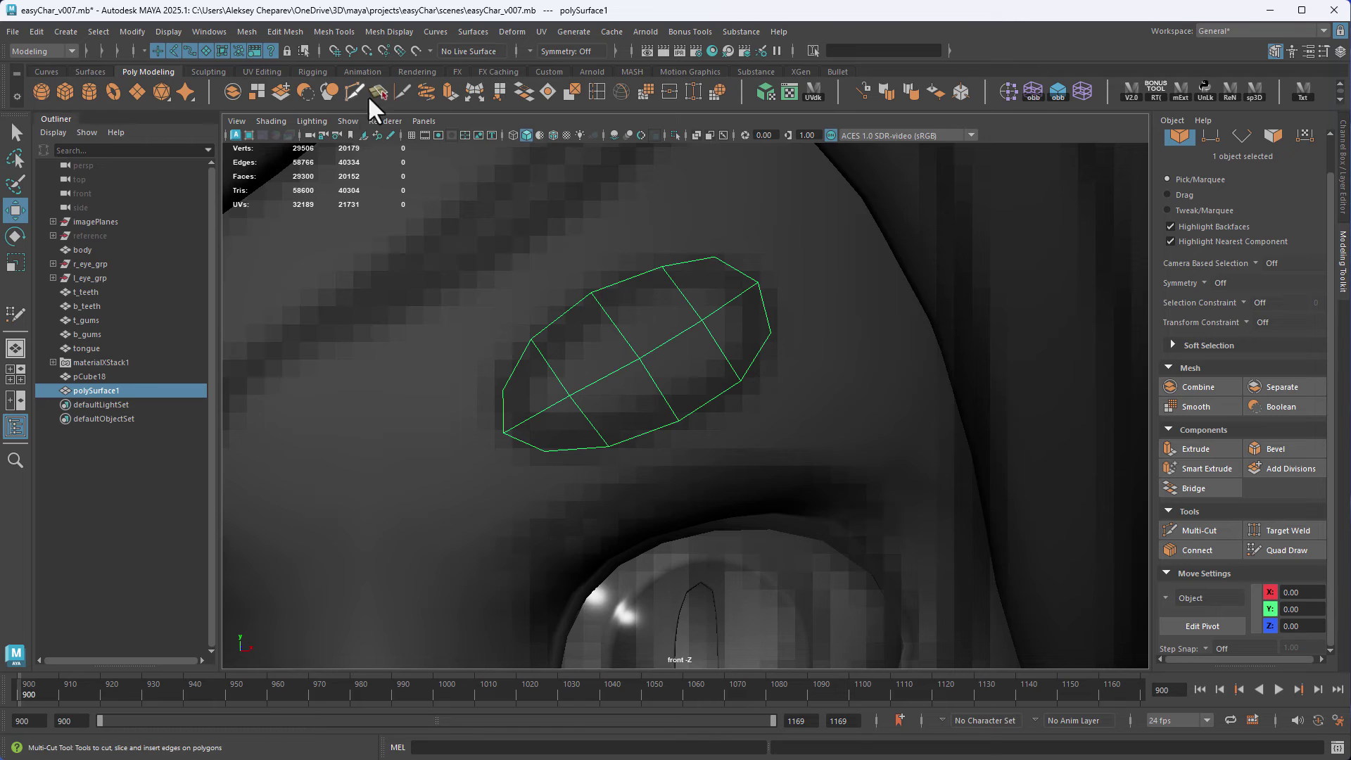
key("ctrl+shift+x")
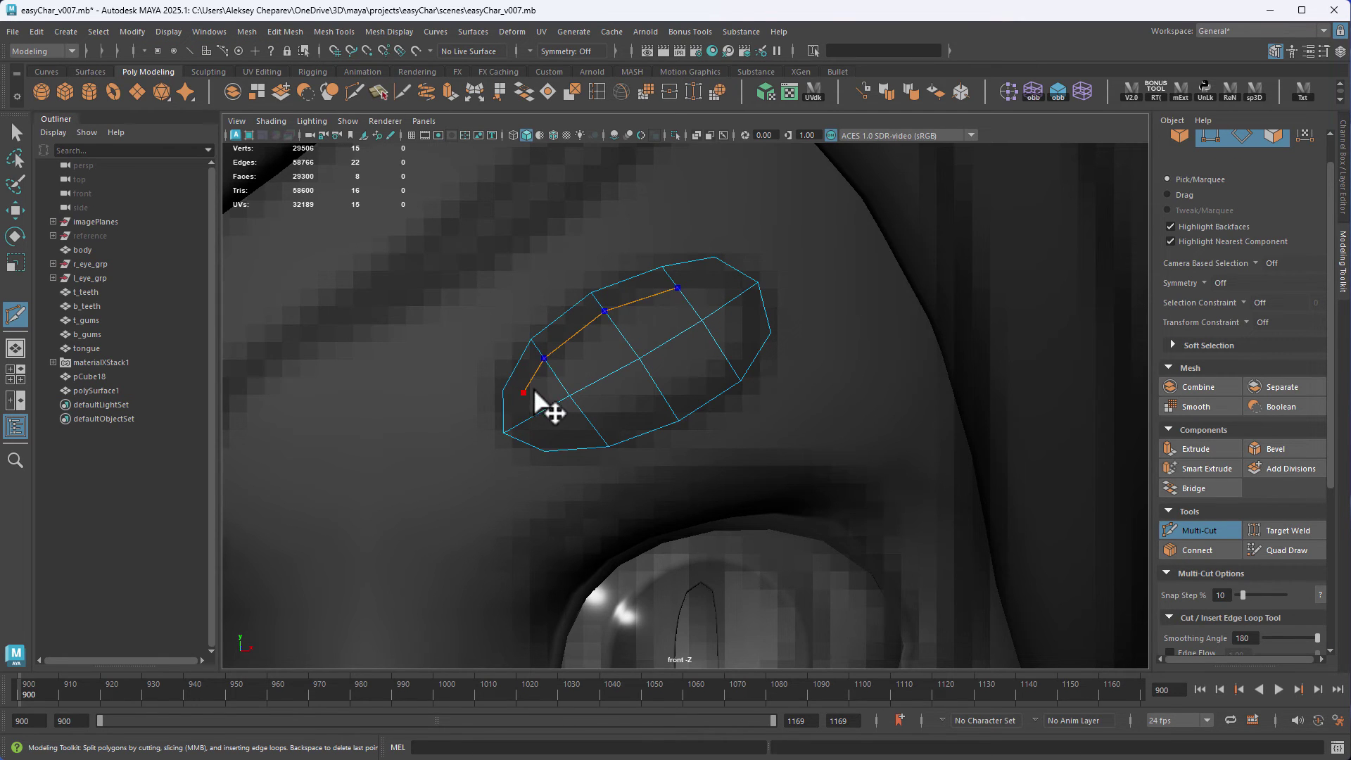
key("Return")
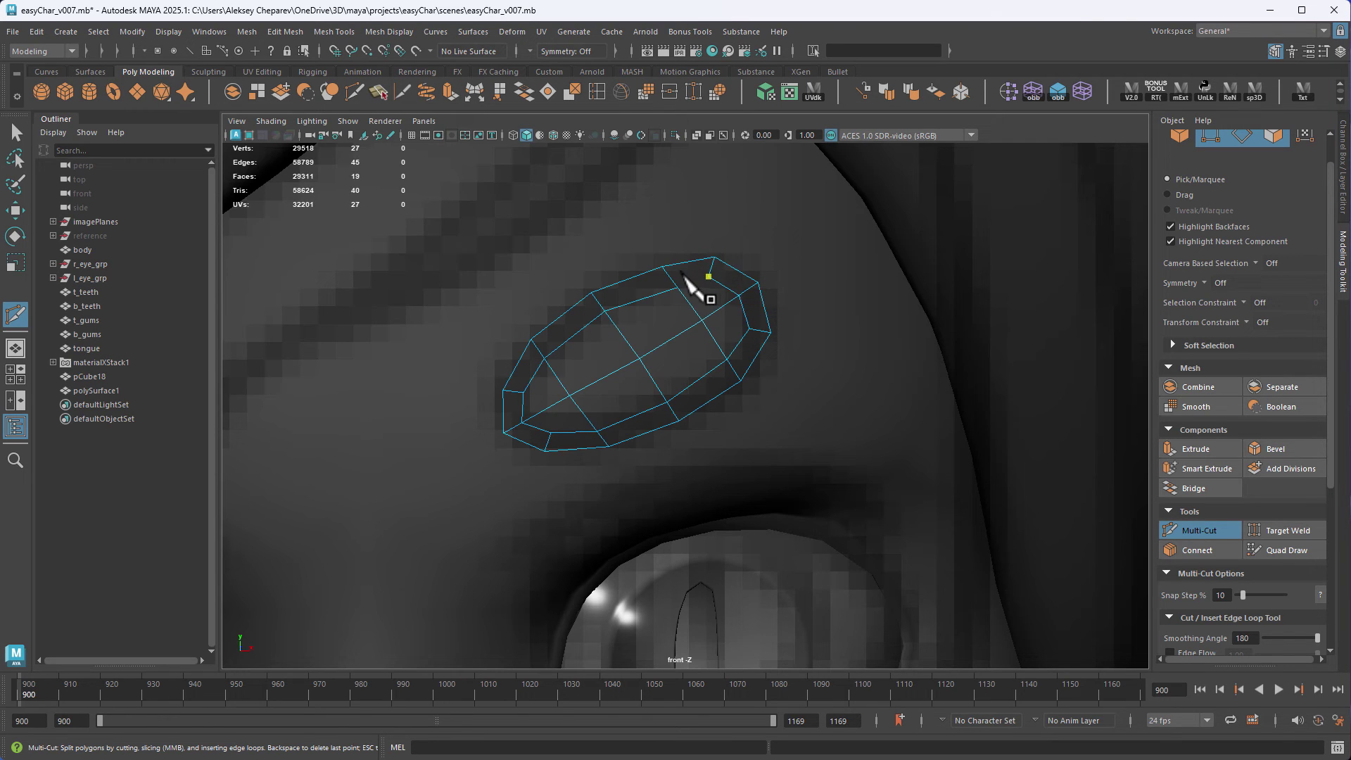
Step: Make the body live again and relax the eyebrow patch's vertices onto its surface with Quad Draw
key("w")
right_click_drag(666, 280, 724, 235)
left_click(415, 50)
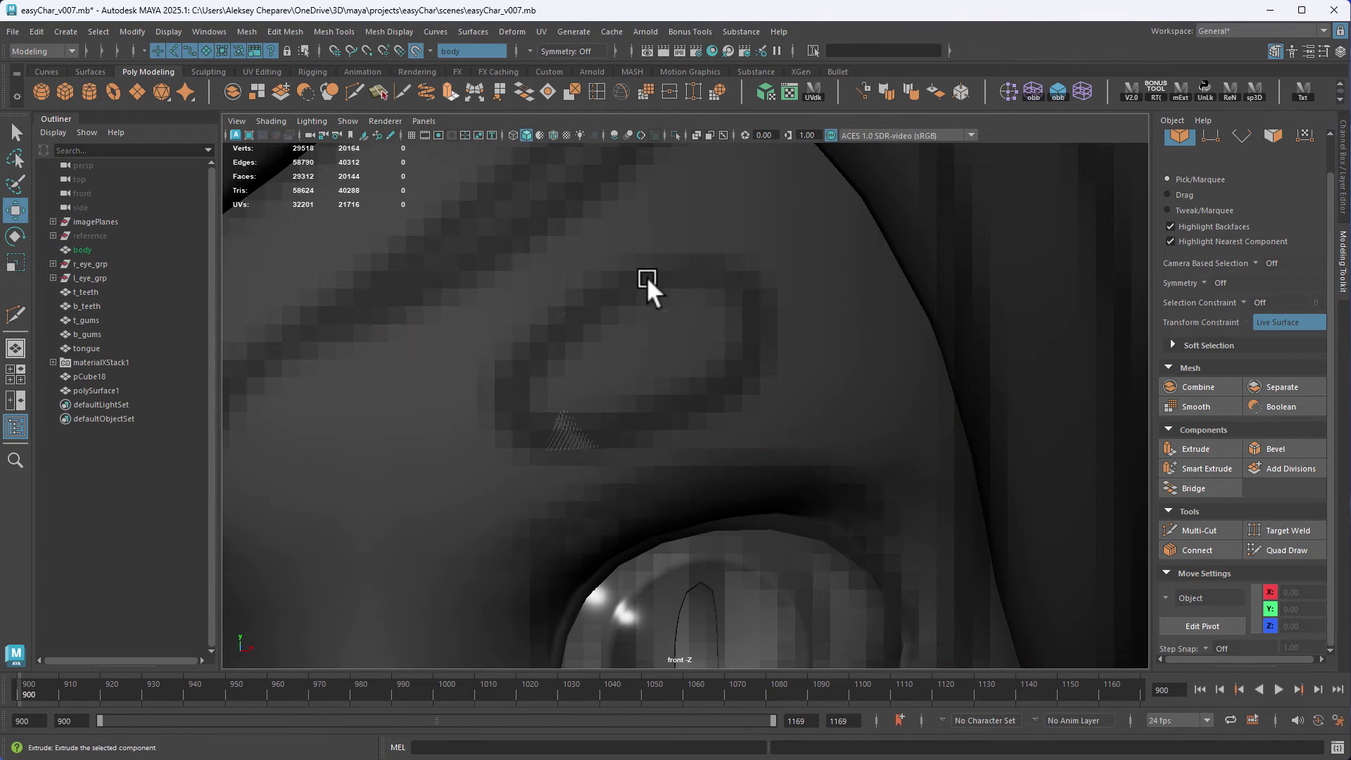
left_click(677, 321)
left_click(1299, 546)
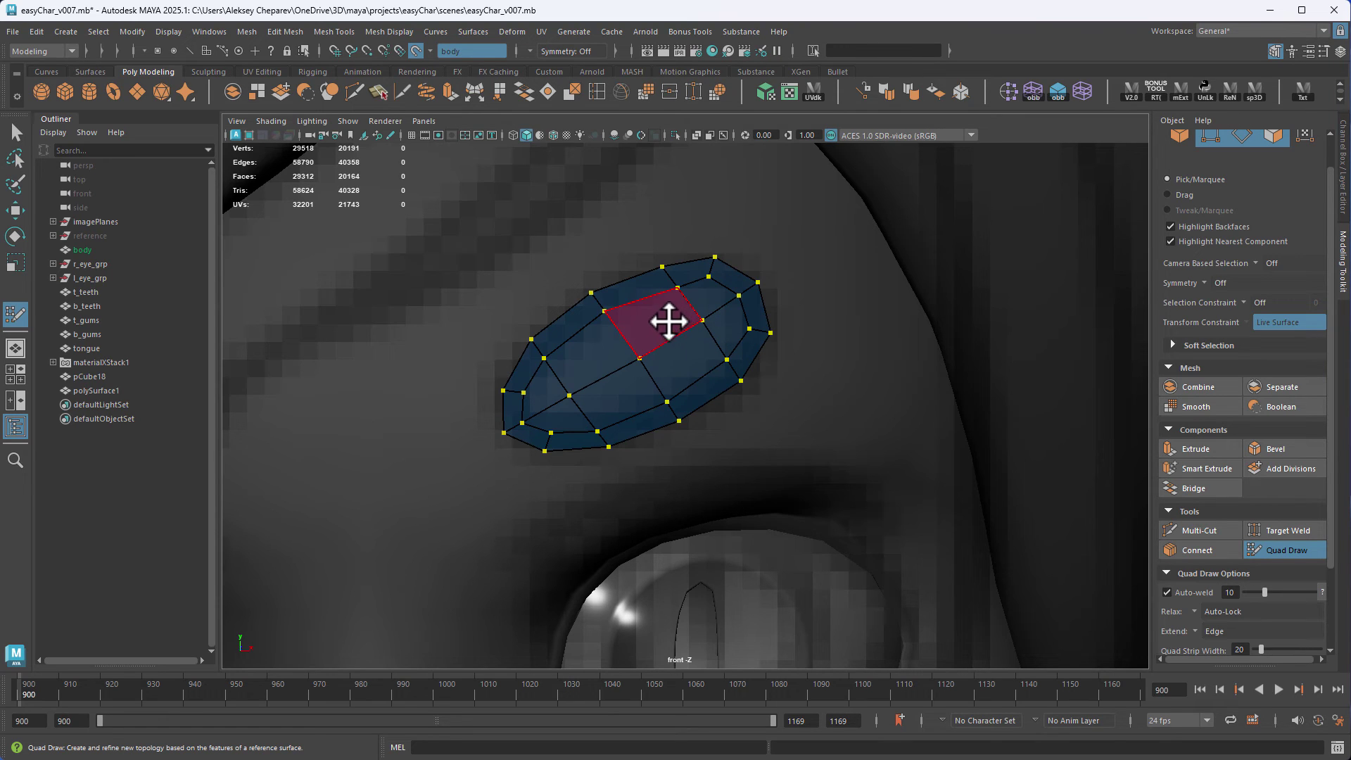
key("shift")
left_click_drag(687, 302, 676, 289, "shift")
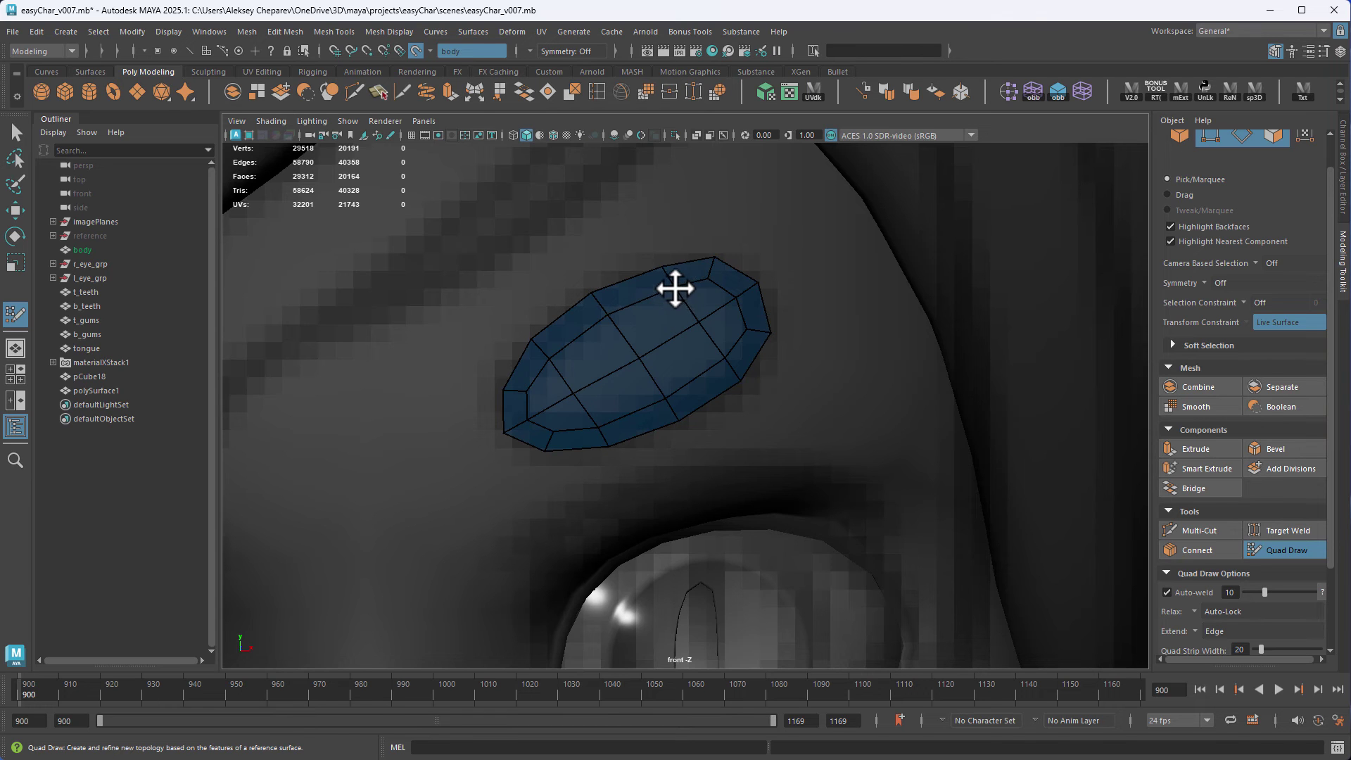
Step: Extrude the eyebrow patch outward from the forehead in the perspective view, with the live surface off, and repeat the extrusion
key("space")
key("space")
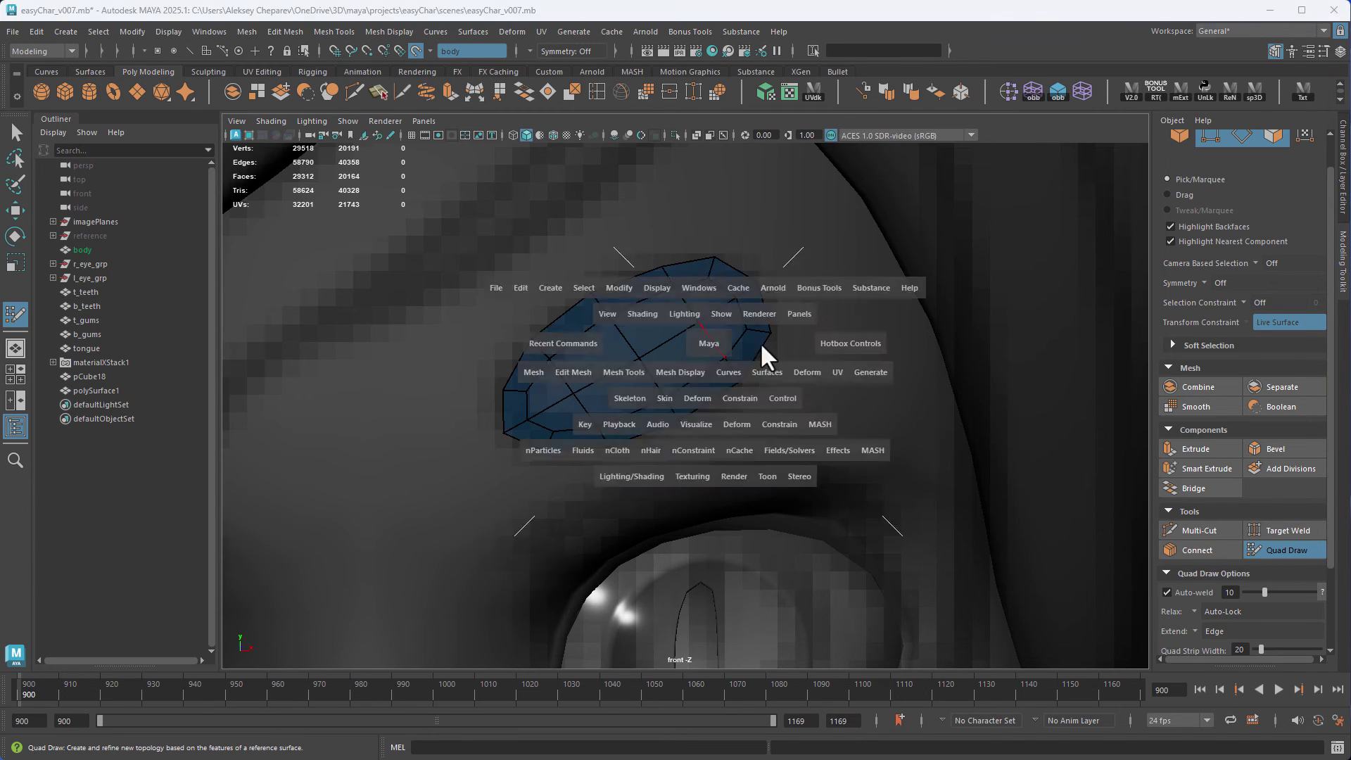
right_click(949, 345)
right_click_drag(948, 344, 1018, 325)
key("f")
left_click_drag(879, 386, 684, 389, "alt")
key("w")
left_click_drag(508, 338, 771, 331, "alt")
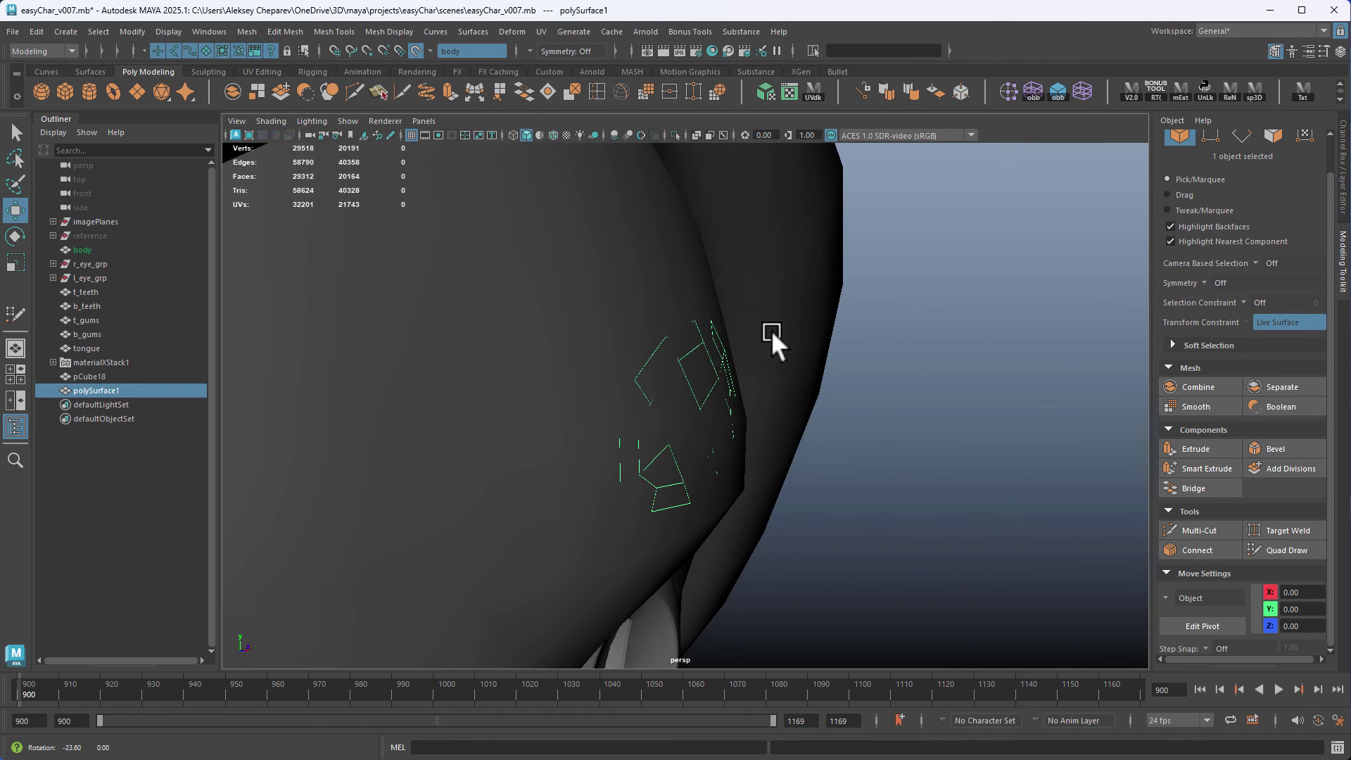
left_click(449, 91)
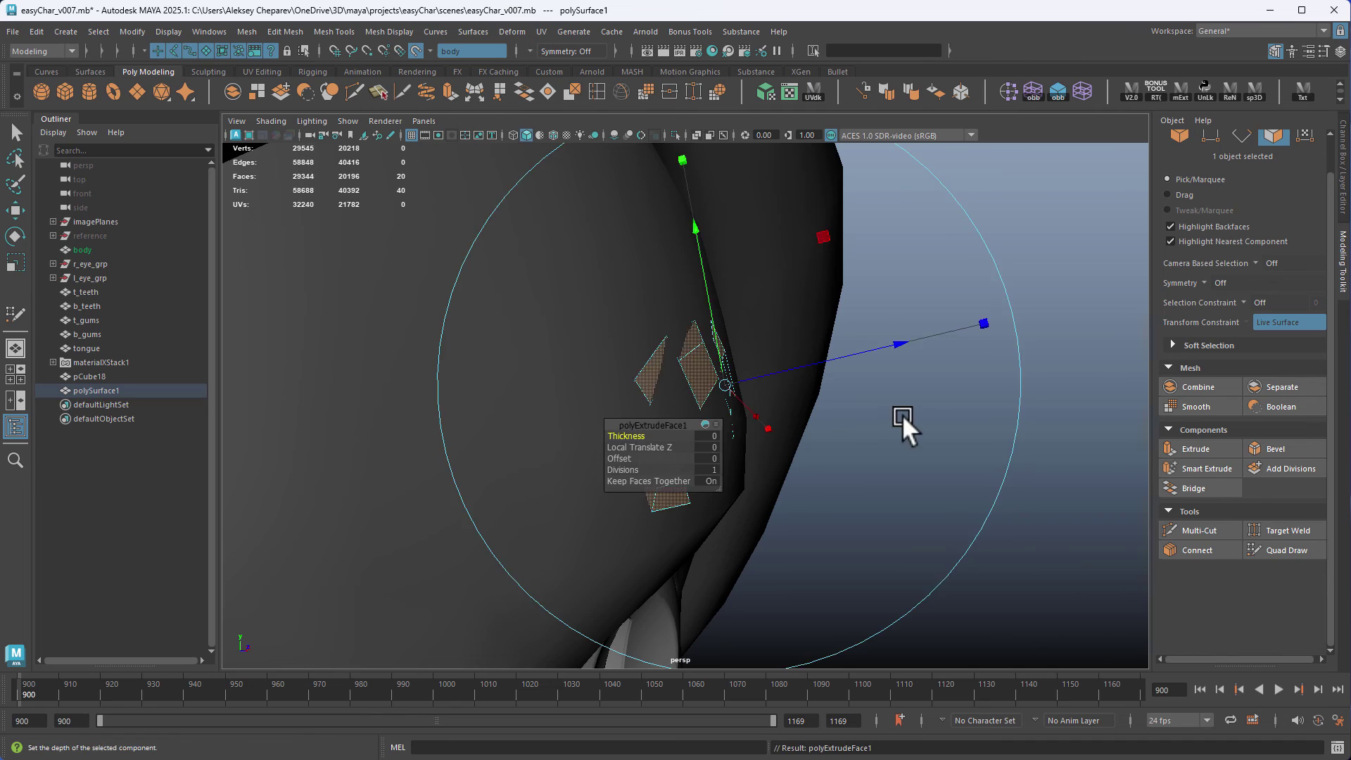
left_click(416, 51)
left_click_drag(731, 370, 769, 410)
key("g")
Step: Delete the outer rim edge loop of the extruded eyebrow to round off its front
key("q")
right_click_drag(660, 382, 660, 349)
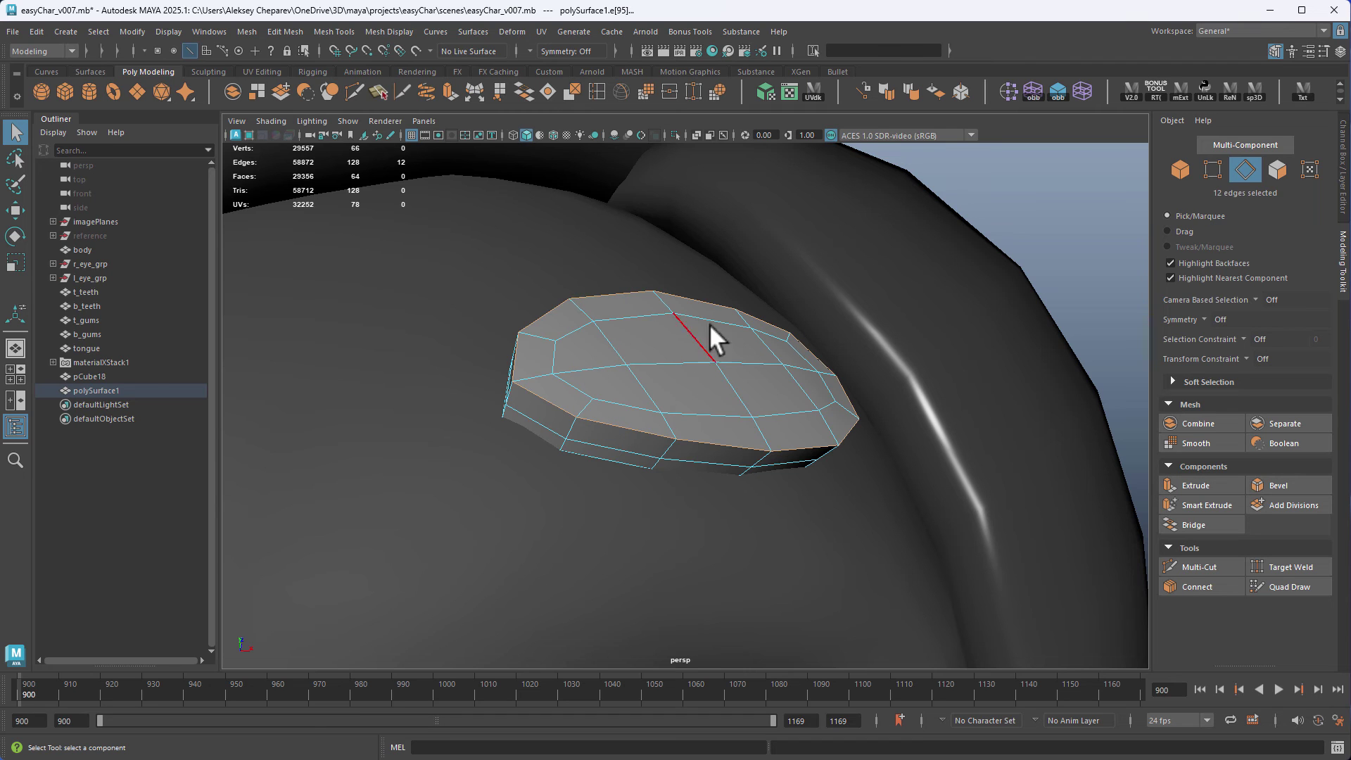
key("Delete")
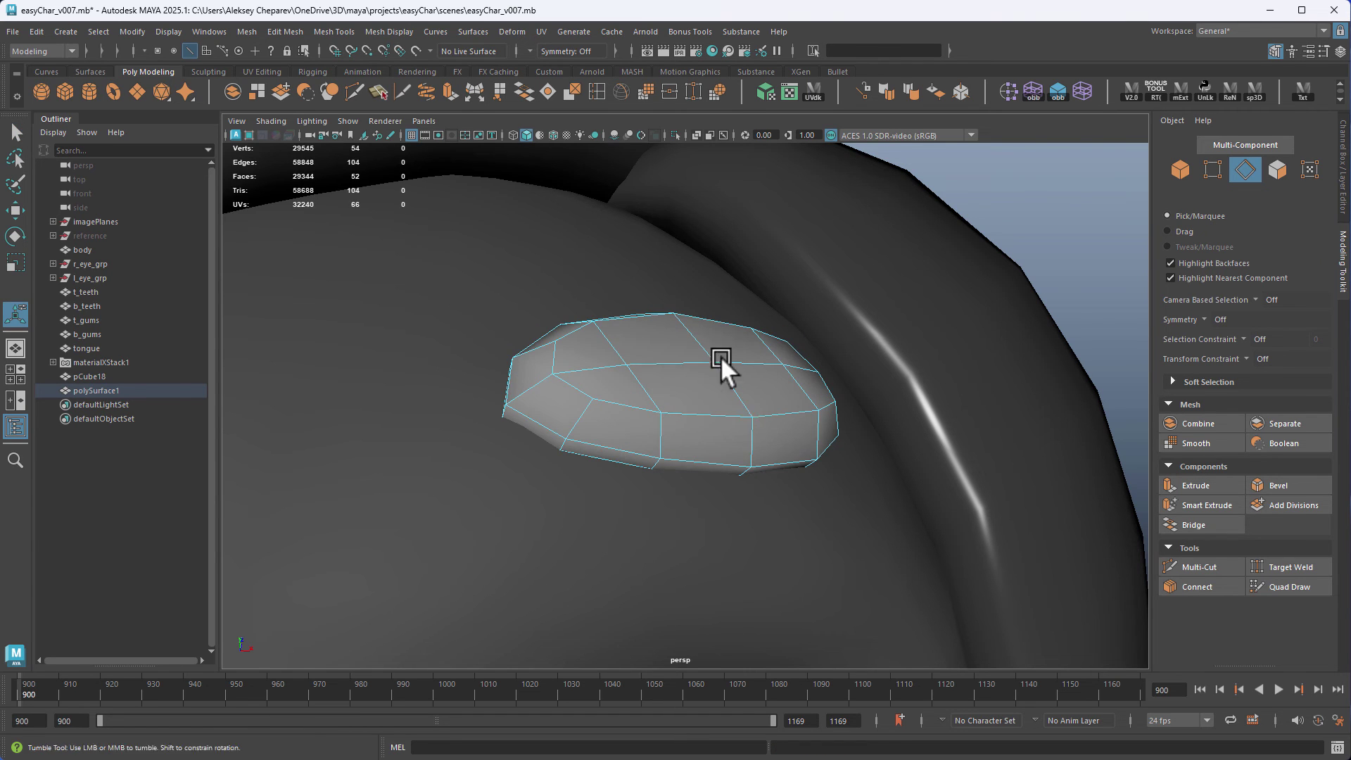
Step: Push the eyebrow's two central front edges outward along their normals with Transform, and preview the mesh smoothed
left_click_drag(724, 368, 736, 374, "alt")
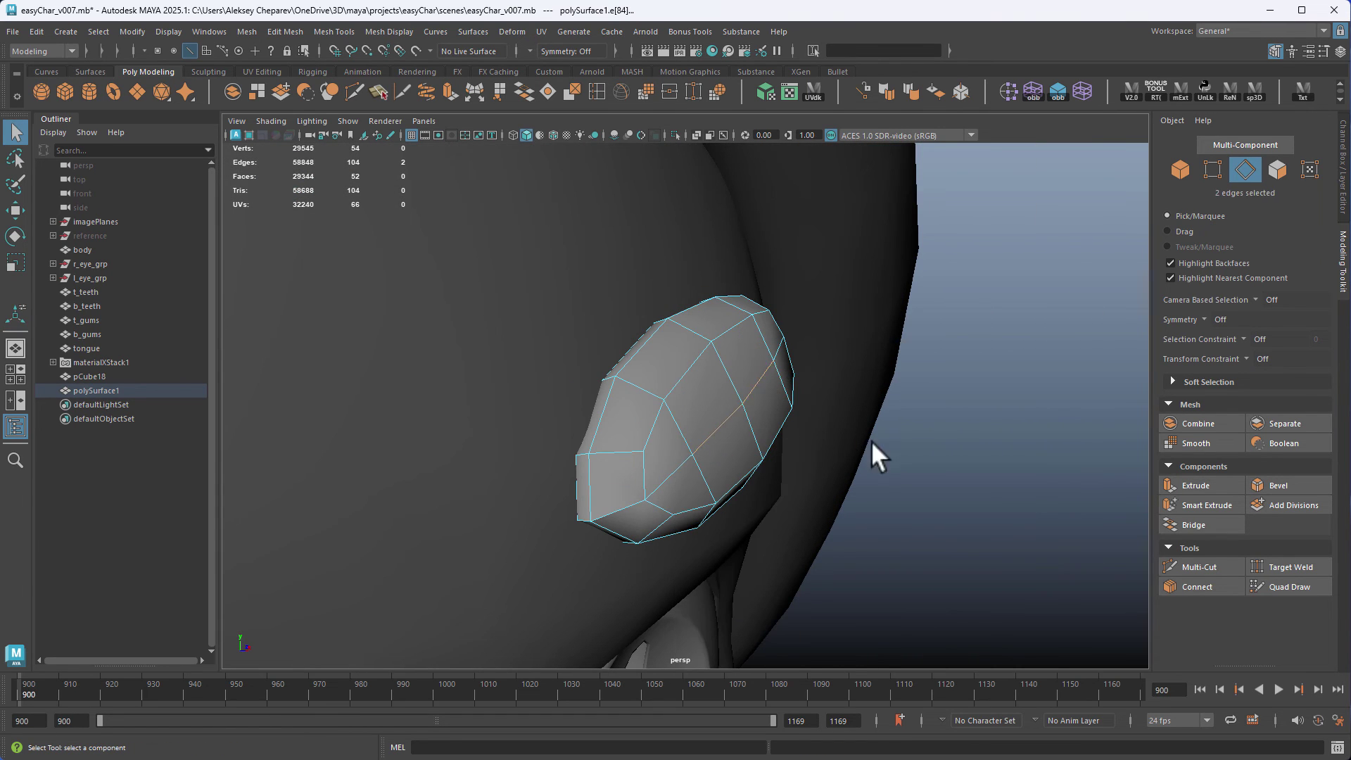
left_click_drag(870, 440, 876, 403, "alt")
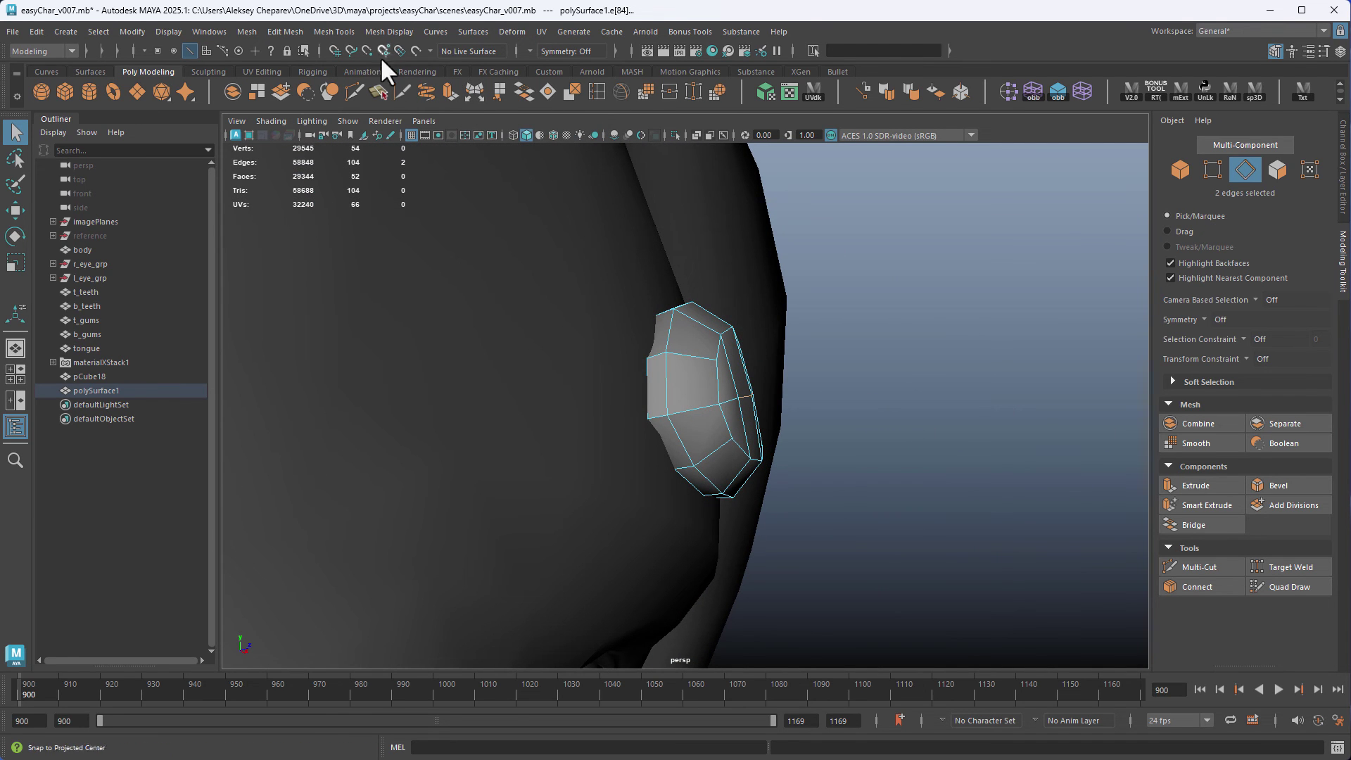
left_click(287, 31)
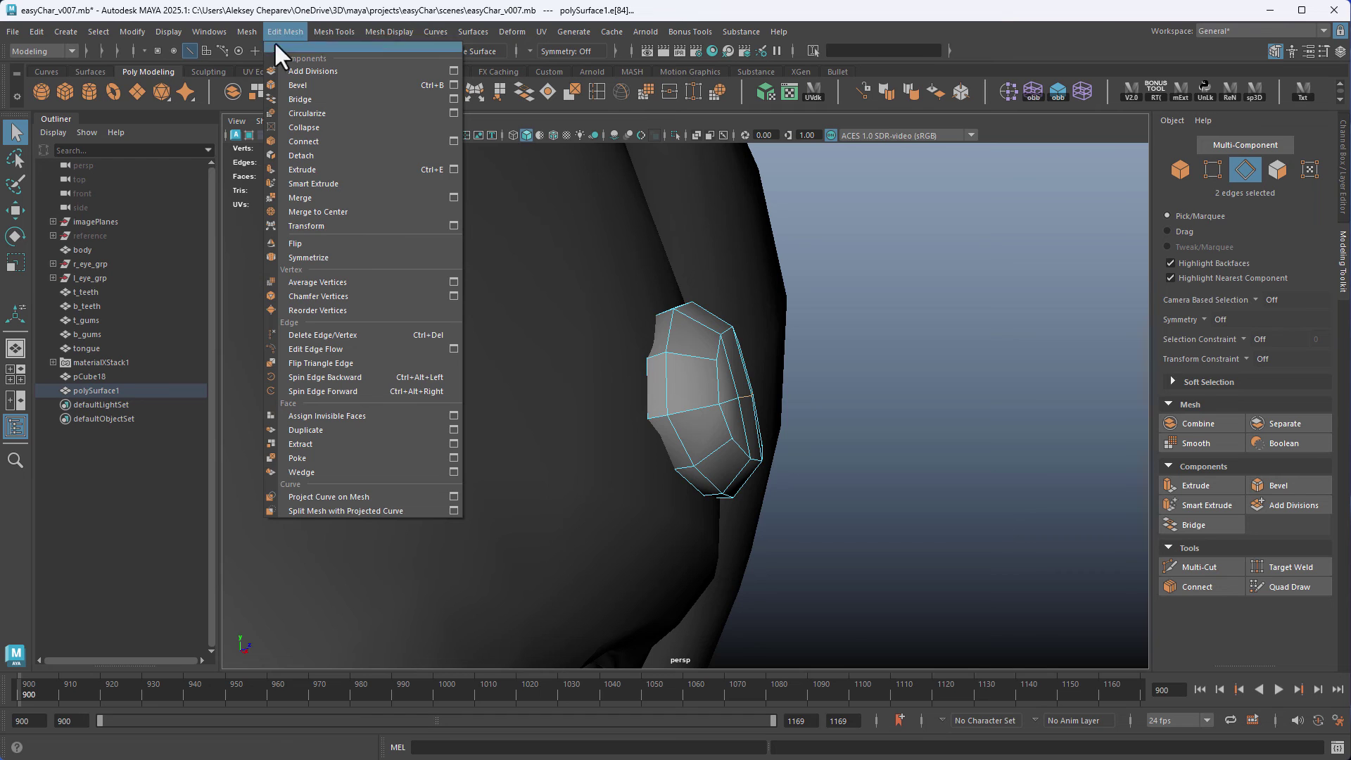
left_click(305, 225)
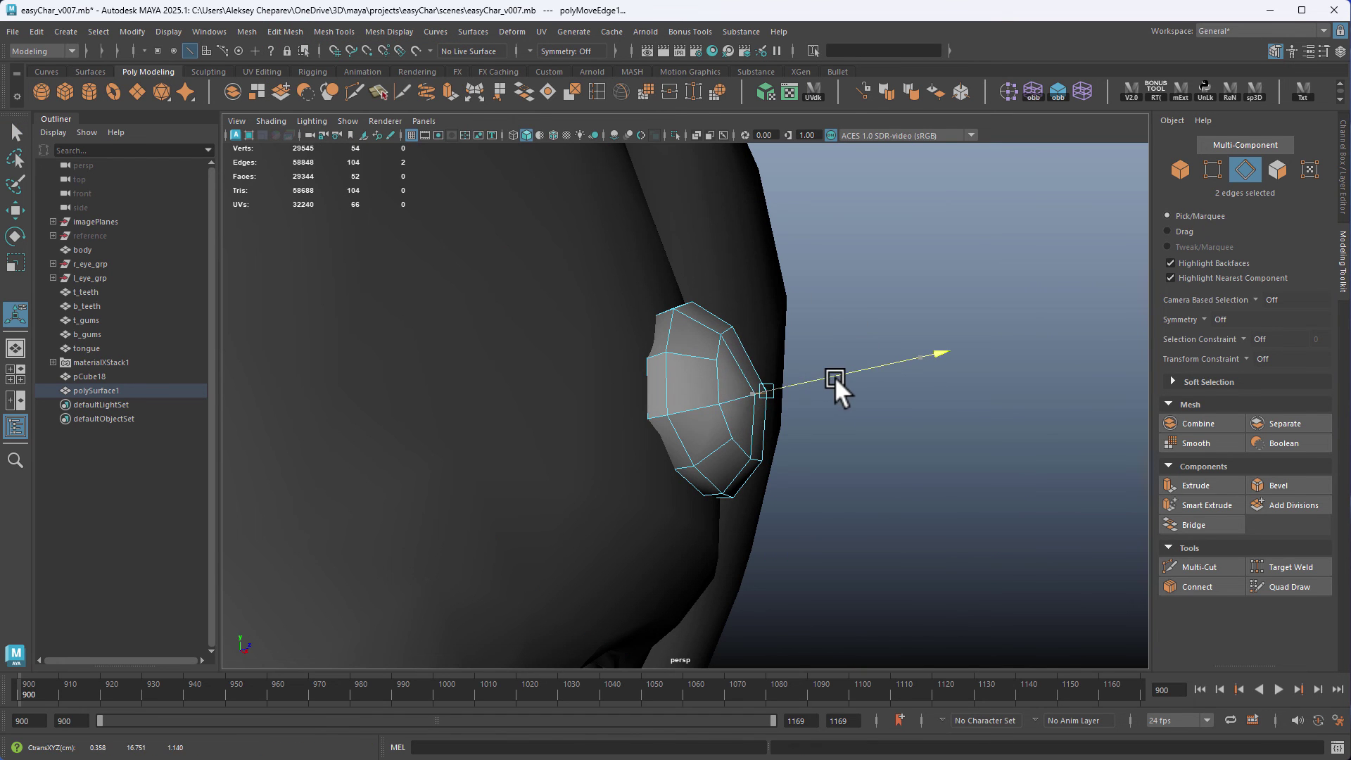
left_click_drag(838, 375, 715, 362, "alt")
right_click_drag(715, 362, 736, 350)
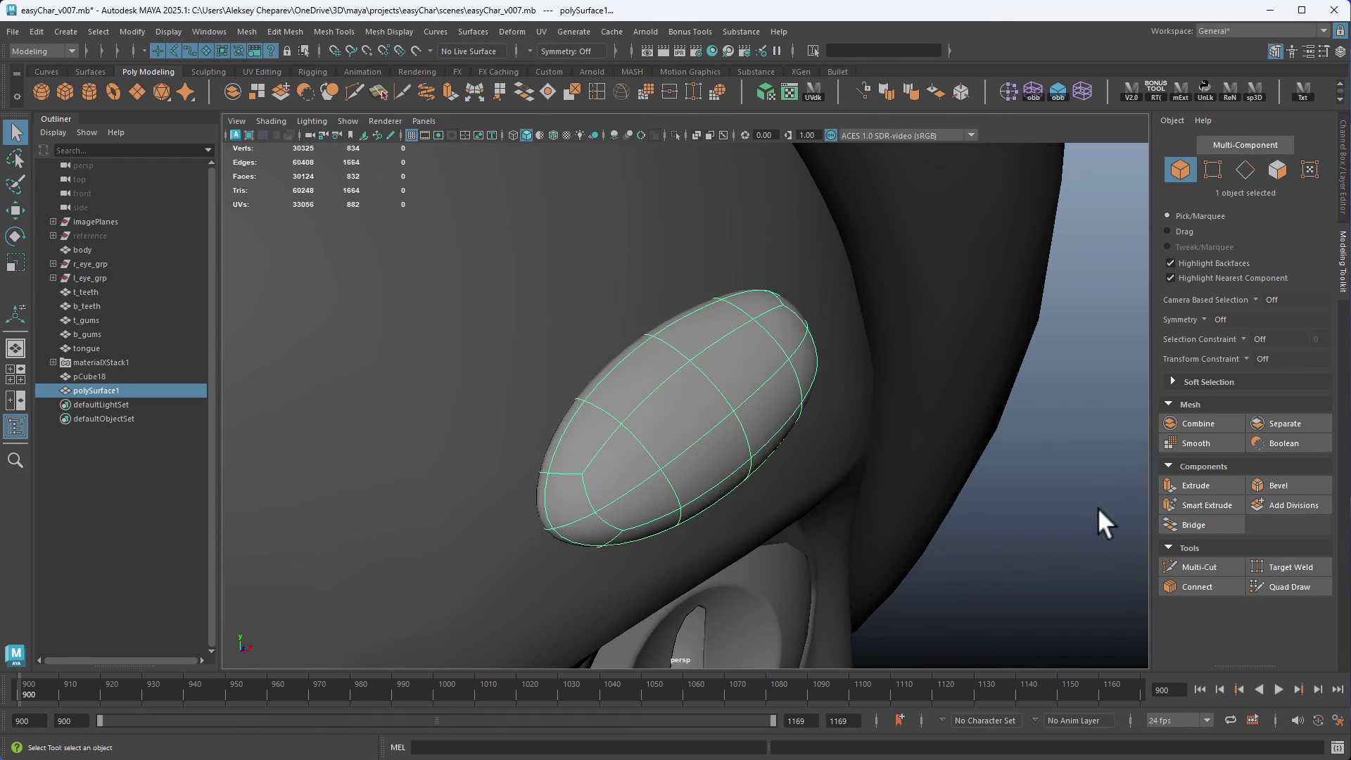
Step: Nudge the eyebrow so it sits against the forehead and display the body with smooth preview
left_click(1098, 508)
left_click_drag(1098, 508, 490, 245, "alt")
right_click_drag(491, 245, 808, 361, "alt")
left_click(825, 413)
left_click_drag(826, 413, 750, 381, "alt")
key("w")
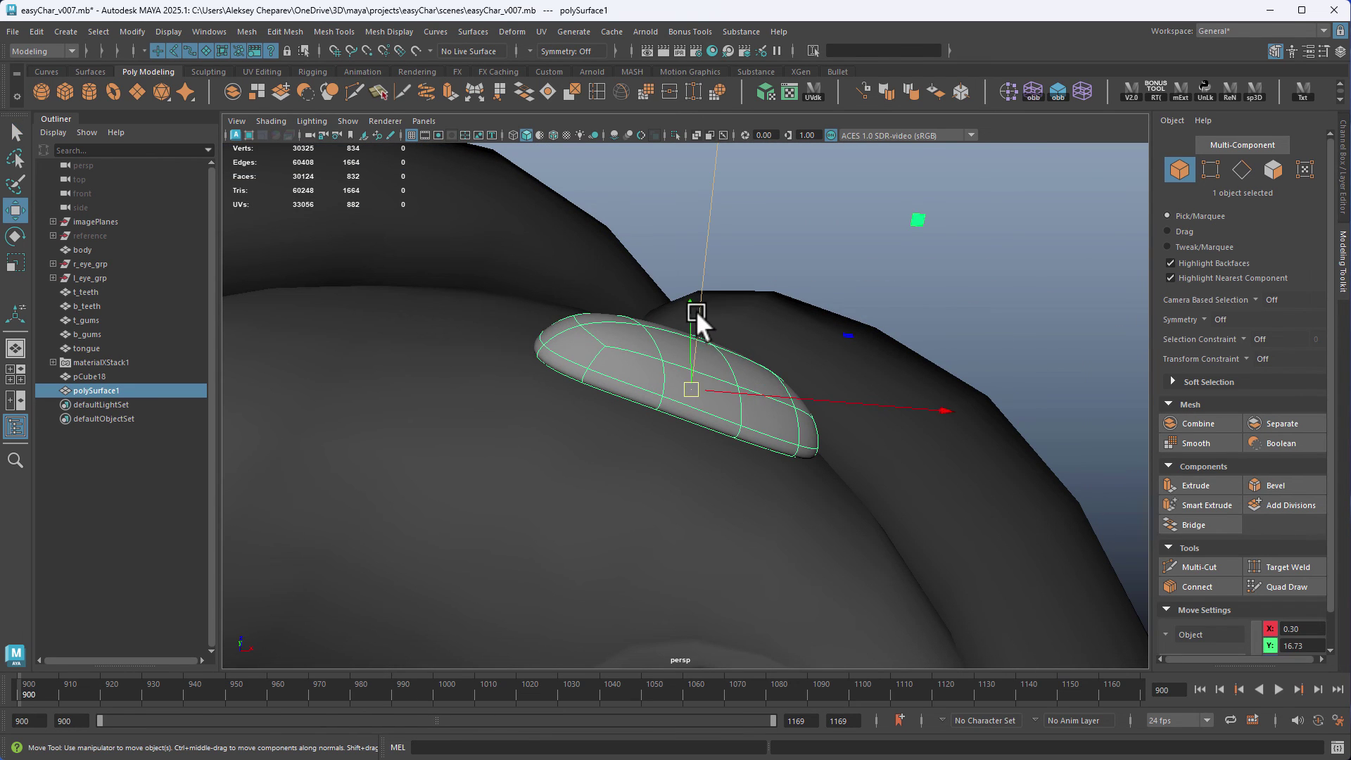
left_click_drag(800, 357, 792, 185, "alt")
middle_click_drag(792, 185, 792, 188)
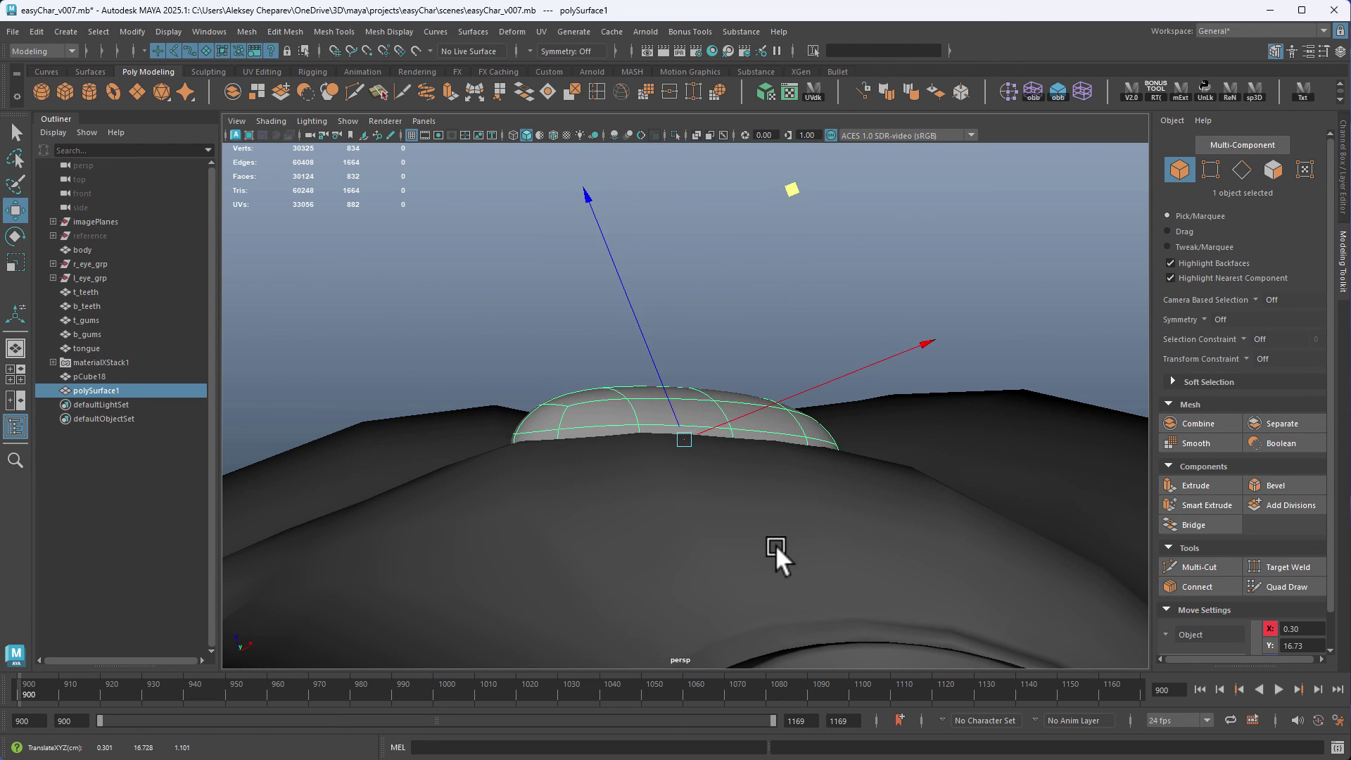
left_click(776, 541)
left_click(749, 412)
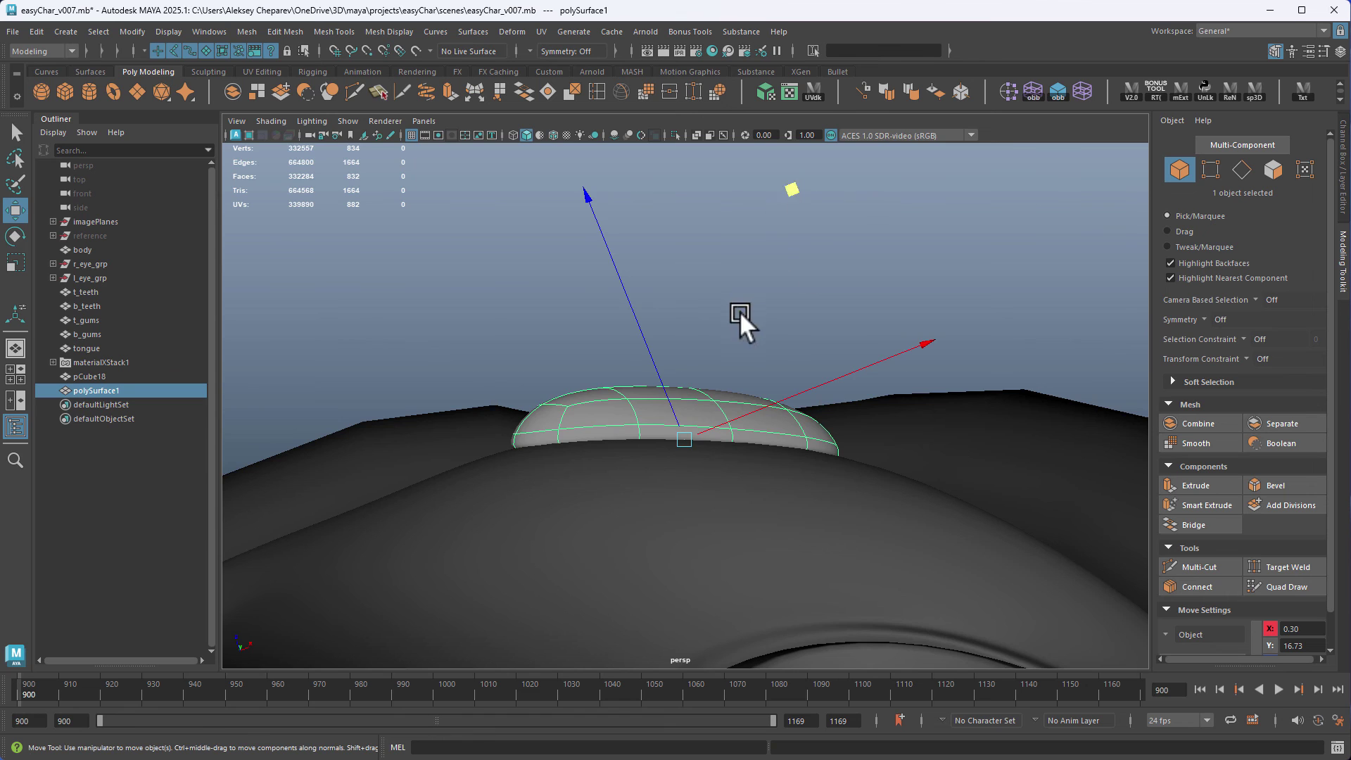
Step: Freeze the eyebrow's transformations and mirror a duplicate to the other side of the face with Scale X set to -1
left_click_drag(740, 311, 900, 283, "alt")
right_click_drag(1072, 268, 1176, 657)
right_click_drag(1005, 577, 699, 390, "alt")
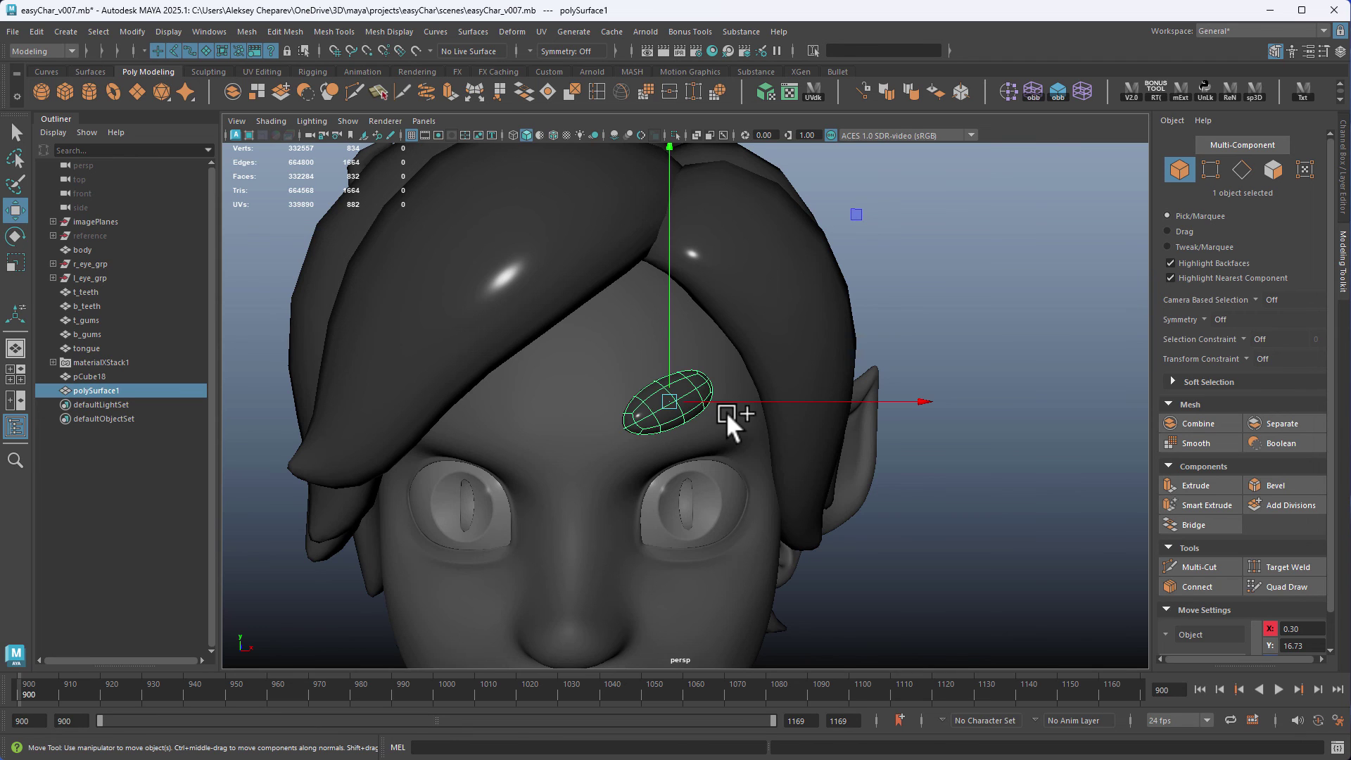
left_click(139, 33)
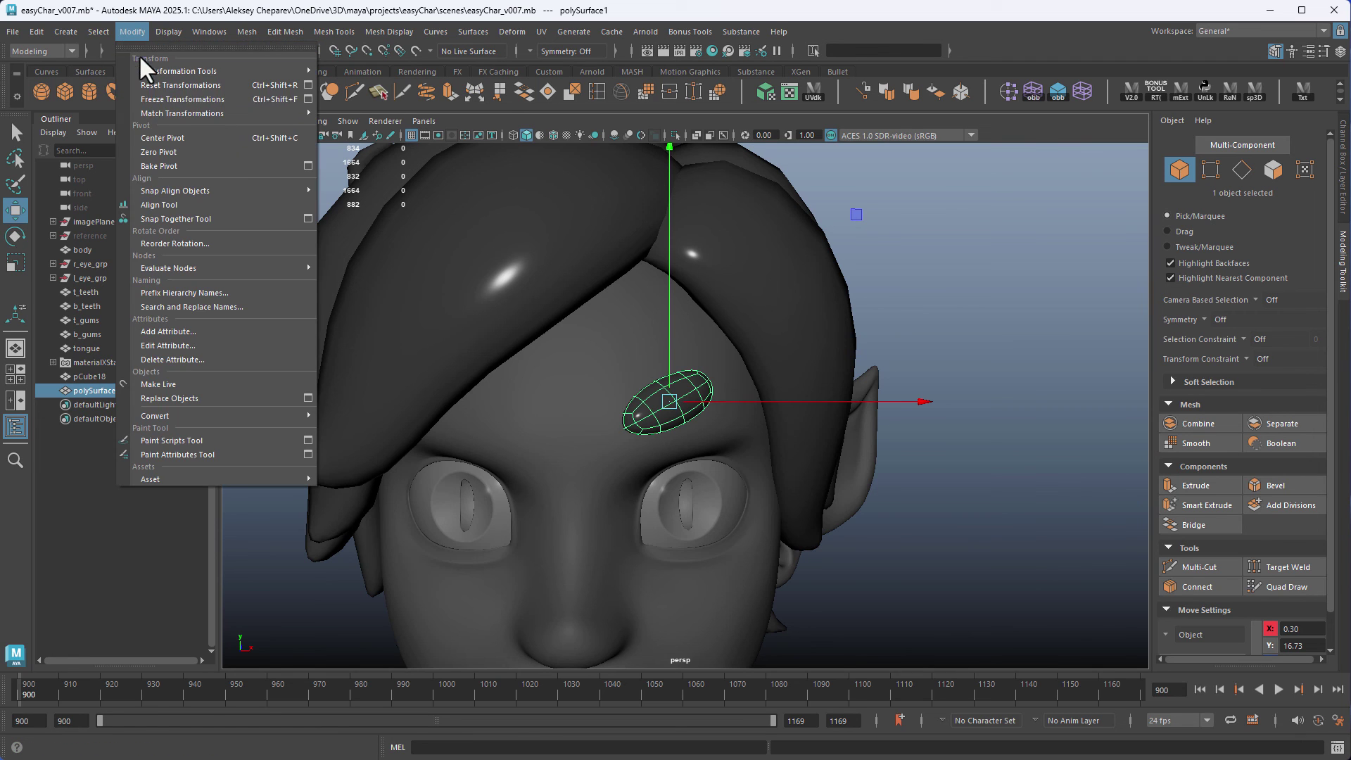
left_click(176, 99)
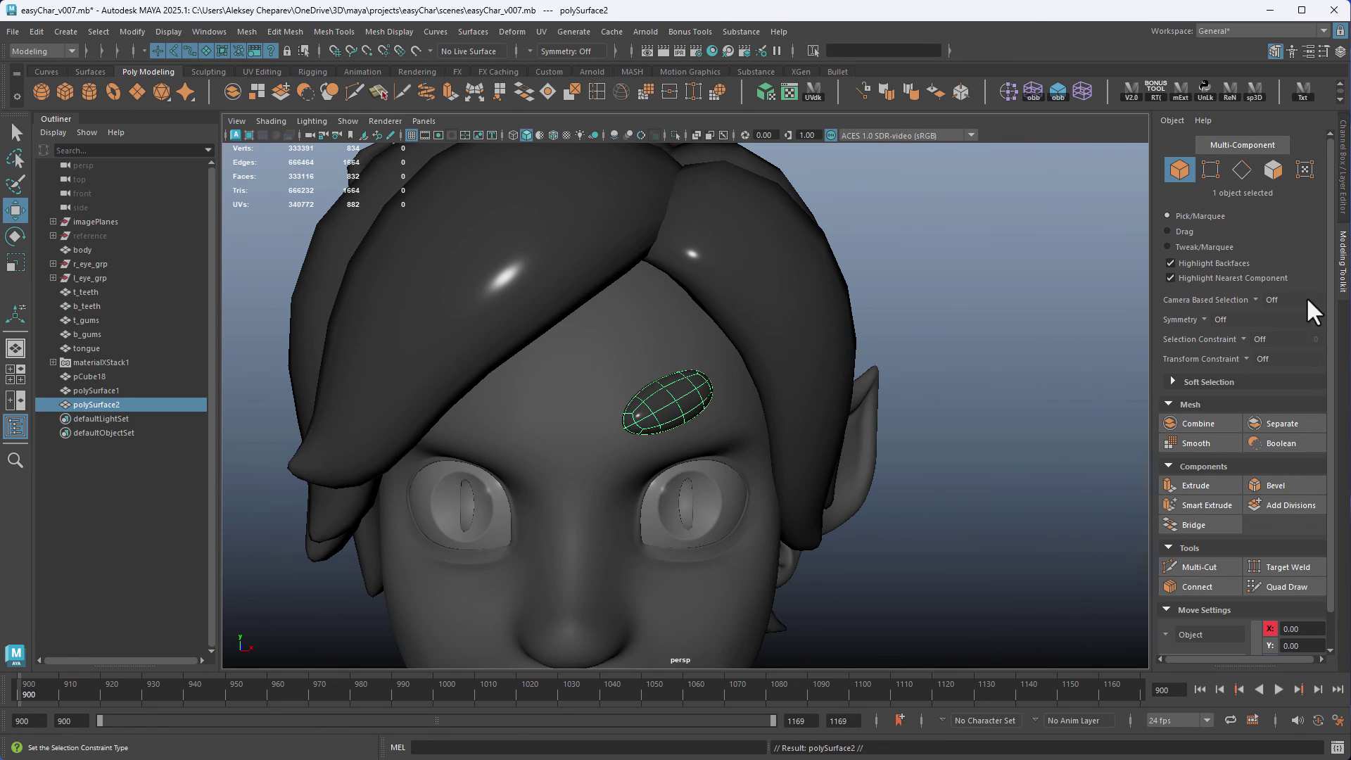
left_click(1341, 191)
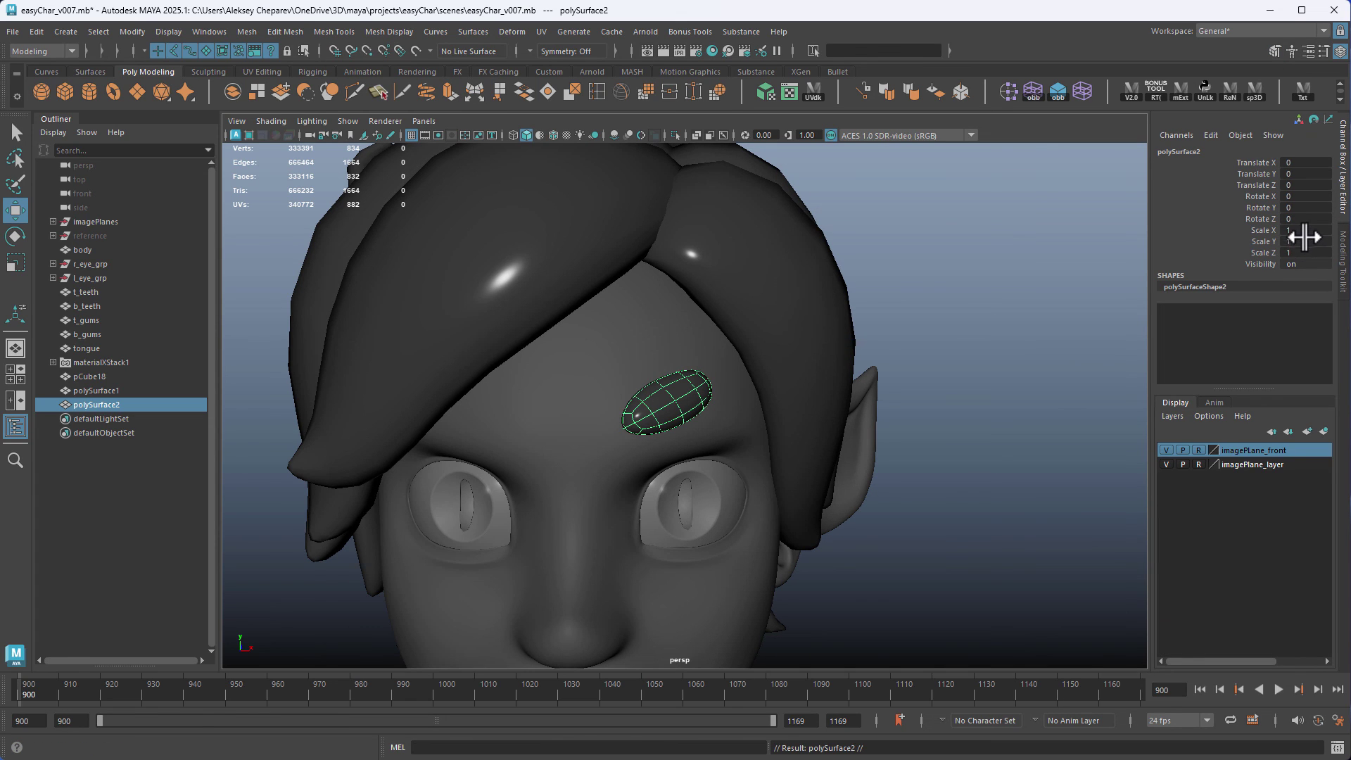
type("-1")
key("Return")
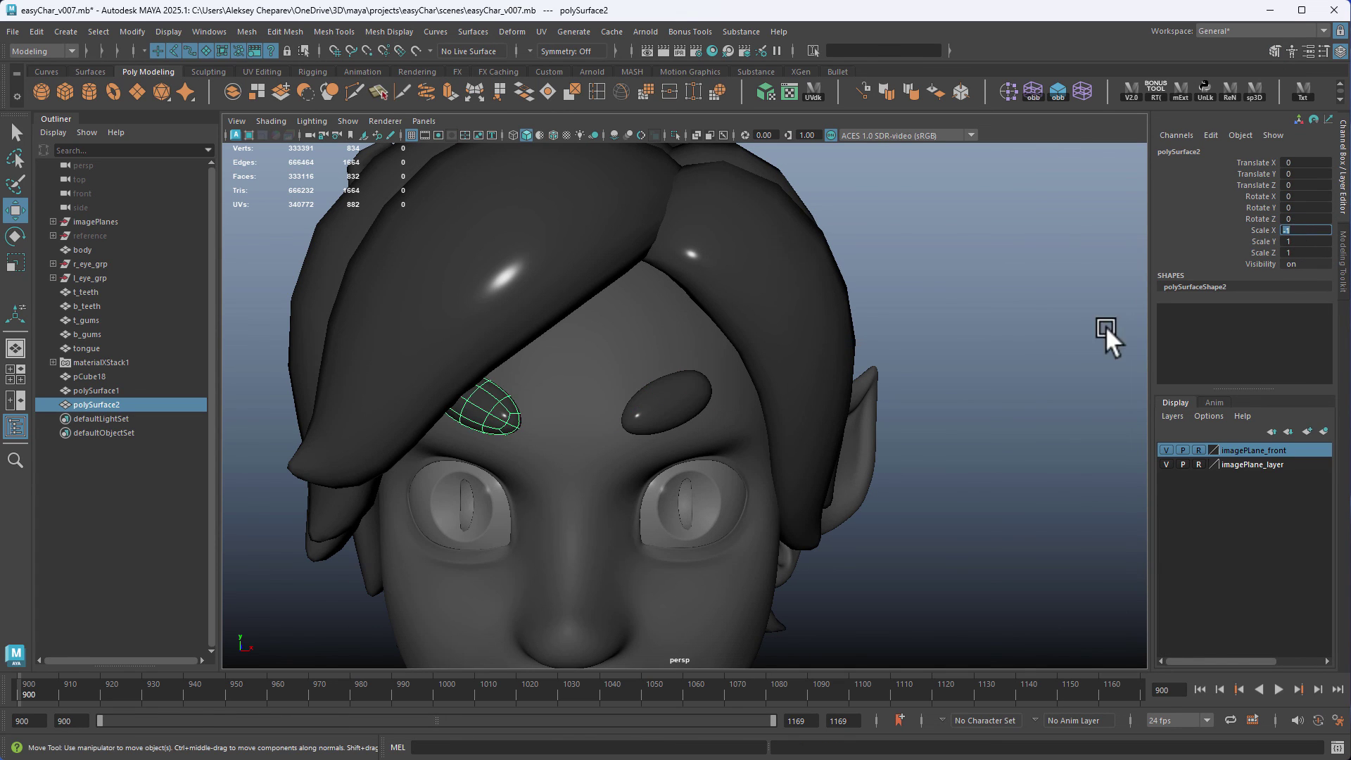
Step: Combine the two eyebrows and merge them with the hair into a single mesh
left_click(699, 400, "shift")
left_click(234, 89)
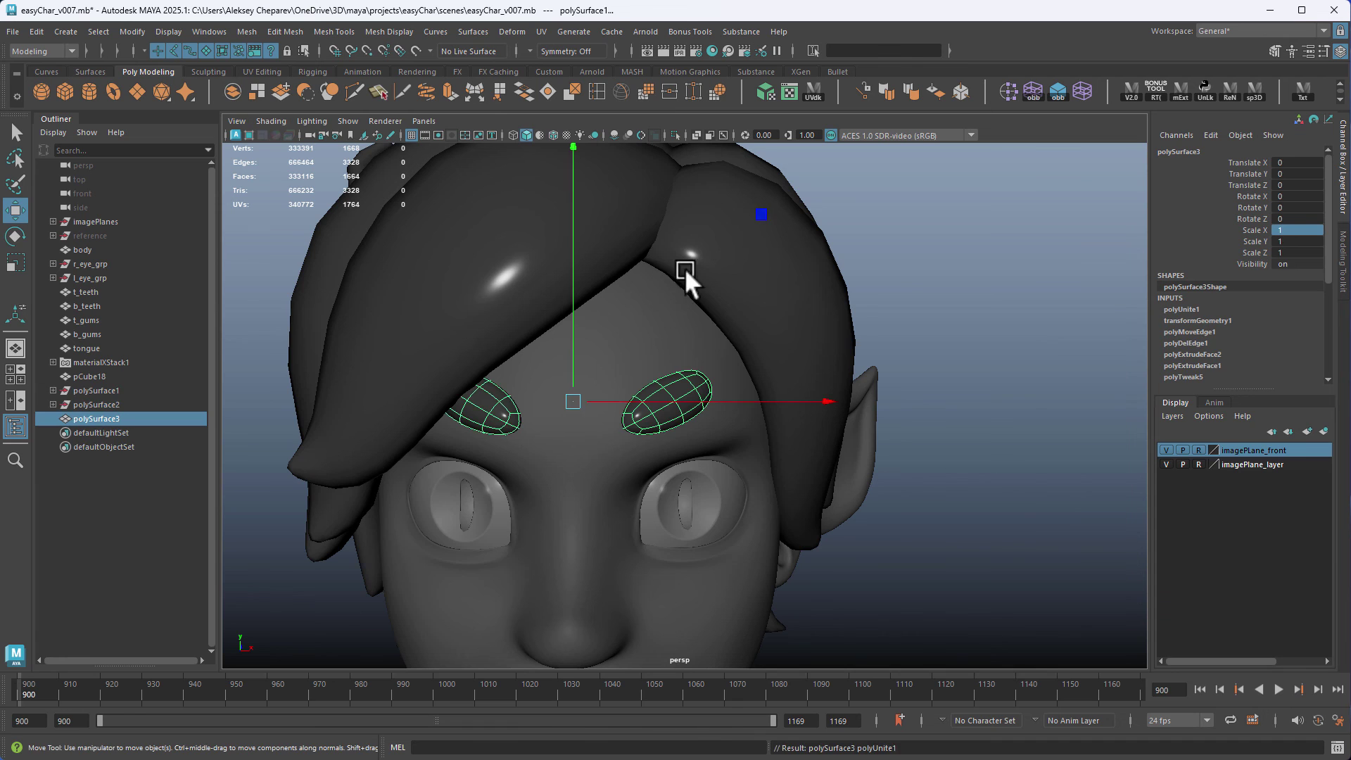
left_click(615, 229, "shift")
left_click(232, 90)
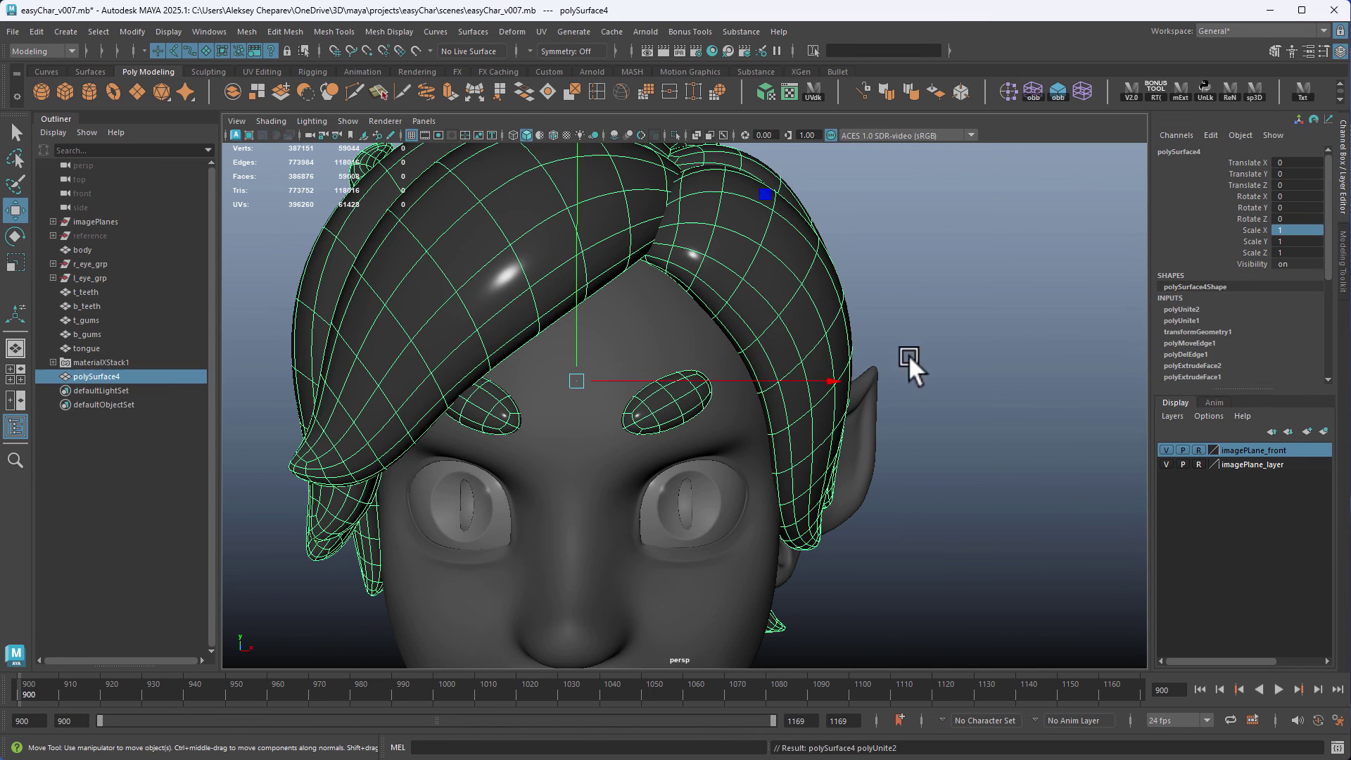
left_click(976, 338)
Step: Examine the combined hair and eyebrows on the character from several angles and distances
right_click_drag(977, 338, 732, 387, "alt")
middle_click_drag(622, 351, 613, 283, "alt")
left_click_drag(613, 284, 592, 294, "alt")
right_click_drag(593, 294, 476, 272, "alt")
left_click_drag(814, 382, 769, 383, "alt")
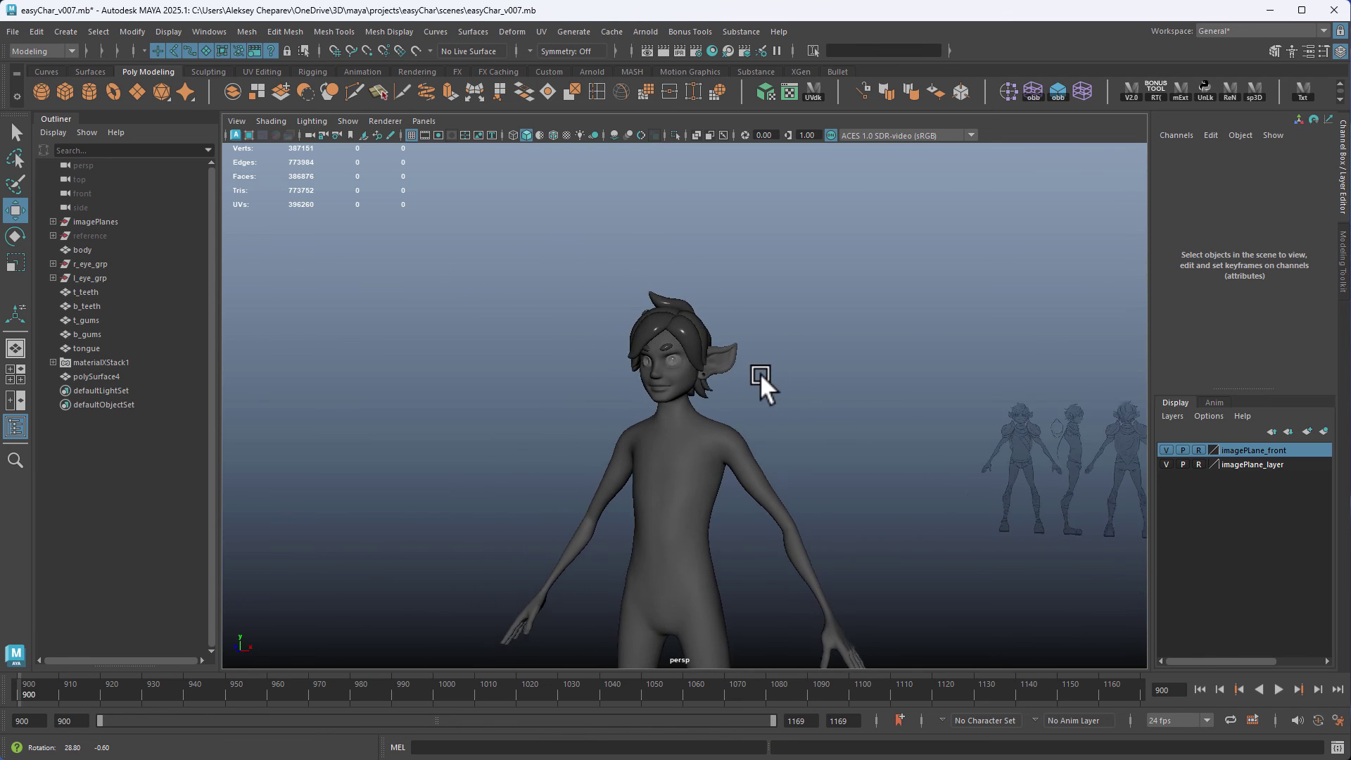
mouse_move(769, 383)
right_mouse_down("alt")
mouse_move(657, 403)
mouse_move(765, 407)
right_mouse_up("alt")
left_click_drag(766, 407, 823, 414, "alt")
right_click_drag(823, 413, 747, 352, "alt")
left_click_drag(748, 352, 690, 318, "alt")
right_click_drag(690, 318, 821, 358, "alt")
mouse_move(821, 358)
left_mouse_down("alt")
mouse_move(525, 366)
mouse_move(821, 365)
left_mouse_up("alt")
right_click_drag(821, 365, 922, 480, "alt")
left_click_drag(802, 414, 762, 414, "alt")
left_click(720, 302)
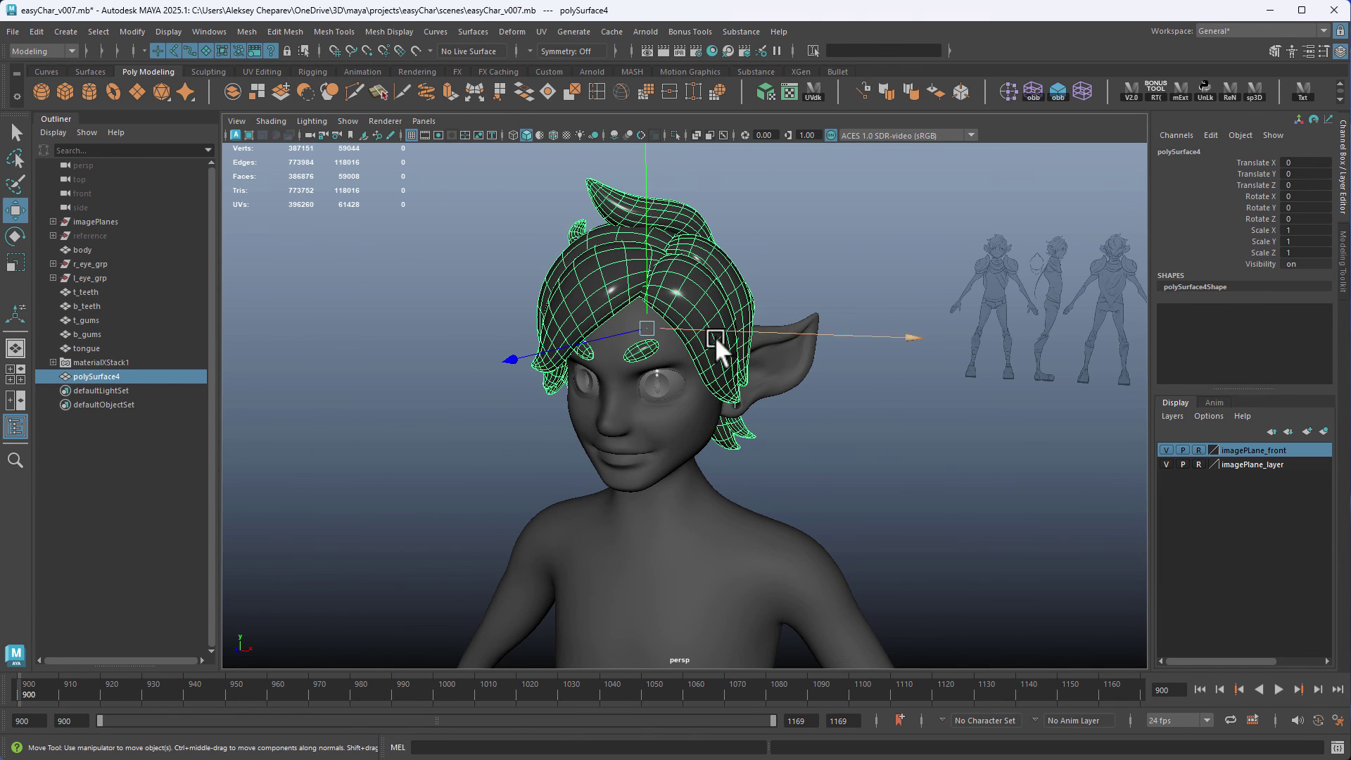
left_click_drag(715, 336, 1043, 573, "alt")
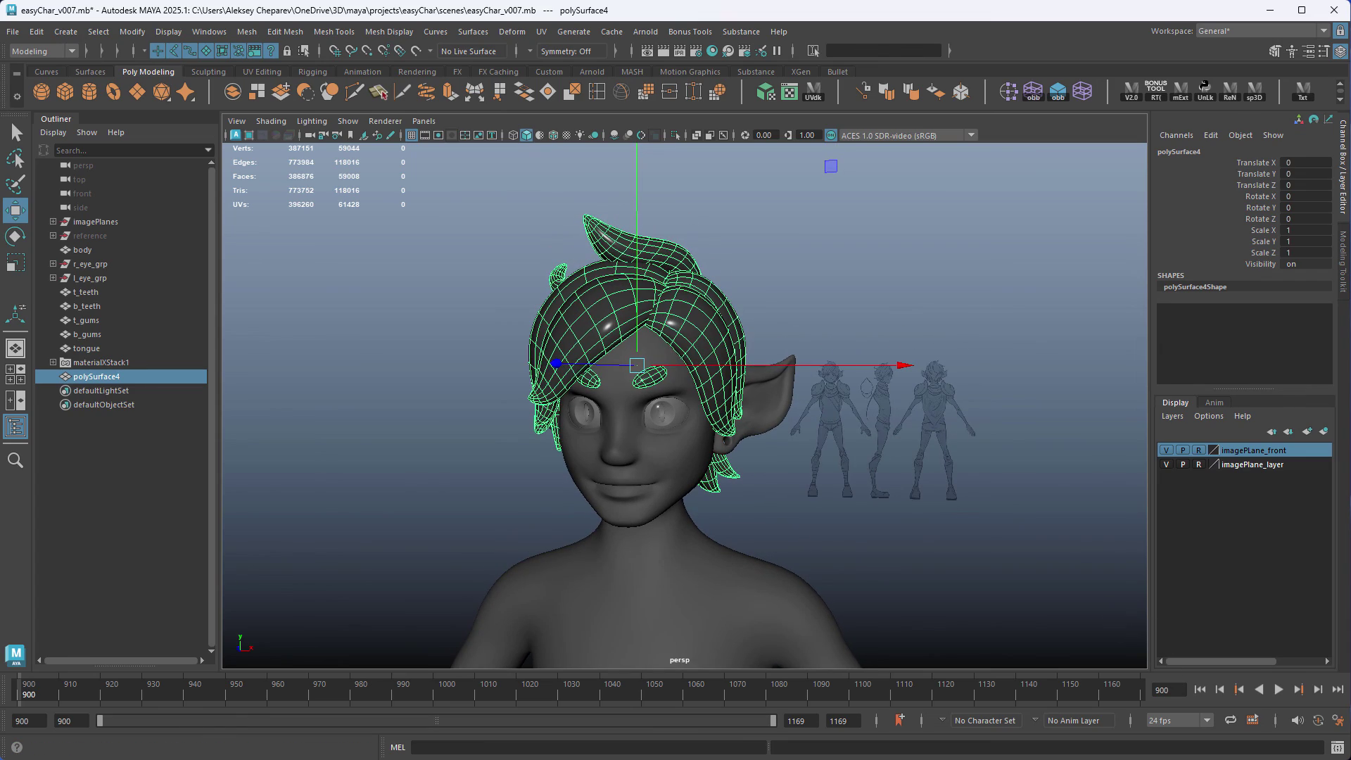